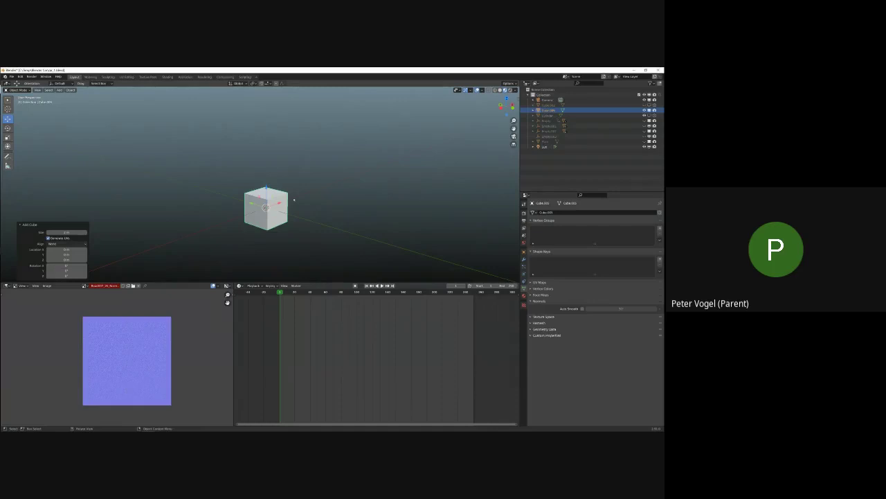
# Scale the cube into a long block, stretching it about four times along Y and about twice along X.
pyautogui.moveTo(291, 201); pyautogui.dragTo(292, 183, button='middle')
pyautogui.keyDown('shift'); pyautogui.moveTo(348, 200); pyautogui.dragTo(243, 204, button='middle'); pyautogui.keyUp('shift')
pyautogui.scroll(-3, 255, 193)
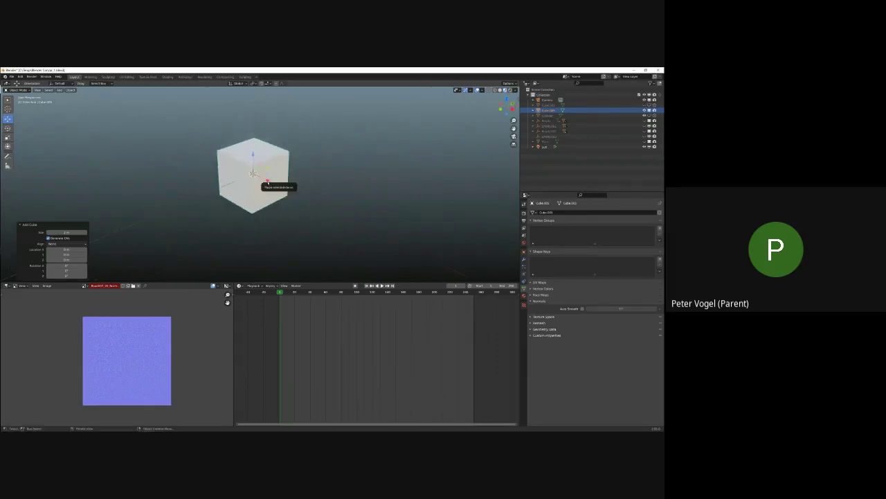
pyautogui.press('s')
pyautogui.press('x')
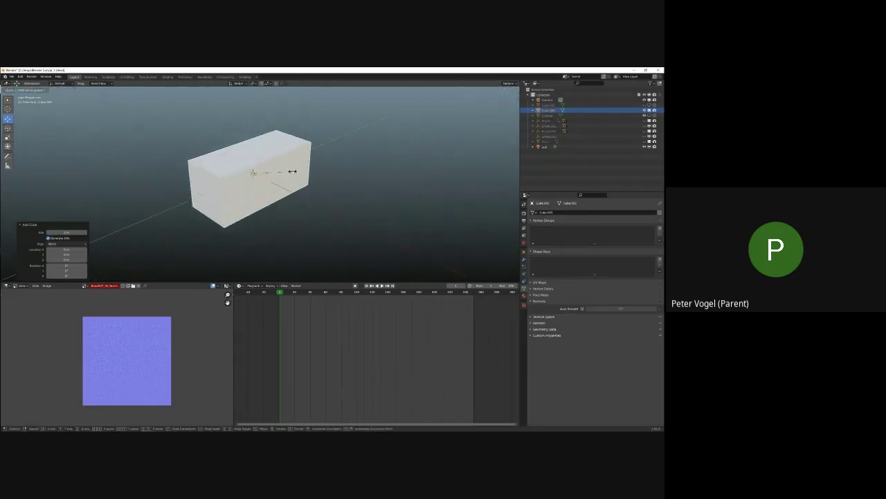
pyautogui.click(328, 162)
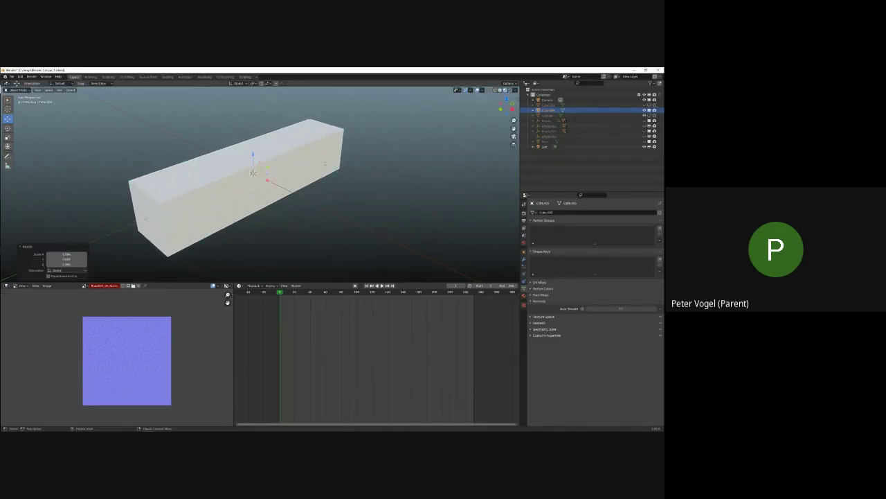
pyautogui.press('s')
pyautogui.press('y')
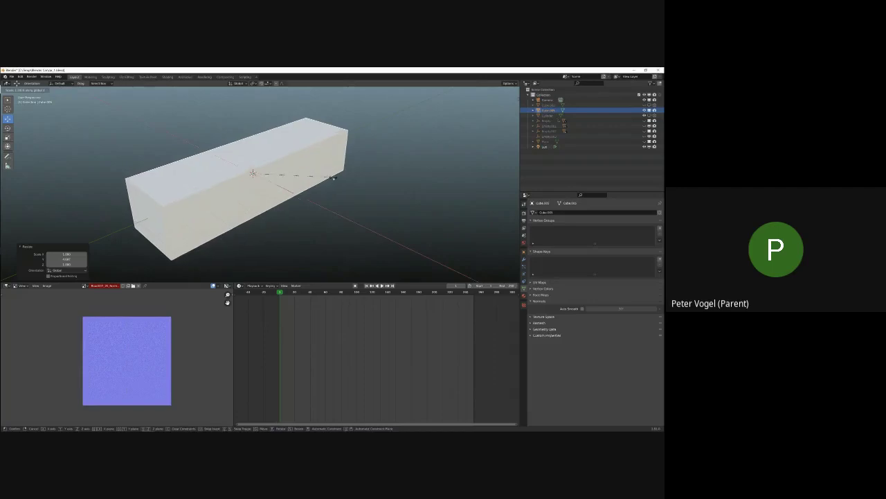
pyautogui.click(380, 211)
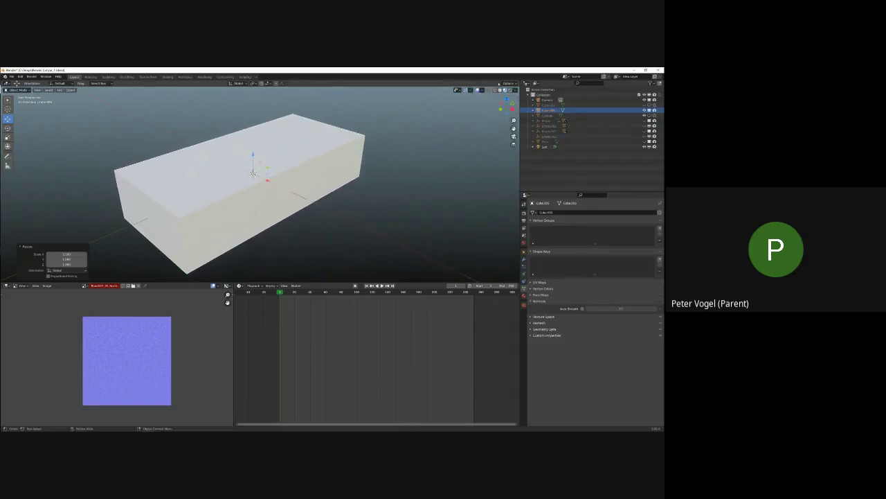
# Switch the viewport to solid shading and enter Edit Mode on the block with nothing selected.
pyautogui.click(500, 90)
pyautogui.moveTo(226, 186); pyautogui.dragTo(237, 186, button='middle')
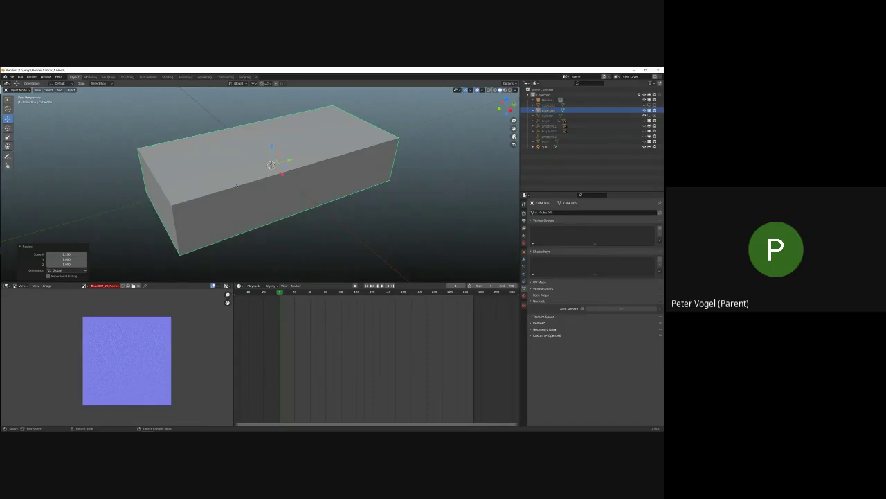
pyautogui.press('Tab')
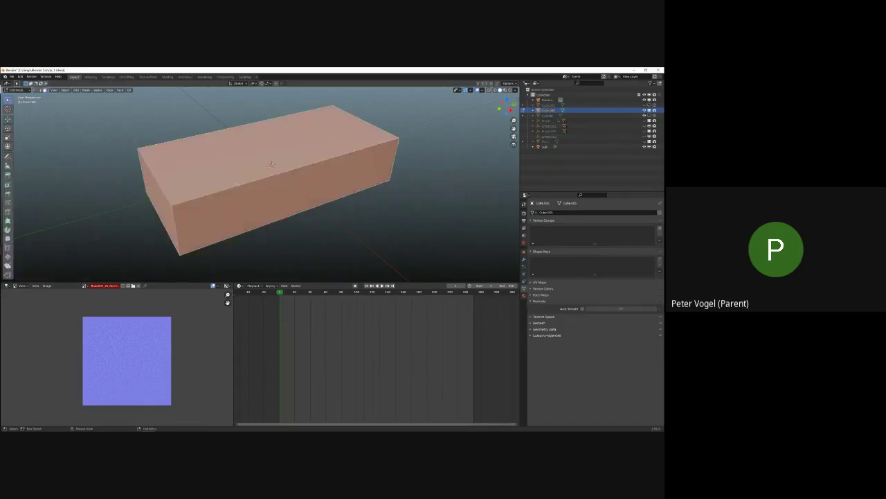
pyautogui.hotkey('alt', 'a')
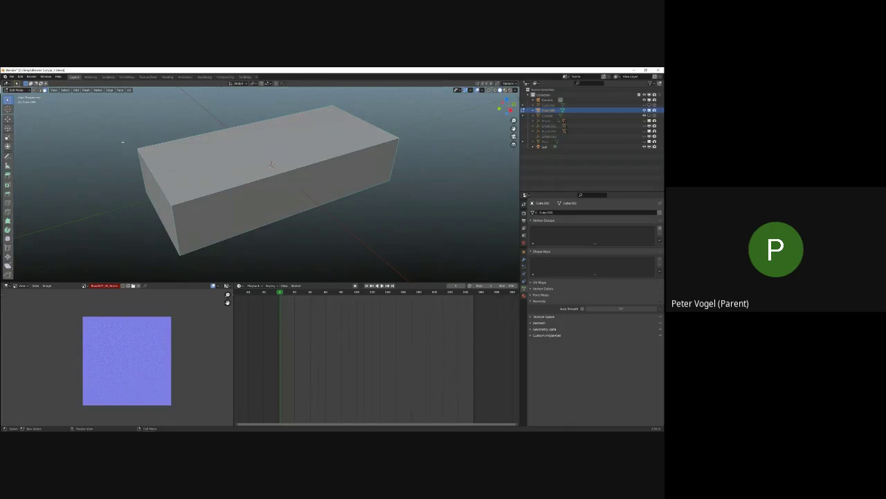
# Add two parallel loop cuts across the block's length, dividing it into three sections.
pyautogui.hotkey('ctrl', 'r')
pyautogui.scroll(1, 301, 174)
pyautogui.click(301, 174)
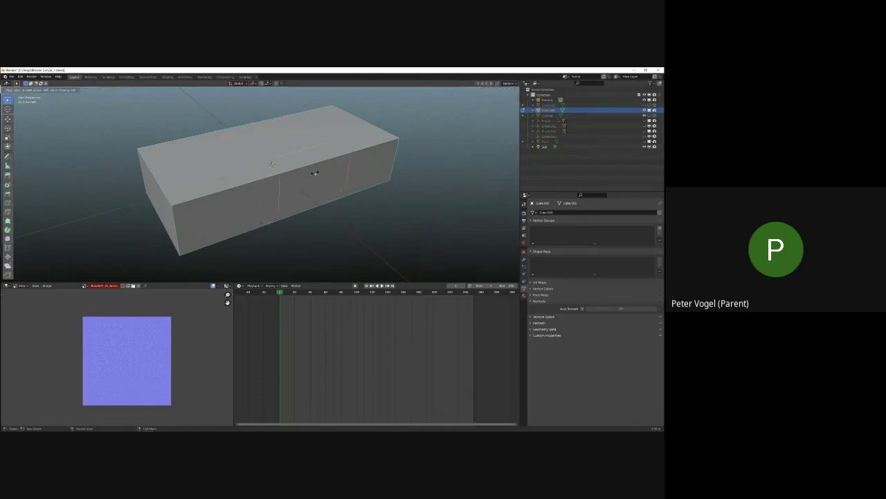
pyautogui.click(318, 171)
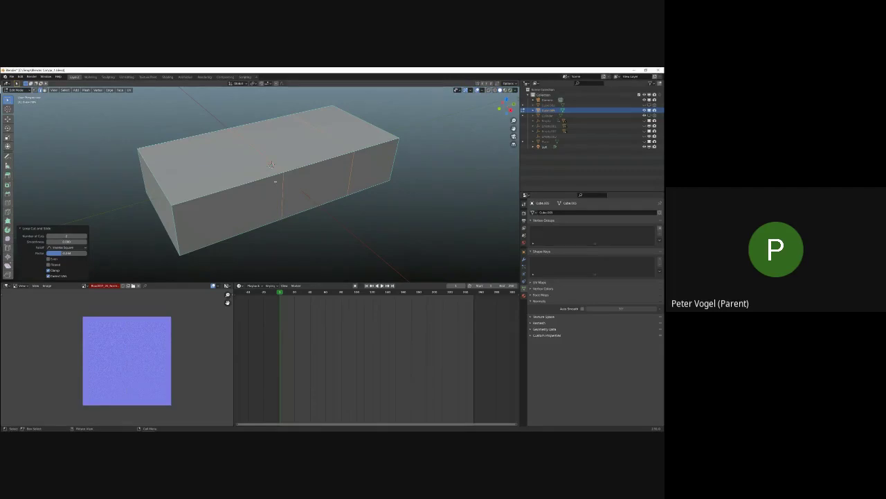
pyautogui.moveTo(275, 181); pyautogui.dragTo(309, 205, button='middle')
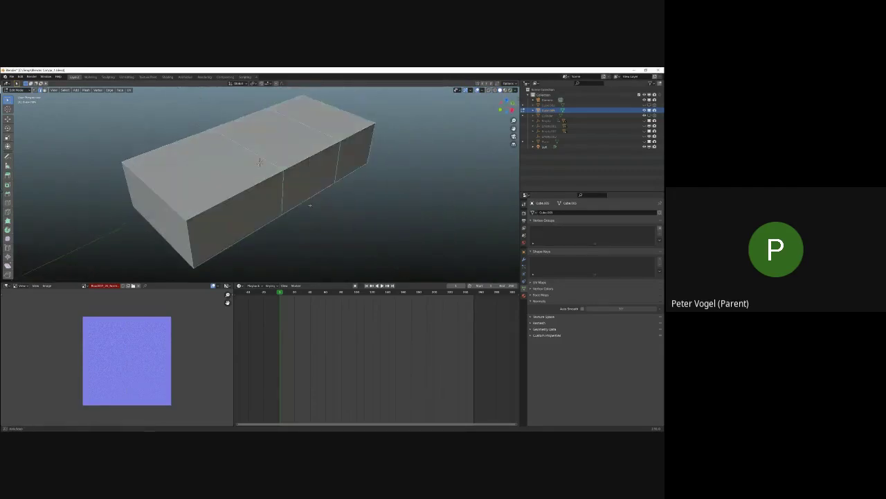
# Add a single lengthwise loop cut running along the block and over its two ends.
pyautogui.press('a')
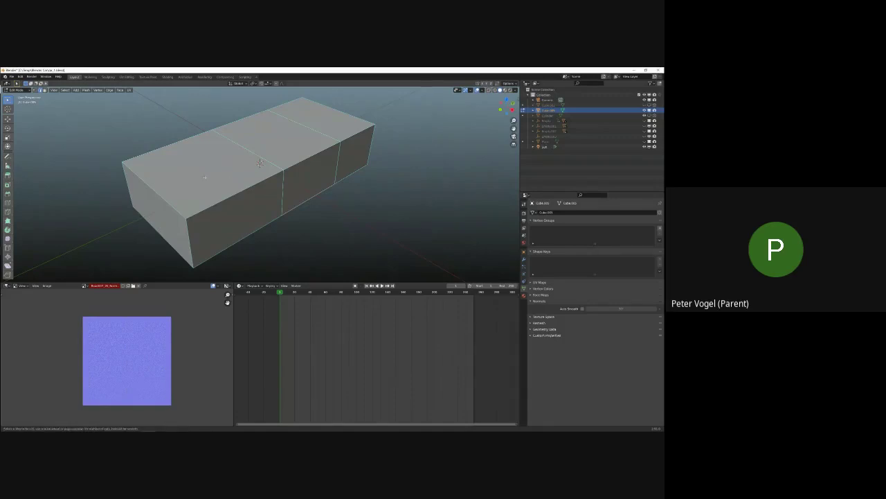
pyautogui.hotkey('ctrl', 'r')
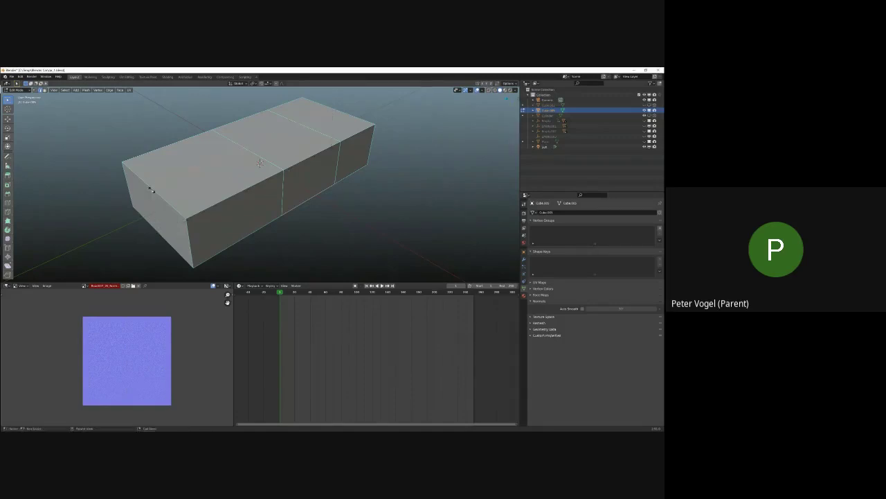
pyautogui.click(244, 203)
pyautogui.click(218, 193)
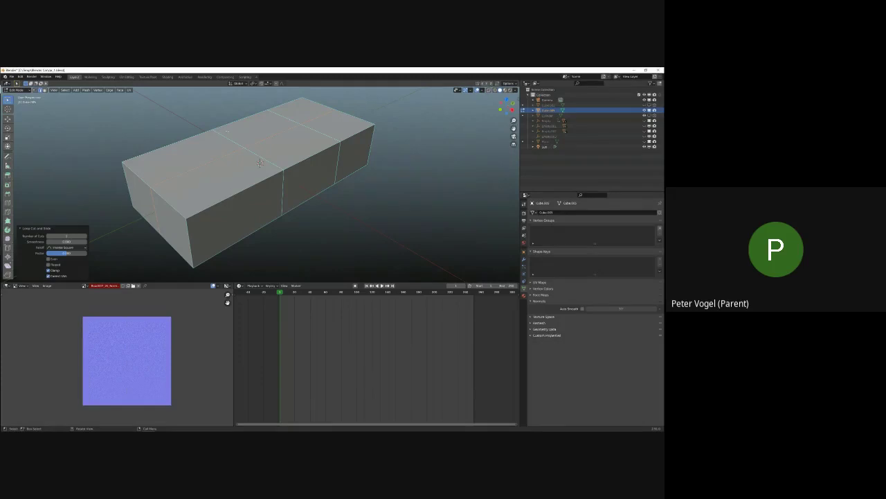
pyautogui.hotkey('ctrl', 'r')
pyautogui.moveTo(260, 162); pyautogui.dragTo(280, 178, button='middle')
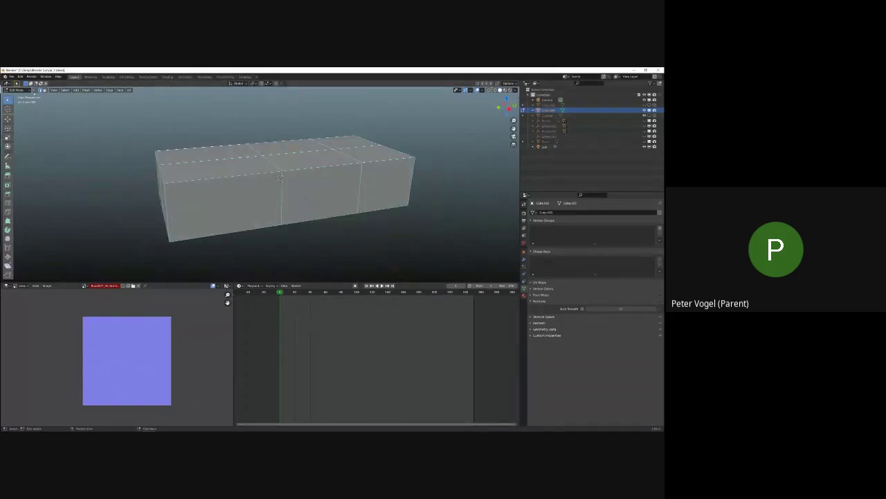
# Move the two crosswise edge loops apart along the Y axis to widen the block's middle section.
pyautogui.press('1')
pyautogui.moveTo(279, 176)
pyautogui.mouseDown(button='middle')
pyautogui.moveTo(297, 216)
pyautogui.moveTo(295, 179)
pyautogui.mouseUp(button='middle')
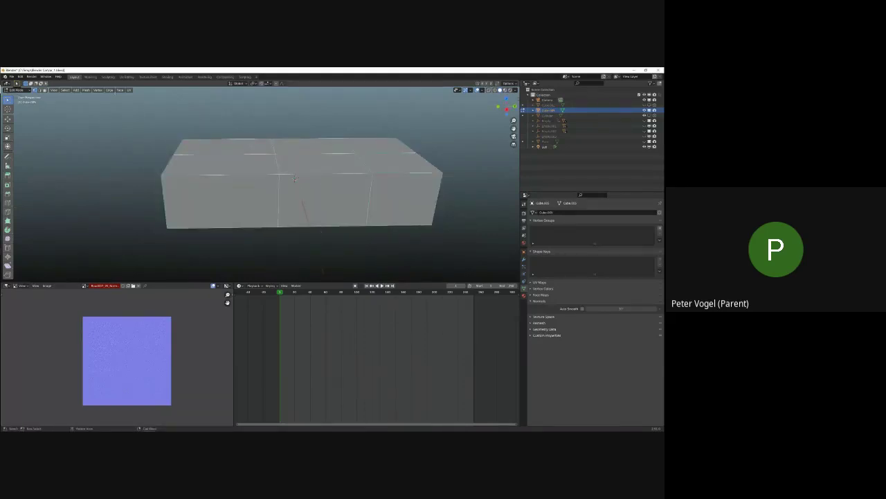
pyautogui.click(8, 119)
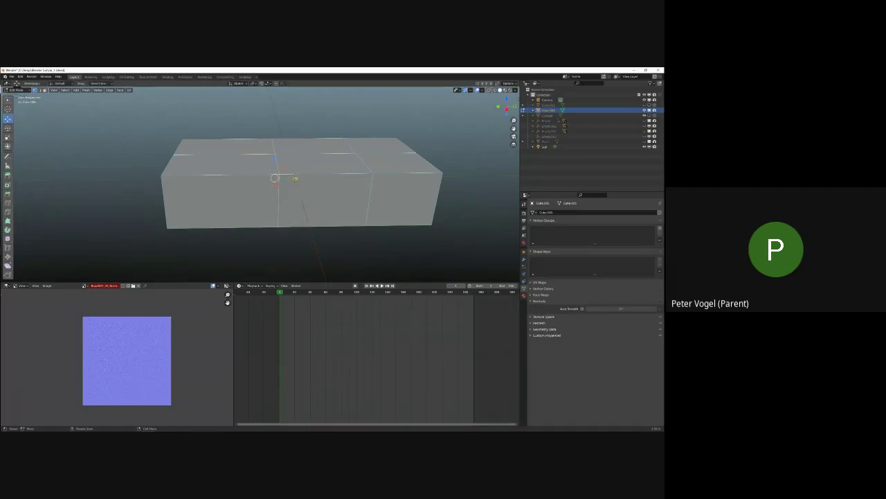
pyautogui.moveTo(295, 178); pyautogui.dragTo(284, 178)
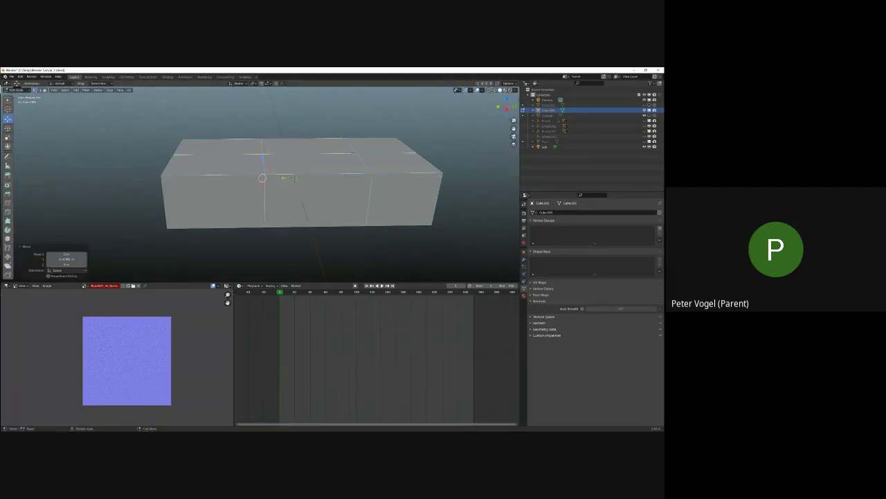
pyautogui.moveTo(374, 232); pyautogui.dragTo(391, 192, button='middle')
pyautogui.moveTo(402, 249); pyautogui.dragTo(350, 220, button='middle')
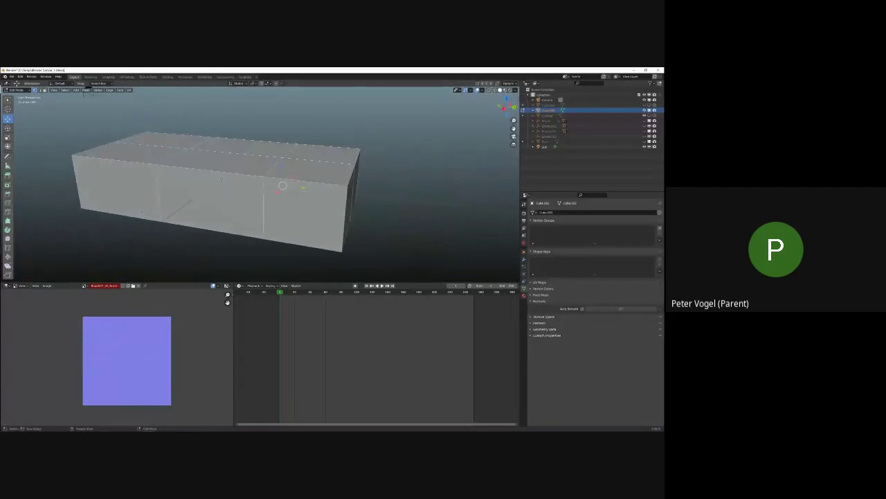
pyautogui.moveTo(303, 188); pyautogui.dragTo(314, 193)
pyautogui.press('Tab')
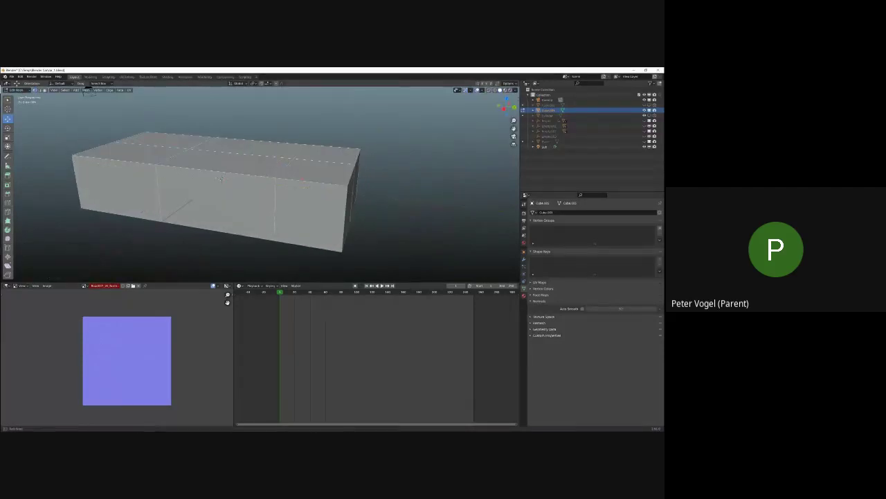
# Extrude the two middle top faces upward by nearly the block's height and clear the selection.
pyautogui.moveTo(305, 191); pyautogui.dragTo(222, 188, button='middle')
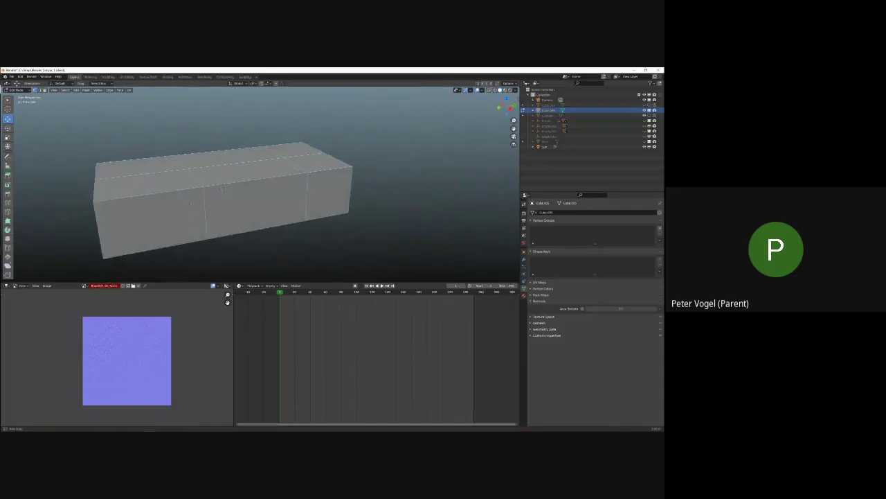
pyautogui.click(246, 171)
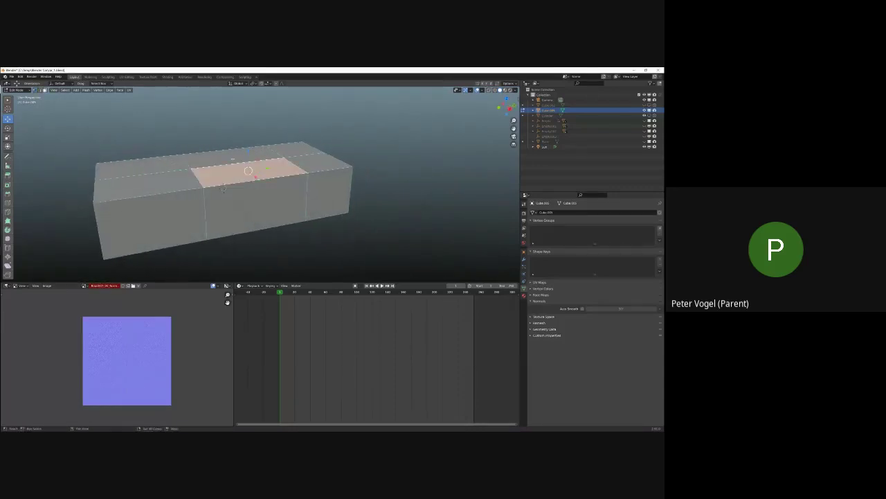
pyautogui.keyDown('shift'); pyautogui.click(241, 155); pyautogui.keyUp('shift')
pyautogui.moveTo(241, 156); pyautogui.dragTo(223, 186, button='middle')
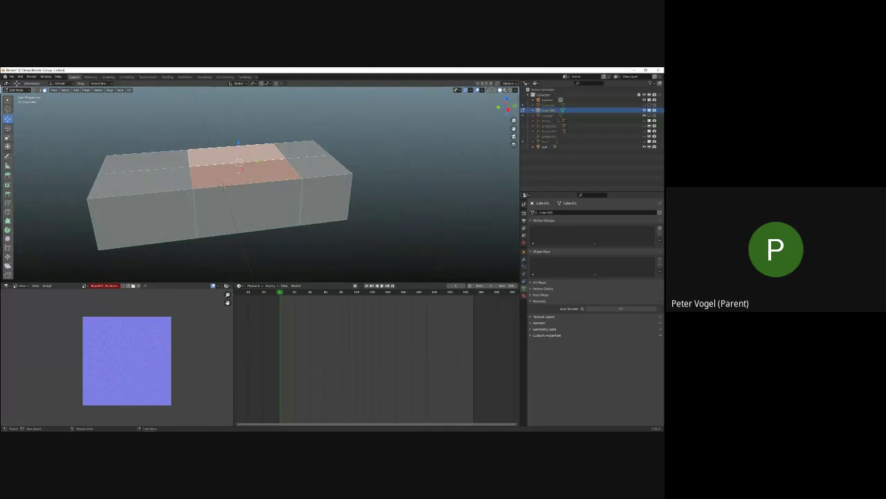
pyautogui.press('e')
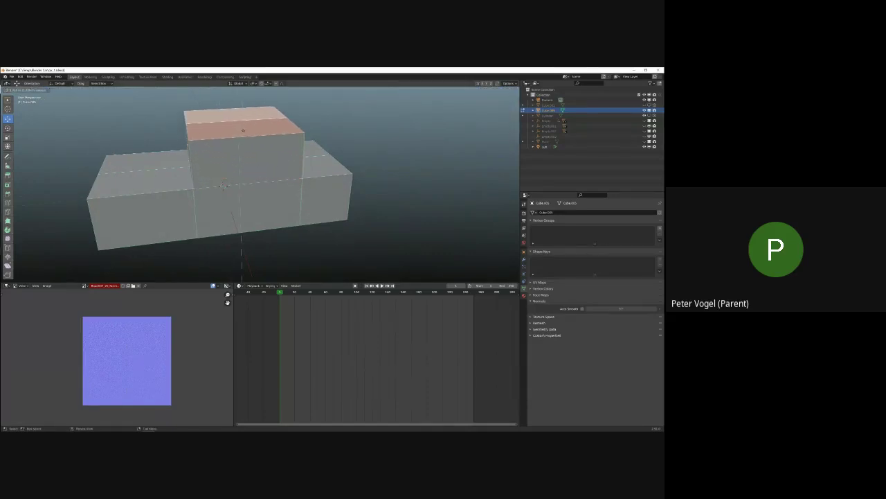
pyautogui.click(243, 133)
pyautogui.moveTo(243, 132); pyautogui.dragTo(226, 174, button='middle')
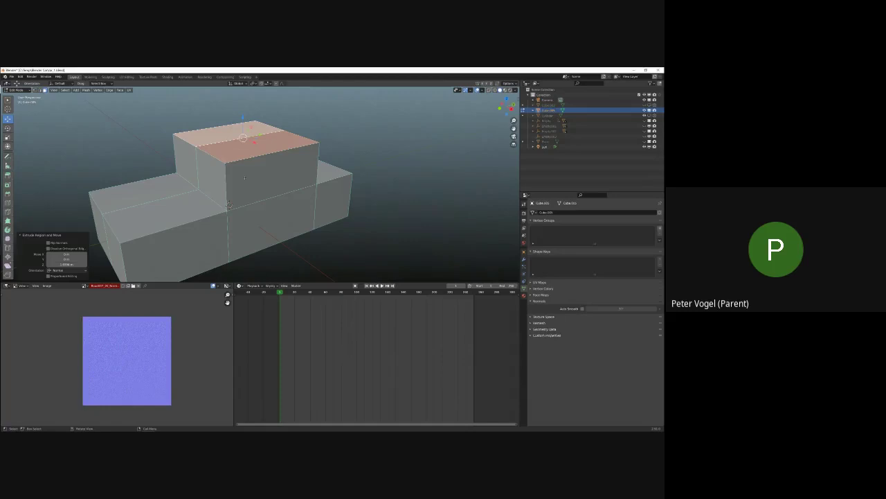
pyautogui.hotkey('alt', 'a')
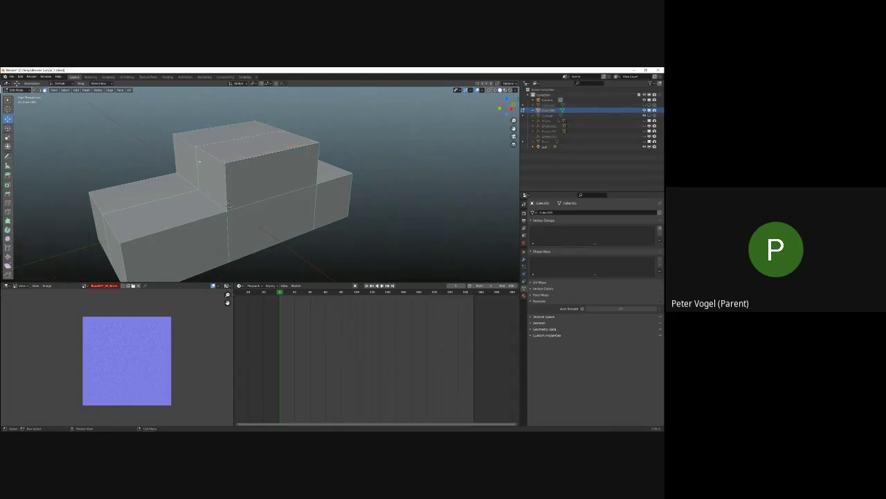
# Return to Object Mode, add a new cube mesh and move it along X clear of the block.
pyautogui.scroll(-1, 251, 198)
pyautogui.keyDown('shift'); pyautogui.moveTo(251, 198); pyautogui.dragTo(201, 164, button='middle'); pyautogui.keyUp('shift')
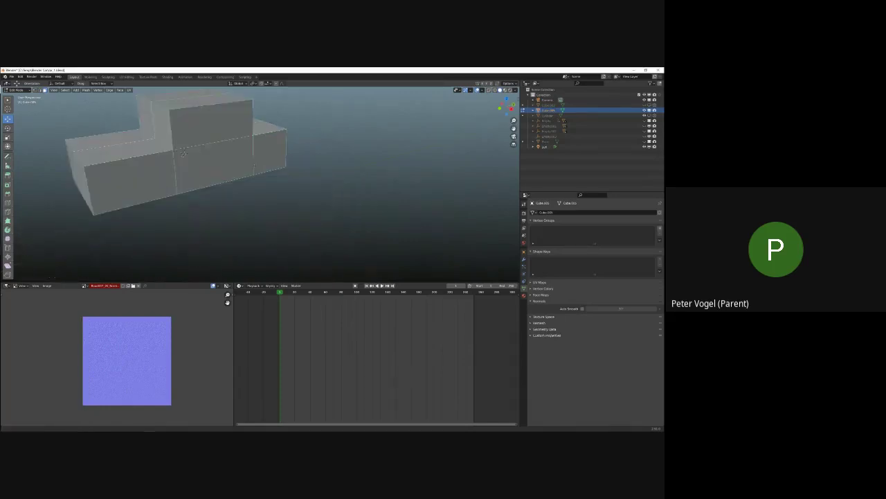
pyautogui.scroll(-2, 206, 163)
pyautogui.press('Tab')
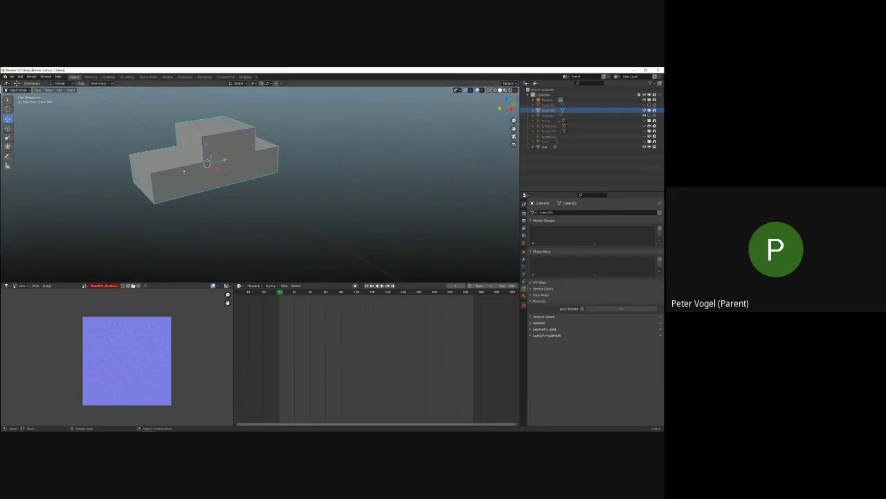
pyautogui.hotkey('shift', 'a')
pyautogui.moveTo(185, 174)
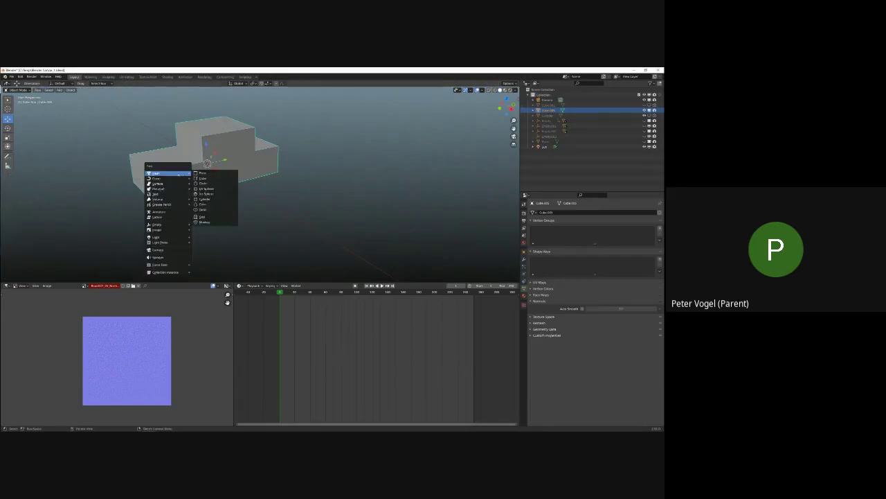
pyautogui.click(221, 178)
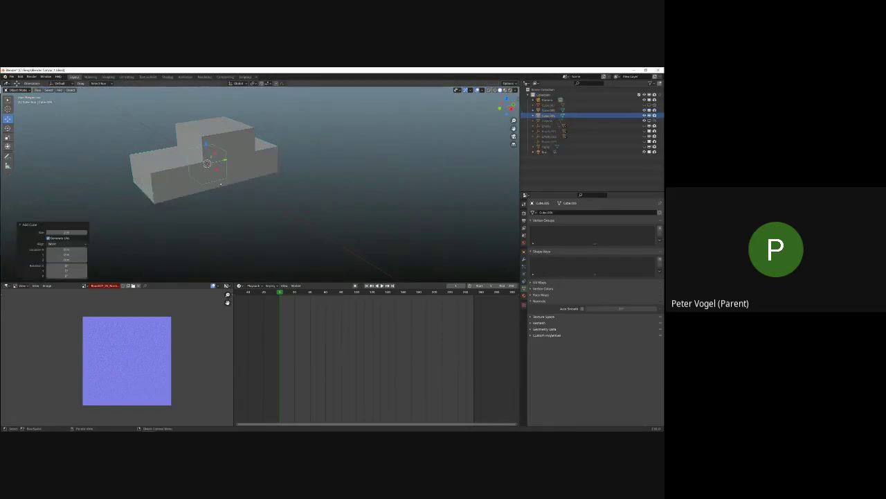
pyautogui.moveTo(217, 170); pyautogui.dragTo(278, 205)
pyautogui.scroll(4, 279, 205)
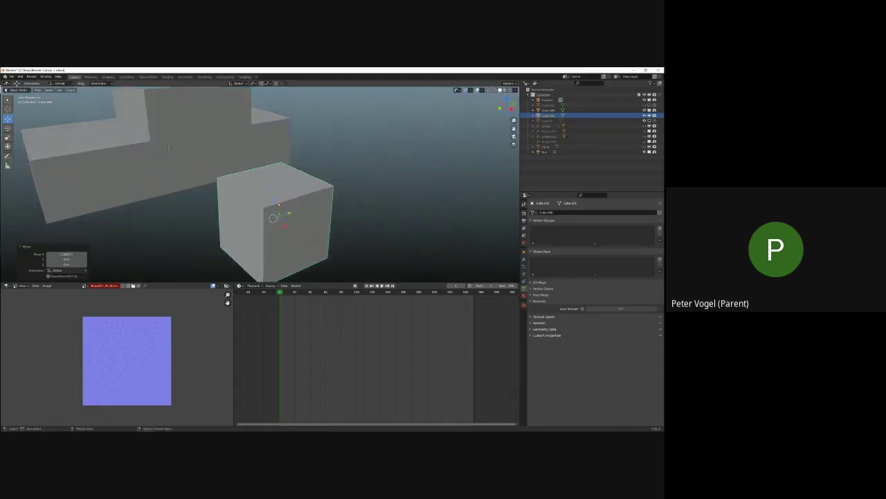
# Enter Edit Mode on the new cube and add several evenly spaced parallel loop cuts around it.
pyautogui.press('Tab')
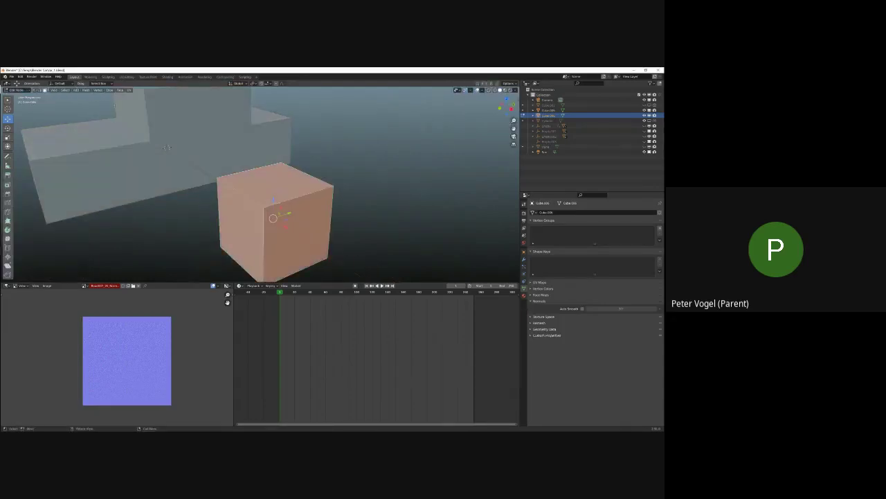
pyautogui.click(109, 90)
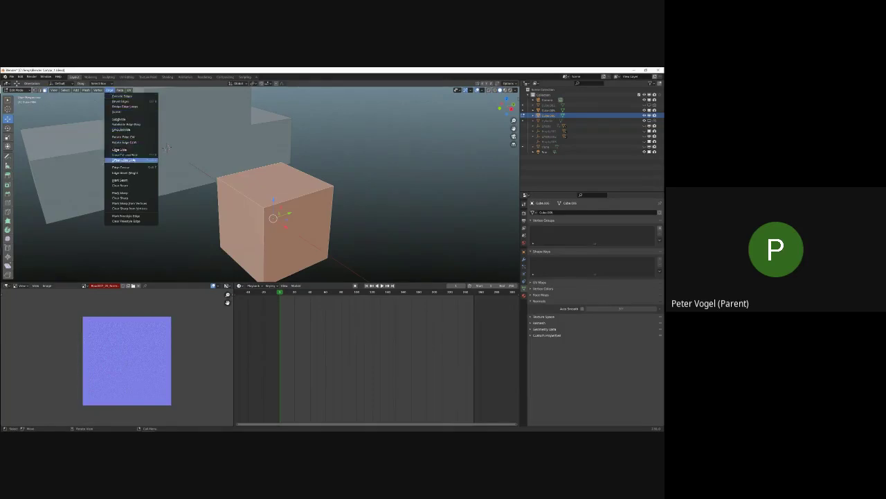
pyautogui.click(133, 155)
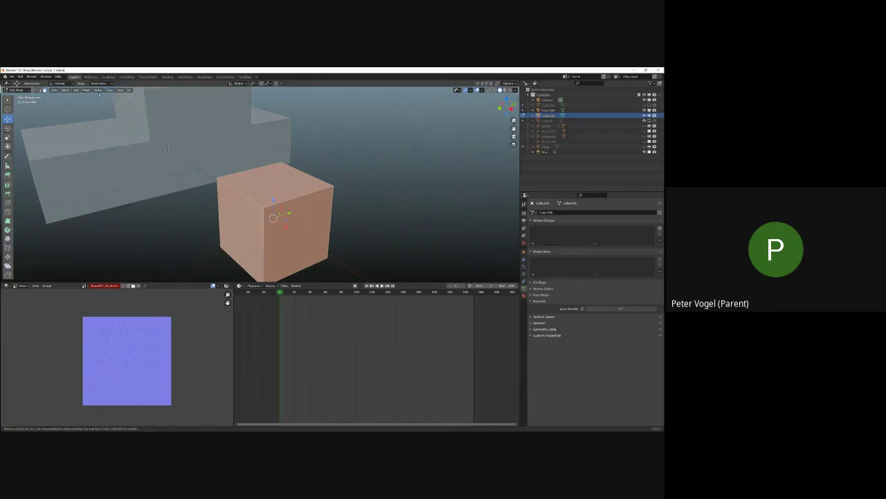
pyautogui.press('Escape')
pyautogui.click(110, 90)
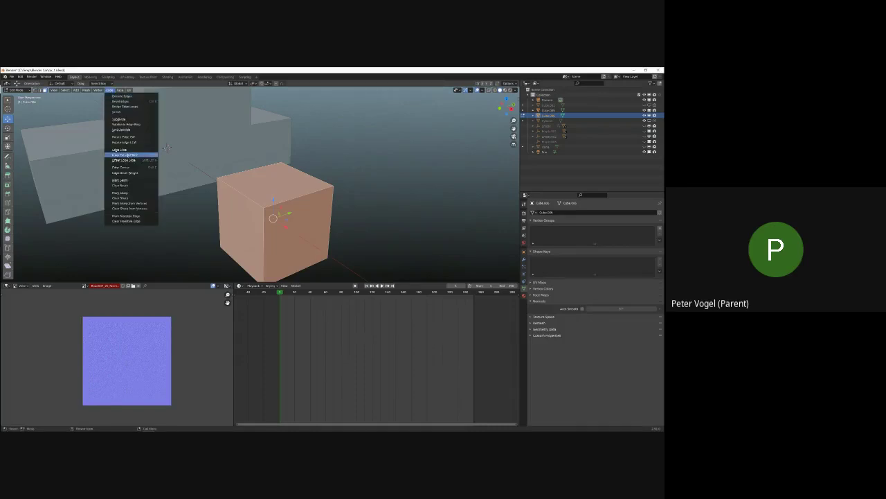
pyautogui.click(125, 155)
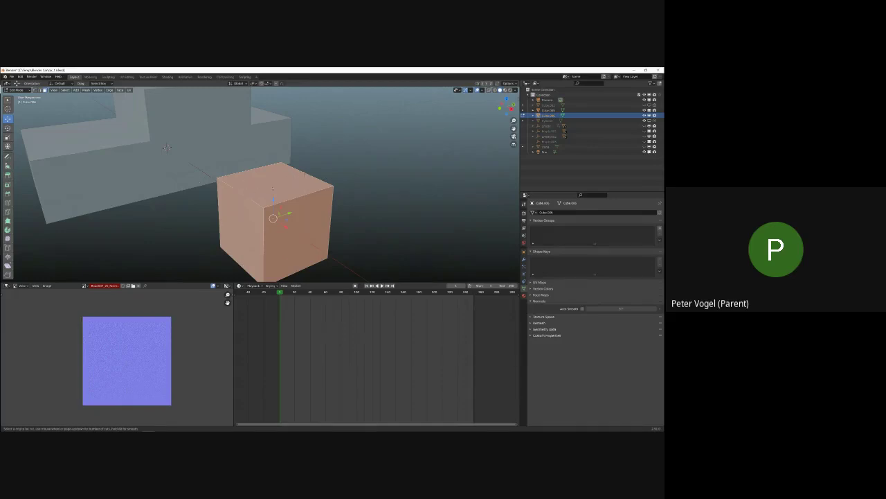
pyautogui.click(277, 181)
pyautogui.moveTo(314, 188); pyautogui.dragTo(265, 174)
pyautogui.scroll(7, 264, 174)
pyautogui.scroll(2, 264, 174)
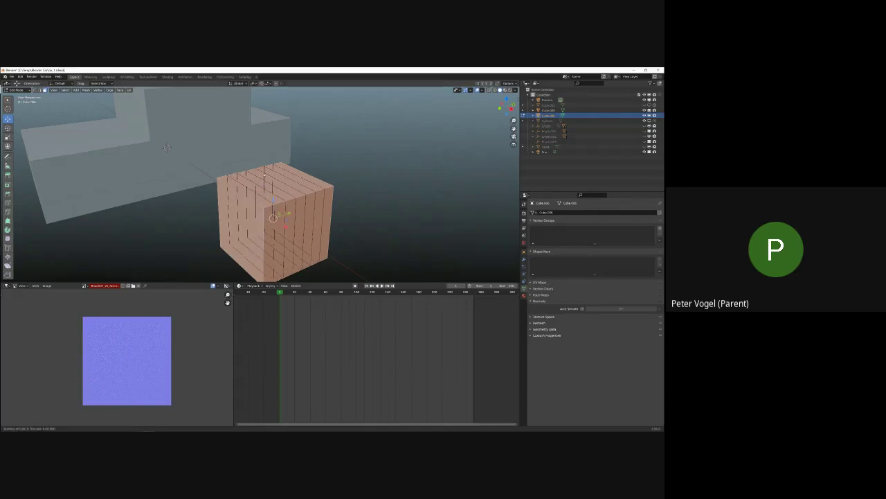
pyautogui.click(265, 175)
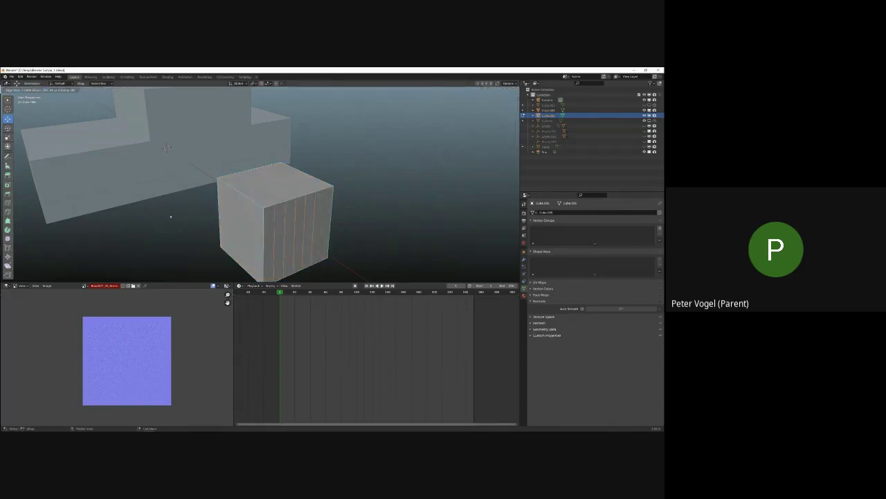
pyautogui.click(261, 200)
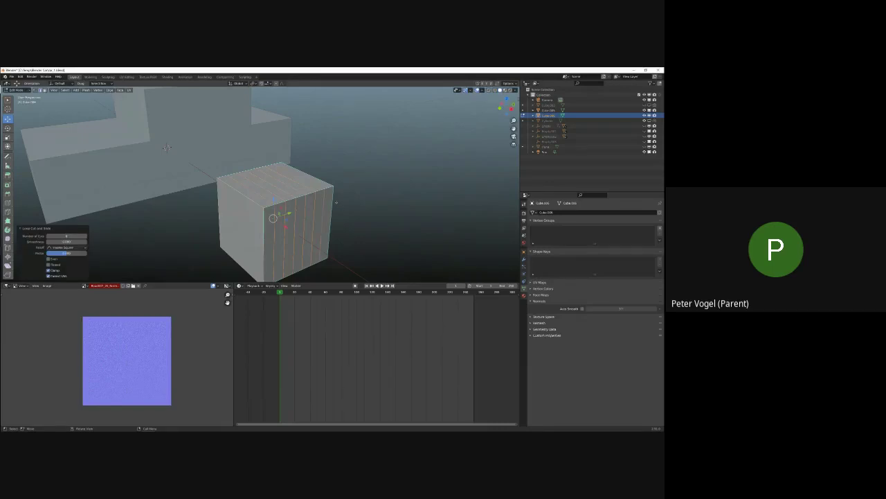
# Add a second set of evenly spaced loop cuts crossing the first, forming a grid on the cube's top.
pyautogui.hotkey('ctrl', 'r')
pyautogui.scroll(7, 275, 208)
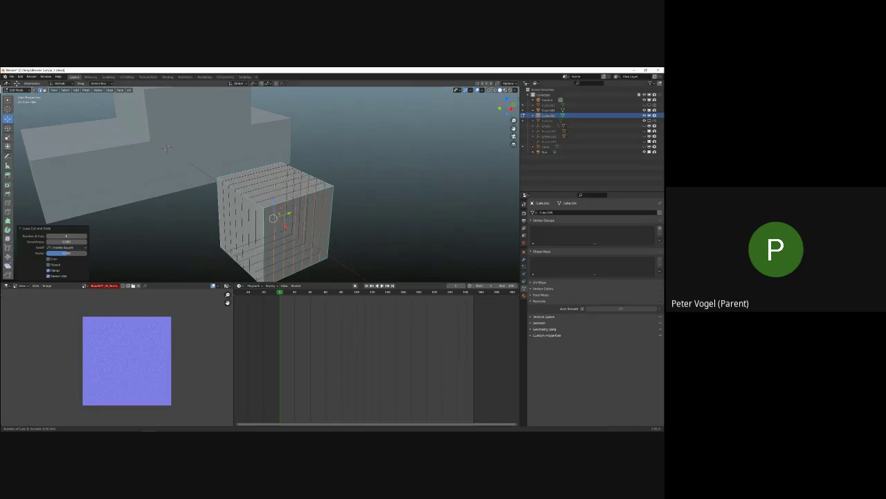
pyautogui.click(284, 194)
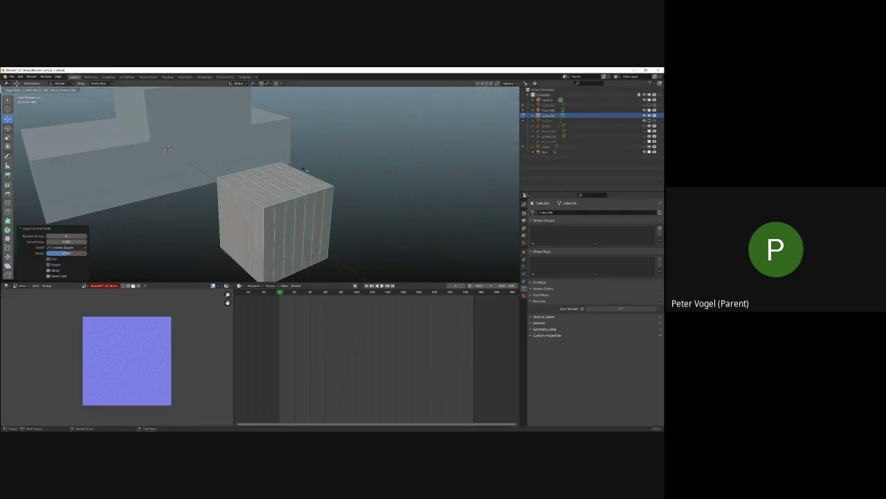
pyautogui.rightClick(284, 194)
pyautogui.moveTo(166, 148); pyautogui.dragTo(164, 153, button='middle')
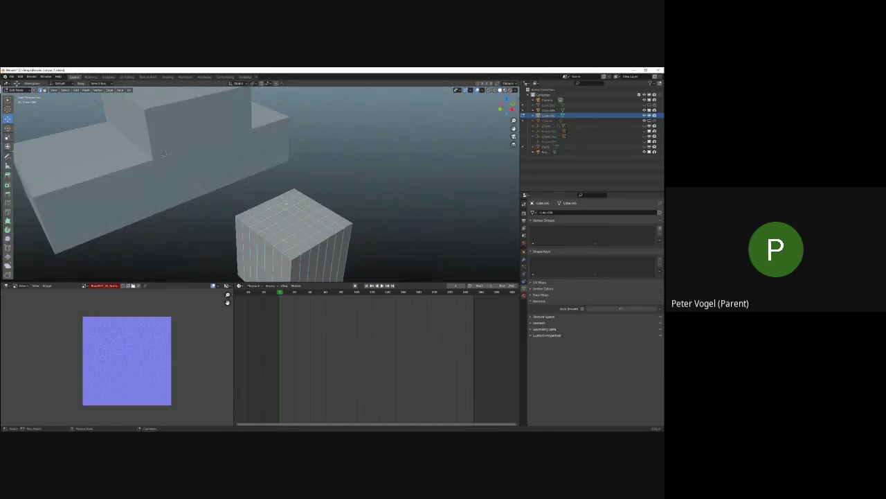
# Leave the cube's Edit Mode, select the stepped block and enter Edit Mode on it.
pyautogui.press('Tab')
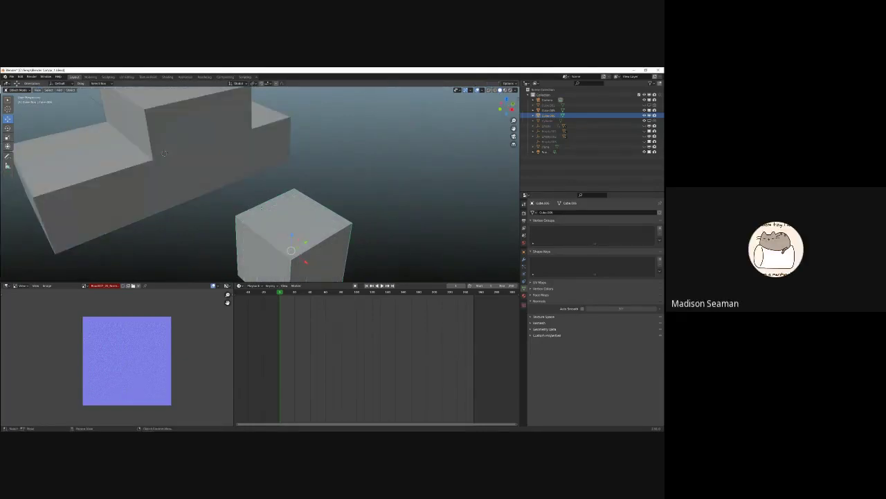
pyautogui.click(201, 163)
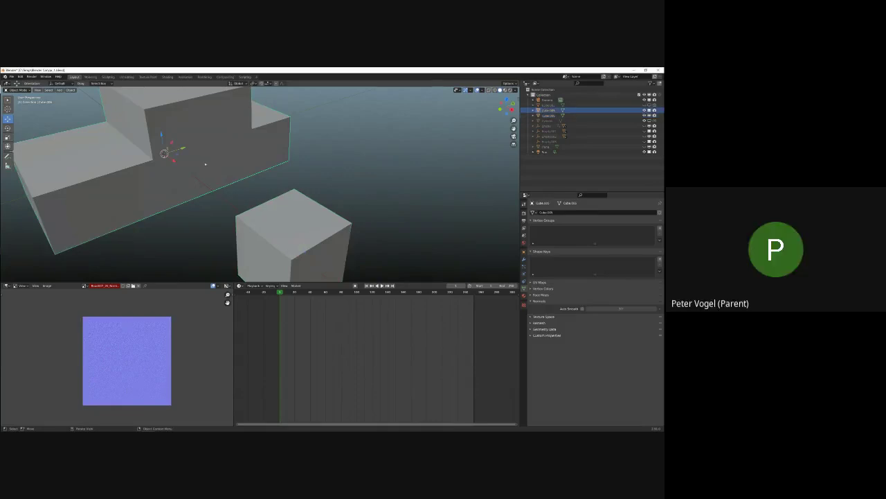
pyautogui.moveTo(205, 164); pyautogui.dragTo(185, 196, button='middle')
pyautogui.press('Tab')
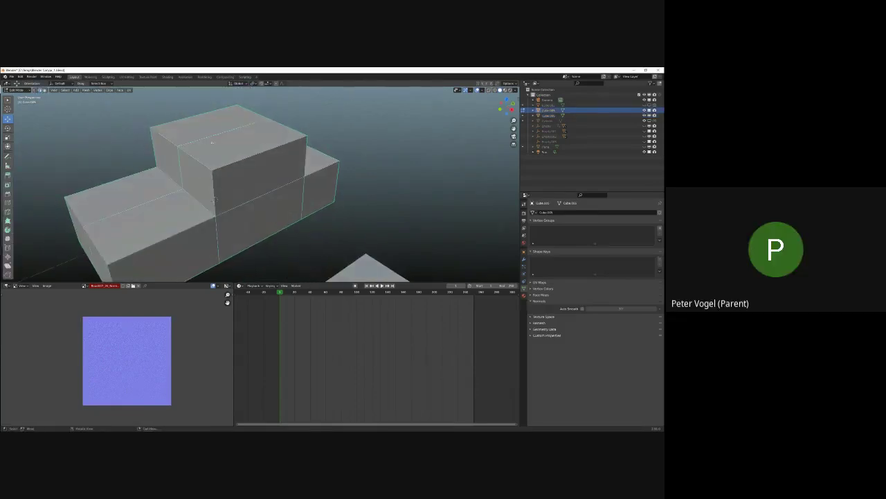
# Select both top faces of the raised middle section in face mode and scale them down to taper it like a car cabin.
pyautogui.click(187, 133)
pyautogui.click(118, 102)
pyautogui.click(197, 129)
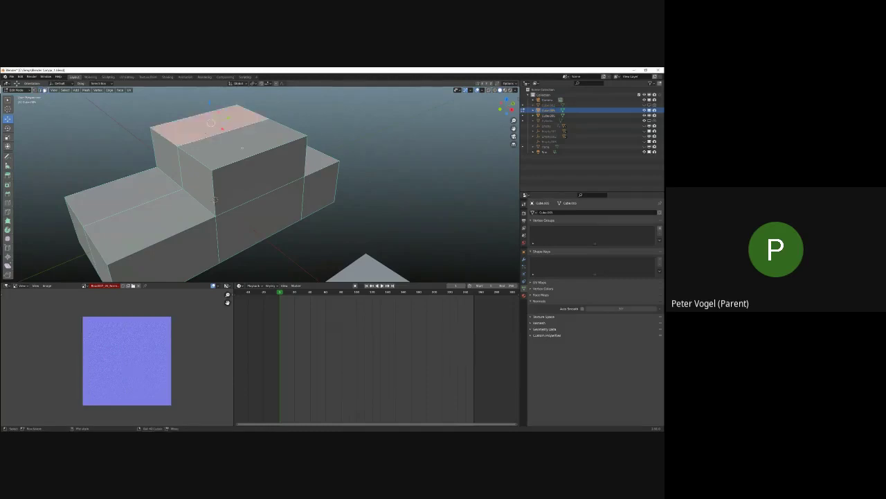
pyautogui.keyDown('shift'); pyautogui.click(229, 149); pyautogui.keyUp('shift')
pyautogui.press('s')
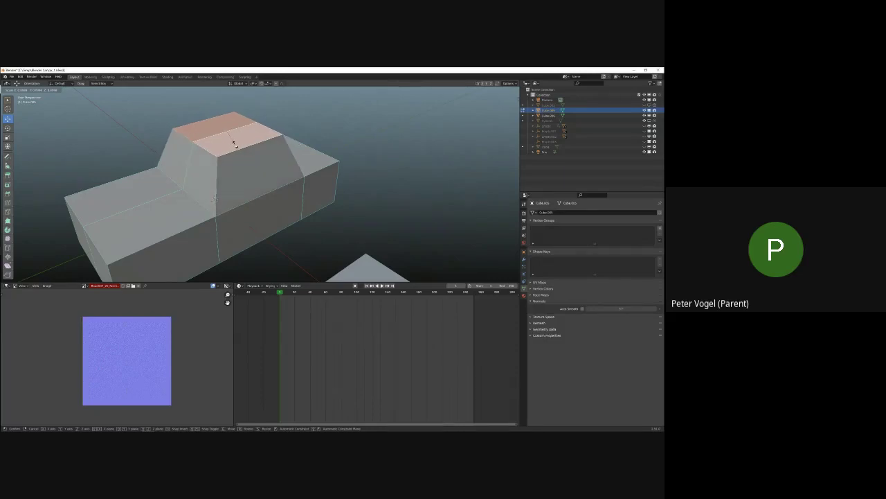
pyautogui.click(235, 144)
# Shift the cabin's two roof faces slightly along the Y axis.
pyautogui.moveTo(234, 144); pyautogui.dragTo(223, 120, button='middle')
pyautogui.press('g')
pyautogui.press('x')
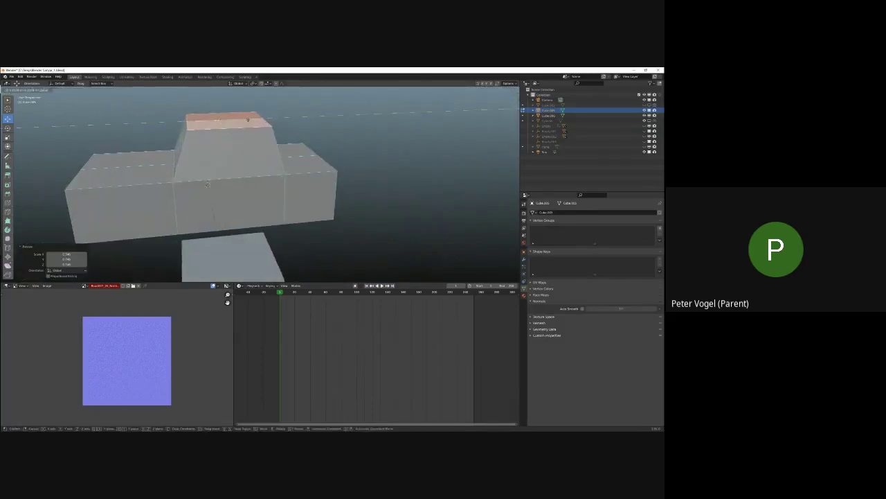
pyautogui.click(245, 120)
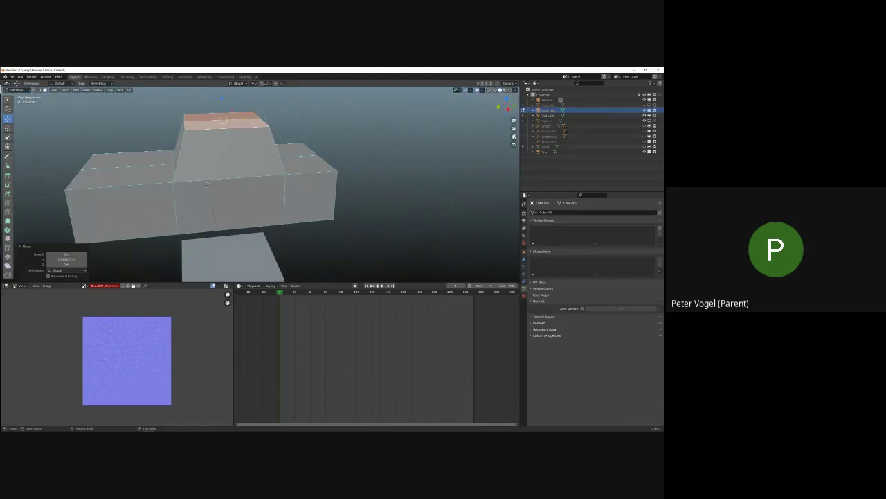
# Select one crosswise end edge of the roof and move it inward along Y to slope the windshield more.
pyautogui.press('1')
pyautogui.click(184, 121)
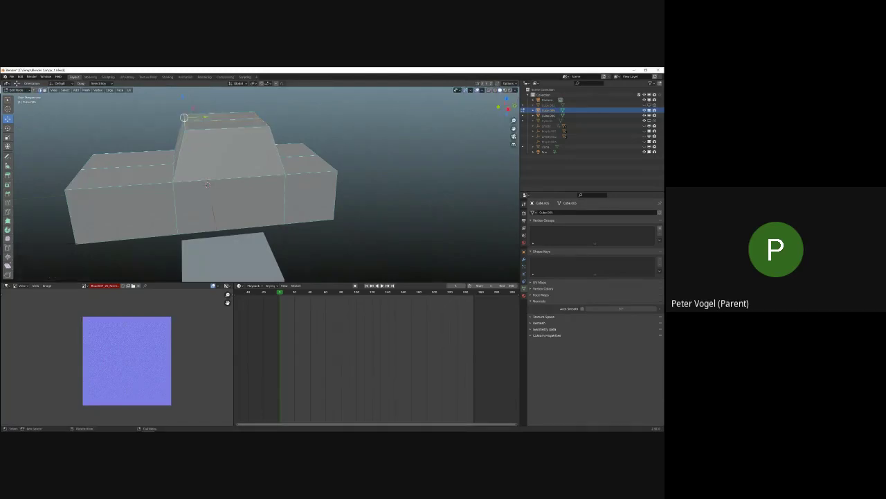
pyautogui.press('g')
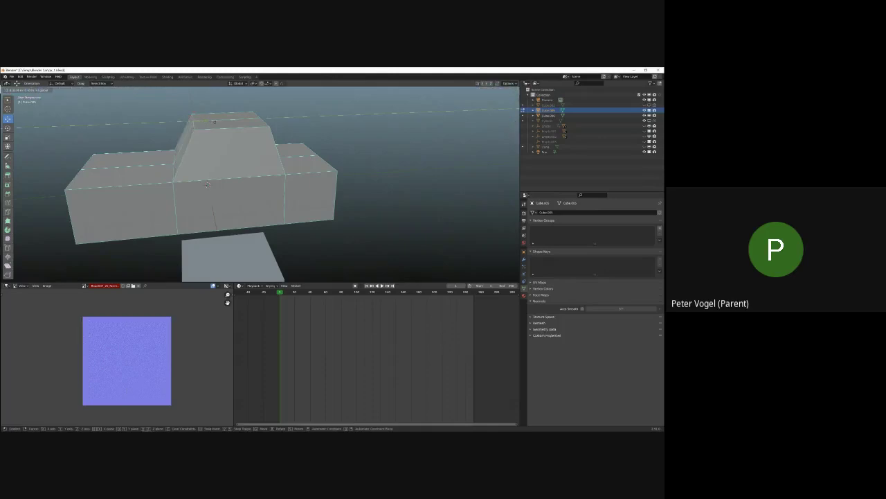
pyautogui.press('y')
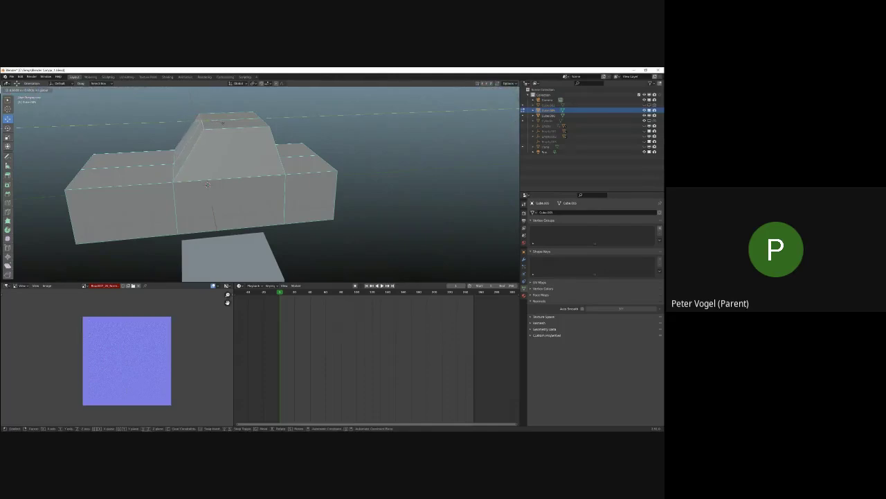
pyautogui.click(222, 123)
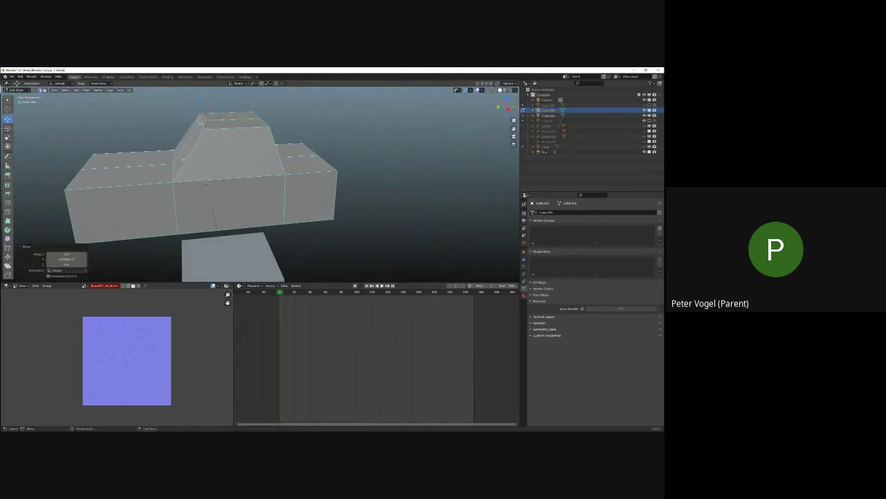
# Select the sloped windshield faces and move them outward along the Y axis to lengthen the cabin.
pyautogui.moveTo(206, 184)
pyautogui.mouseDown(button='middle')
pyautogui.moveTo(219, 155)
pyautogui.moveTo(214, 189)
pyautogui.mouseUp(button='middle')
pyautogui.hotkey('ctrl', 'r')
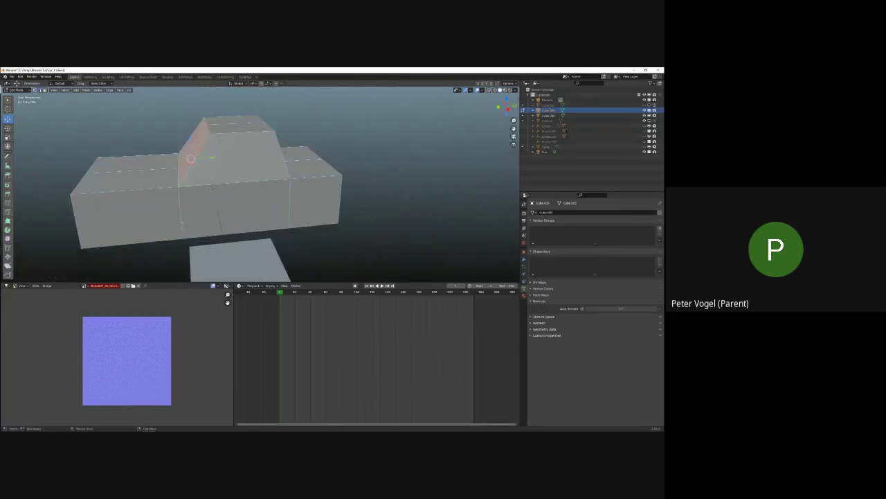
pyautogui.moveTo(212, 188); pyautogui.dragTo(259, 228, button='middle')
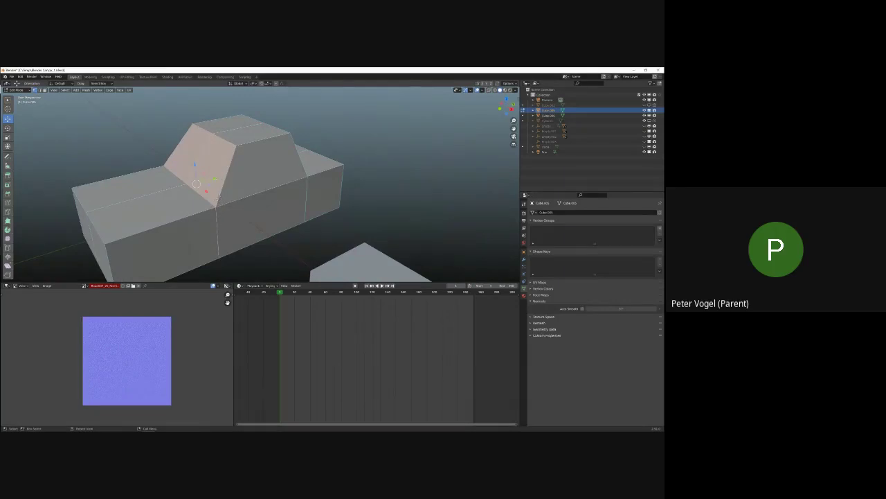
pyautogui.press('g')
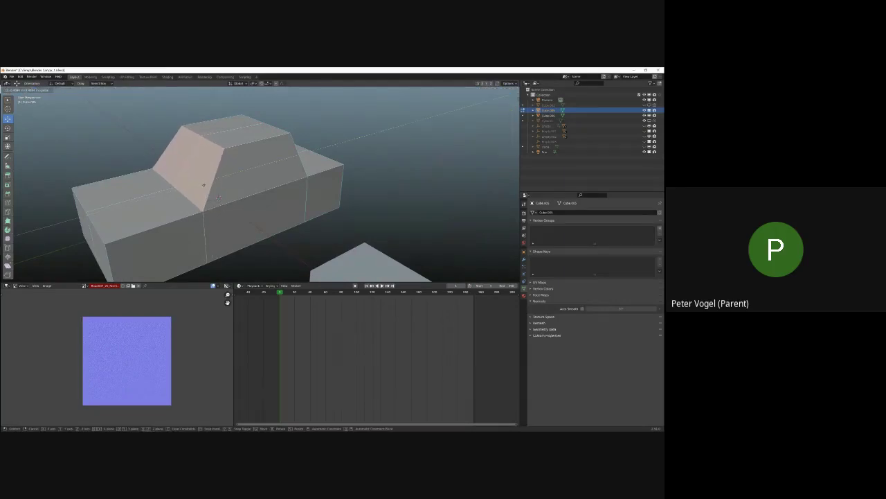
pyautogui.click(203, 185)
# Lower the top edge at the end of the body beyond the cabin's steeper side slightly along Z.
pyautogui.moveTo(203, 185); pyautogui.dragTo(228, 147, button='middle')
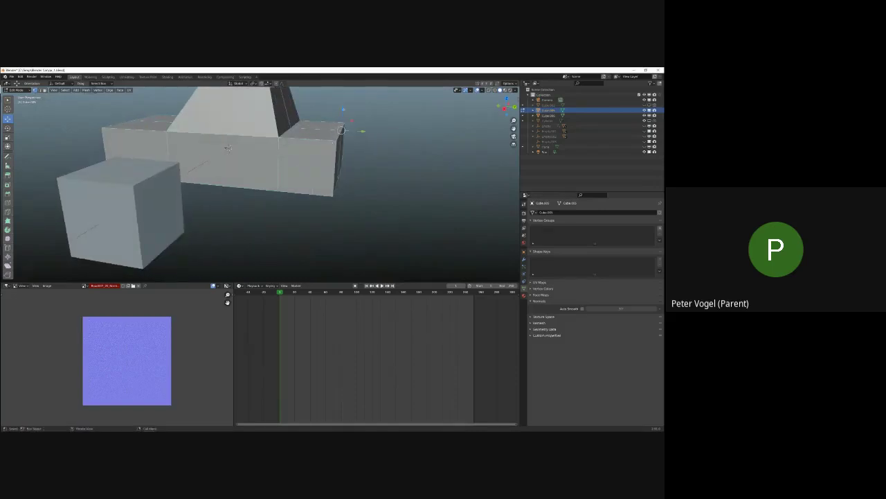
pyautogui.moveTo(344, 109); pyautogui.dragTo(344, 112)
pyautogui.keyDown('shift'); pyautogui.moveTo(343, 112); pyautogui.dragTo(348, 115, button='middle'); pyautogui.keyUp('shift')
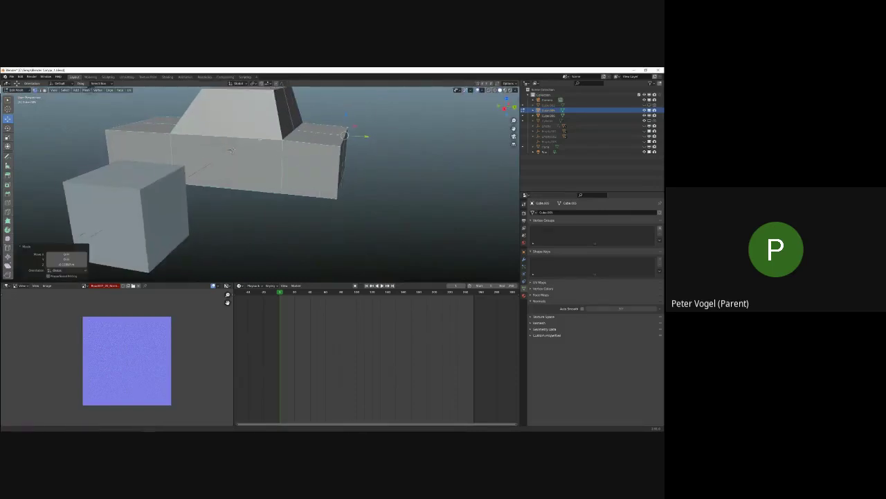
# Select the top edge at the windshield end of the body and lower it slightly along Z.
pyautogui.moveTo(230, 149); pyautogui.dragTo(248, 160, button='middle')
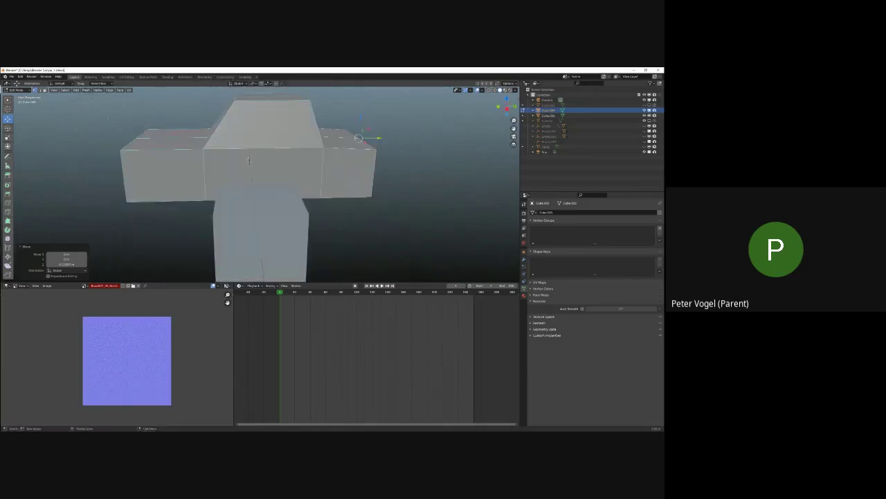
pyautogui.click(135, 137)
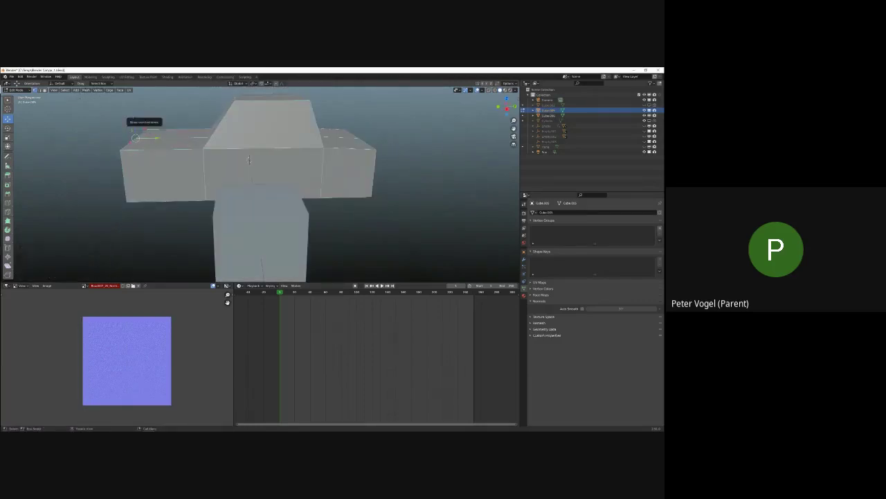
pyautogui.press('g')
pyautogui.press('z')
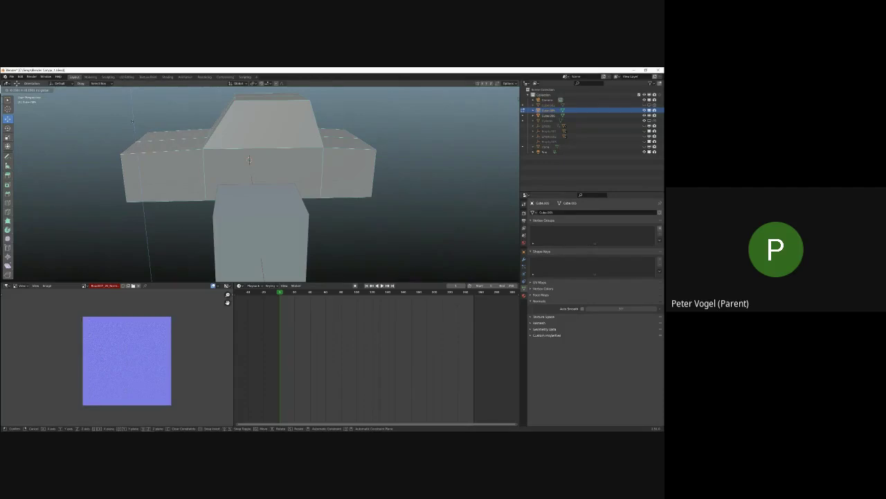
pyautogui.click(250, 159)
# Box-select the body's bottom vertices and scale them inward along X to narrow the underside slightly.
pyautogui.moveTo(250, 160); pyautogui.dragTo(272, 174, button='middle')
pyautogui.moveTo(326, 169); pyautogui.dragTo(271, 211)
pyautogui.keyDown('shift'); pyautogui.moveTo(245, 220); pyautogui.dragTo(278, 205, button='middle'); pyautogui.keyUp('shift')
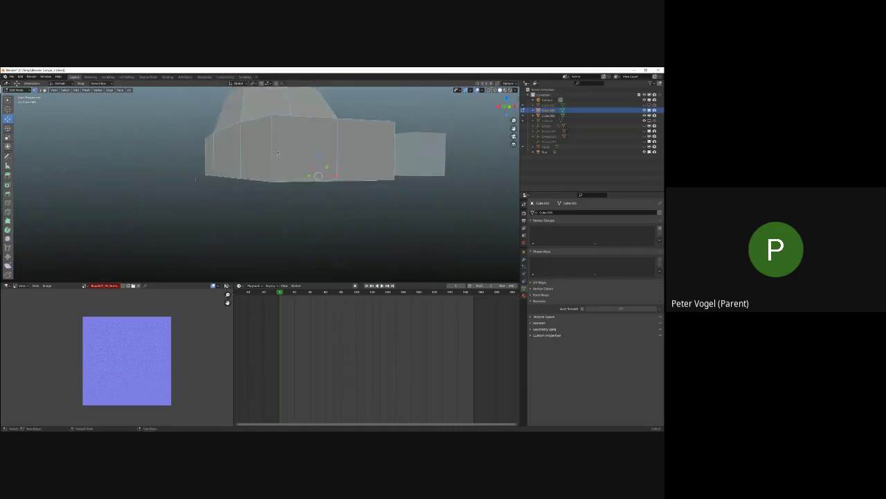
pyautogui.moveTo(277, 153); pyautogui.dragTo(261, 172, button='middle')
pyautogui.press('s')
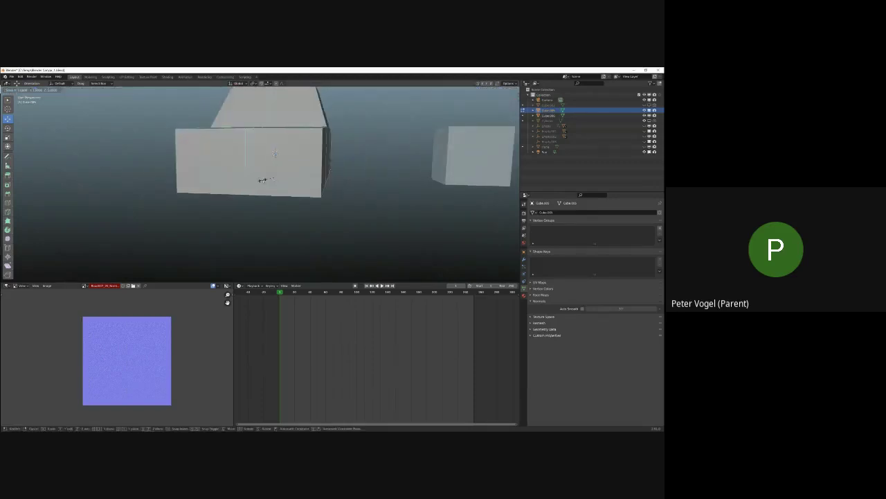
pyautogui.press('x')
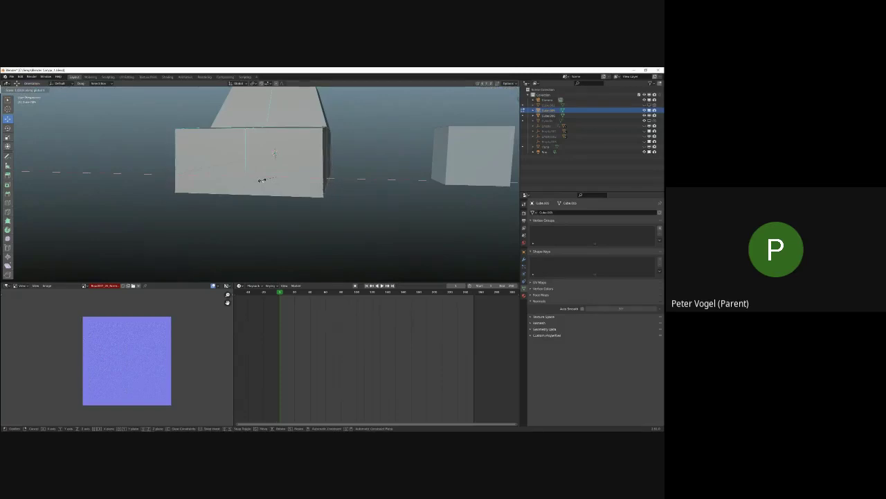
pyautogui.click(263, 180)
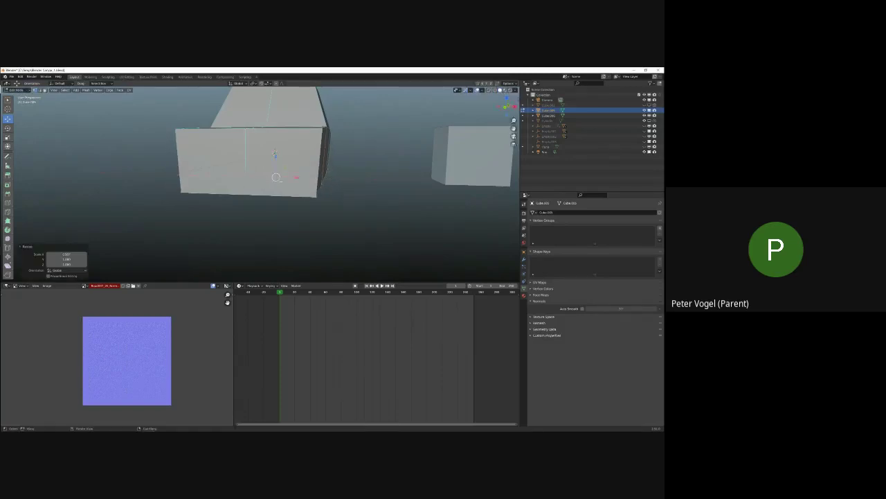
pyautogui.moveTo(263, 181); pyautogui.dragTo(59, 176, button='middle')
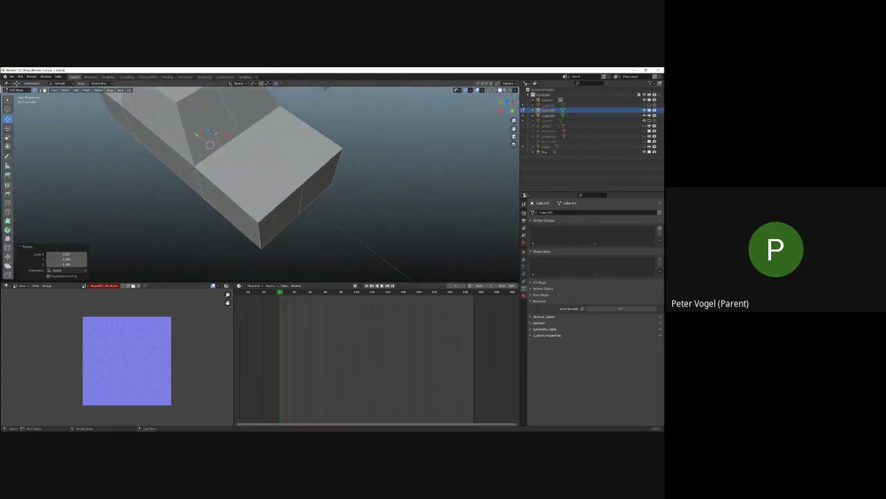
# Move the centre vertical edge of each body end face slightly outward along the Y axis, bowing both ends.
pyautogui.click(302, 197)
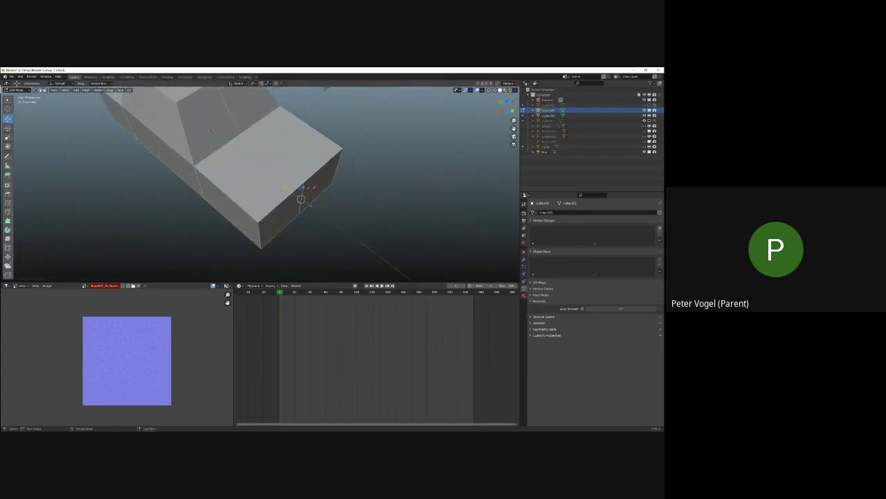
pyautogui.moveTo(301, 199); pyautogui.dragTo(306, 202)
pyautogui.moveTo(311, 194); pyautogui.dragTo(374, 192, button='middle')
pyautogui.moveTo(283, 151); pyautogui.dragTo(278, 145, button='middle')
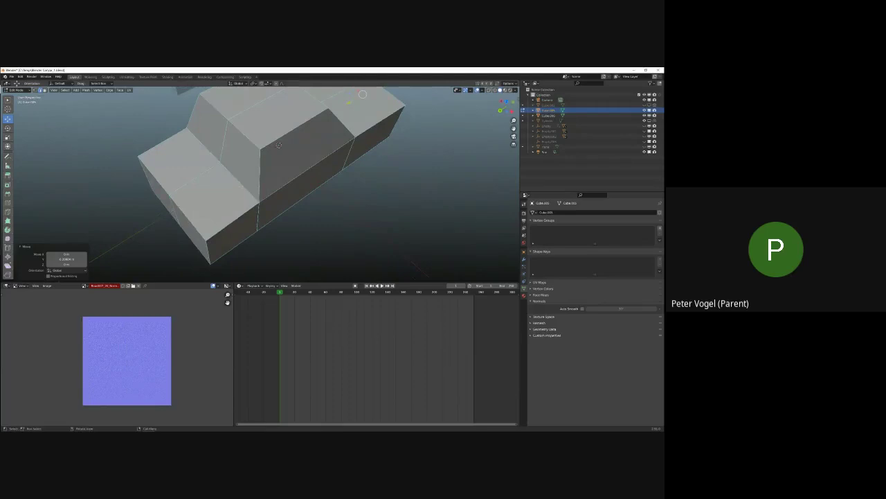
pyautogui.click(173, 206)
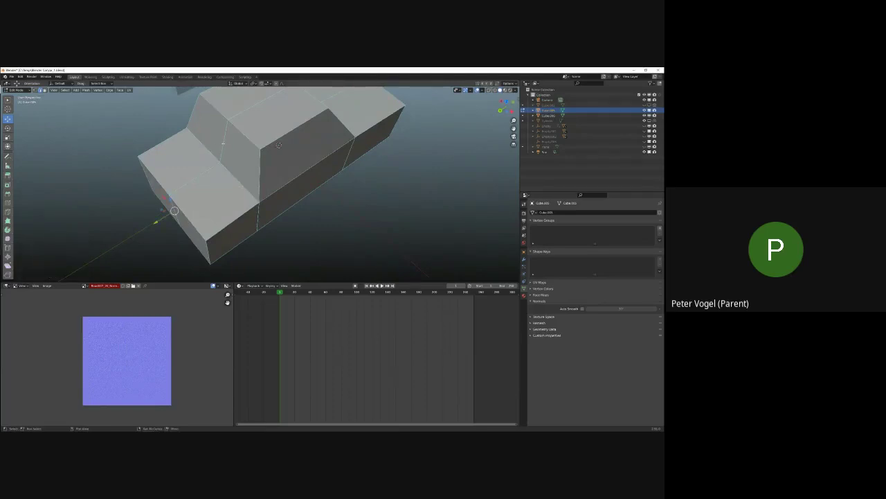
pyautogui.click(198, 178)
pyautogui.moveTo(279, 145); pyautogui.dragTo(317, 131, button='middle')
pyautogui.press('g')
pyautogui.press('y')
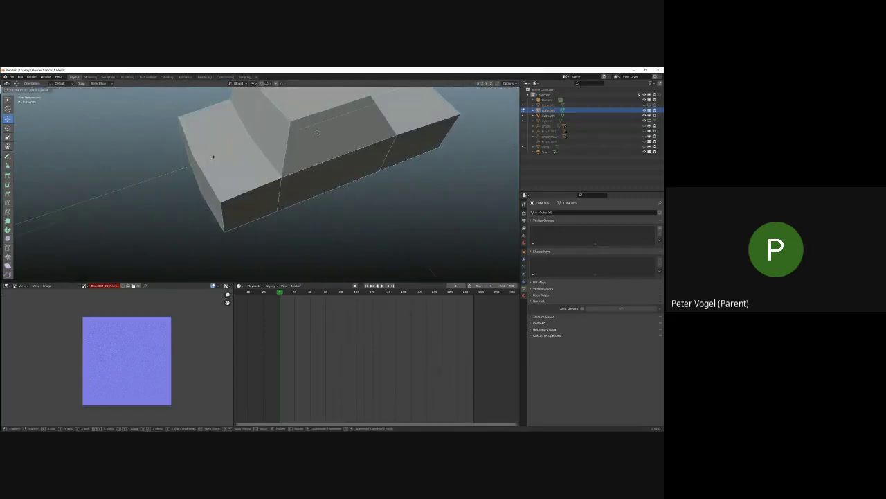
pyautogui.click(318, 132)
# Select the centre edge of the cabin's sloped windshield and move it slightly outward along Y.
pyautogui.moveTo(318, 132); pyautogui.dragTo(207, 155, button='middle')
pyautogui.click(245, 129)
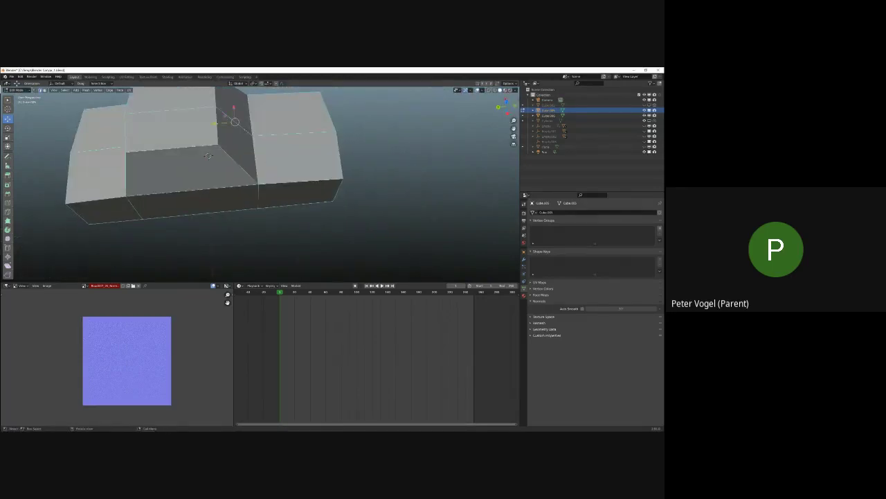
pyautogui.press('g')
pyautogui.press('y')
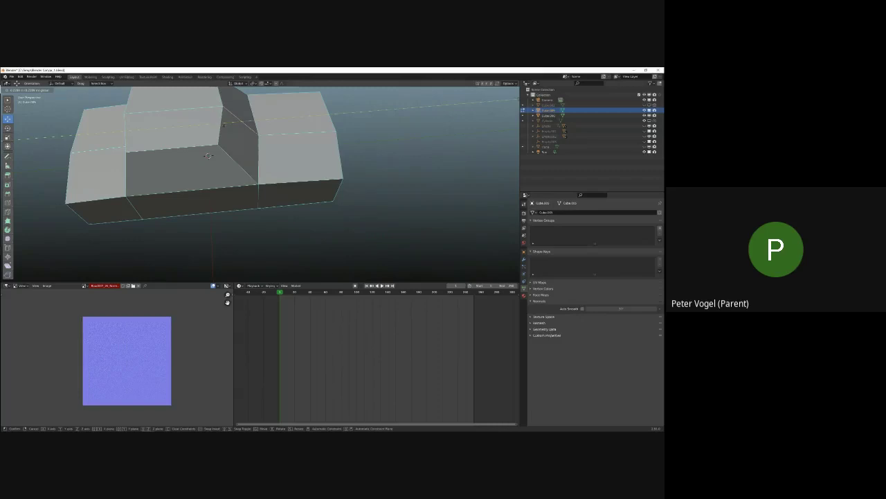
pyautogui.click(208, 156)
# Select both faces at the hood end of the body and inset them together by a thin border.
pyautogui.moveTo(208, 156); pyautogui.dragTo(215, 133, button='middle')
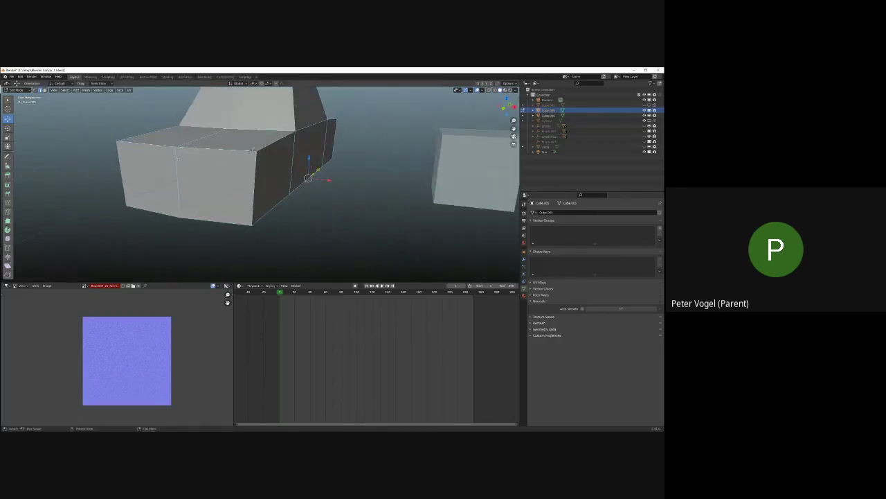
pyautogui.click(43, 90)
pyautogui.click(158, 179)
pyautogui.keyDown('shift'); pyautogui.click(208, 180); pyautogui.keyUp('shift')
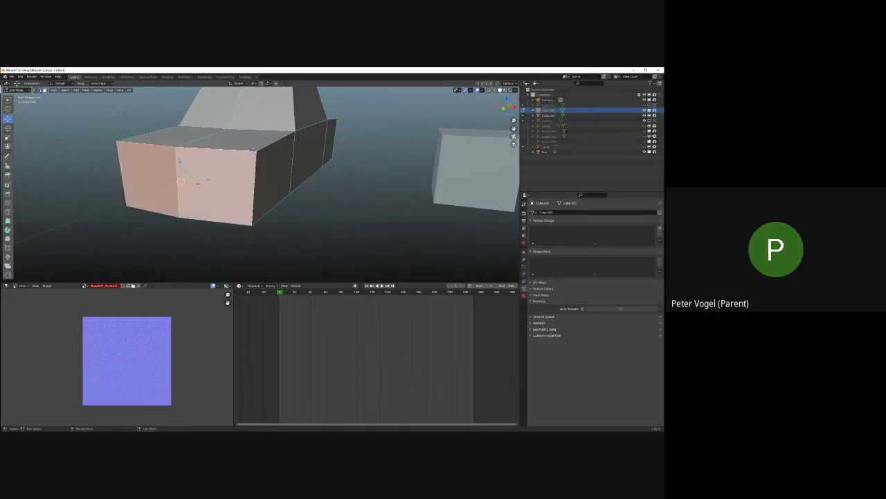
pyautogui.press('i')
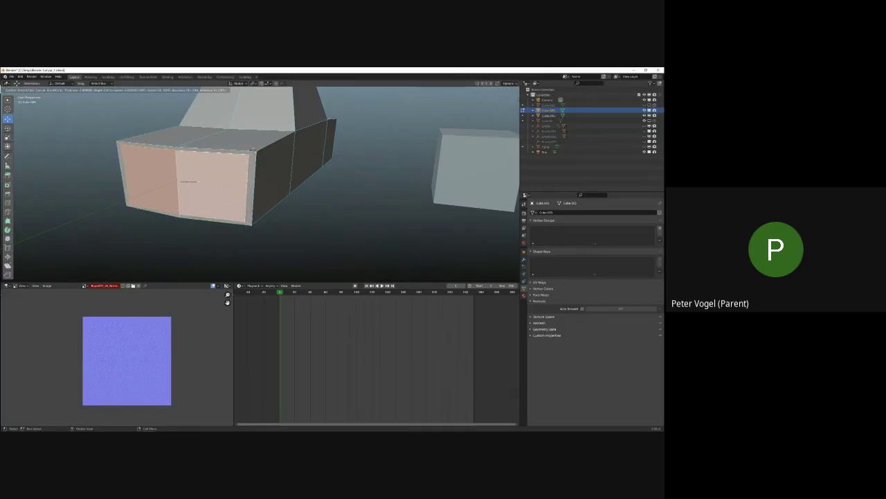
pyautogui.click(199, 182)
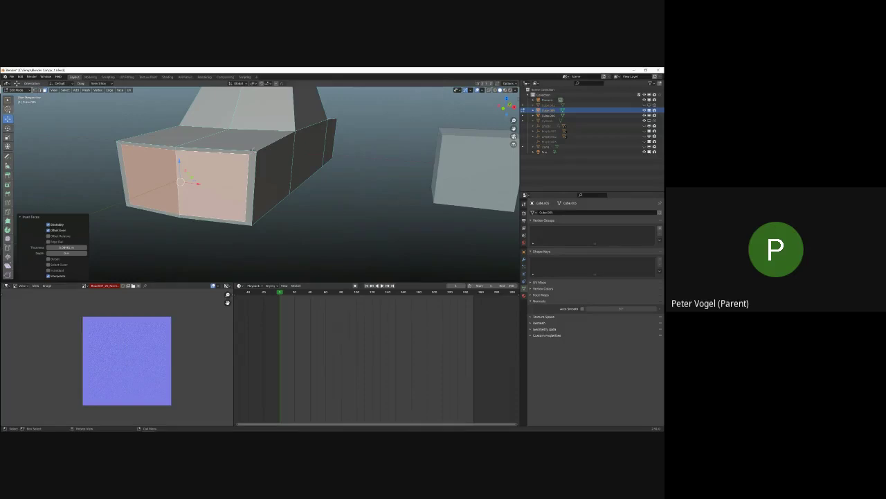
# Select the top edges of the inset on the hood end and edge-slide them slightly downward.
pyautogui.press('1')
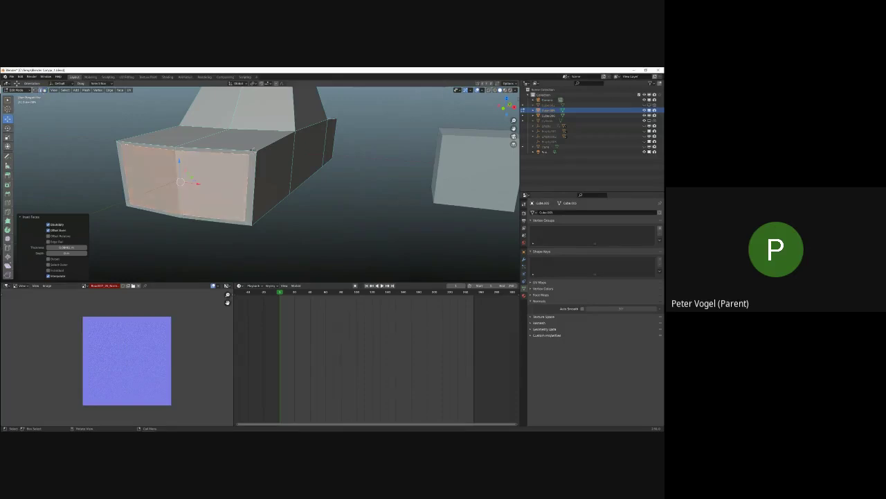
pyautogui.click(139, 146)
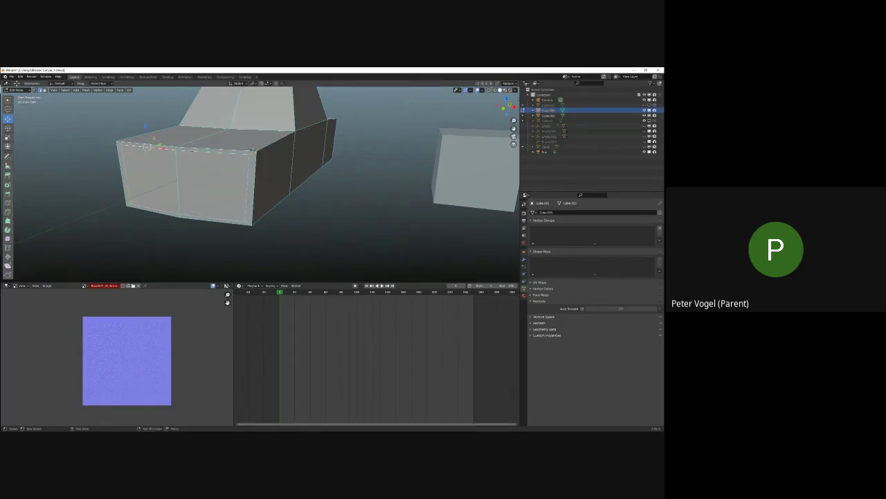
pyautogui.keyDown('shift'); pyautogui.click(192, 157); pyautogui.keyUp('shift')
pyautogui.moveTo(208, 173); pyautogui.dragTo(174, 173, button='middle')
pyautogui.scroll(3, 188, 174)
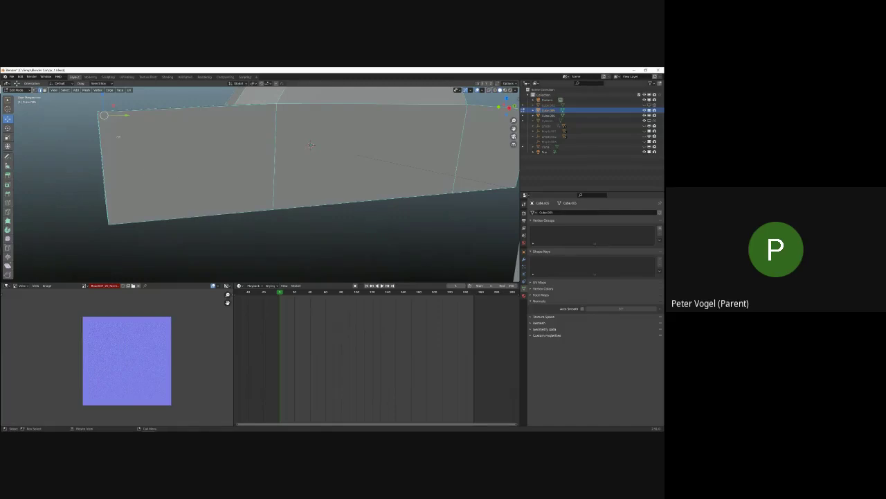
pyautogui.moveTo(311, 145); pyautogui.dragTo(325, 148, button='middle')
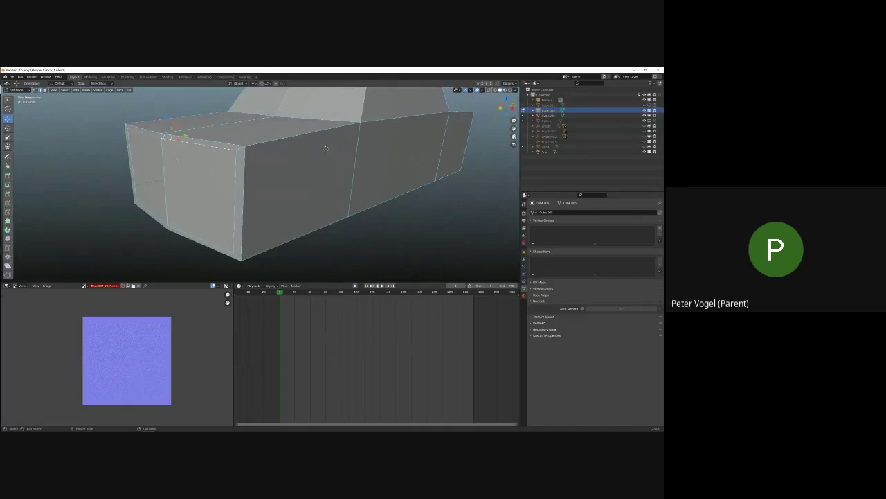
pyautogui.press('g')
pyautogui.press('g')
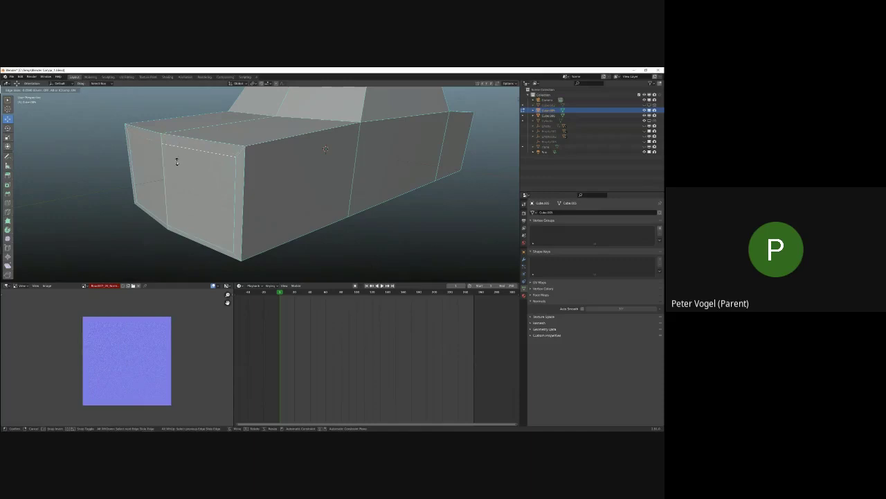
pyautogui.click(177, 161)
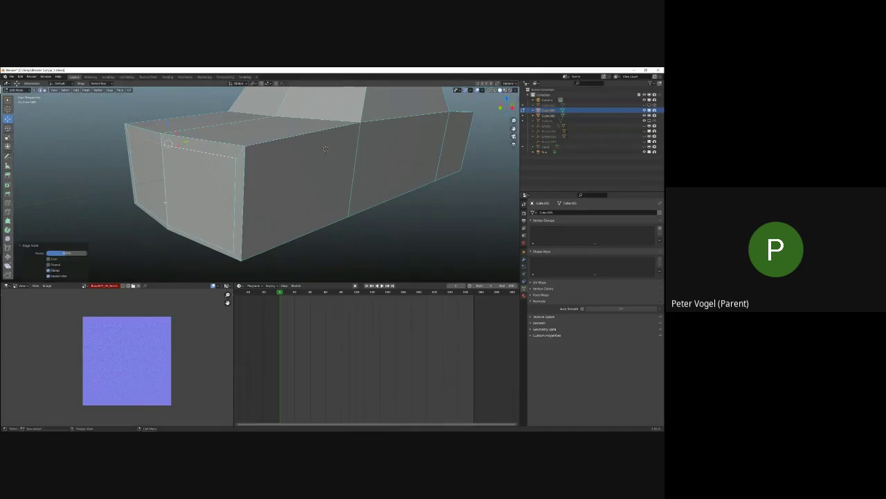
# Edge-slide the bottom edges of the end-face inset upward to leave a thicker lower border.
pyautogui.click(183, 233)
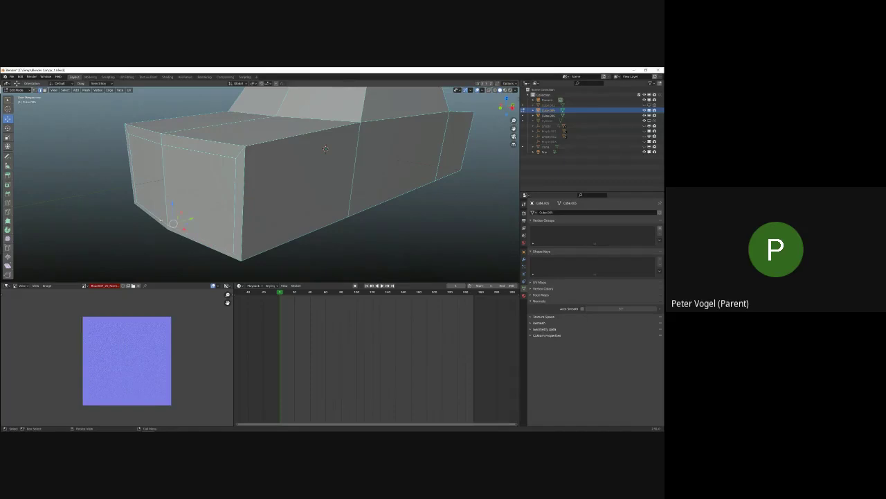
pyautogui.press('g')
pyautogui.press('g')
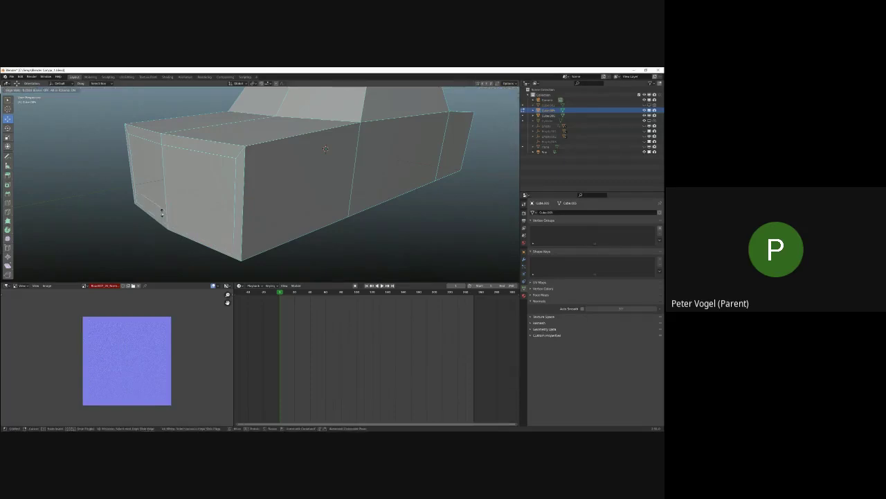
pyautogui.click(162, 212)
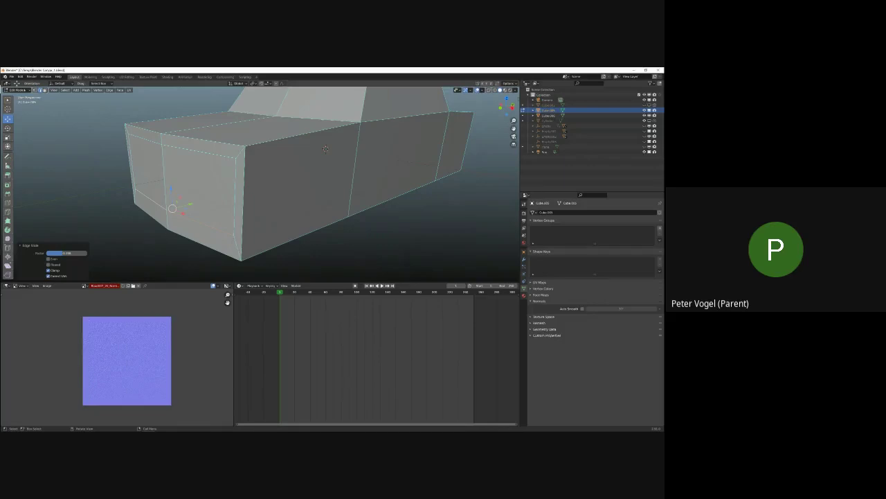
# Select the two inset faces on the hood end and extrude them inward to form a grille recess.
pyautogui.click(8, 99)
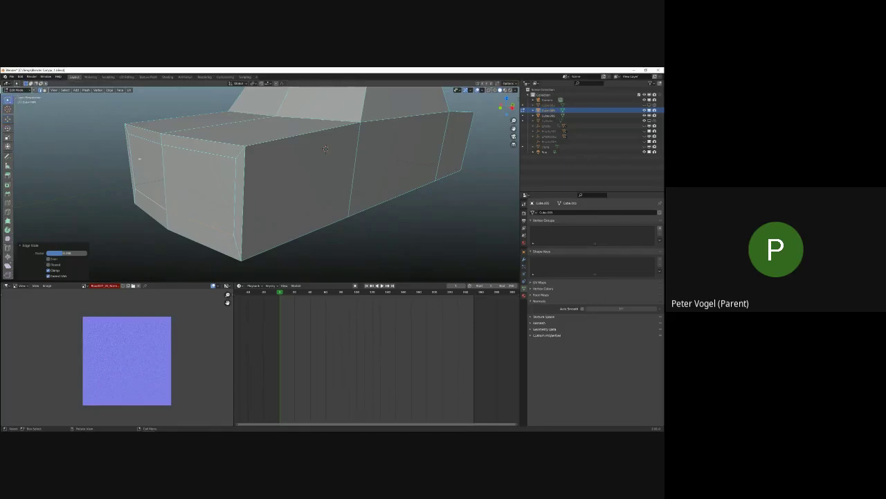
pyautogui.click(324, 148)
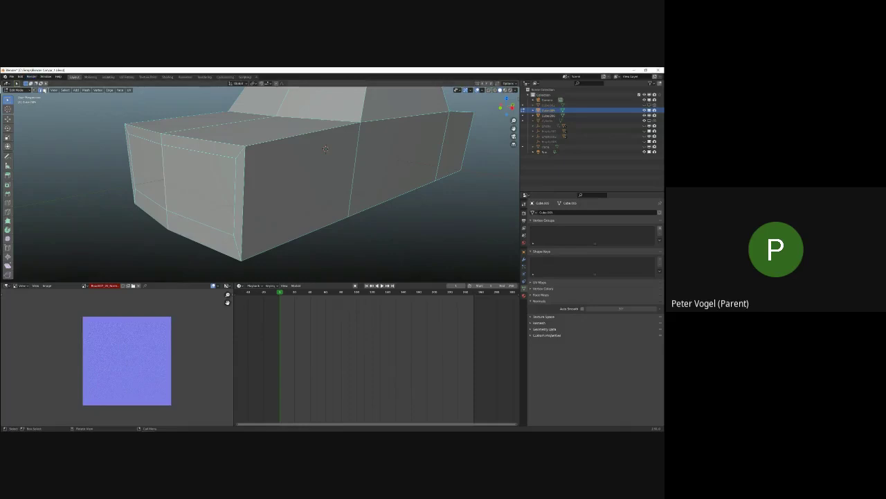
pyautogui.click(145, 157)
pyautogui.keyDown('shift'); pyautogui.click(198, 177); pyautogui.keyUp('shift')
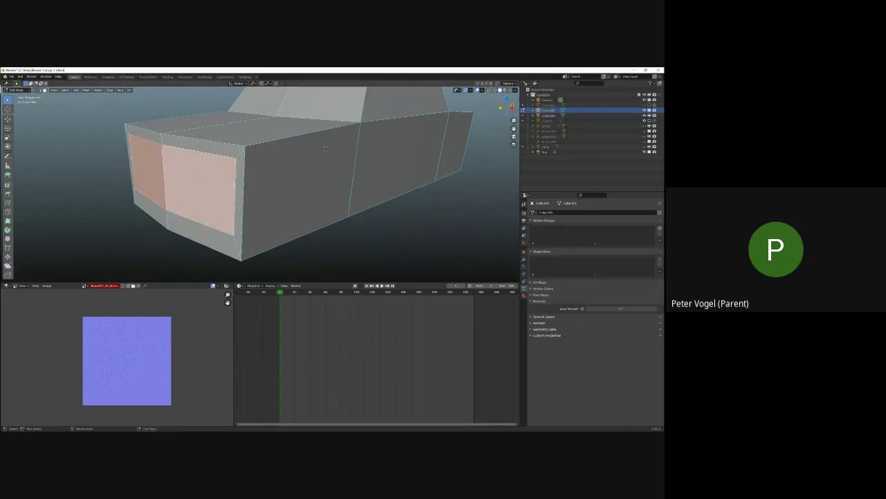
pyautogui.press('e')
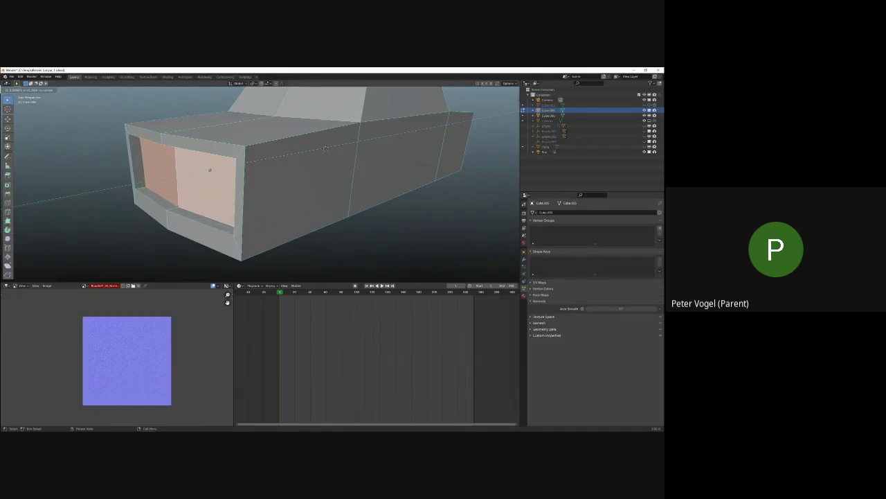
pyautogui.click(184, 180)
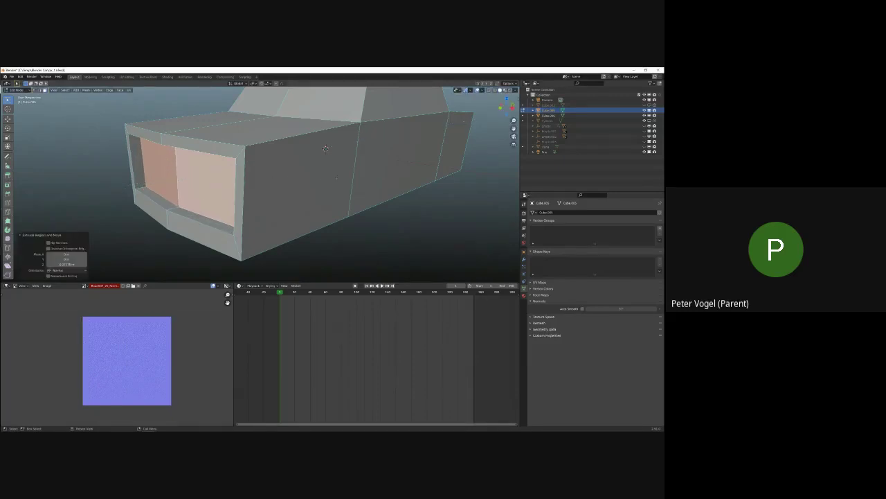
# Leave Edit Mode and delete the separate block beside the car body.
pyautogui.moveTo(325, 148); pyautogui.dragTo(190, 189, button='middle')
pyautogui.press('Tab')
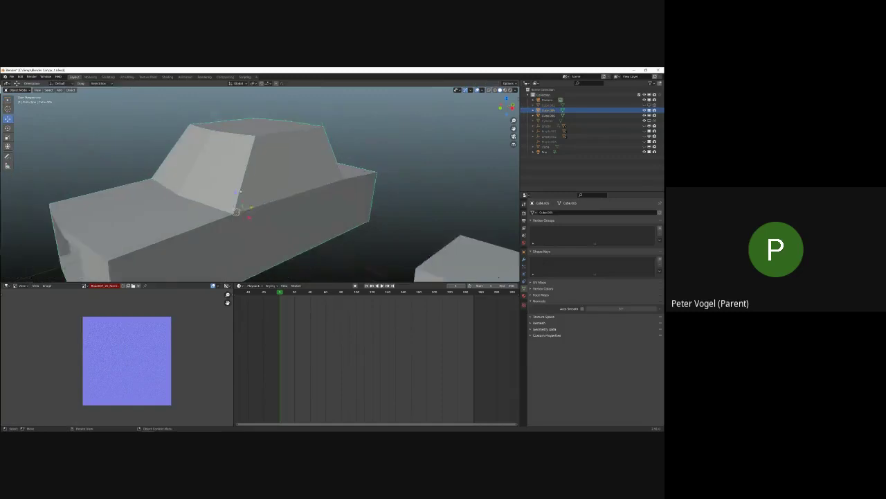
pyautogui.scroll(-2, 259, 183)
pyautogui.click(395, 239)
pyautogui.press('Delete')
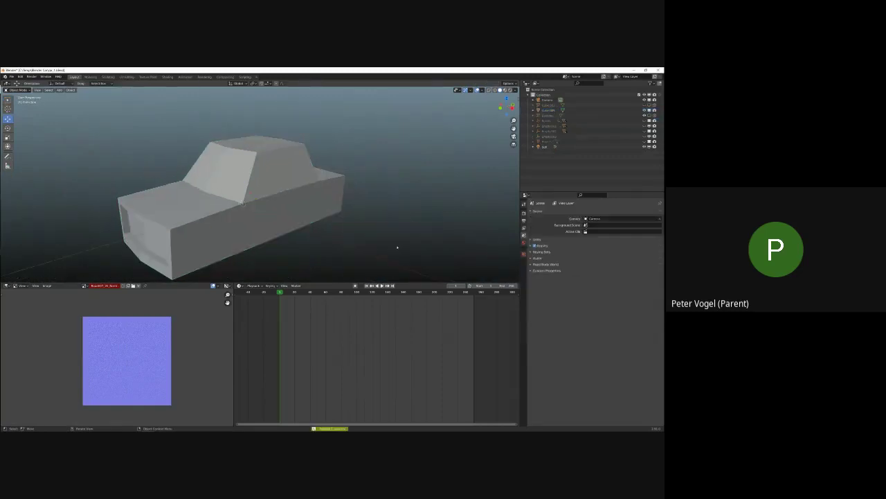
# Edit the car body again and inset its two windshield faces together by a thin border.
pyautogui.click(236, 211)
pyautogui.scroll(2, 236, 211)
pyautogui.moveTo(233, 173); pyautogui.dragTo(233, 182, button='middle')
pyautogui.press('Tab')
pyautogui.click(211, 172)
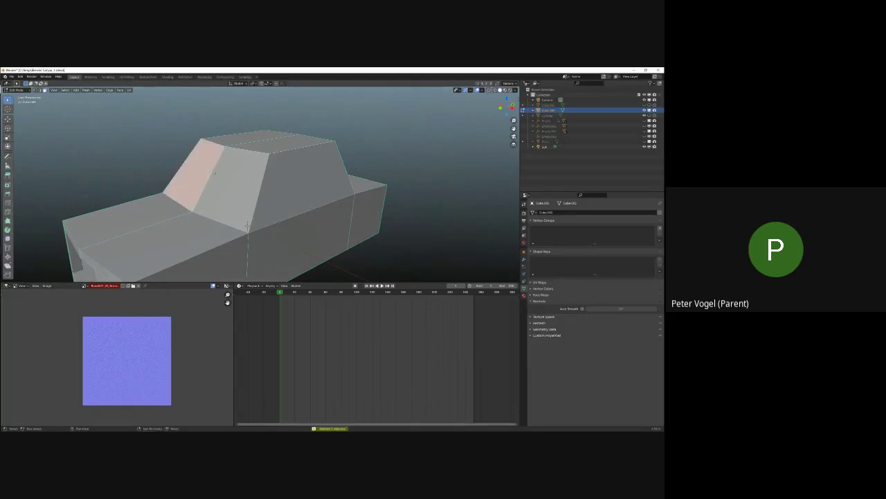
pyautogui.keyDown('shift'); pyautogui.click(242, 184); pyautogui.keyUp('shift')
pyautogui.moveTo(243, 184); pyautogui.dragTo(256, 194, button='middle')
pyautogui.scroll(3, 254, 240)
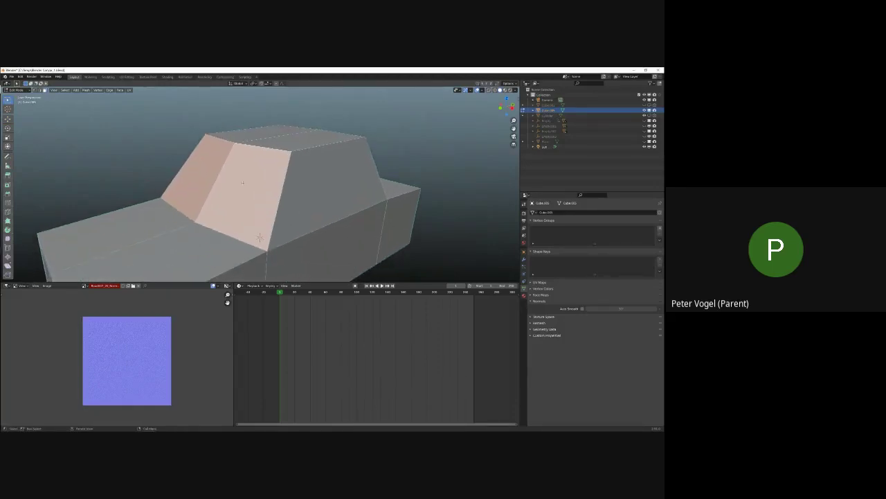
pyautogui.press('i')
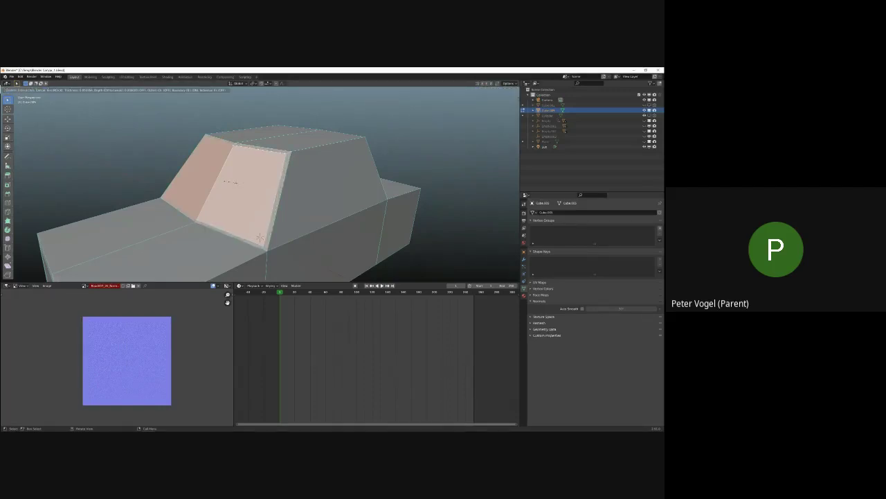
pyautogui.click(260, 236)
# Add one vertical loop cut around the cabin section and slide it towards the rear to divide the side windows.
pyautogui.moveTo(260, 237); pyautogui.dragTo(93, 158, button='middle')
pyautogui.click(267, 238)
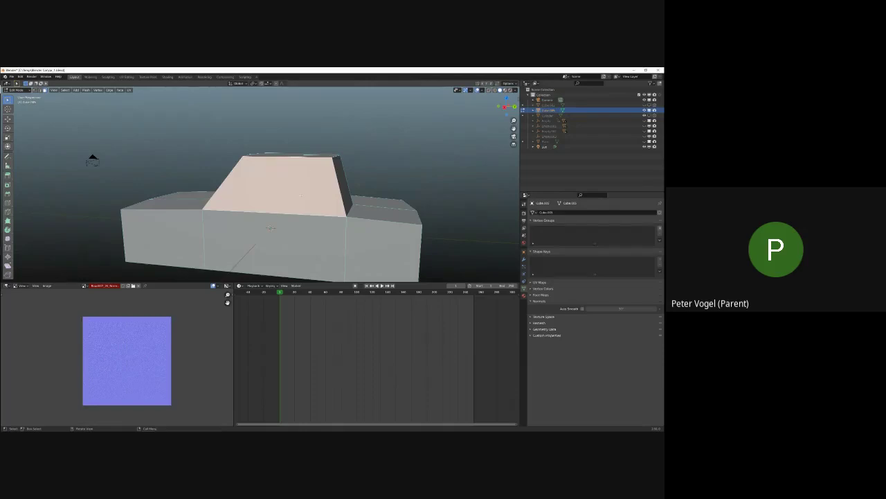
pyautogui.moveTo(92, 158); pyautogui.dragTo(244, 153, button='middle')
pyautogui.hotkey('alt', 'a')
pyautogui.hotkey('ctrl', 'r')
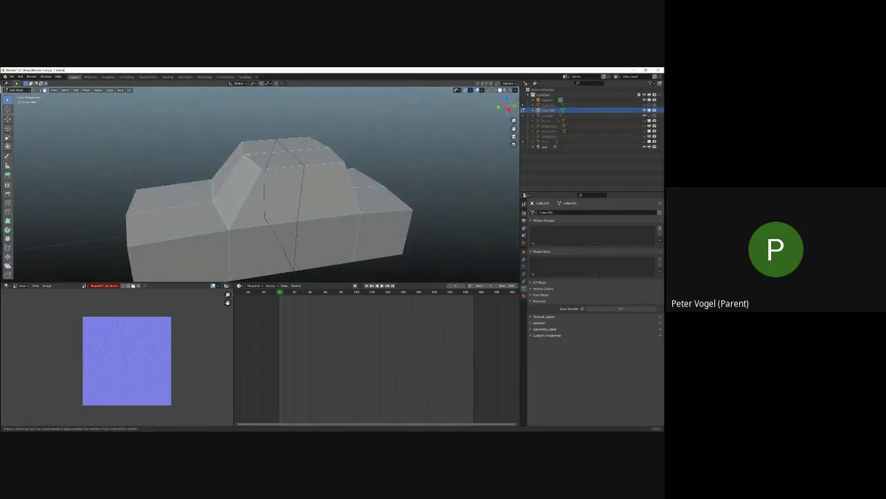
pyautogui.click(264, 208)
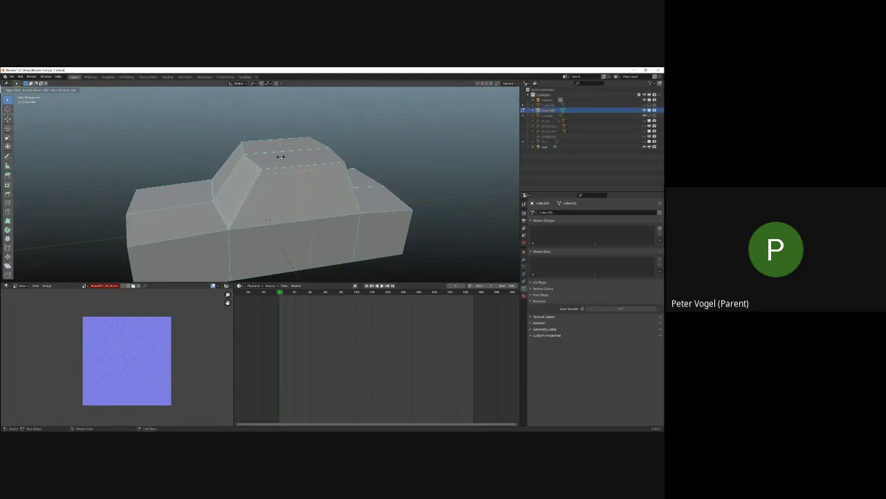
pyautogui.click(281, 157)
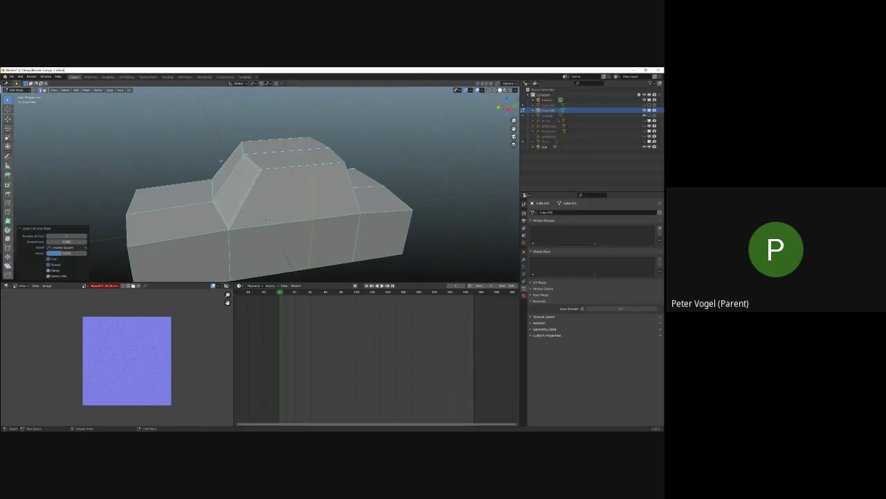
# Inset the front side window face on the near side of the cabin by a thin border.
pyautogui.click(266, 219)
pyautogui.scroll(1, 267, 223)
pyautogui.scroll(2, 266, 225)
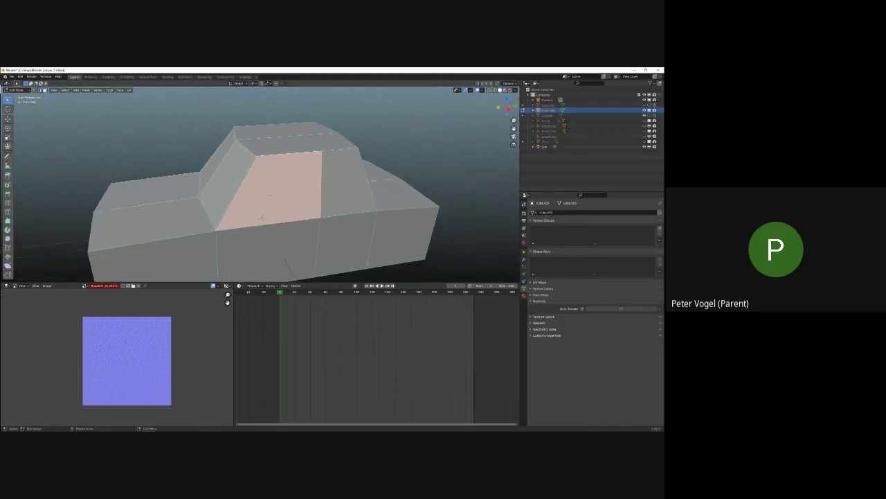
pyautogui.press('i')
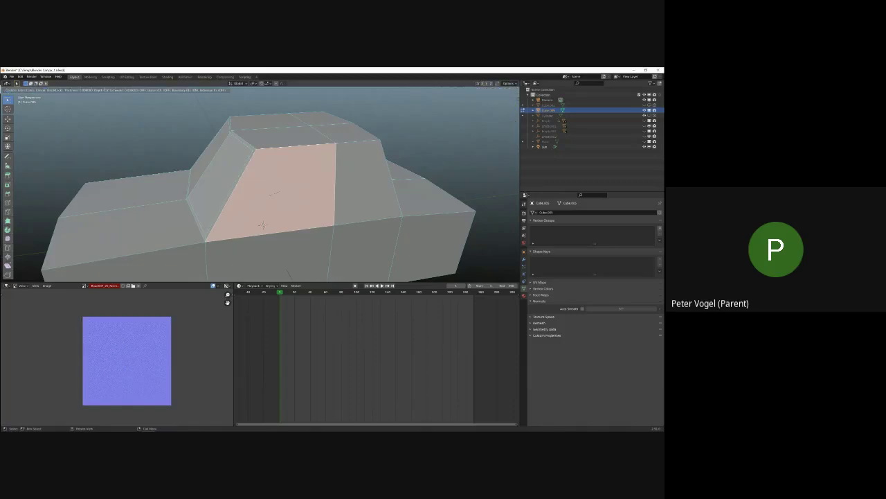
pyautogui.click(263, 224)
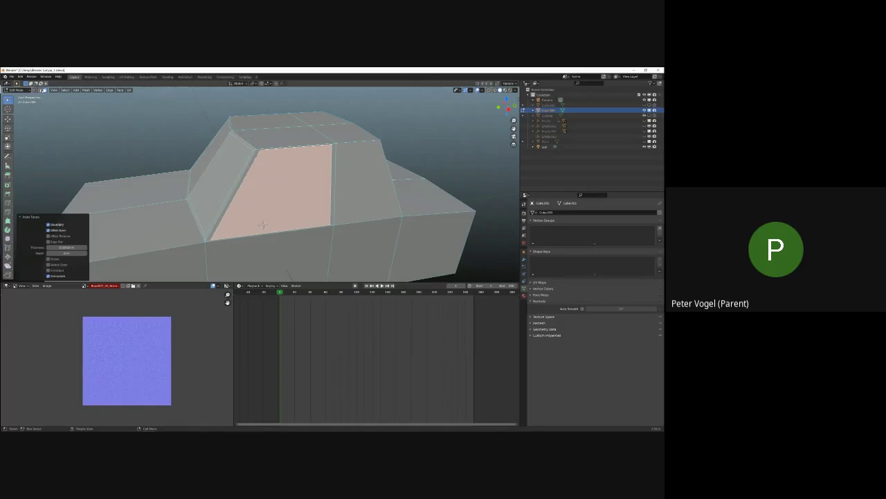
# Slide the top and bottom edges of the front side window's inset inward to widen the border there.
pyautogui.press('1')
pyautogui.hotkey('alt', 'a')
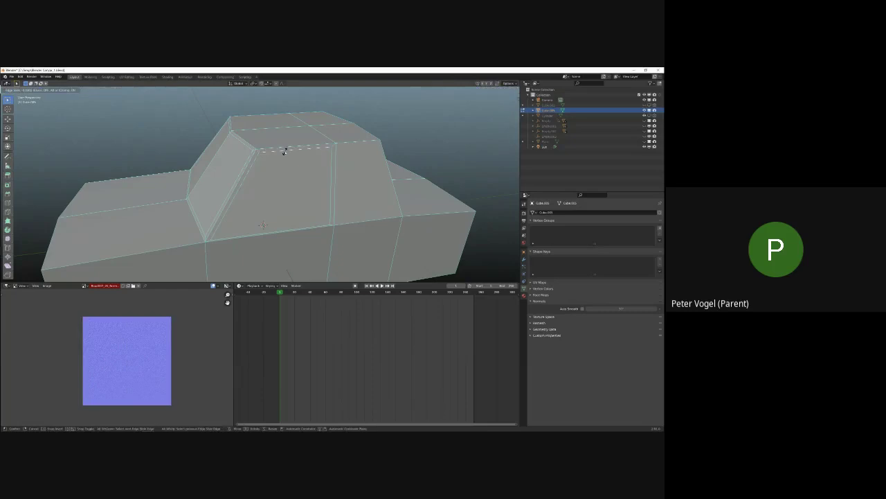
pyautogui.click(284, 151)
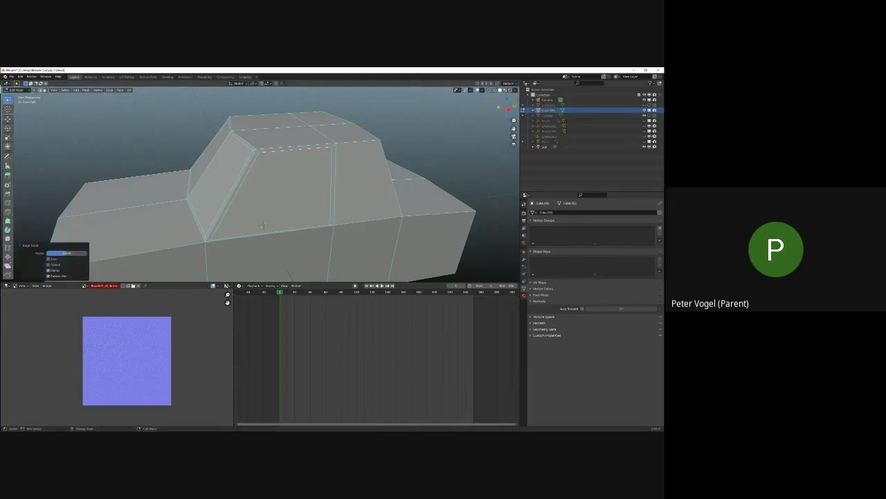
pyautogui.click(293, 229)
pyautogui.press('g')
pyautogui.press('g')
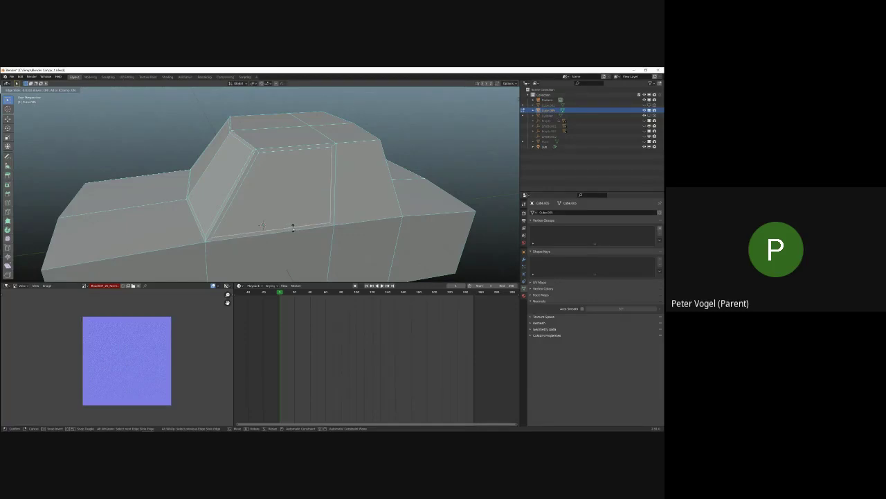
pyautogui.click(292, 227)
pyautogui.click(87, 115)
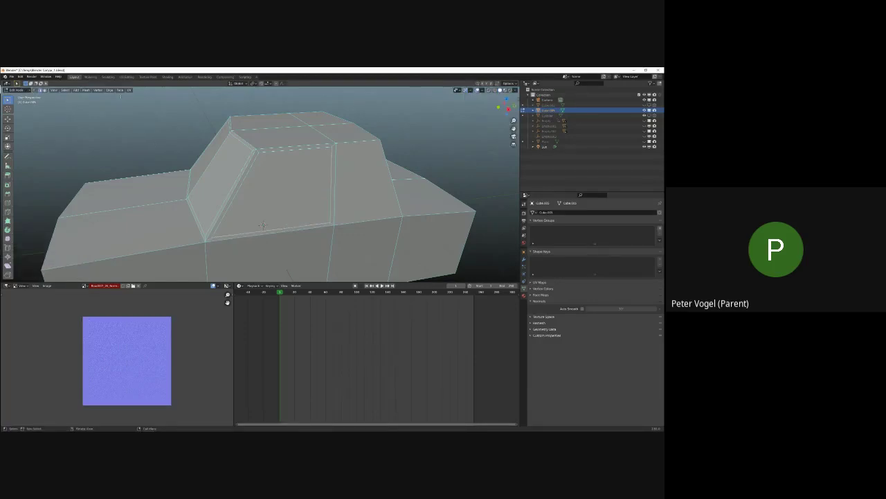
pyautogui.press('3')
pyautogui.click(360, 184)
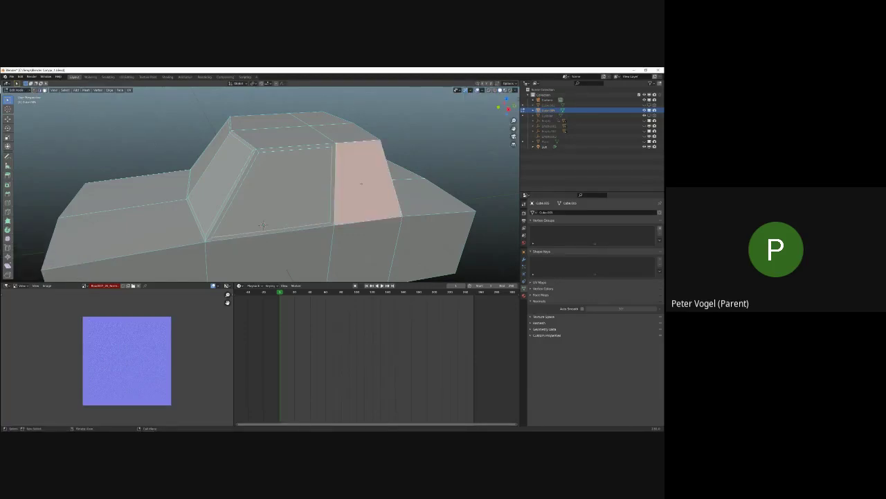
pyautogui.press('i')
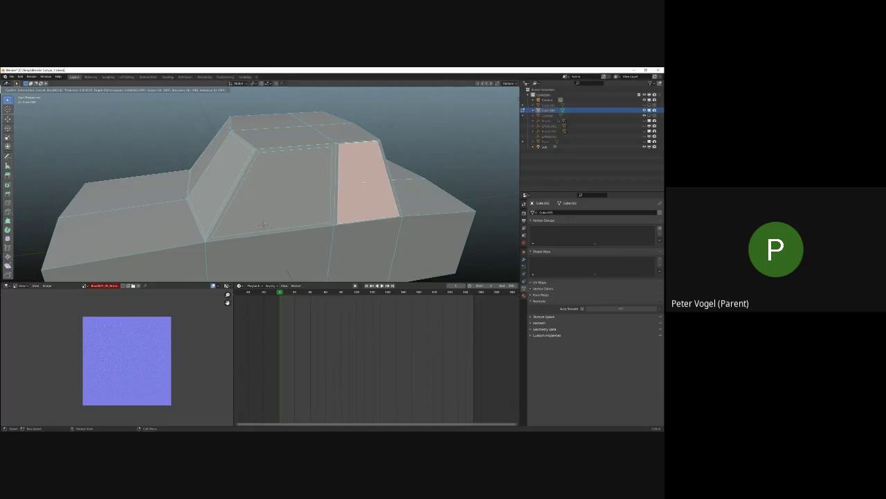
pyautogui.press('Escape')
pyautogui.hotkey('ctrl', 'z')
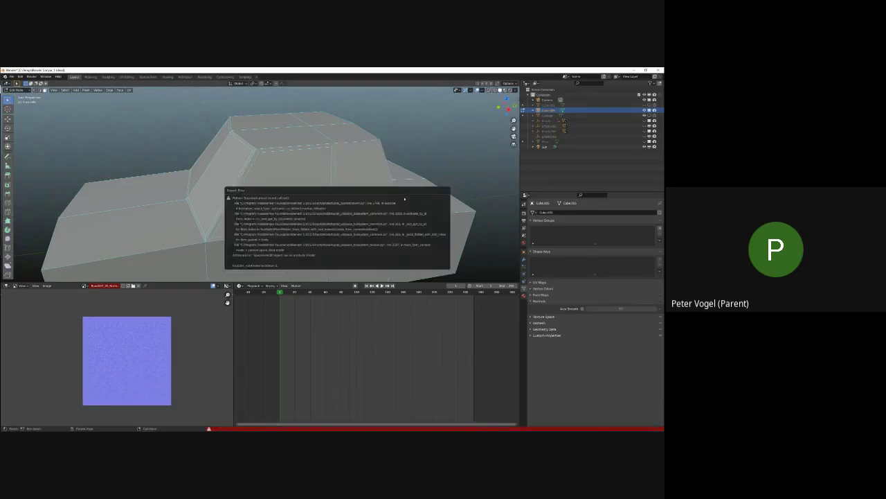
# Inset the rear side window face on the same side of the cabin by a thin border.
pyautogui.click(369, 176)
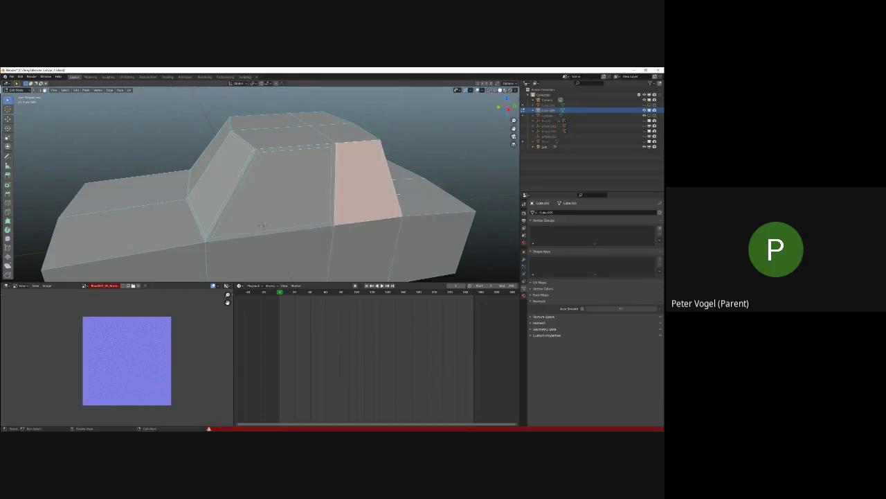
pyautogui.press('i')
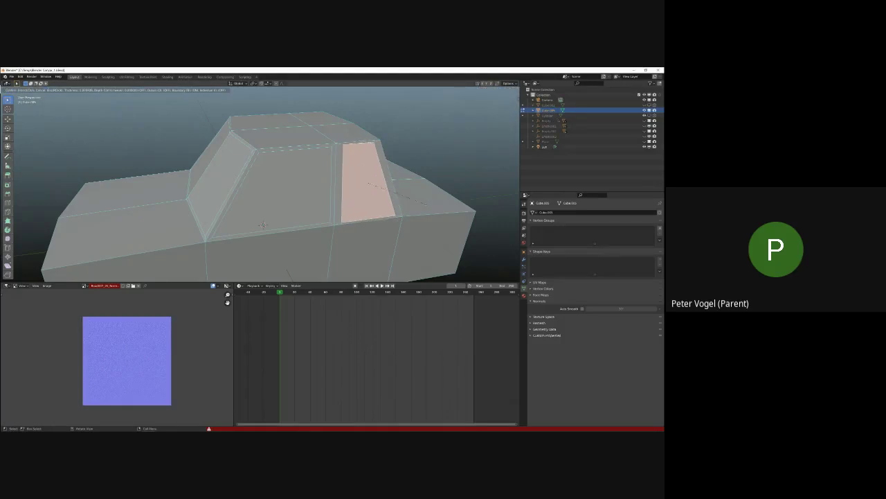
pyautogui.click(263, 224)
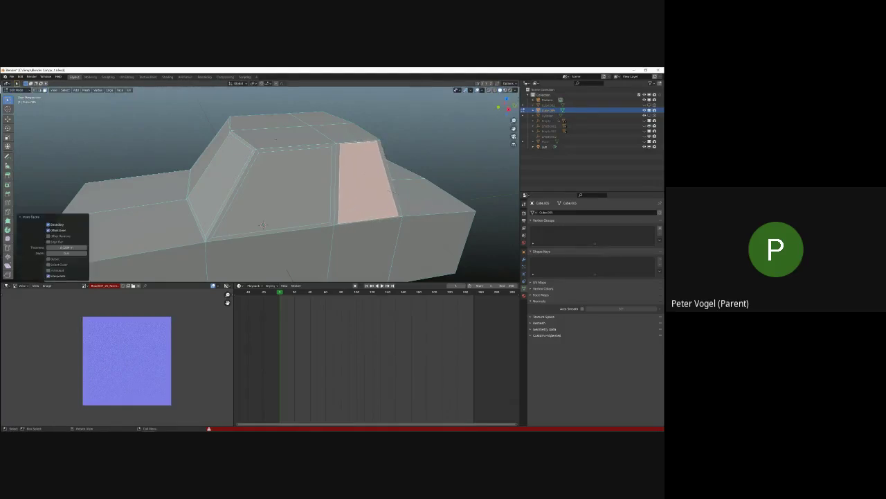
# Slide the top and bottom edges of the rear side window's inset inward to widen the border there.
pyautogui.click(42, 90)
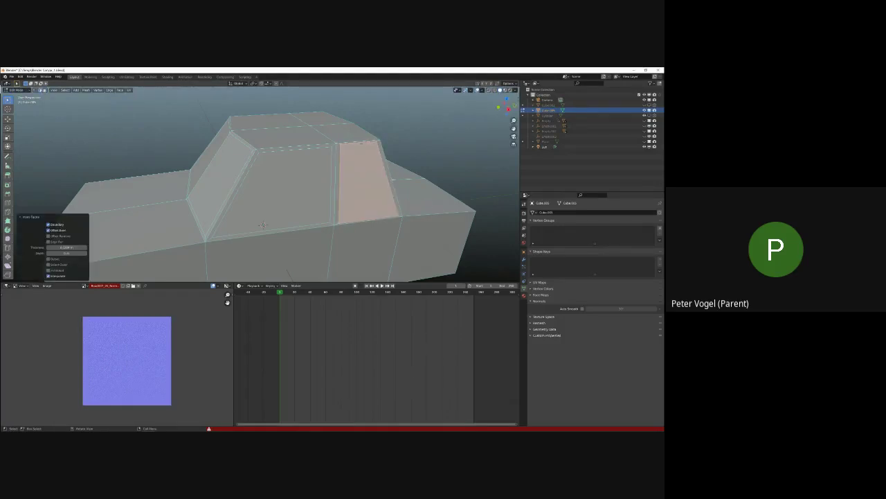
pyautogui.hotkey('alt', 'a')
pyautogui.hotkey('ctrl', 'r')
pyautogui.click(360, 143)
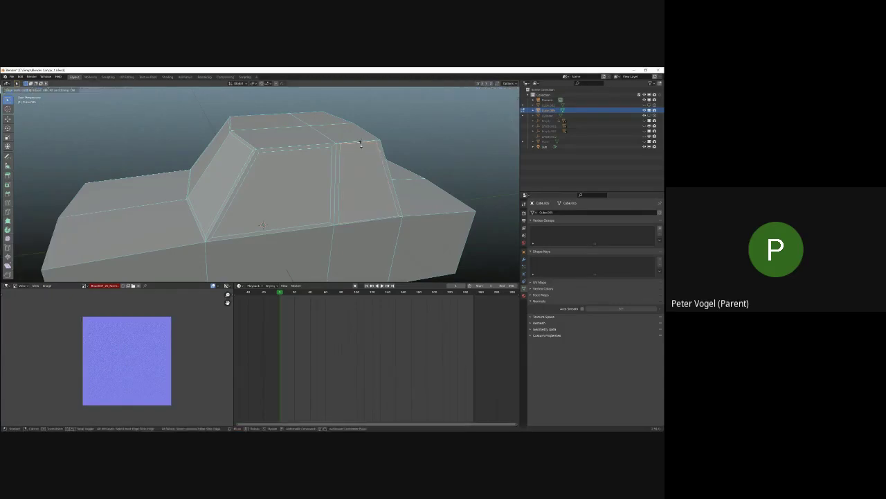
pyautogui.click(361, 144)
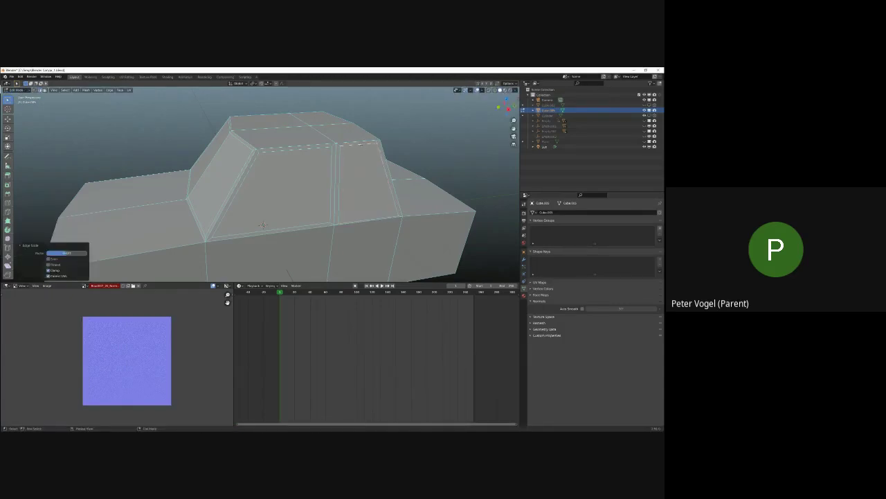
pyautogui.hotkey('ctrl', 'r')
pyautogui.click(365, 219)
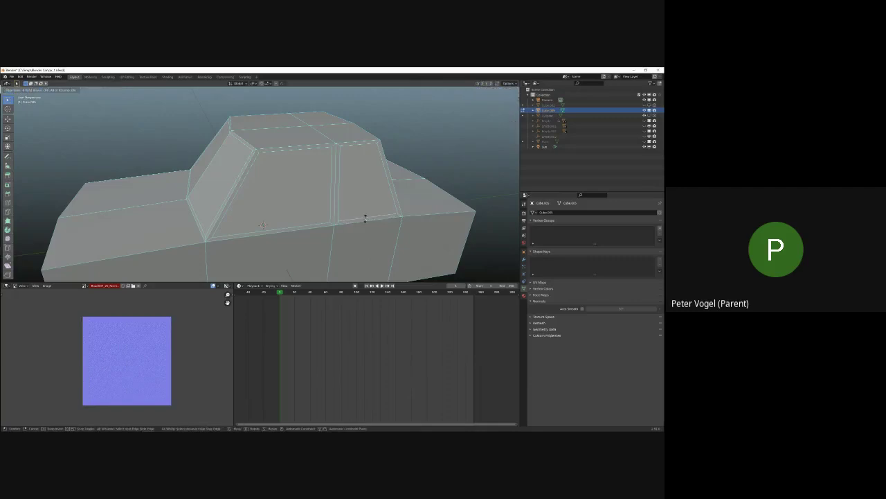
pyautogui.click(365, 219)
# Select both faces of the cabin's back window and inset them together by a thin border.
pyautogui.moveTo(365, 219); pyautogui.dragTo(221, 203, button='middle')
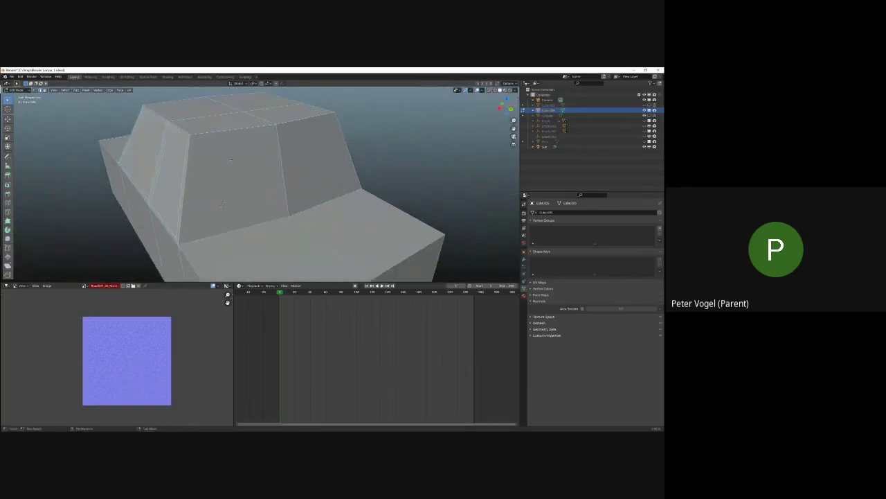
pyautogui.press('2')
pyautogui.click(249, 158)
pyautogui.keyDown('shift'); pyautogui.click(306, 153); pyautogui.keyUp('shift')
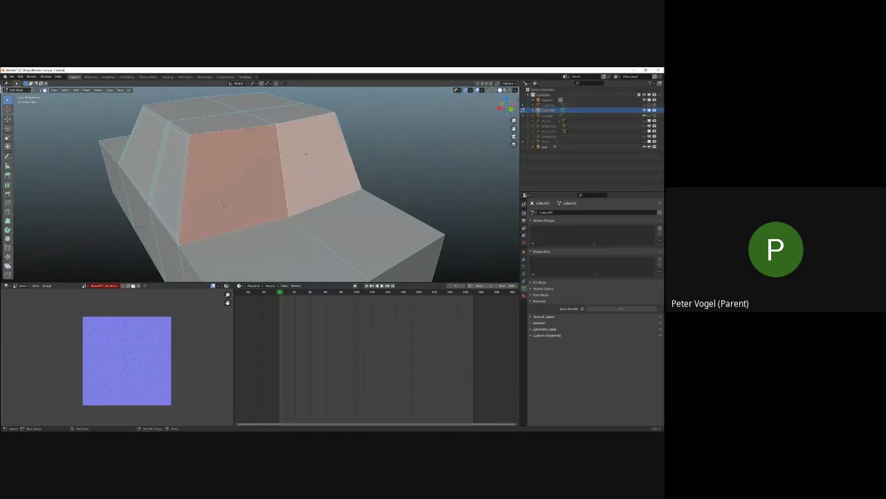
pyautogui.press('i')
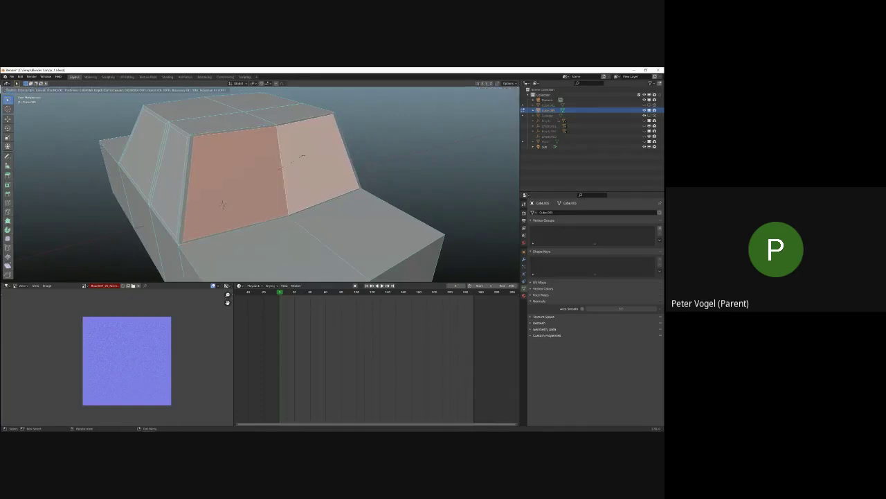
pyautogui.click(222, 203)
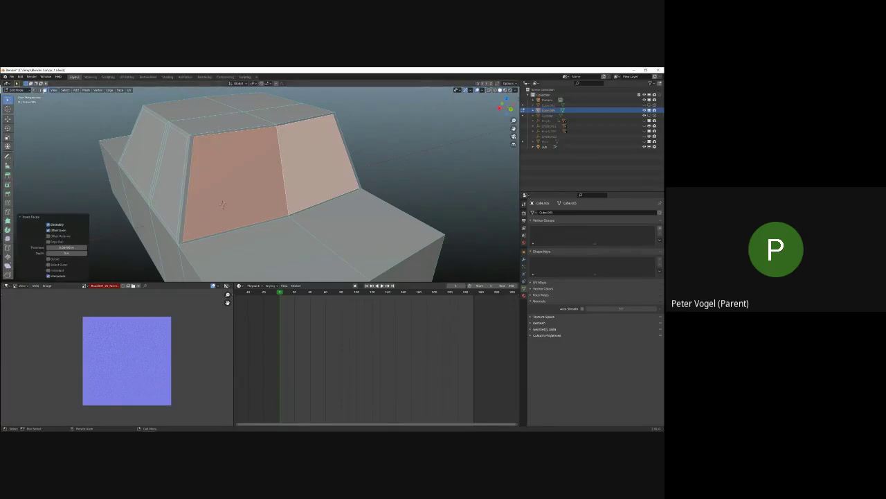
# Slide the upper and lower inset edges of the back window inward along the glass to even out its border.
pyautogui.click(40, 90)
pyautogui.click(283, 128)
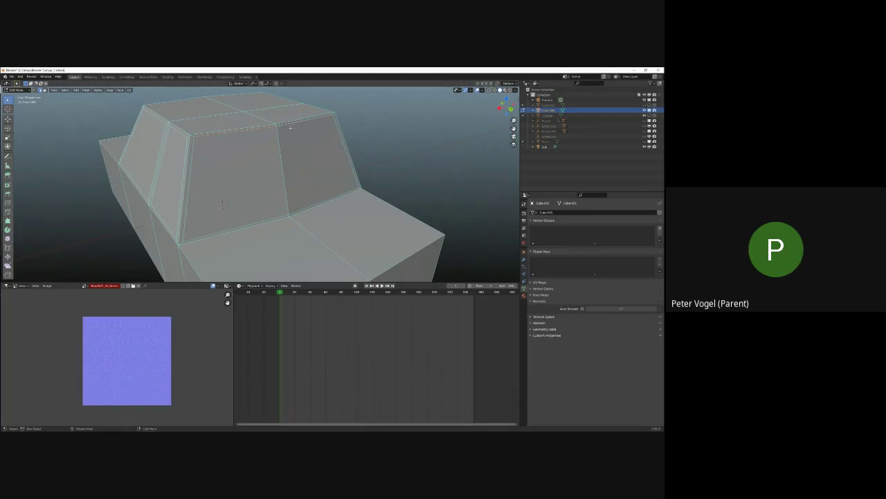
pyautogui.press('g')
pyautogui.press('g')
pyautogui.click(290, 130)
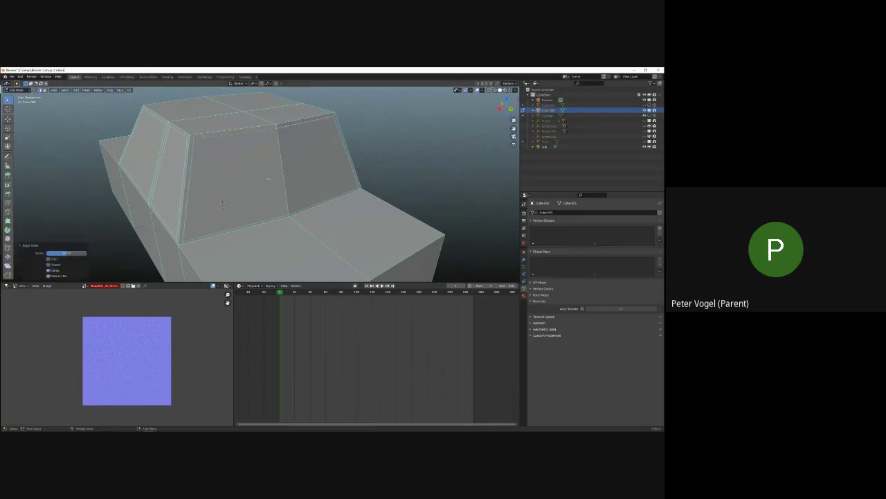
pyautogui.click(290, 128)
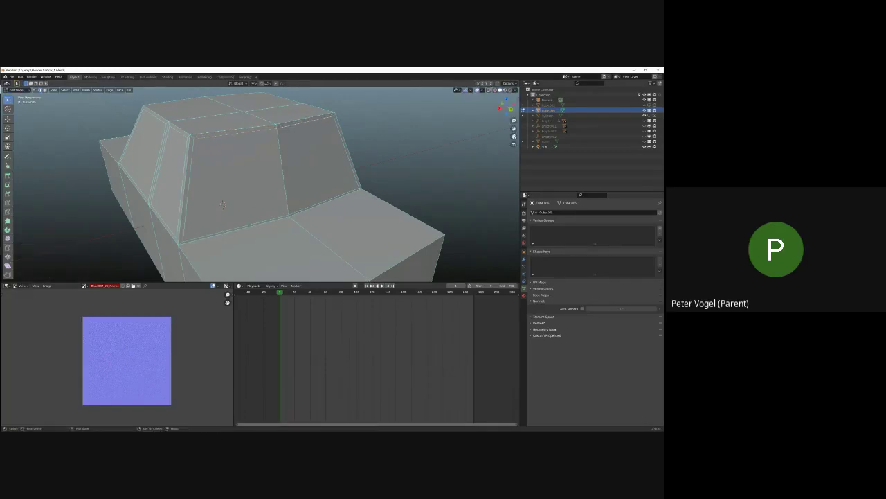
pyautogui.press('g')
pyautogui.press('g')
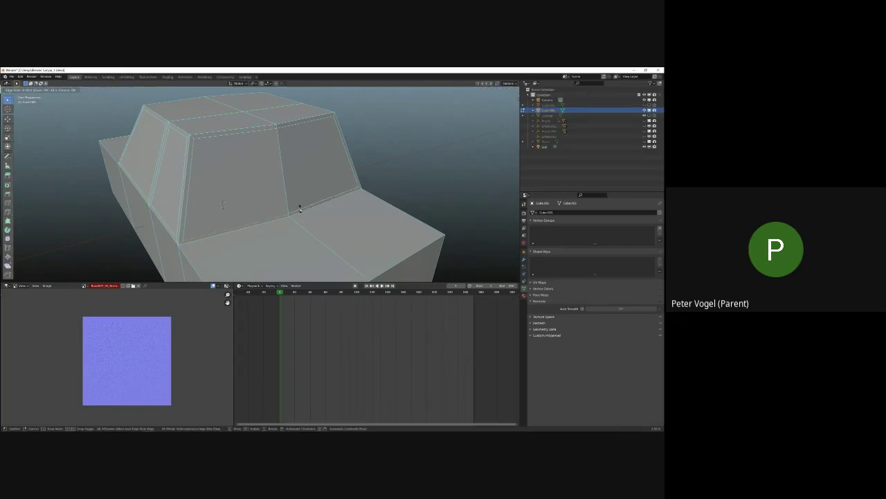
pyautogui.click(298, 206)
# Inset the rear side window face on the opposite side of the cabin by a thin border.
pyautogui.moveTo(223, 205); pyautogui.dragTo(283, 200, button='middle')
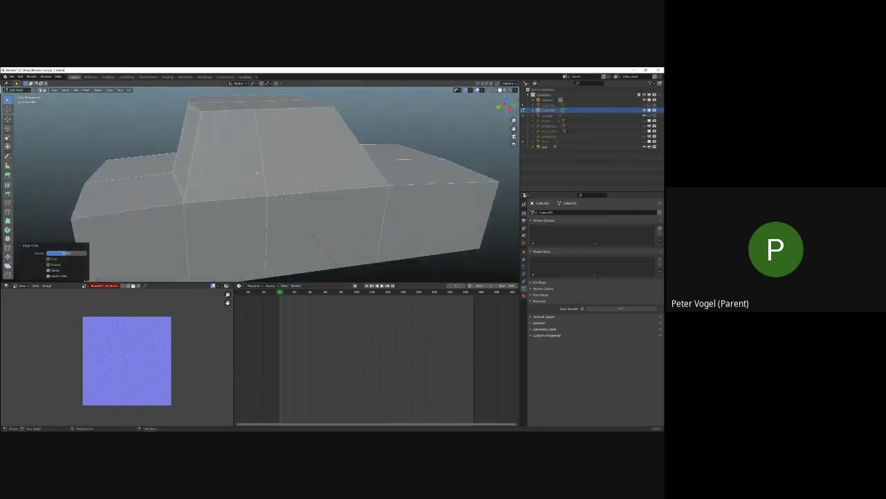
pyautogui.press('3')
pyautogui.click(247, 162)
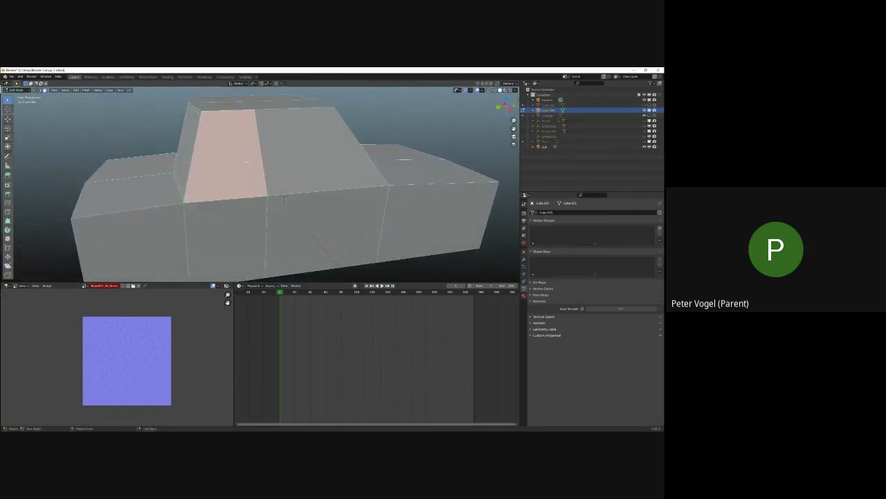
pyautogui.press('i')
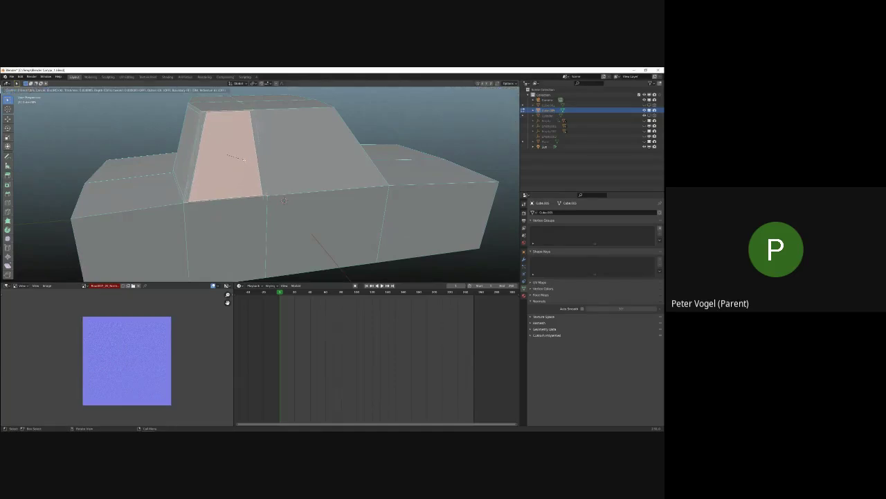
pyautogui.click(241, 152)
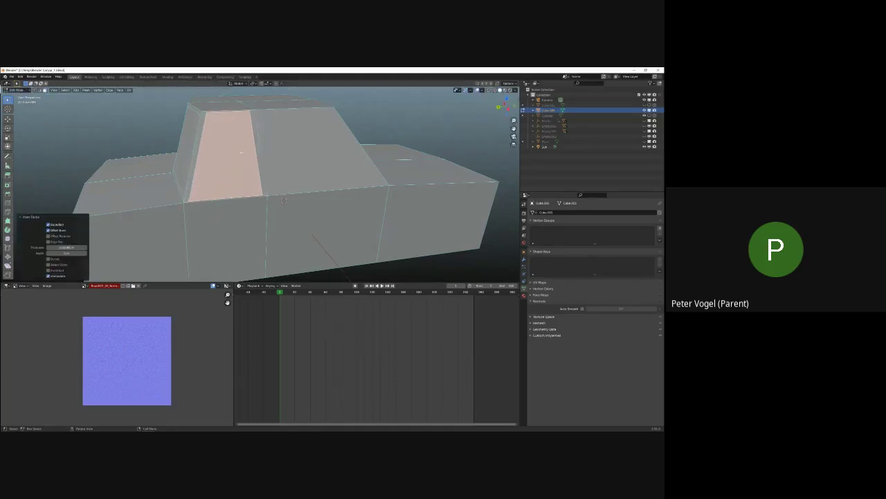
# Slide the top and bottom inset edges of the opposite rear side window inward to widen its border.
pyautogui.click(41, 90)
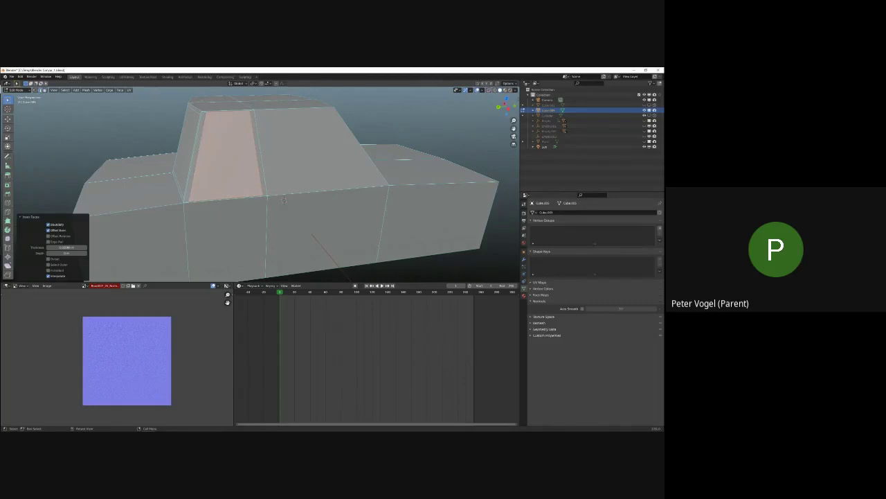
pyautogui.hotkey('alt', 'a')
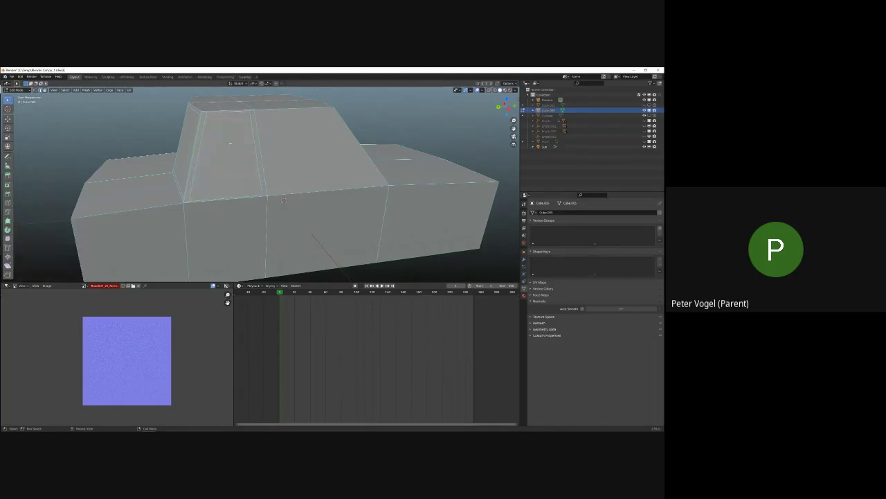
pyautogui.press('g')
pyautogui.press('g')
pyautogui.click(225, 175)
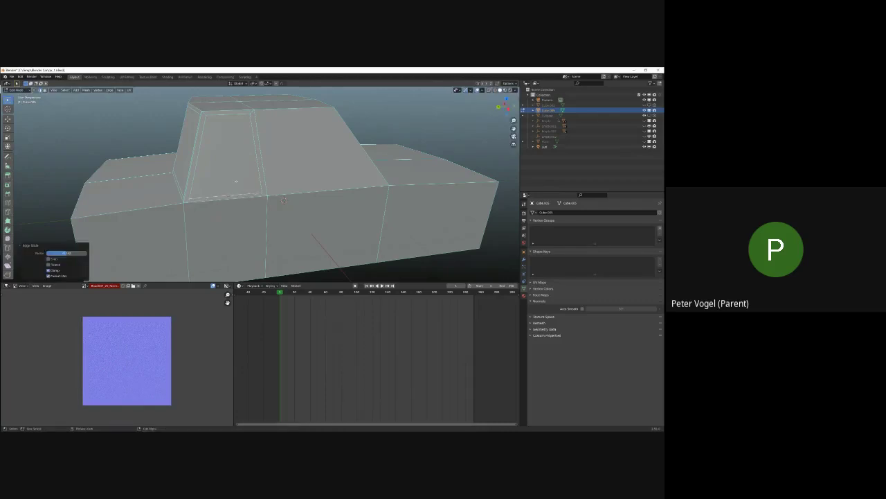
# Inset the front side window face on the opposite side of the cabin by a thin border and switch to edge selection.
pyautogui.click(44, 91)
pyautogui.click(305, 148)
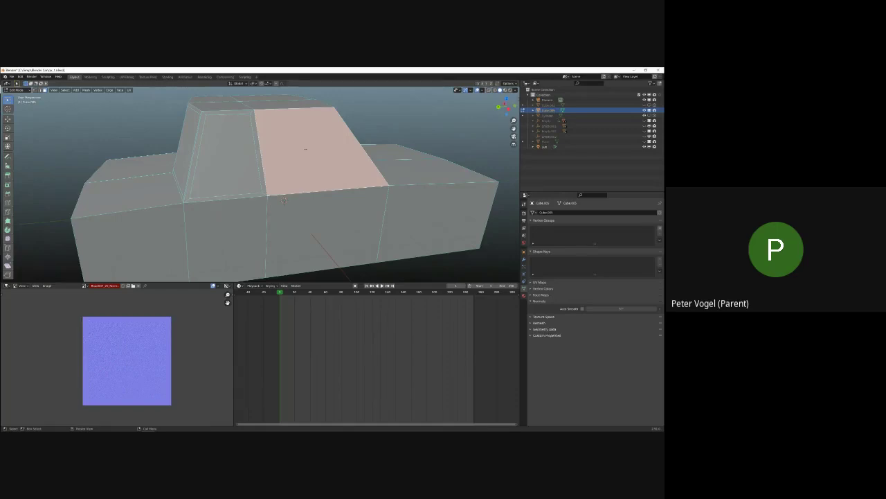
pyautogui.press('i')
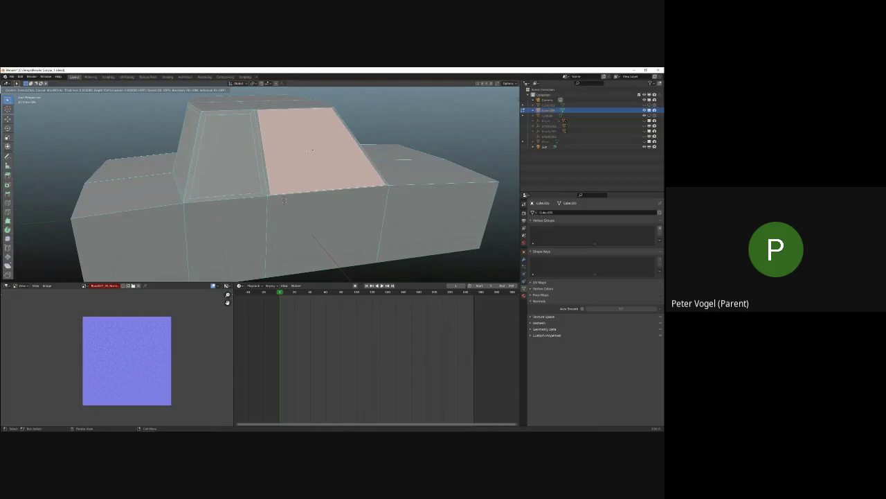
pyautogui.click(309, 150)
pyautogui.click(40, 91)
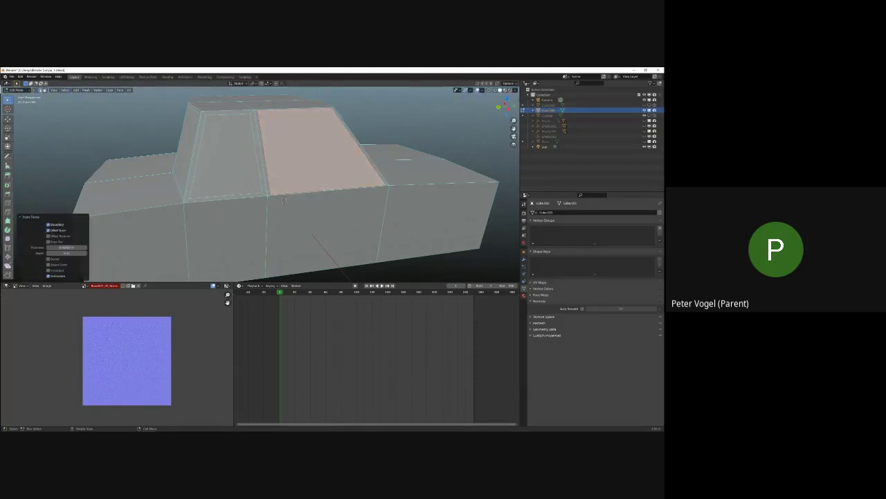
# Slide the top and bottom inset edges of the opposite front side window inward to widen its border.
pyautogui.hotkey('alt', 'a')
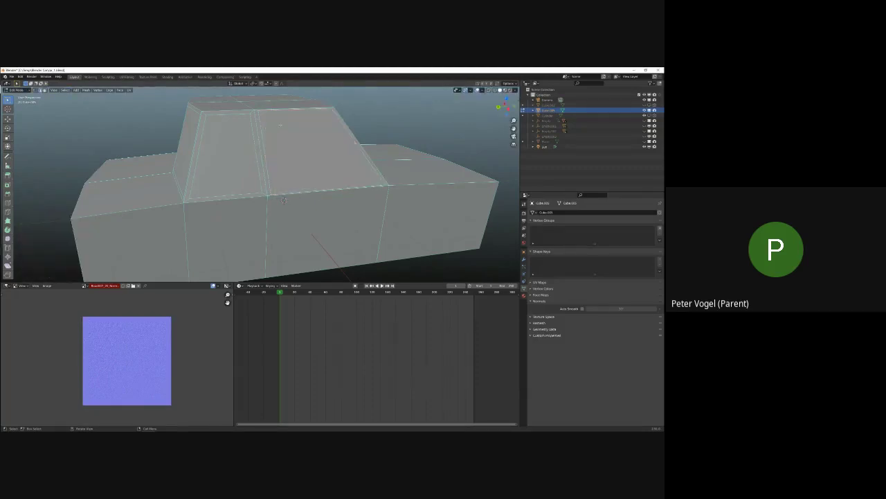
pyautogui.press('g')
pyautogui.press('g')
pyautogui.click(283, 131)
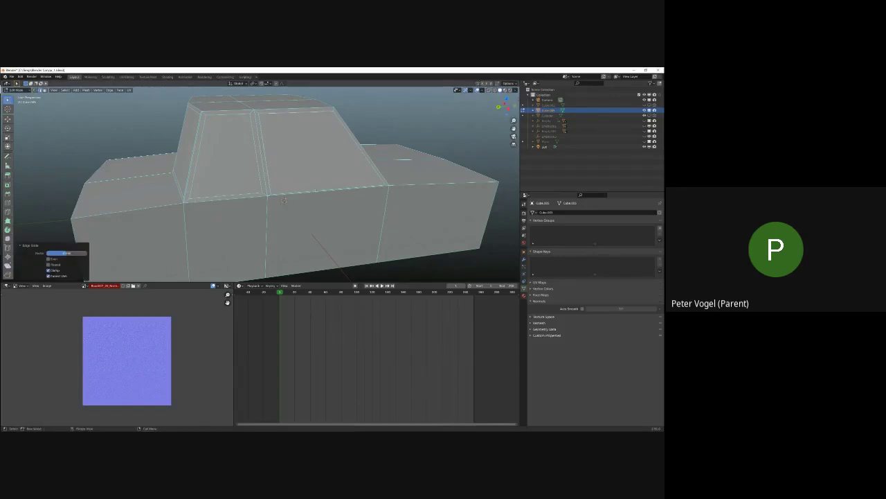
pyautogui.hotkey('ctrl', 'z')
pyautogui.press('g')
pyautogui.press('g')
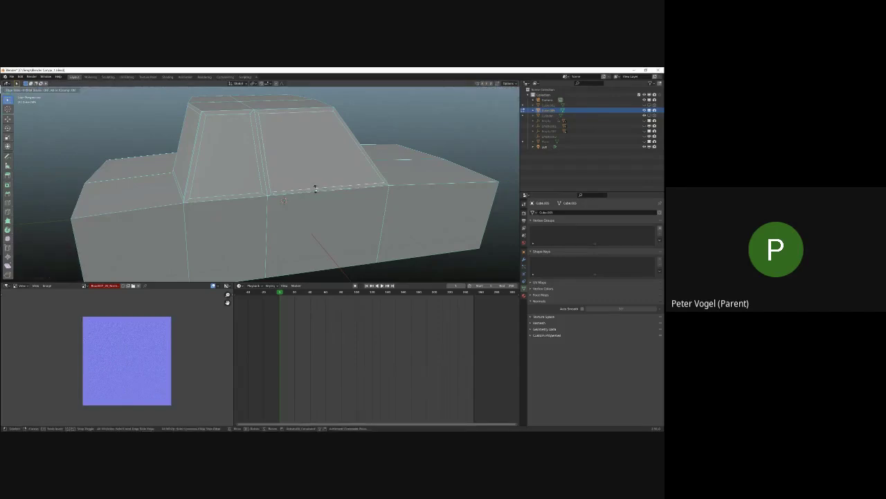
pyautogui.click(316, 187)
# Extrude both windshield faces slightly inward along their normals to recess the glass within its frame.
pyautogui.moveTo(284, 200); pyautogui.dragTo(261, 225, button='middle')
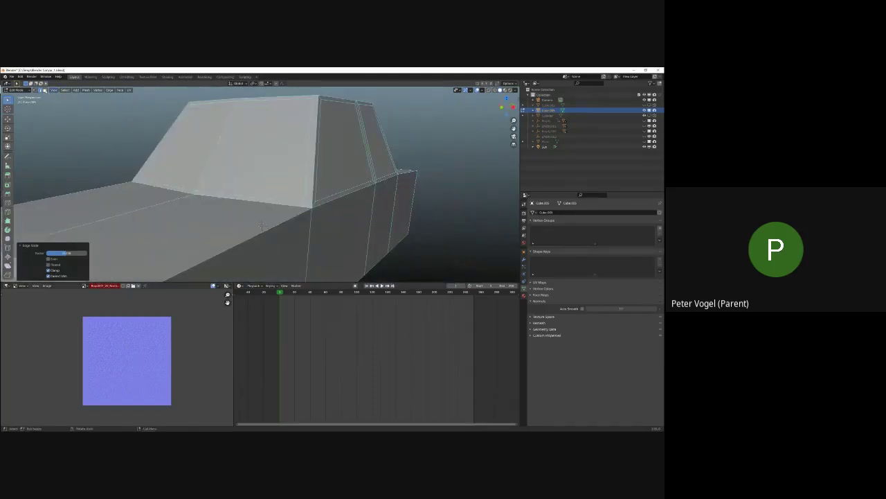
pyautogui.click(198, 133)
pyautogui.keyDown('shift'); pyautogui.click(254, 140); pyautogui.keyUp('shift')
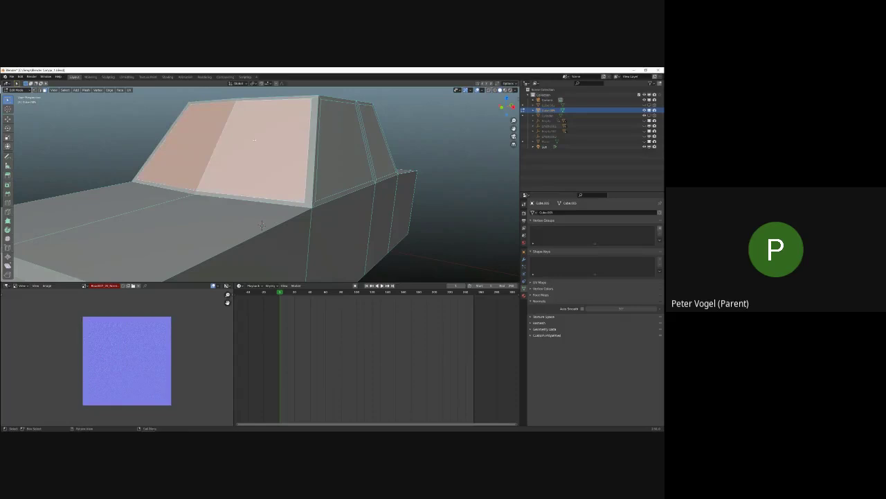
pyautogui.press('i')
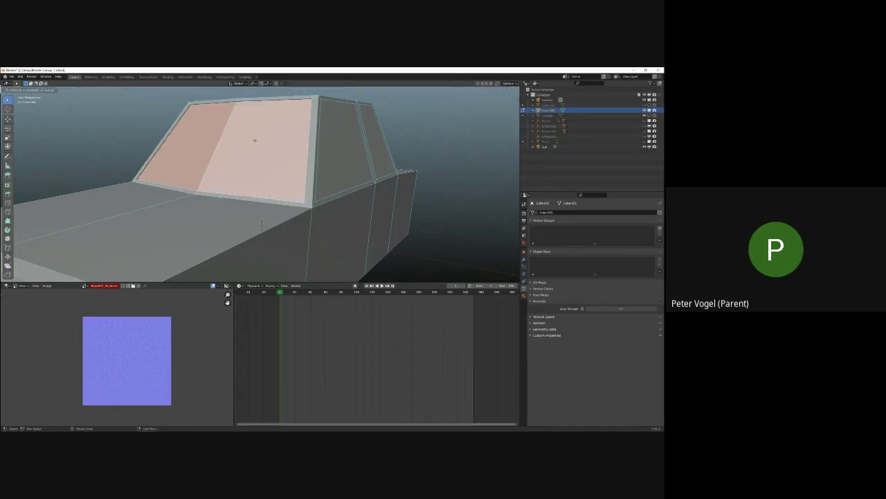
pyautogui.click(255, 140)
# Select the front and rear windows on the adjoining cabin side and extrude them slightly inward along their normals.
pyautogui.click(341, 149)
pyautogui.keyDown('shift'); pyautogui.click(369, 127); pyautogui.keyUp('shift')
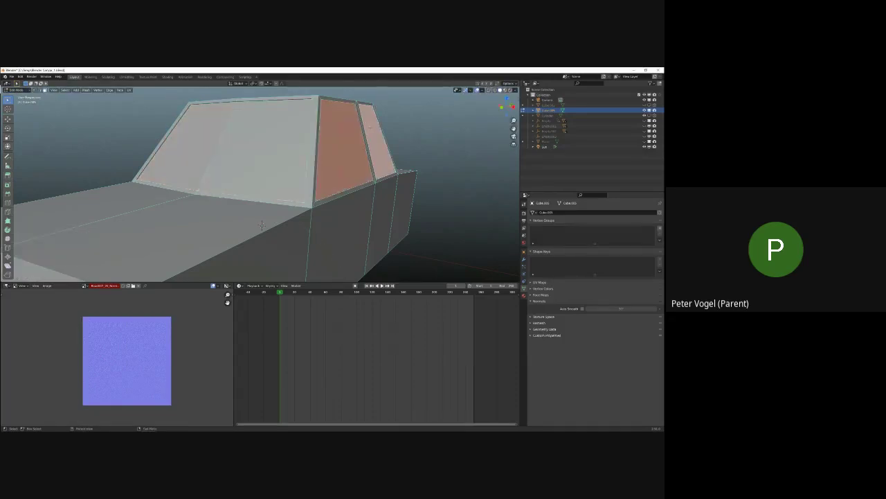
pyautogui.press('i')
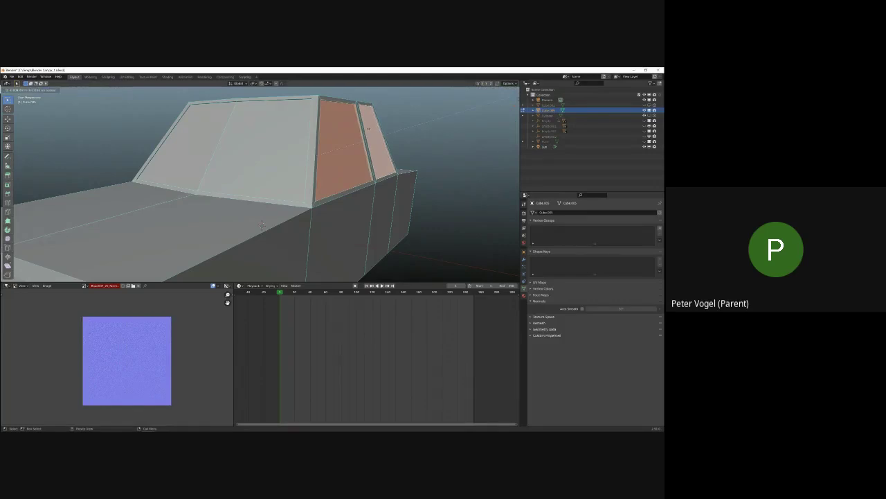
pyautogui.click(262, 225)
# Extrude the two back window faces slightly inward to recess the rear glass.
pyautogui.moveTo(277, 222); pyautogui.dragTo(220, 207, button='middle')
pyautogui.keyDown('shift'); pyautogui.click(277, 185); pyautogui.keyUp('shift')
pyautogui.keyDown('shift'); pyautogui.click(229, 203); pyautogui.keyUp('shift')
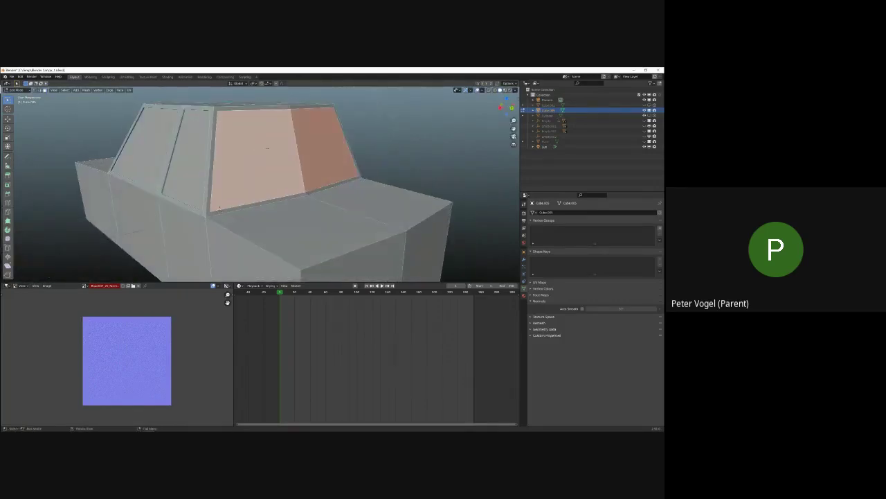
pyautogui.press('e')
pyautogui.click(267, 147)
# Extrude the two windows on the remaining cabin side slightly inward along their normals.
pyautogui.moveTo(267, 147); pyautogui.dragTo(260, 153, button='middle')
pyautogui.click(259, 153)
pyautogui.keyDown('shift'); pyautogui.click(315, 137); pyautogui.keyUp('shift')
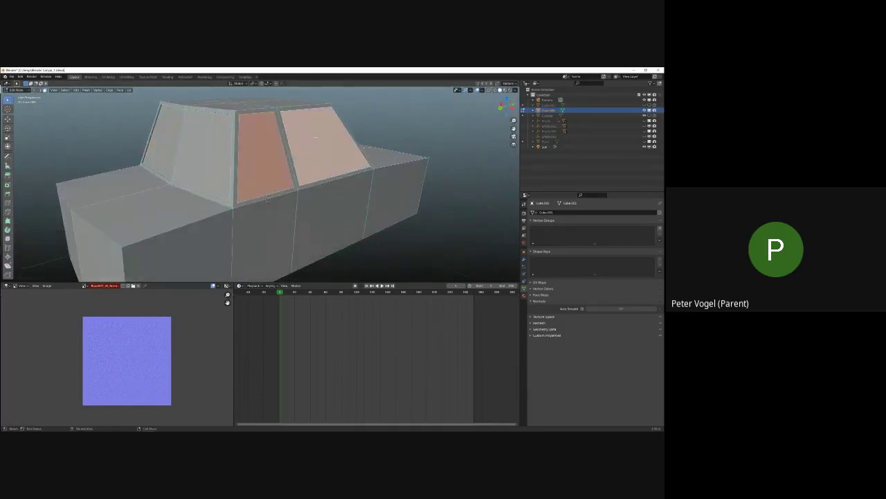
pyautogui.press('e')
pyautogui.click(267, 200)
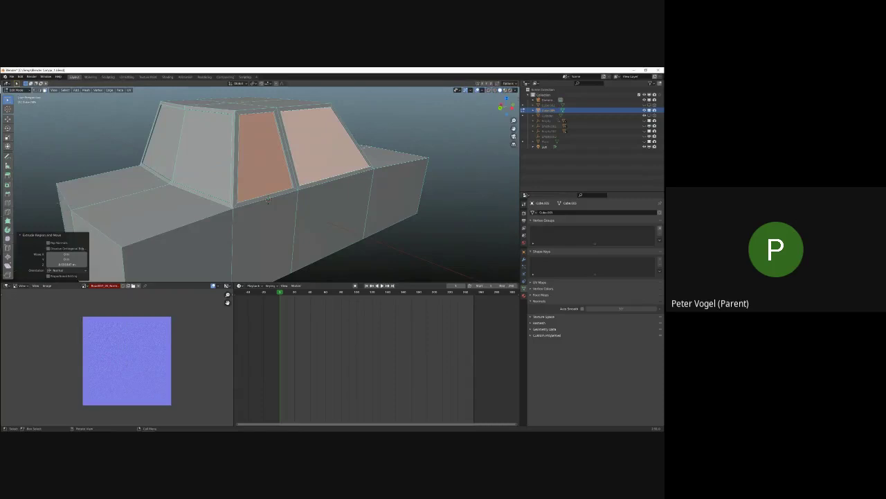
# Clear the face selection and switch the viewport to Material Preview shading.
pyautogui.moveTo(267, 199); pyautogui.dragTo(292, 150, button='middle')
pyautogui.click(429, 130)
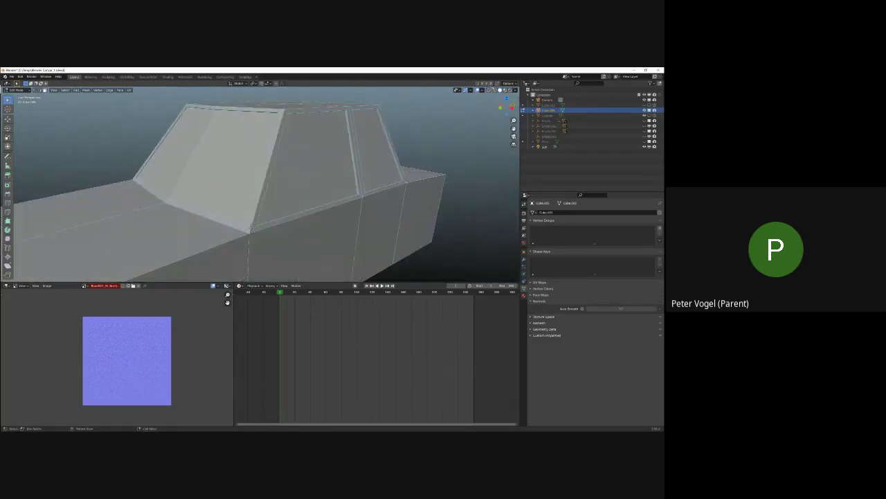
pyautogui.click(505, 90)
# Duplicate the two ledge faces along the lower edge of the grille recess, keeping the copy in place.
pyautogui.moveTo(271, 219)
pyautogui.mouseDown(button='middle')
pyautogui.moveTo(231, 223)
pyautogui.moveTo(263, 221)
pyautogui.moveTo(303, 154)
pyautogui.mouseUp(button='middle')
pyautogui.scroll(3, 303, 154)
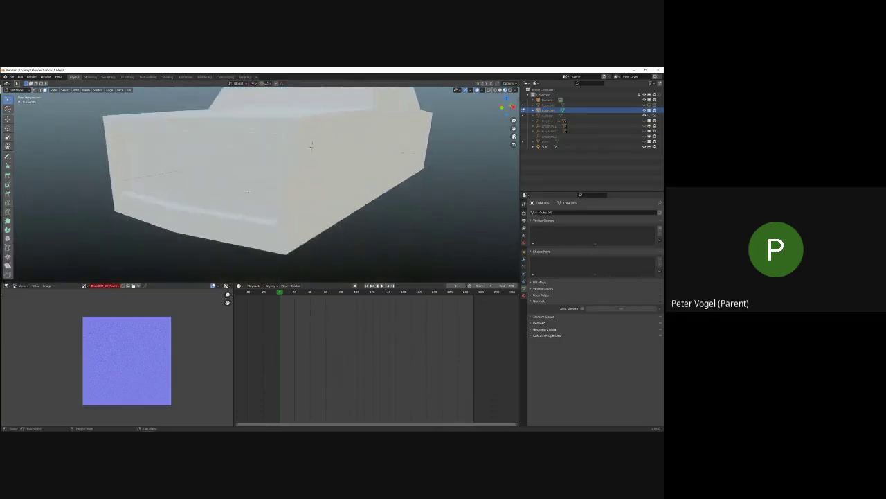
pyautogui.click(121, 208)
pyautogui.keyDown('shift'); pyautogui.click(173, 220); pyautogui.keyUp('shift')
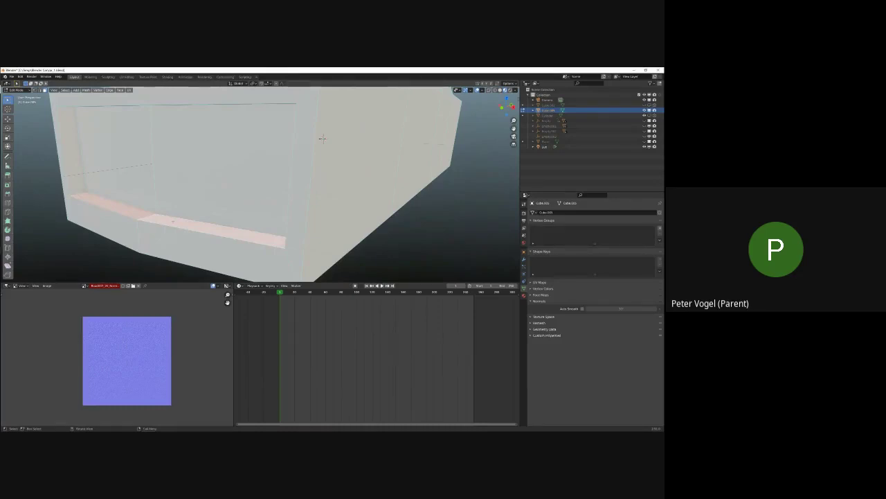
pyautogui.press('shift')
pyautogui.hotkey('shift', 'd')
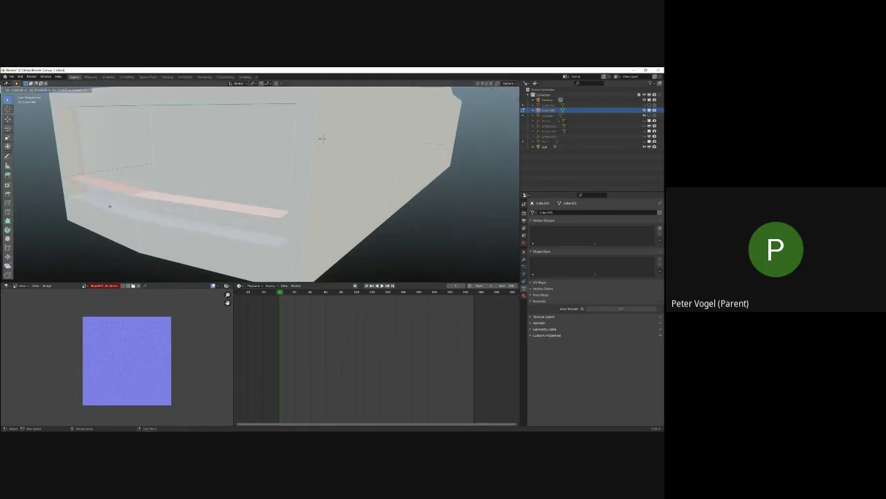
pyautogui.rightClick(322, 139)
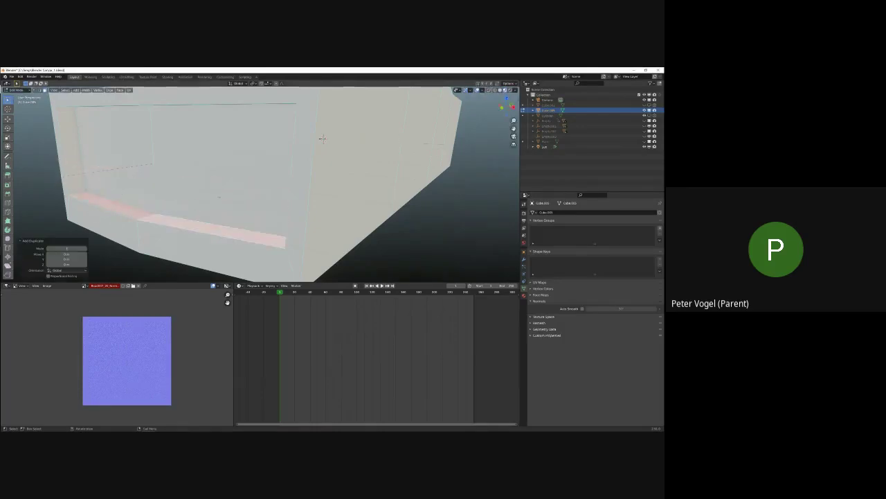
# Raise the duplicated ledge strip slightly along Z, extrude it upward into a thin bar and select all its linked faces.
pyautogui.moveTo(322, 138); pyautogui.dragTo(353, 139, button='middle')
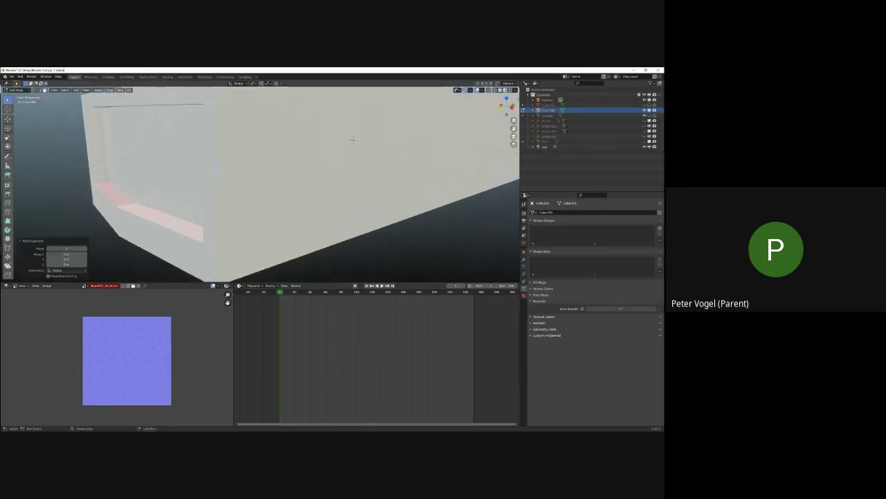
pyautogui.hotkey('shift', 'space')
pyautogui.press('g')
pyautogui.press('g')
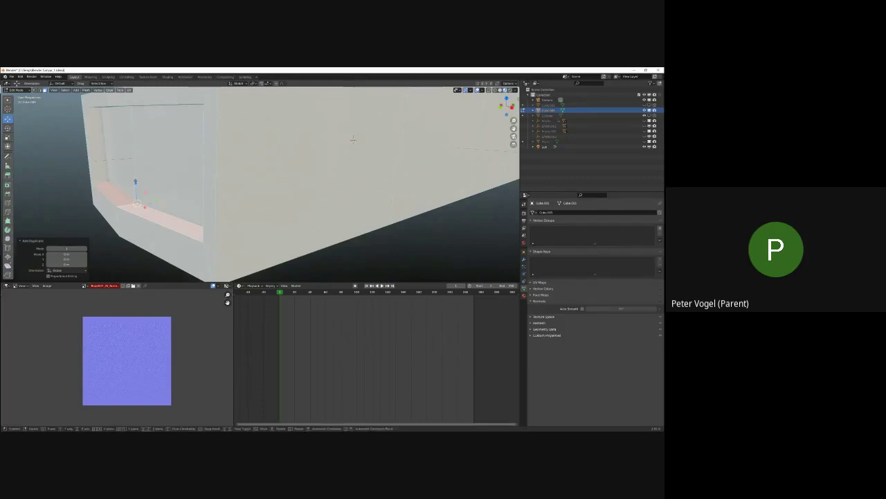
pyautogui.press('z')
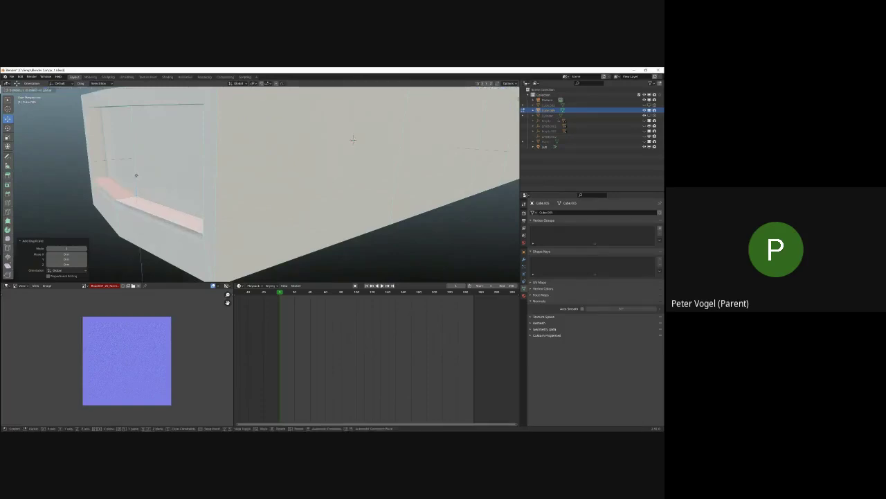
pyautogui.click(353, 139)
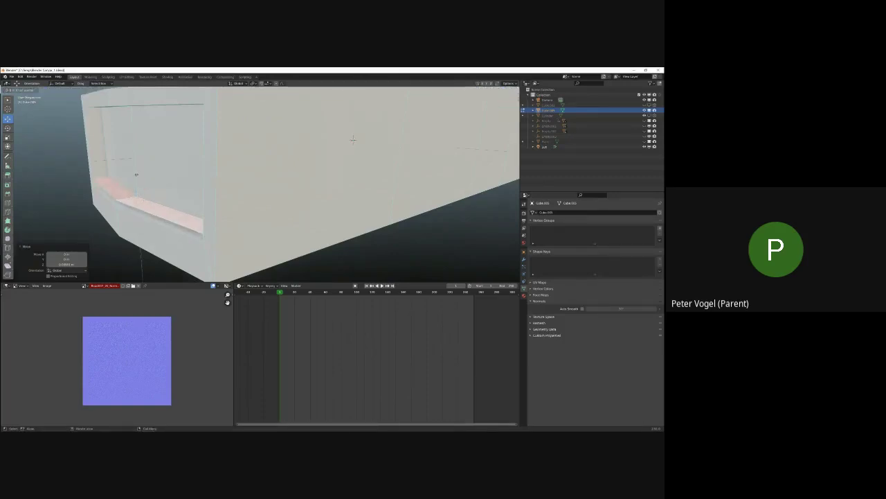
pyautogui.press('Tab')
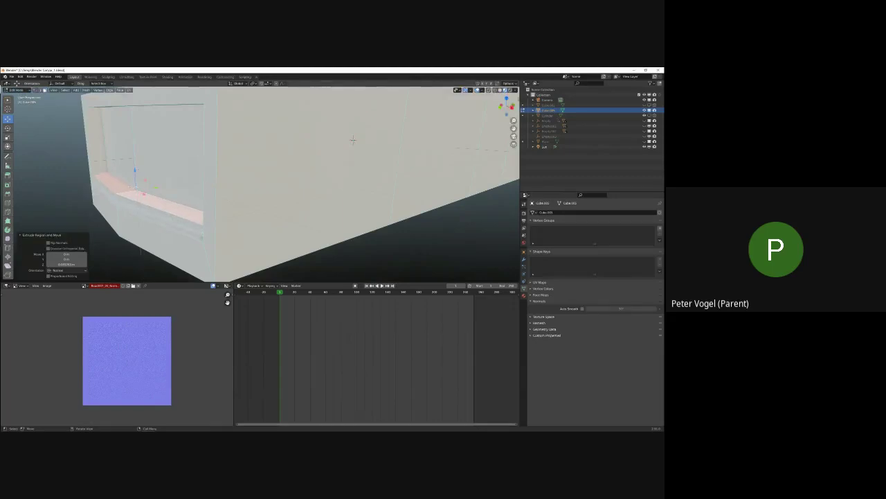
pyautogui.press('x')
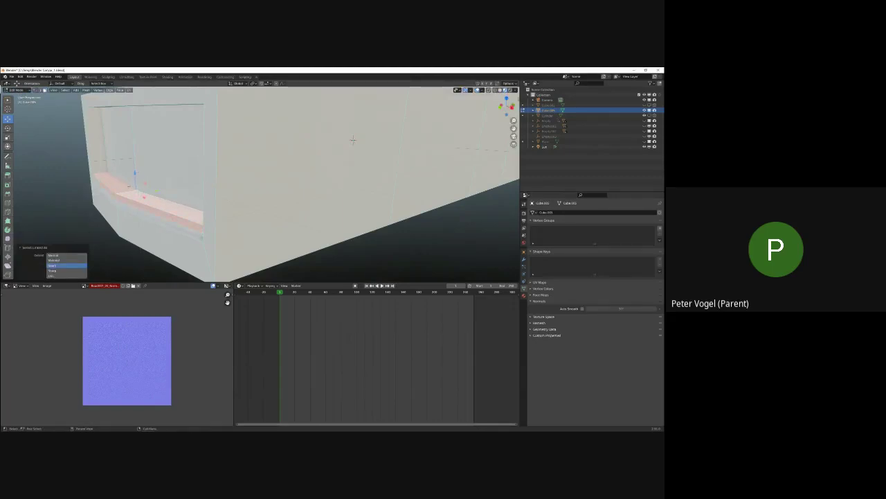
# Shift the grille bar slightly along Y and scale it along X to fit the grille opening.
pyautogui.moveTo(353, 139); pyautogui.dragTo(301, 138, button='middle')
pyautogui.press('g')
pyautogui.press('Return')
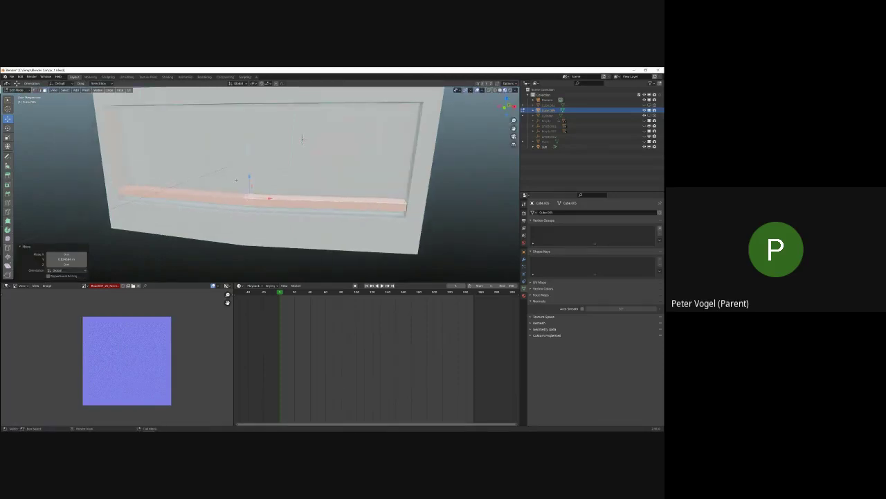
pyautogui.press('s')
pyautogui.press('x')
pyautogui.press('Return')
pyautogui.press('s')
pyautogui.press('x')
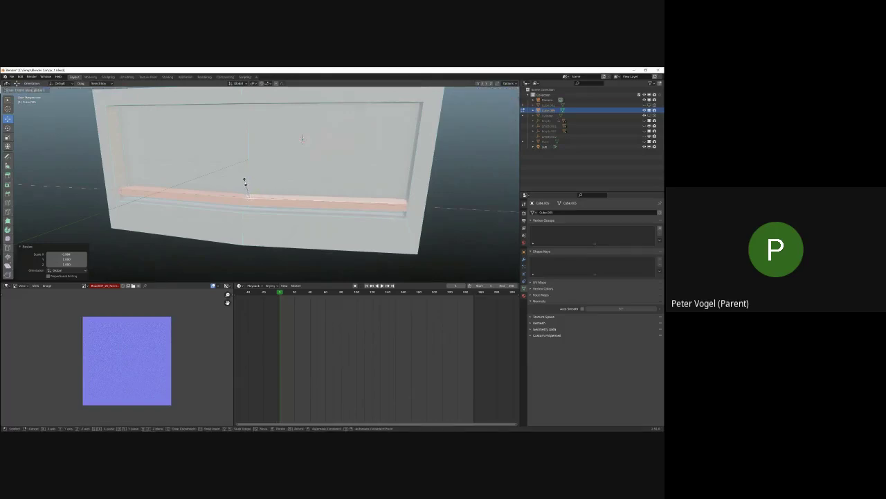
pyautogui.press('Return')
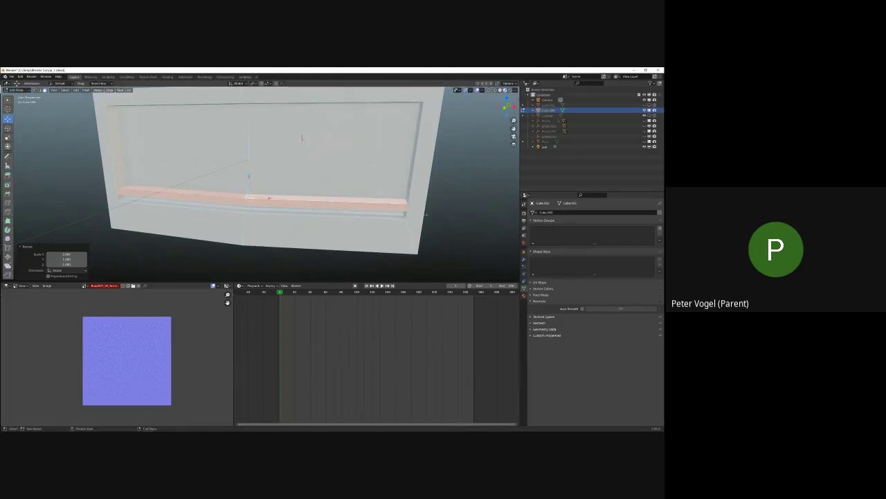
pyautogui.moveTo(302, 139); pyautogui.dragTo(305, 141, button='middle')
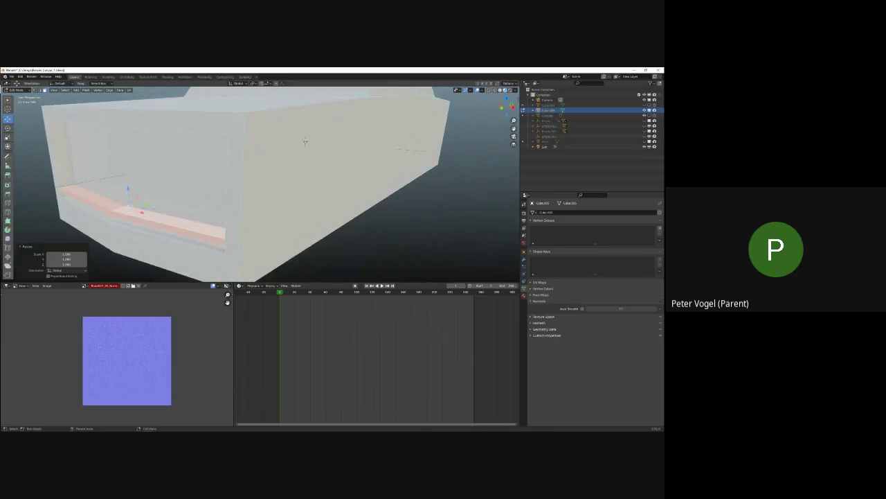
pyautogui.moveTo(145, 203); pyautogui.dragTo(145, 206)
# Duplicate the grille bar and move the copy up along Z to sit just above the first.
pyautogui.hotkey('shift', 'd')
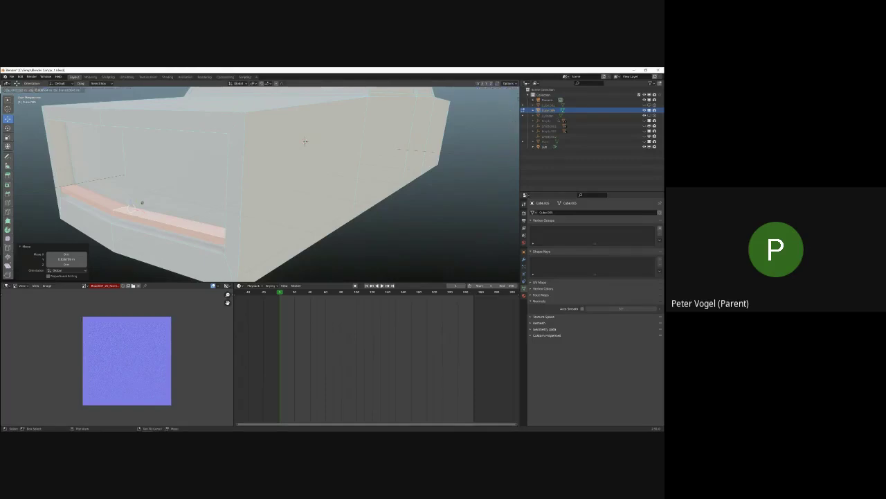
pyautogui.rightClick(305, 141)
pyautogui.press('g')
pyautogui.press('z')
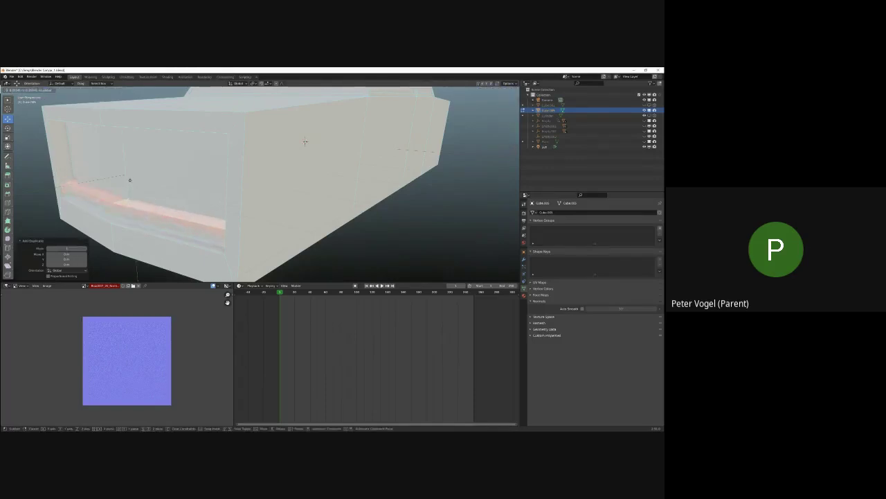
pyautogui.click(305, 142)
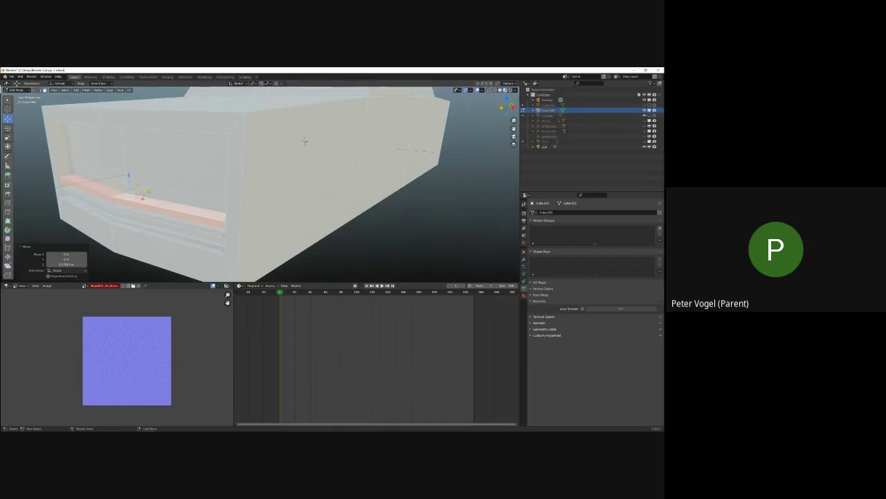
# Select both complete grille bars, duplicate them and raise the copied pair along Z above the originals.
pyautogui.click(149, 183)
pyautogui.click(142, 206)
pyautogui.keyDown('shift'); pyautogui.click(139, 220); pyautogui.keyUp('shift')
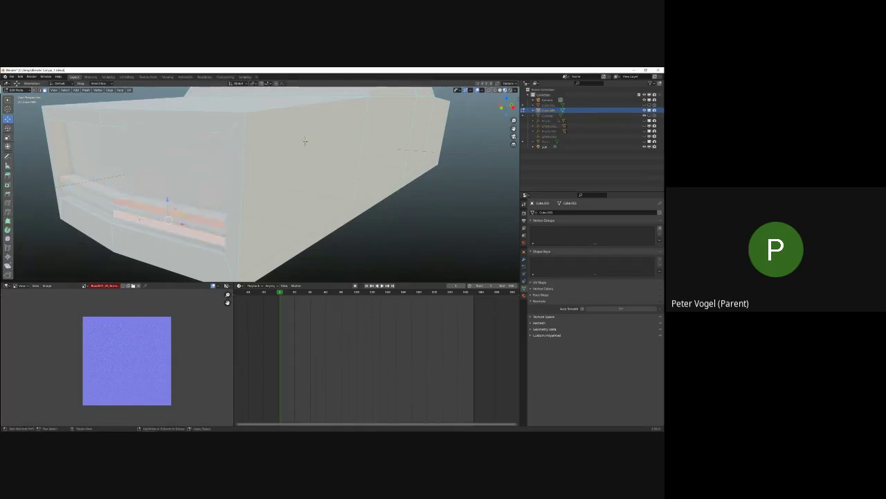
pyautogui.hotkey('ctrl', 'l')
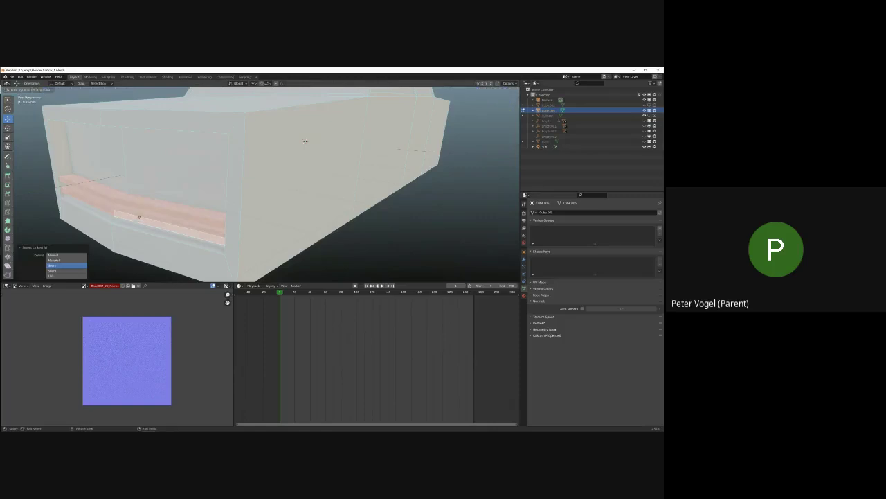
pyautogui.hotkey('shift', 'd')
pyautogui.press('Escape')
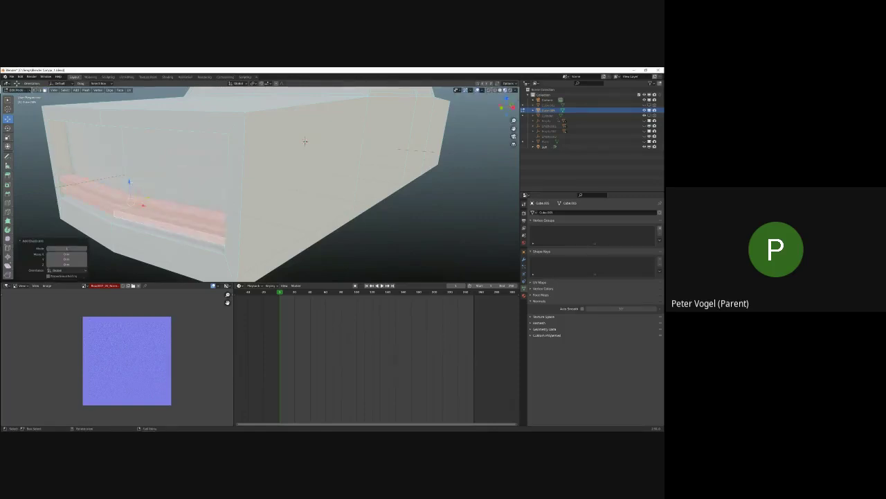
pyautogui.press('g')
pyautogui.press('z')
pyautogui.press('Return')
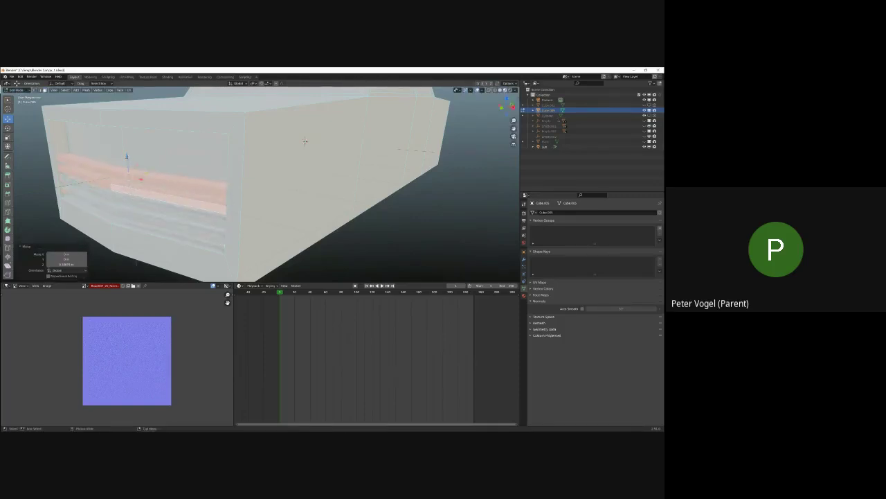
# Duplicate the selected pair of grille bars and raise the copy along Z above the existing bars.
pyautogui.moveTo(304, 141)
pyautogui.mouseDown(button='middle')
pyautogui.moveTo(325, 138)
pyautogui.moveTo(303, 142)
pyautogui.mouseUp(button='middle')
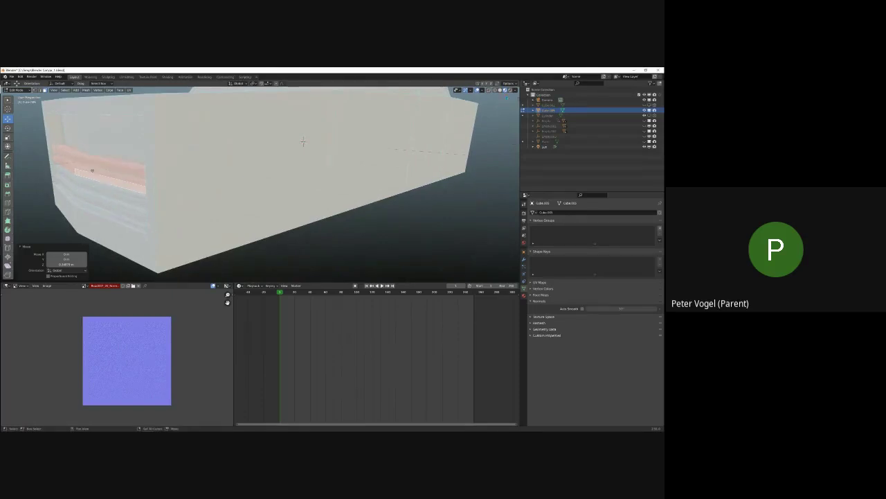
pyautogui.press('g')
pyautogui.press('Escape')
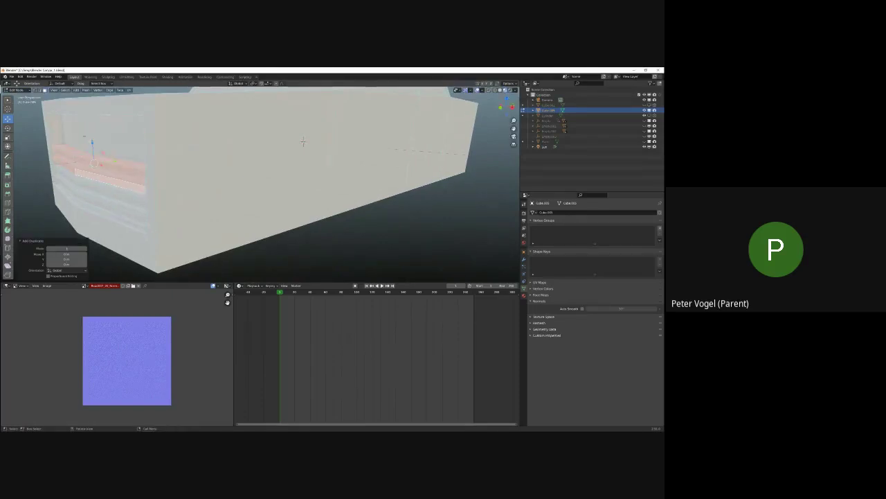
pyautogui.press('g')
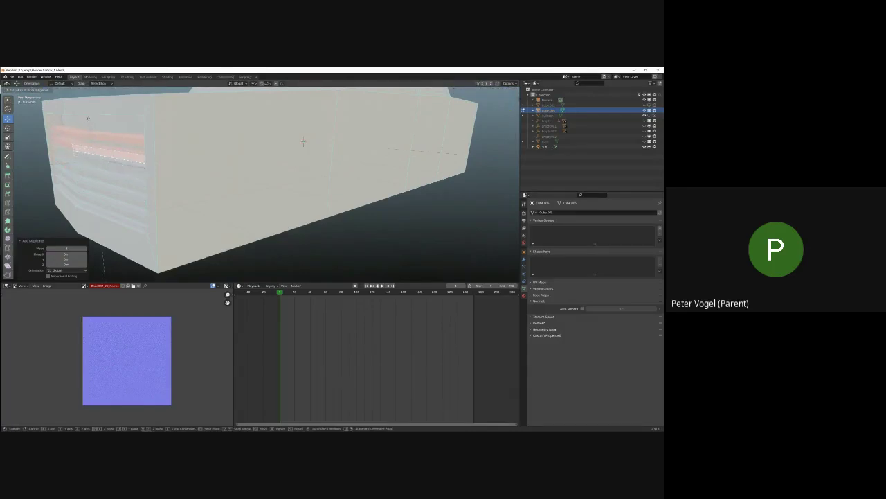
pyautogui.click(62, 132)
pyautogui.click(28, 147)
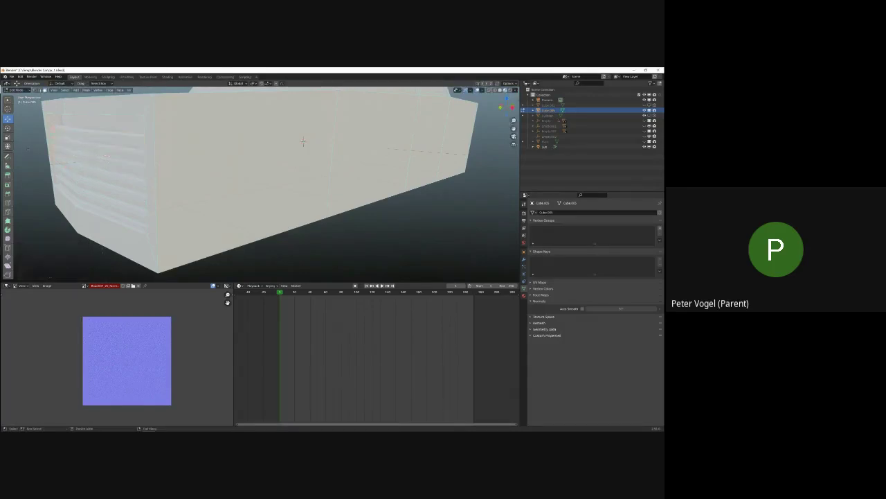
# Select the complete topmost grille bar, duplicate it and raise the copy along Z to fill the top of the opening.
pyautogui.click(69, 128)
pyautogui.hotkey('ctrl', 'l')
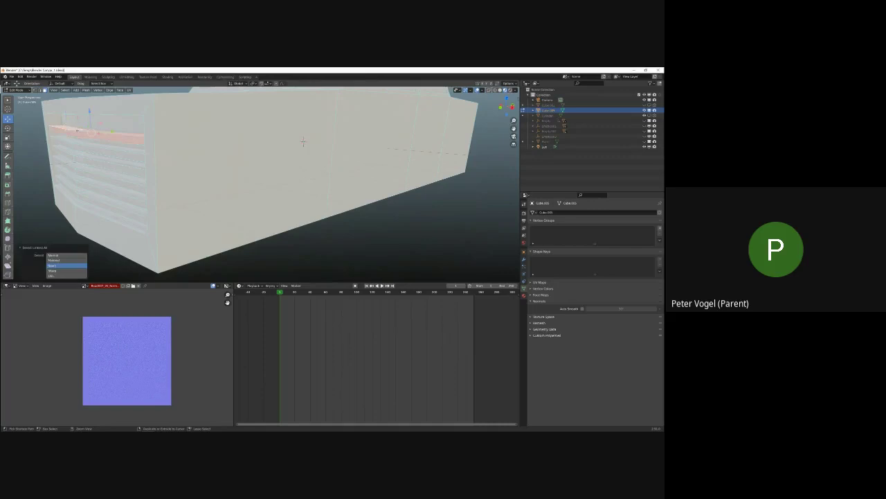
pyautogui.hotkey('shift', 'd')
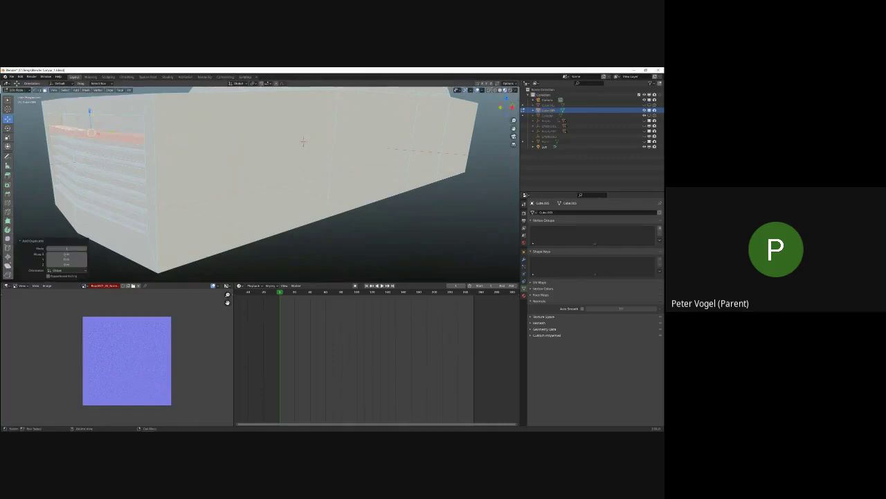
pyautogui.click(303, 141)
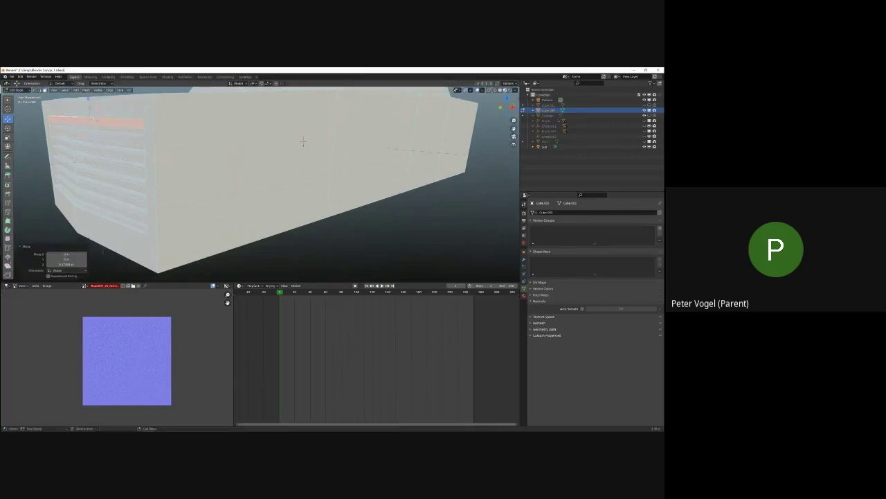
# Select all the complete grille bars and shift them together slightly along Y, back into the grille opening.
pyautogui.moveTo(303, 142); pyautogui.dragTo(267, 152, button='middle')
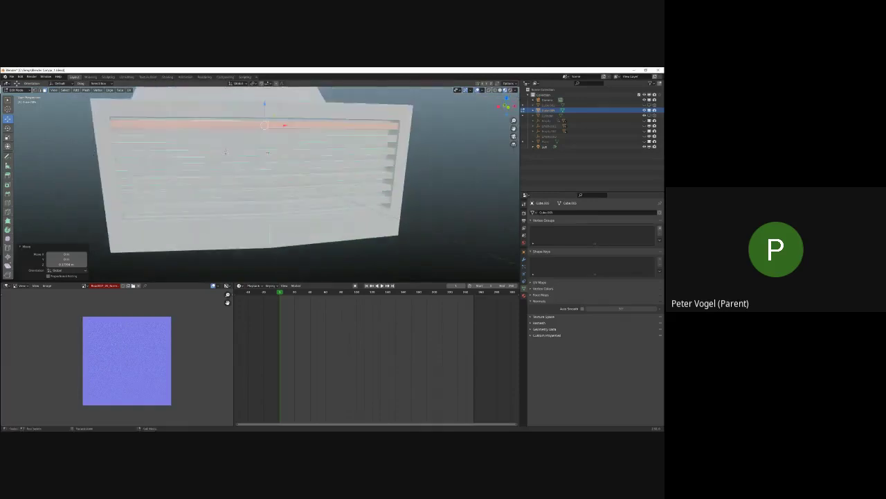
pyautogui.keyDown('shift'); pyautogui.click(285, 141); pyautogui.keyUp('shift')
pyautogui.keyDown('shift'); pyautogui.click(292, 153); pyautogui.keyUp('shift')
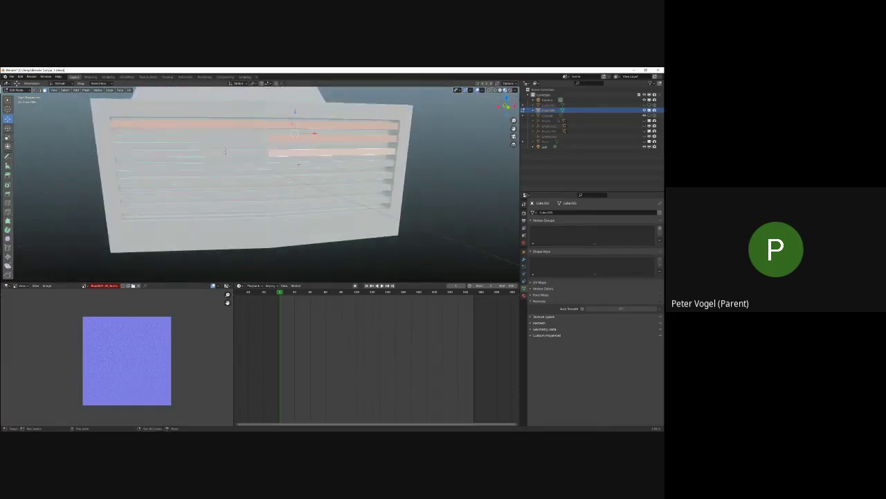
pyautogui.keyDown('shift'); pyautogui.click(298, 166); pyautogui.keyUp('shift')
pyautogui.keyDown('shift'); pyautogui.click(305, 179); pyautogui.keyUp('shift')
pyautogui.keyDown('shift'); pyautogui.click(312, 191); pyautogui.keyUp('shift')
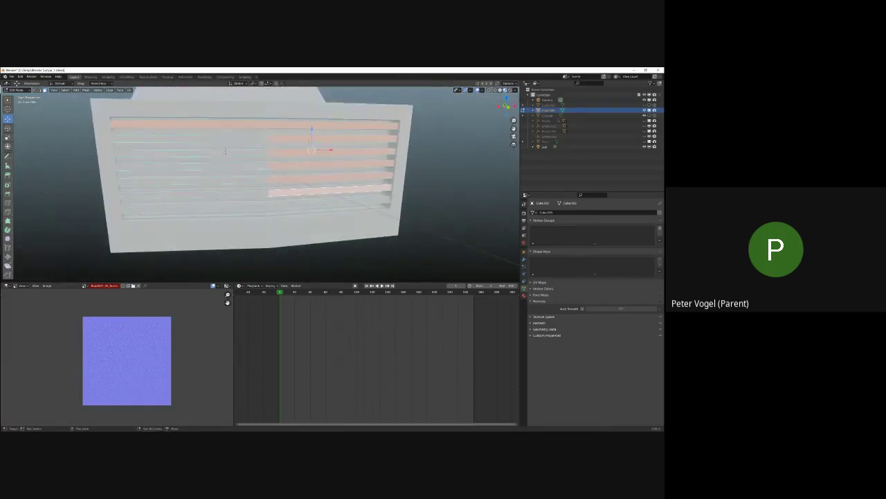
pyautogui.keyDown('shift'); pyautogui.click(312, 204); pyautogui.keyUp('shift')
pyautogui.hotkey('ctrl', 'l')
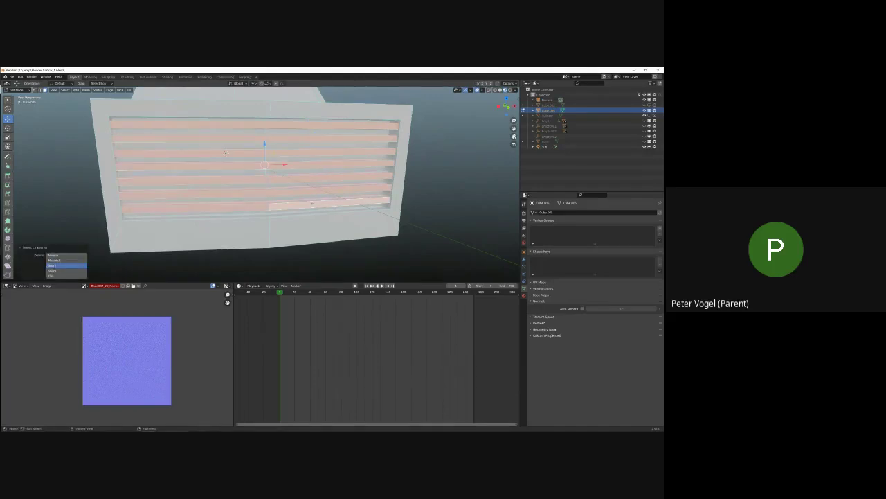
pyautogui.moveTo(225, 150); pyautogui.dragTo(217, 151, button='middle')
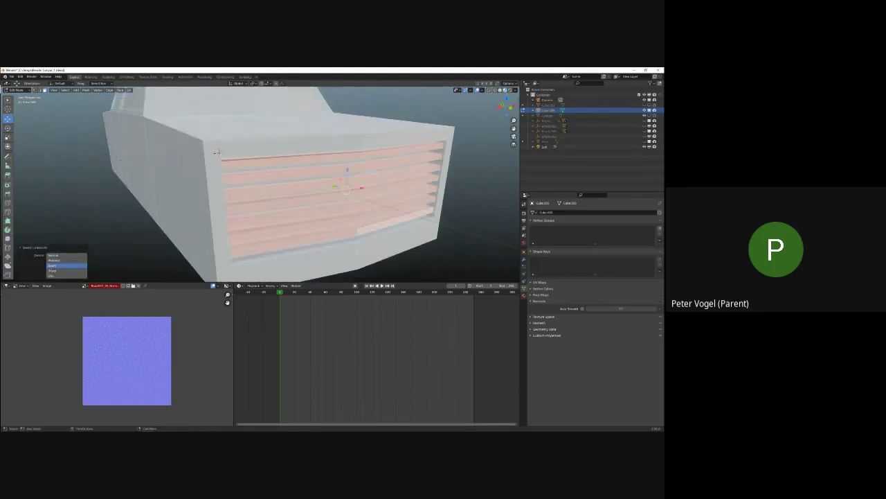
pyautogui.press('g')
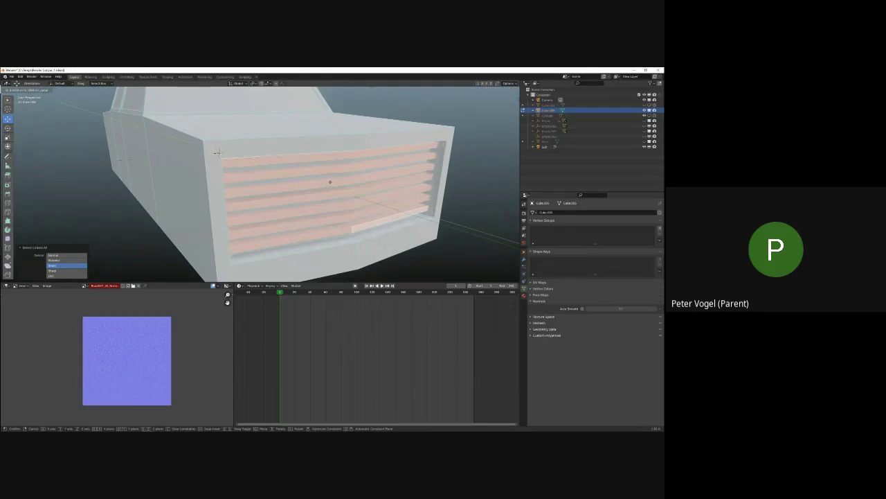
pyautogui.click(217, 152)
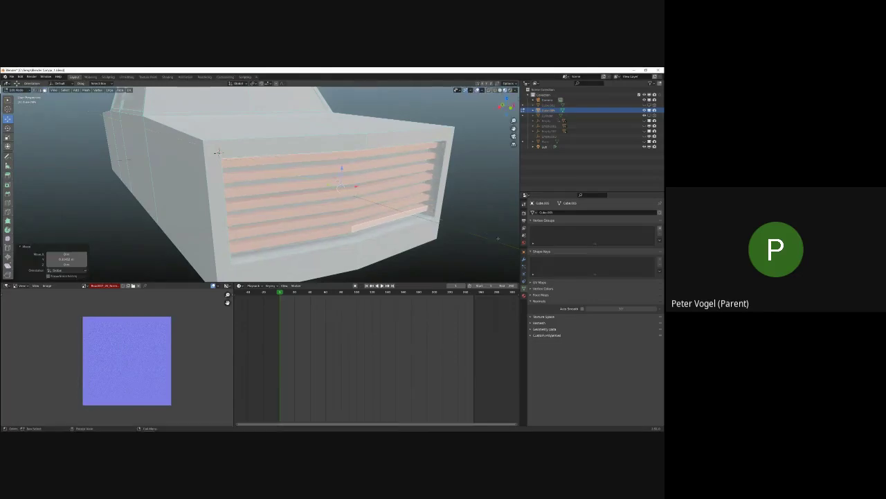
# Duplicate the two front faces below the grille and pull the copy slightly forward along Y, away from the body.
pyautogui.moveTo(217, 152); pyautogui.dragTo(250, 164, button='middle')
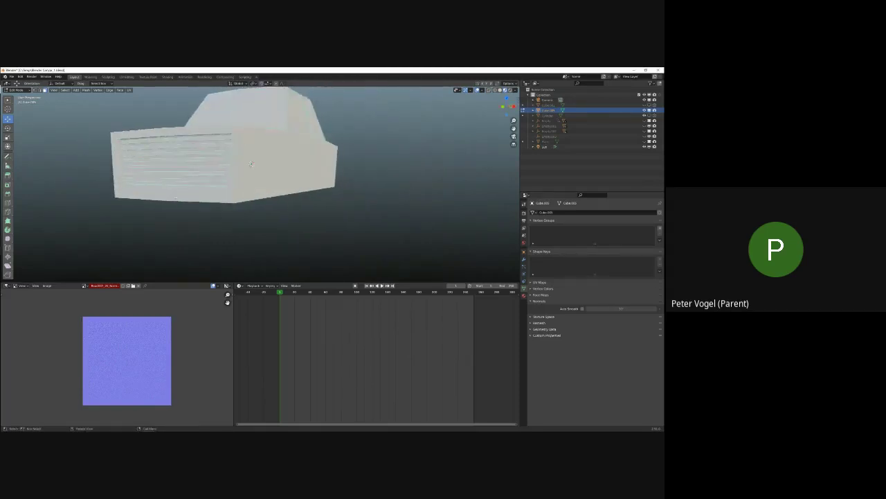
pyautogui.click(154, 193)
pyautogui.keyDown('shift'); pyautogui.click(177, 195); pyautogui.keyUp('shift')
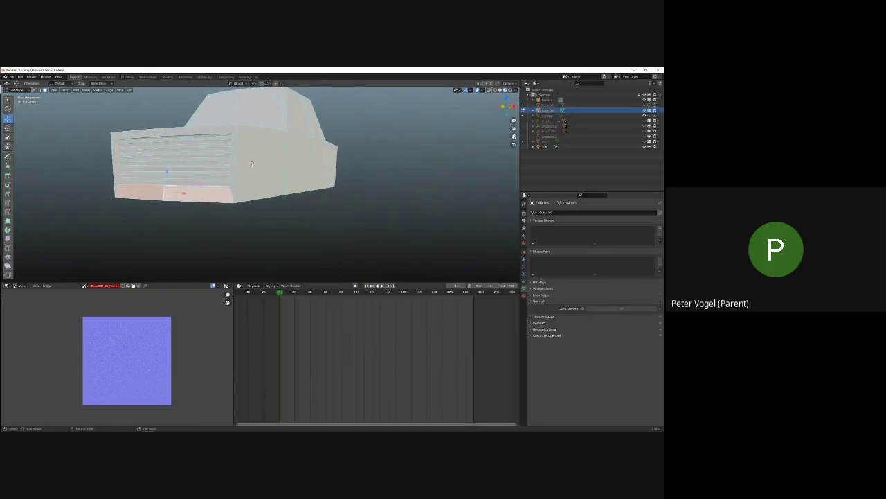
pyautogui.moveTo(188, 194); pyautogui.dragTo(171, 203, button='middle')
pyautogui.scroll(2, 196, 199)
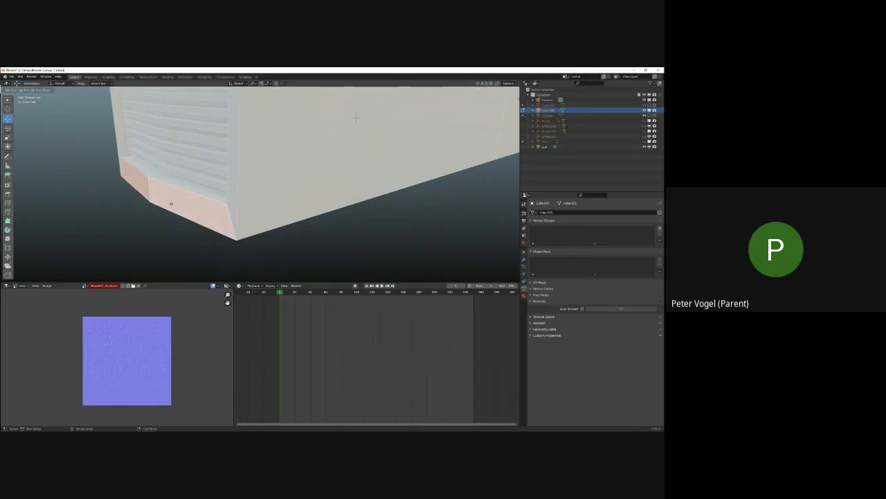
pyautogui.rightClick(136, 209)
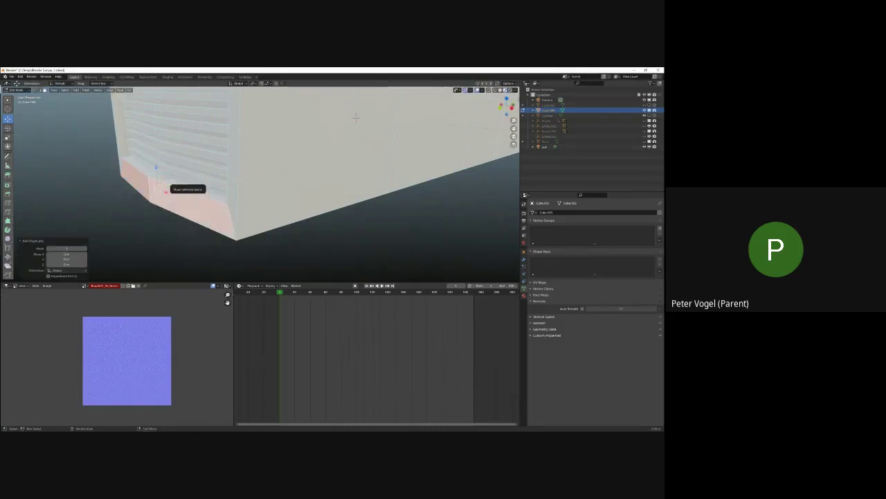
pyautogui.moveTo(168, 185); pyautogui.dragTo(165, 183)
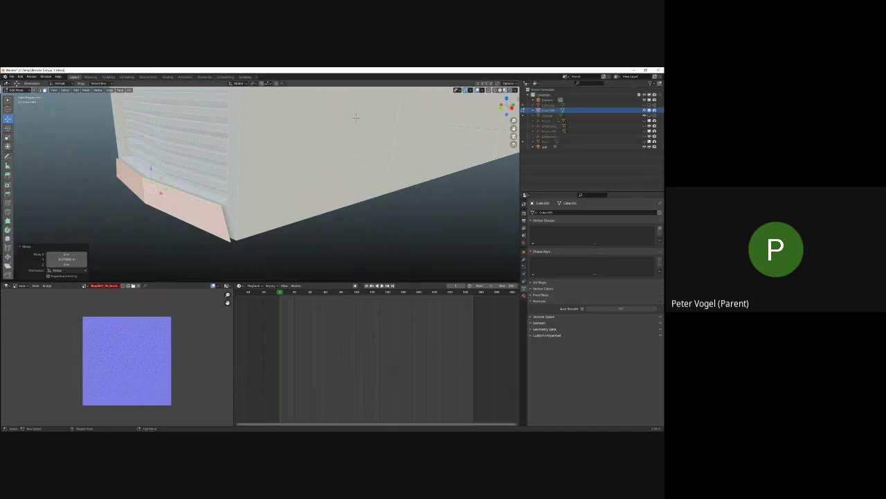
# Extrude the duplicated front strip outward into a thick bumper and widen its rear end edges along X.
pyautogui.press('e')
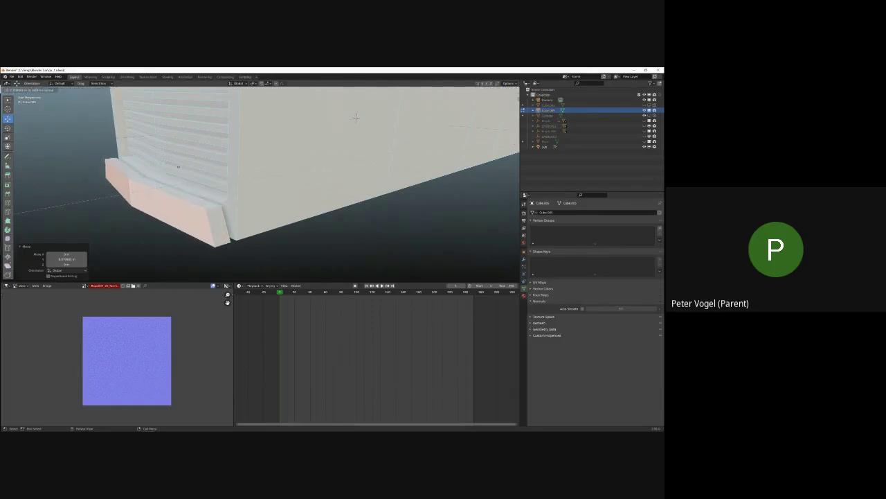
pyautogui.click(87, 143)
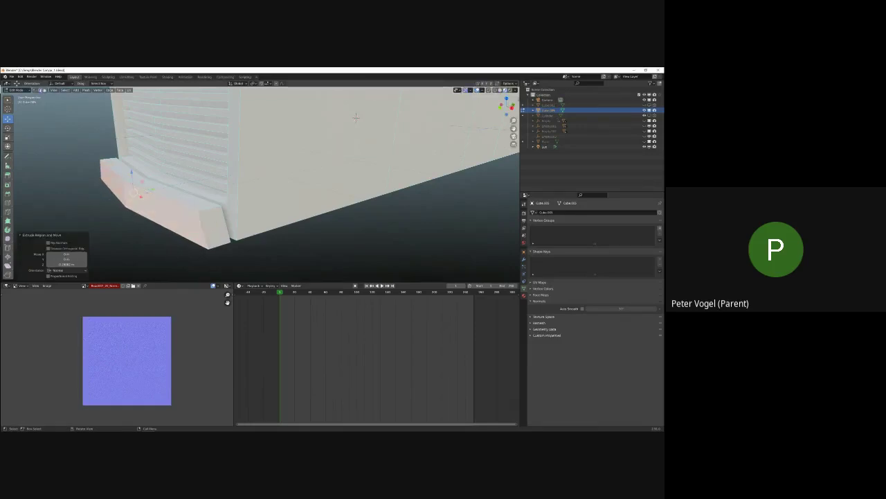
pyautogui.click(210, 208)
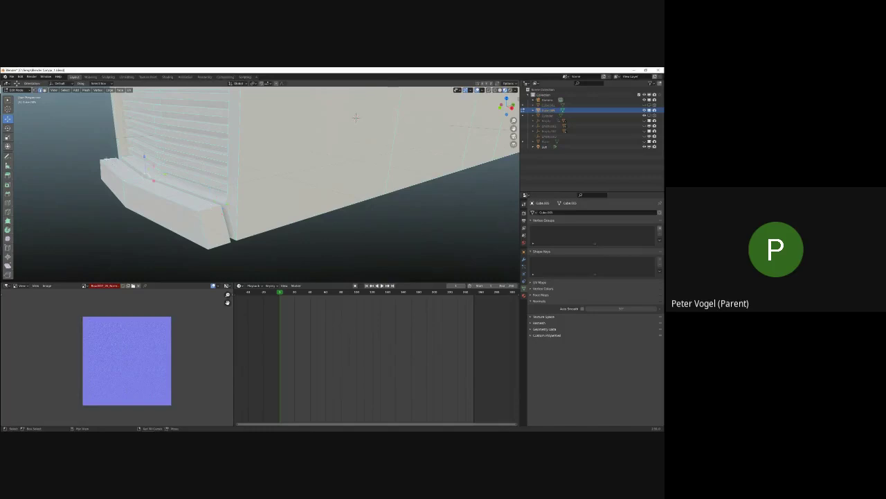
pyautogui.moveTo(355, 117); pyautogui.dragTo(318, 109, button='middle')
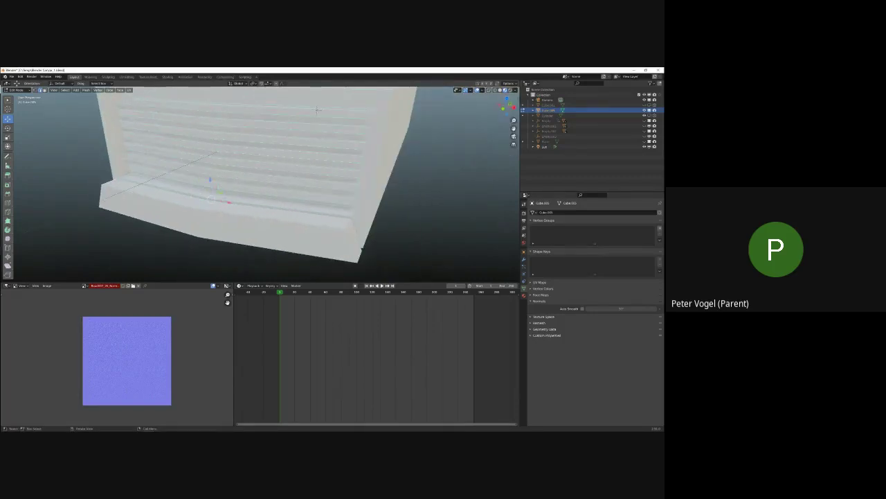
pyautogui.press('s')
pyautogui.press('x')
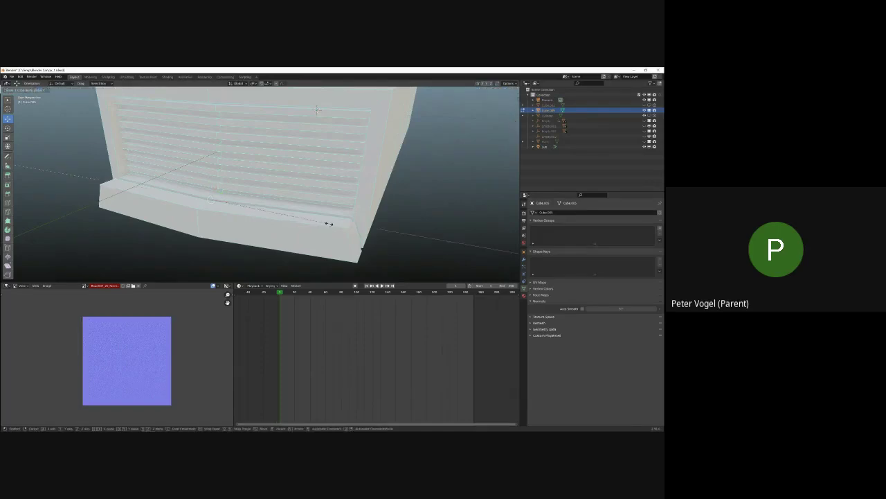
pyautogui.click(340, 182)
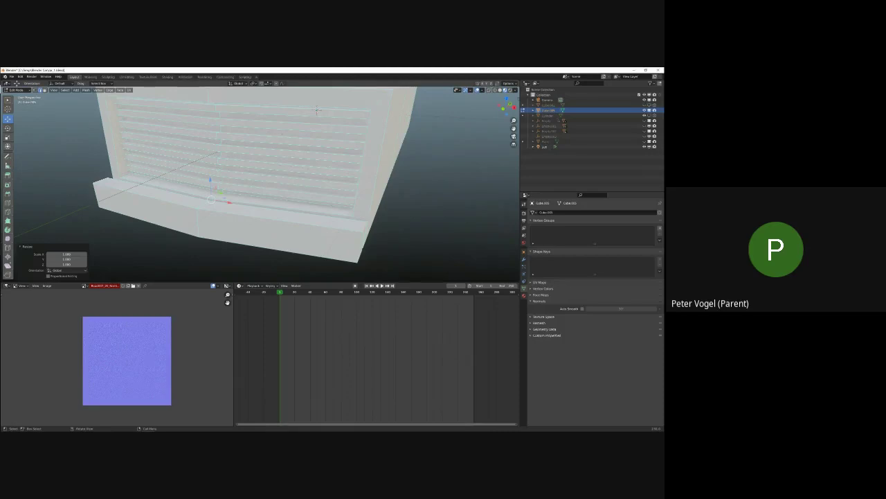
# Select the whole front bumper, scale it up slightly and move it back along Y against the body.
pyautogui.click(149, 200)
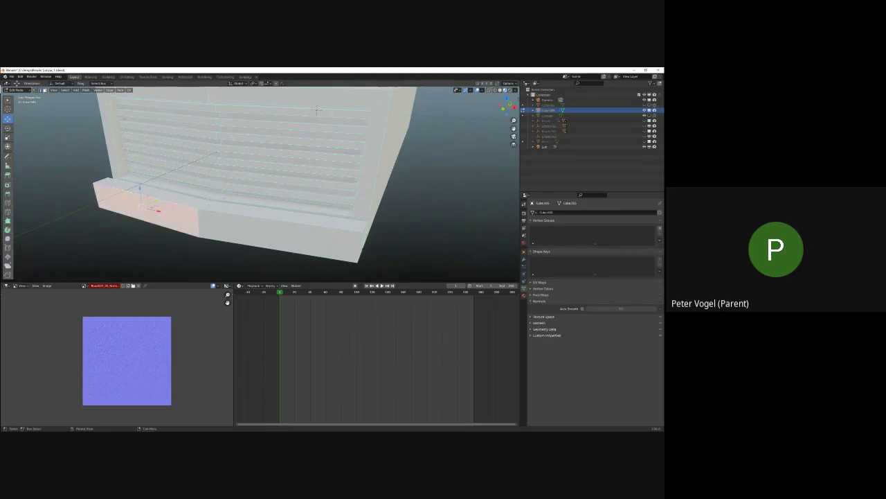
pyautogui.hotkey('ctrl', 'l')
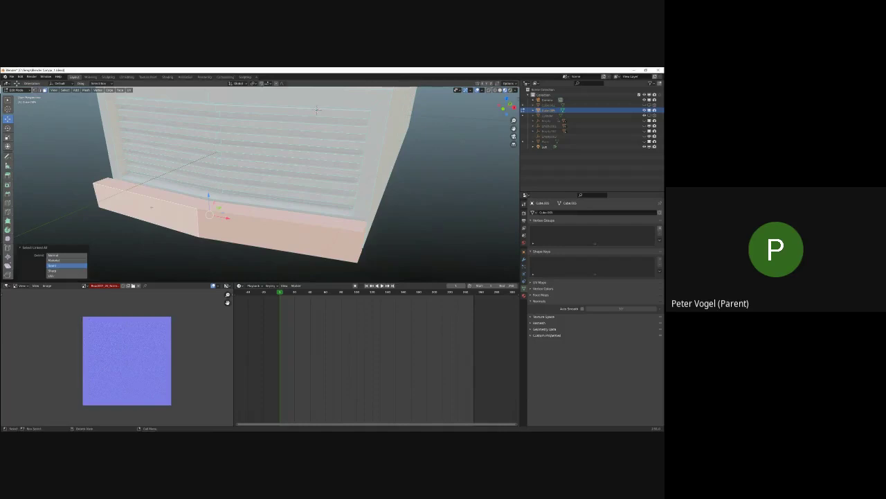
pyautogui.press('s')
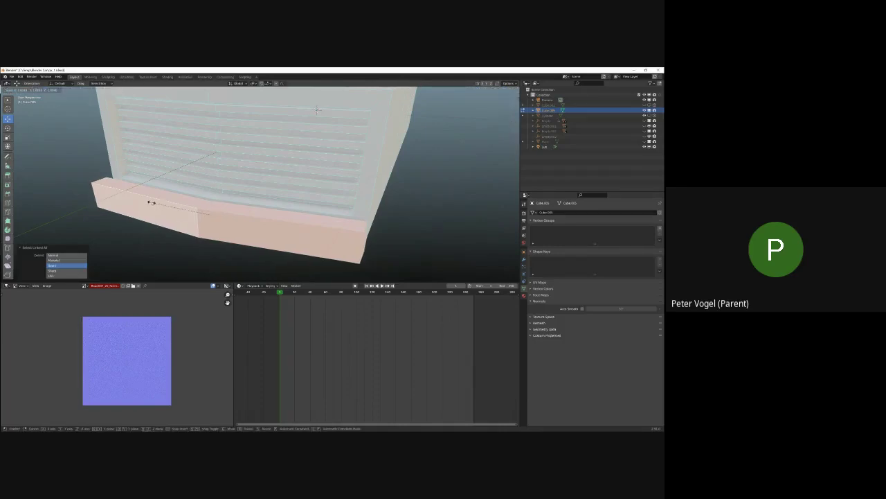
pyautogui.click(152, 199)
pyautogui.moveTo(225, 217); pyautogui.dragTo(179, 205, button='middle')
pyautogui.moveTo(126, 146); pyautogui.dragTo(169, 171)
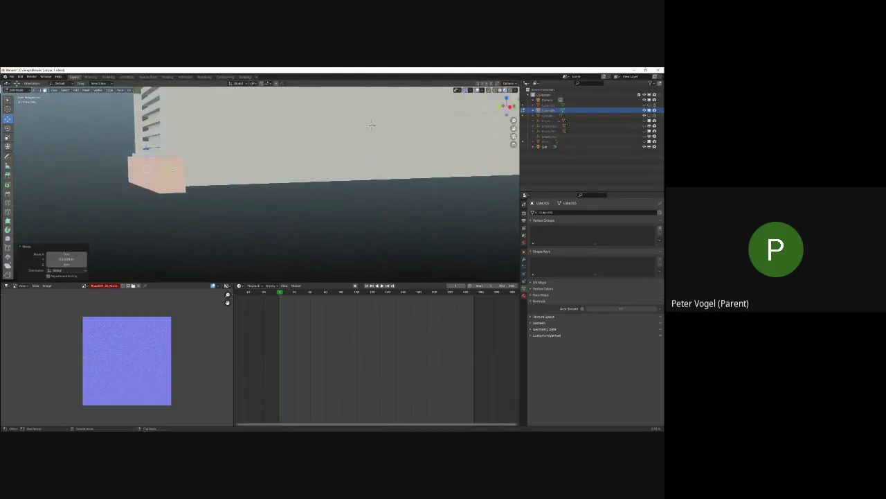
# Lower the front bumper slightly along Z.
pyautogui.moveTo(168, 171); pyautogui.dragTo(181, 158, button='middle')
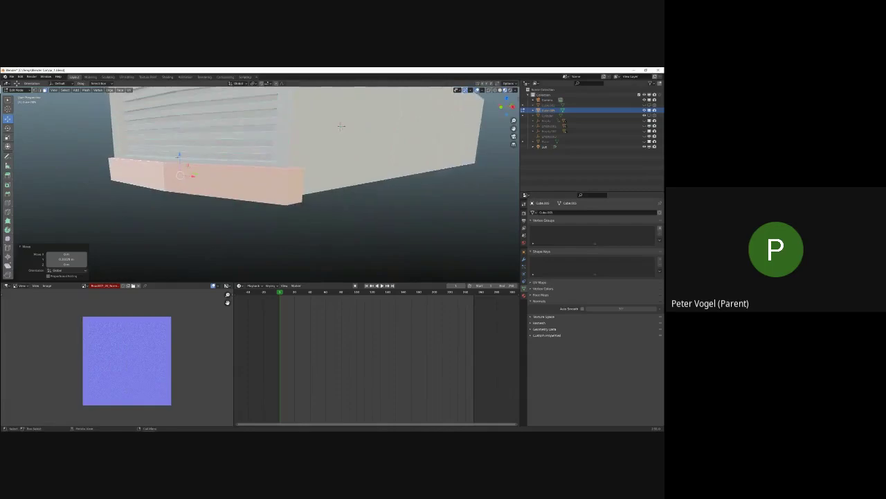
pyautogui.press('g')
pyautogui.press('z')
pyautogui.press('Tab')
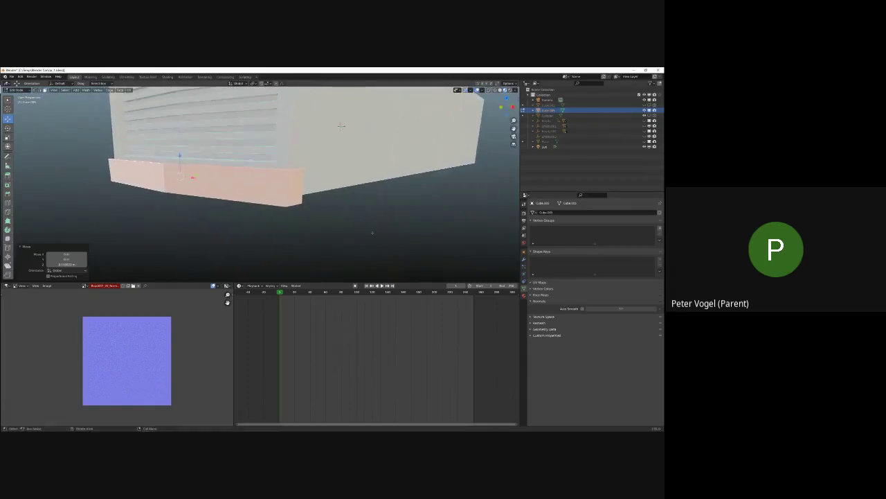
# Duplicate the two rear end faces of the car body and pull the copy slightly outward along Y.
pyautogui.moveTo(340, 126); pyautogui.dragTo(207, 150, button='middle')
pyautogui.click(299, 171)
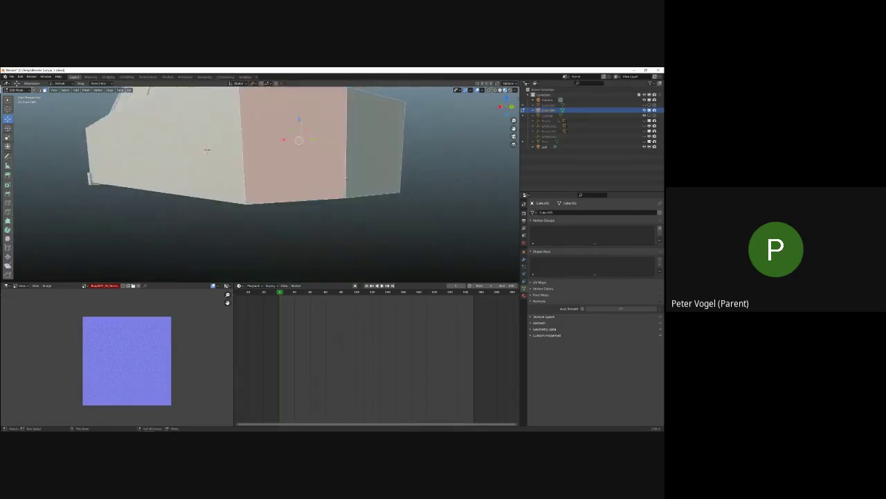
pyautogui.keyDown('shift'); pyautogui.click(361, 166); pyautogui.keyUp('shift')
pyautogui.moveTo(339, 171); pyautogui.dragTo(355, 187, button='middle')
pyautogui.scroll(-2, 355, 187)
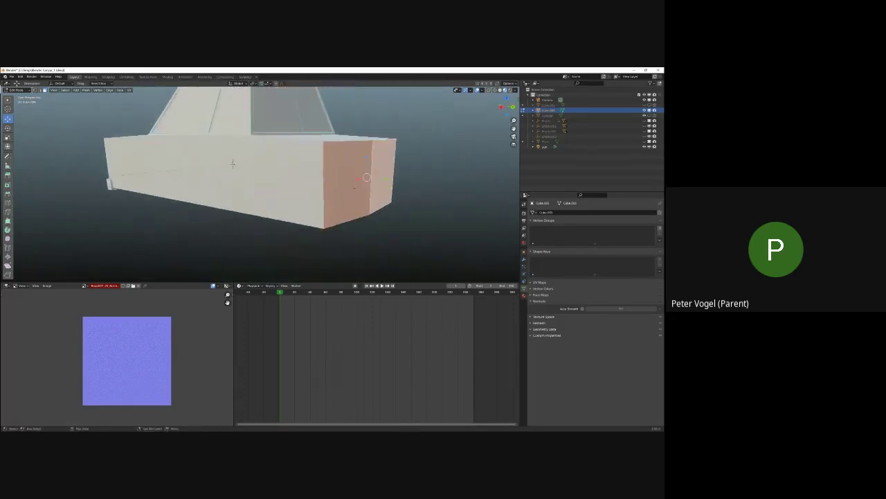
pyautogui.hotkey('shift', 'd')
pyautogui.press('Escape')
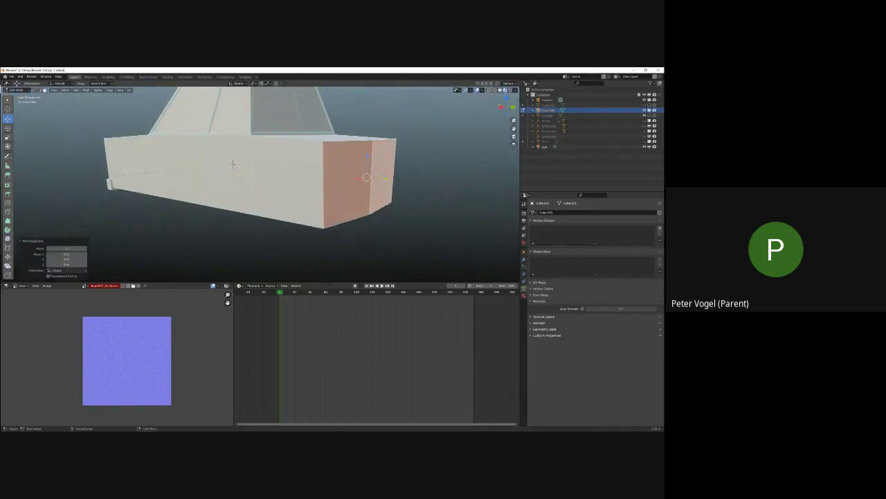
pyautogui.moveTo(385, 179); pyautogui.dragTo(396, 181)
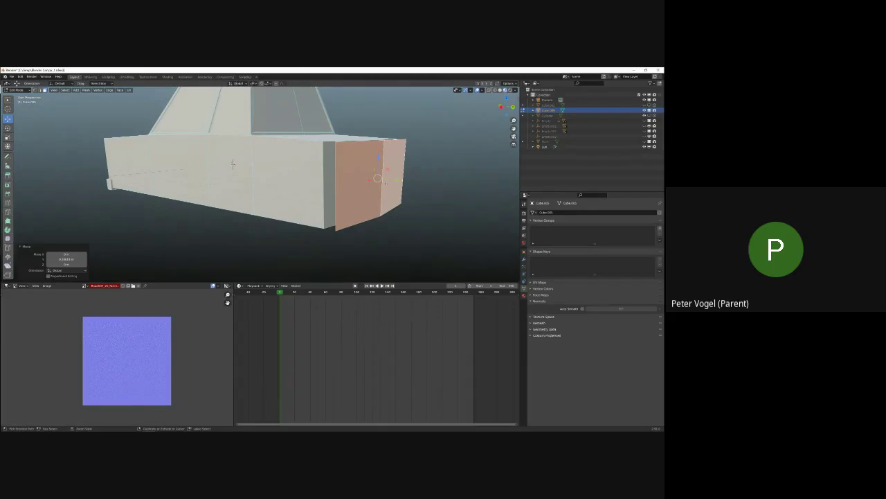
# Cut a horizontal edge loop low across the duplicated rear faces and delete the two large faces above it.
pyautogui.hotkey('ctrl', 'r')
pyautogui.click(379, 183)
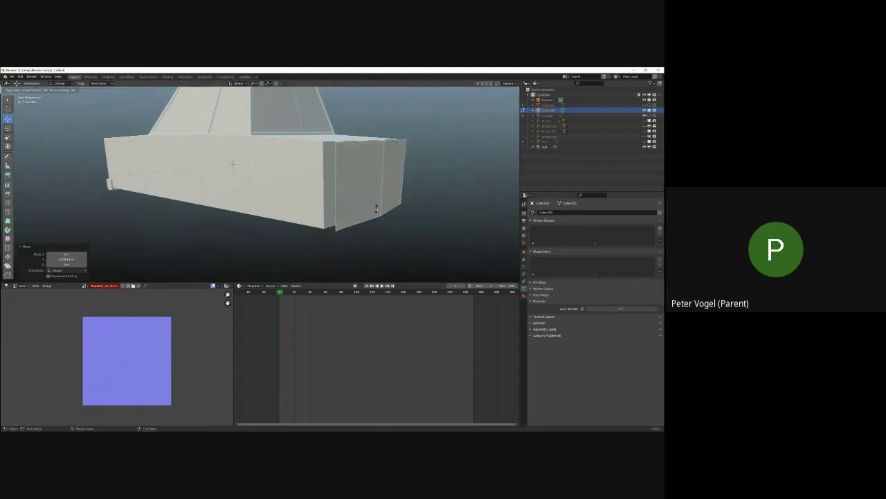
pyautogui.rightClick(374, 208)
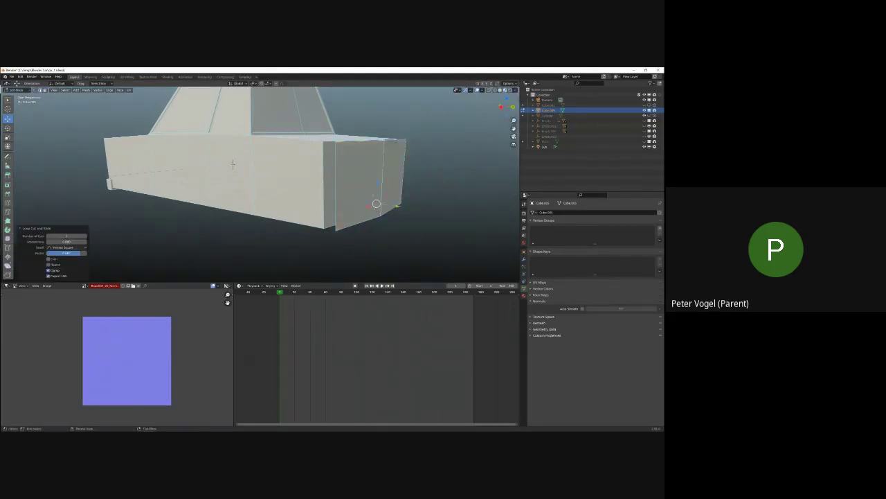
pyautogui.click(360, 177)
pyautogui.keyDown('shift'); pyautogui.click(393, 170); pyautogui.keyUp('shift')
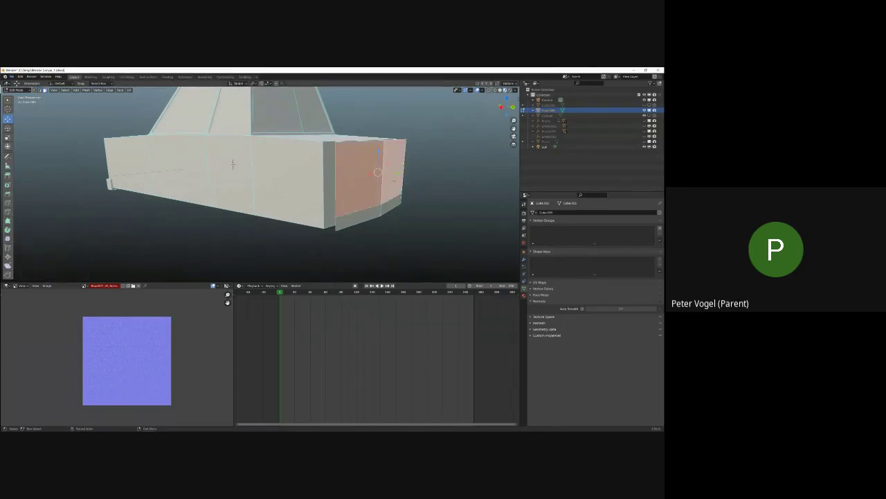
pyautogui.press('x')
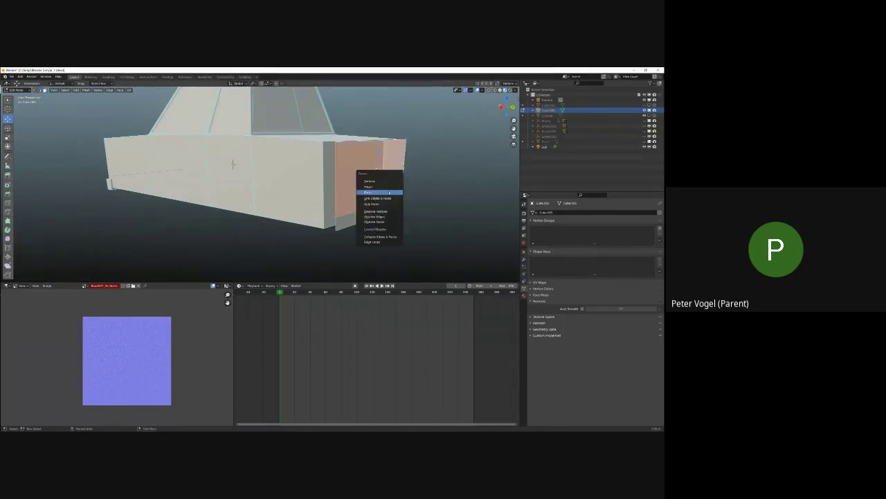
pyautogui.click(390, 192)
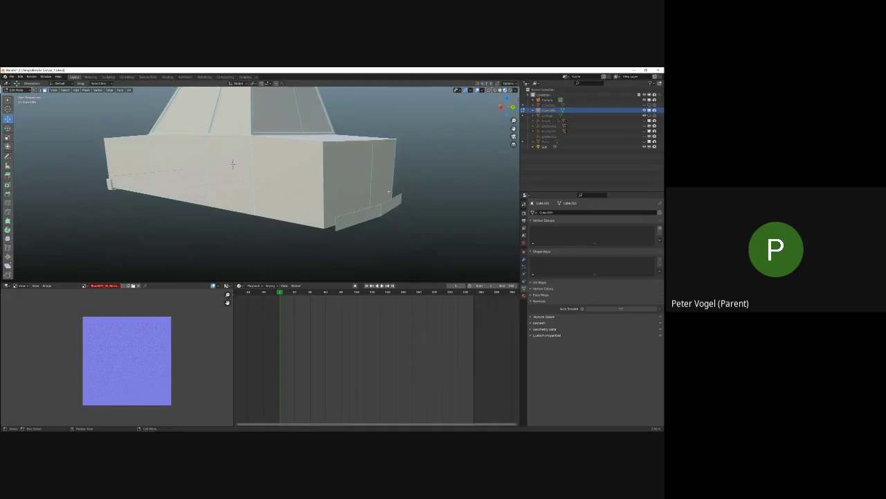
# Select both faces of the remaining low rear strip and extrude them outward into a thick bumper.
pyautogui.click(348, 225)
pyautogui.keyDown('shift'); pyautogui.click(389, 201); pyautogui.keyUp('shift')
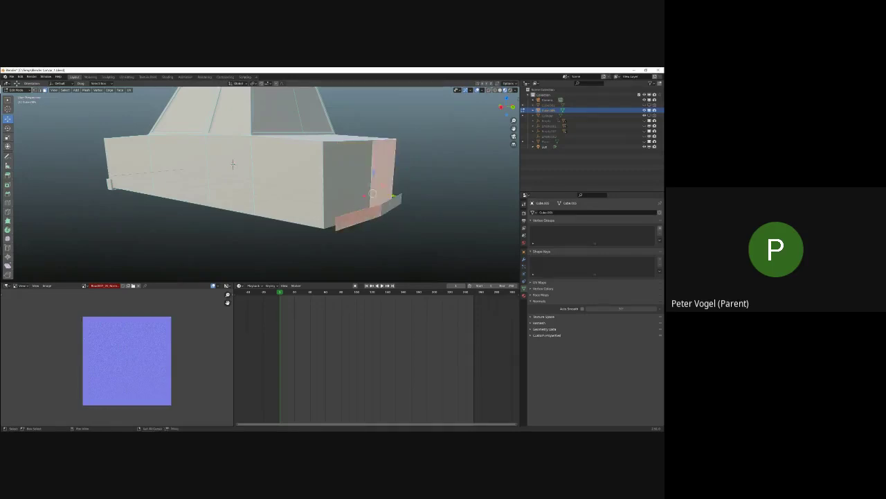
pyautogui.click(390, 218)
pyautogui.click(371, 213)
pyautogui.keyDown('shift'); pyautogui.click(394, 205); pyautogui.keyUp('shift')
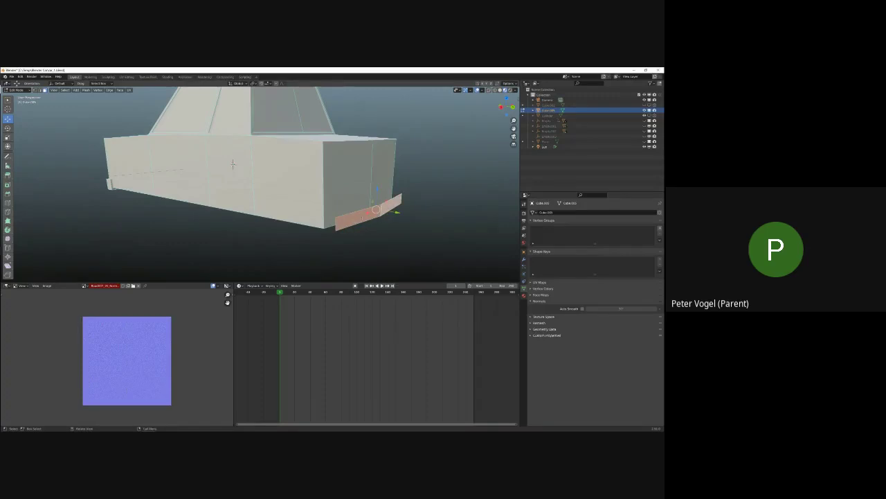
pyautogui.scroll(1, 362, 218)
pyautogui.moveTo(225, 160); pyautogui.dragTo(162, 145, button='middle')
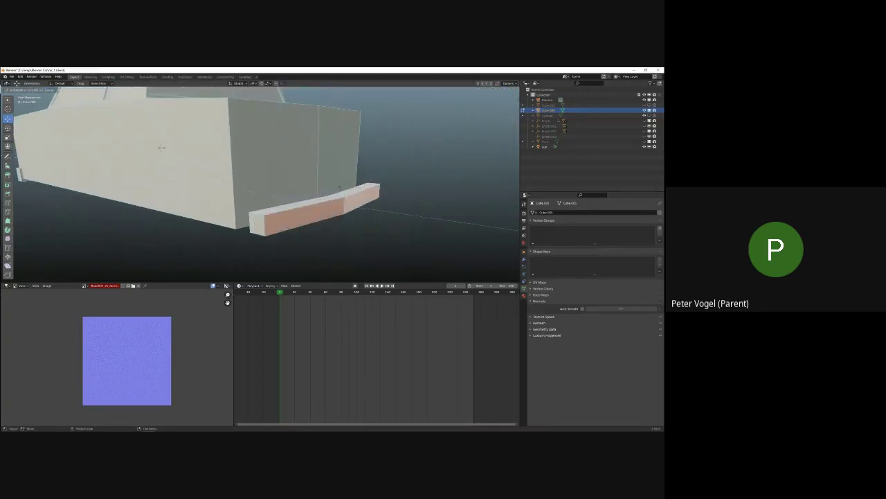
pyautogui.click(162, 147)
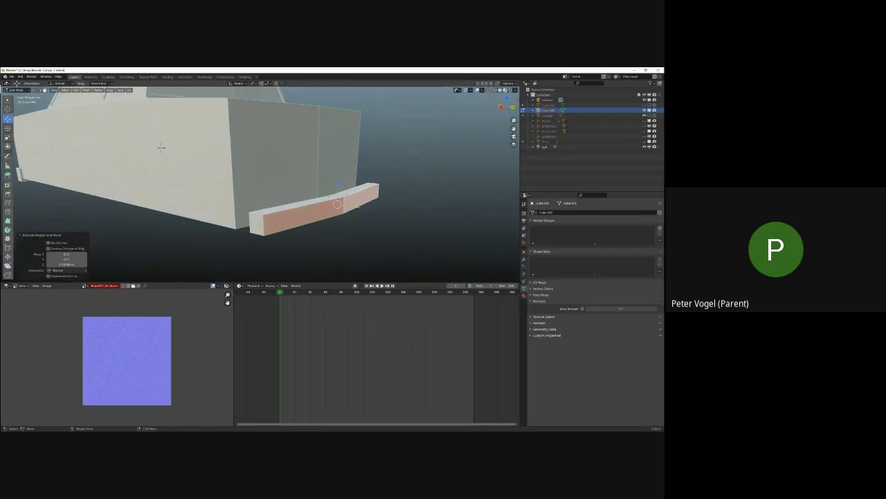
# Select the whole rear bumper, scale it up slightly and move it along Y against the body.
pyautogui.hotkey('ctrl', 'l')
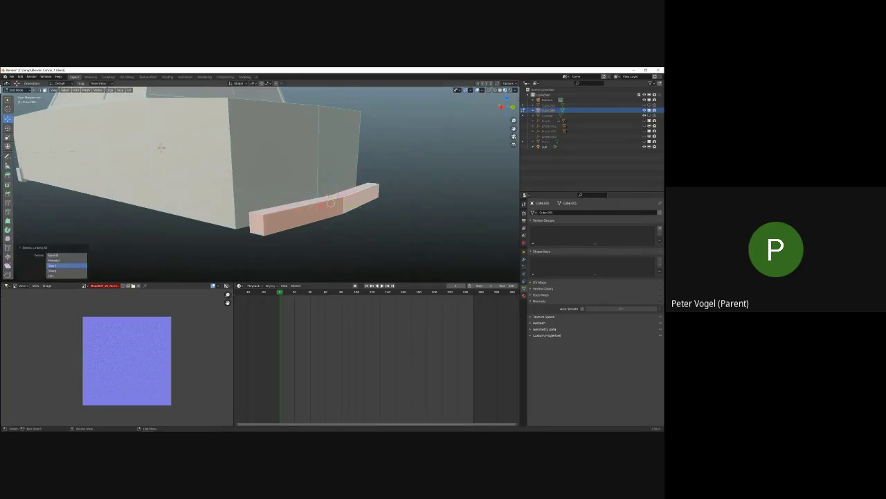
pyautogui.press('s')
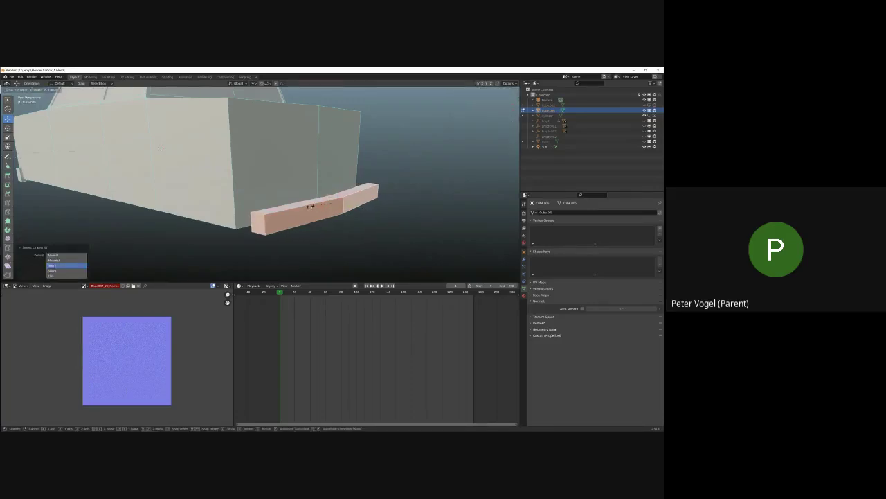
pyautogui.click(307, 205)
pyautogui.moveTo(307, 205); pyautogui.dragTo(279, 210, button='middle')
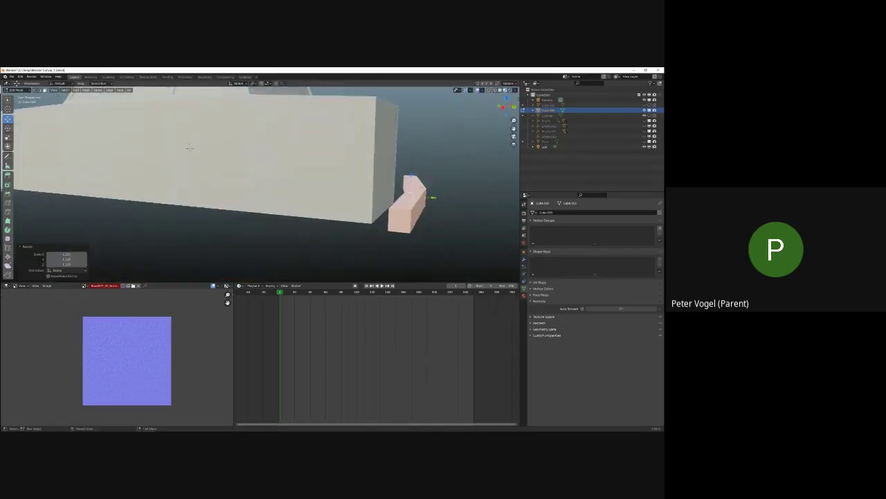
pyautogui.moveTo(435, 199); pyautogui.dragTo(410, 198)
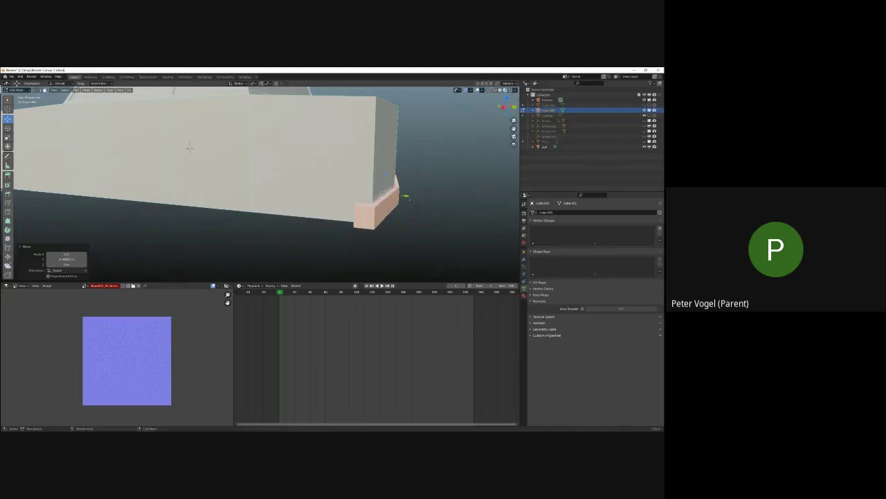
# Scale the rear bumper down slightly and adjust its height along Z.
pyautogui.press('s')
pyautogui.click(419, 206)
pyautogui.press('g')
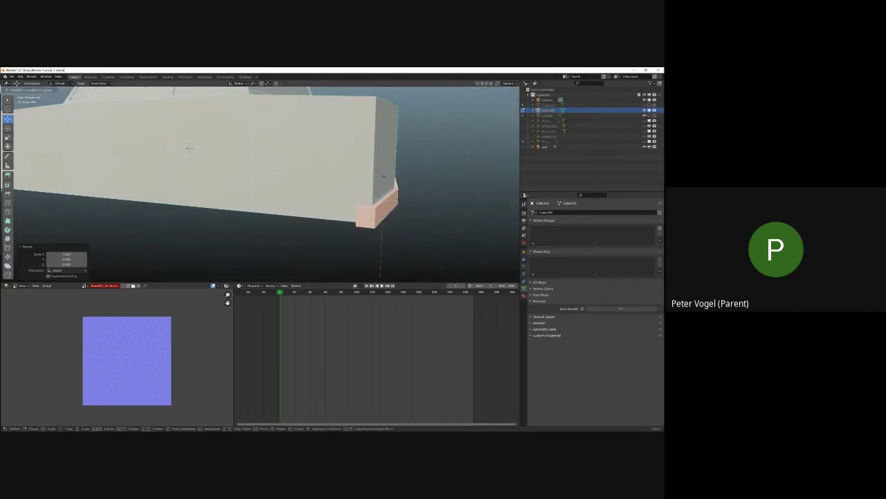
pyautogui.press('z')
pyautogui.click(189, 147)
# Leave mesh editing of the car body and add a cylinder as a new mesh object.
pyautogui.moveTo(189, 148); pyautogui.dragTo(312, 178, button='middle')
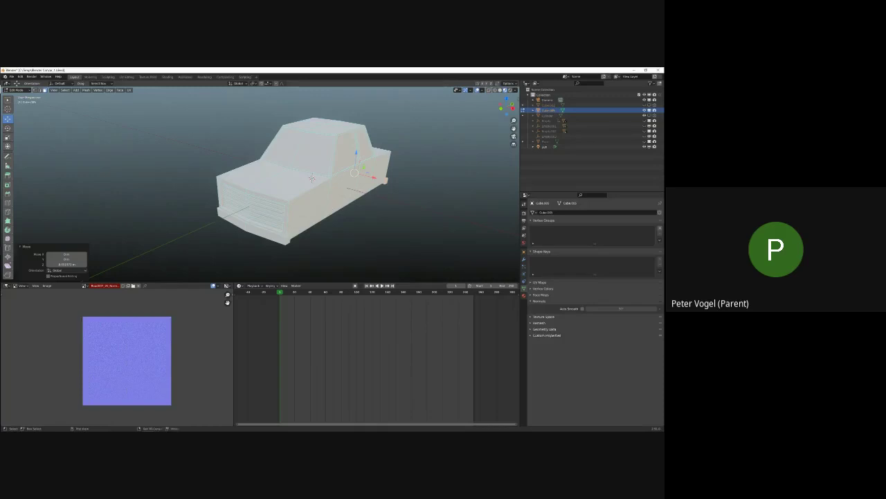
pyautogui.moveTo(311, 178); pyautogui.dragTo(333, 160, button='middle')
pyautogui.scroll(4, 278, 176)
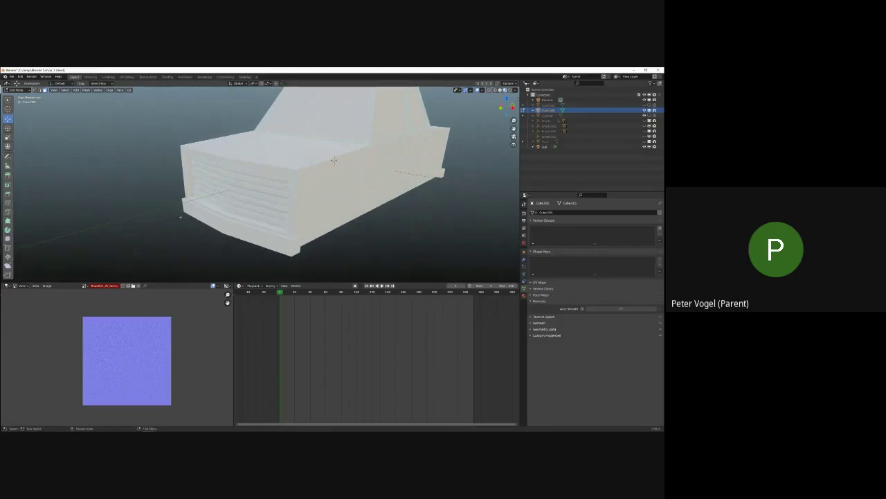
pyautogui.press('Tab')
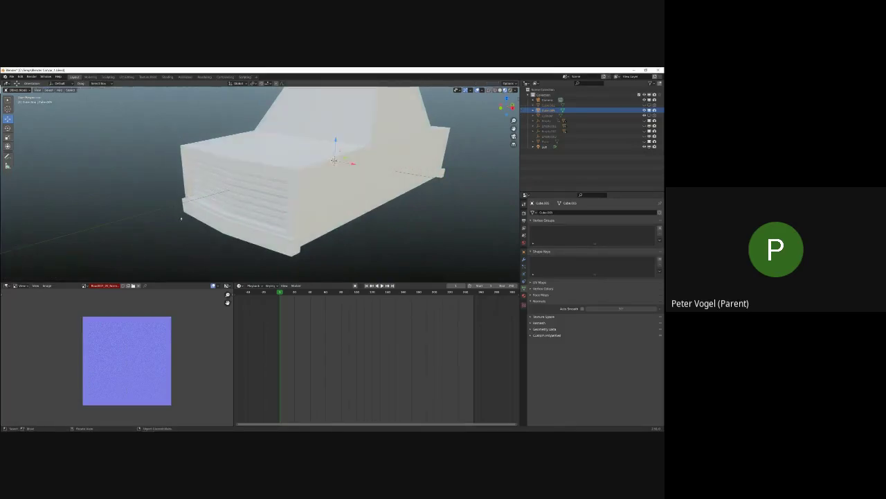
pyautogui.moveTo(358, 175); pyautogui.dragTo(387, 180, button='middle')
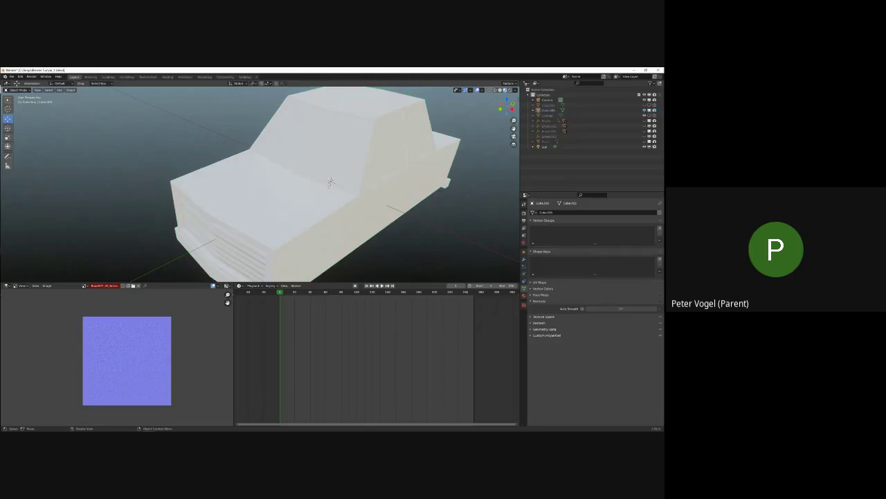
pyautogui.keyDown('shift'); pyautogui.moveTo(109, 192); pyautogui.dragTo(54, 192, button='middle'); pyautogui.keyUp('shift')
pyautogui.hotkey('shift', 'a')
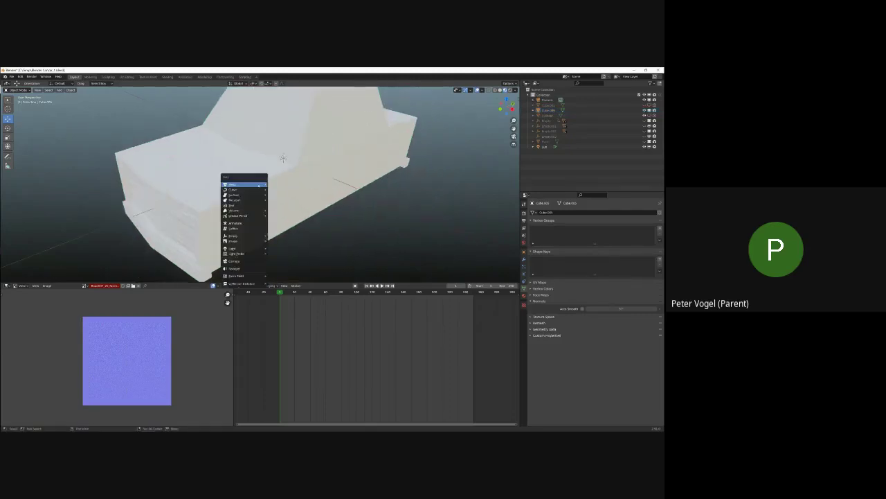
pyautogui.moveTo(259, 185)
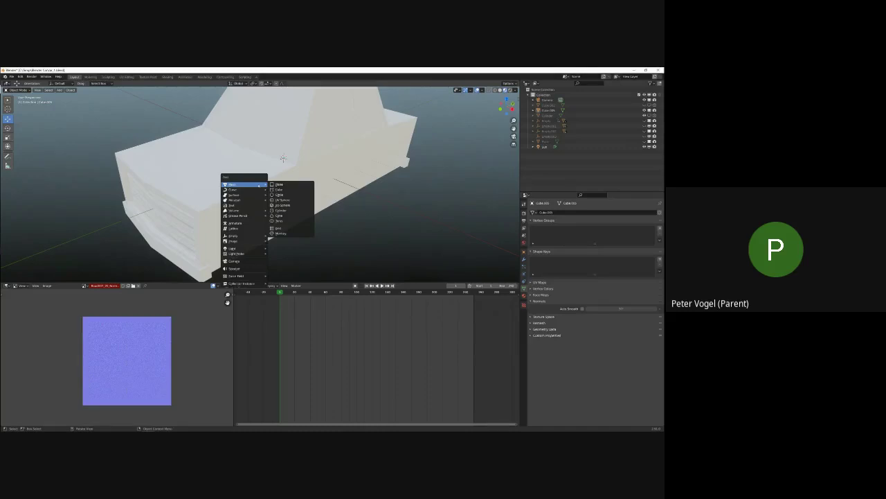
pyautogui.press('Down')
pyautogui.press('Down')
pyautogui.press('Down')
pyautogui.press('Down')
pyautogui.press('Down')
pyautogui.click(282, 210)
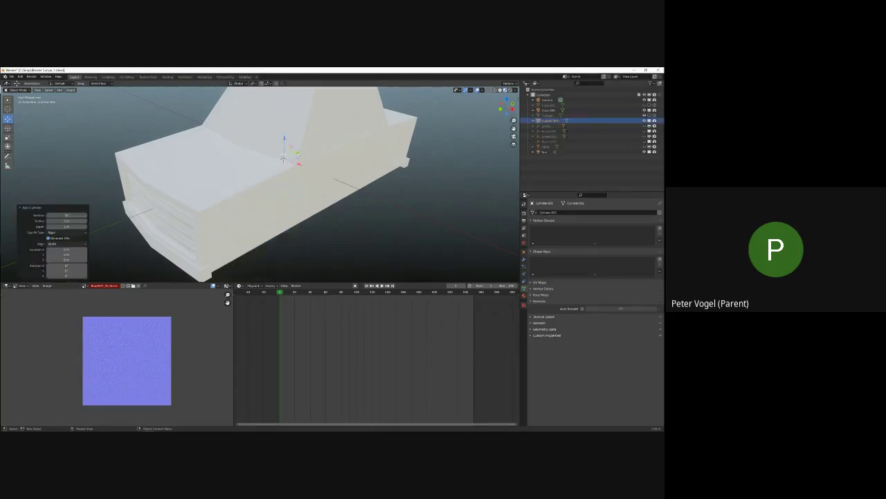
# Move the cylinder along Y out of the car body to in front of the grille.
pyautogui.press('g')
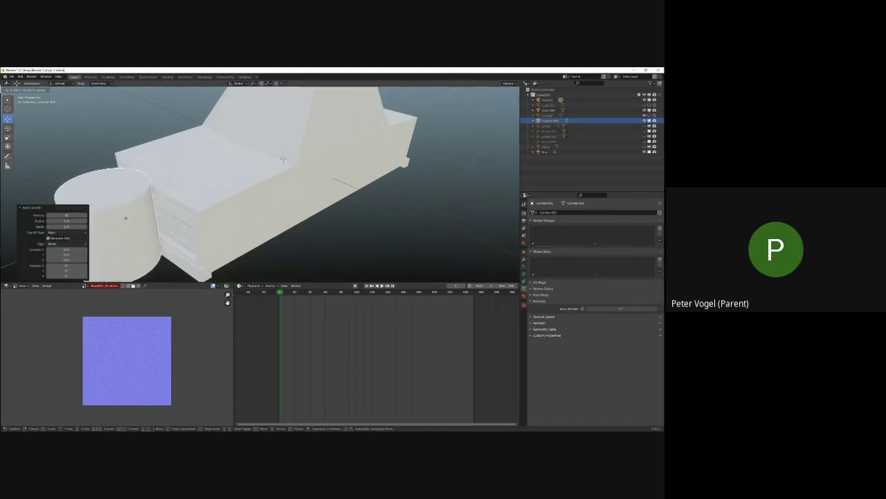
pyautogui.click(284, 159)
pyautogui.moveTo(284, 158); pyautogui.dragTo(364, 129, button='middle')
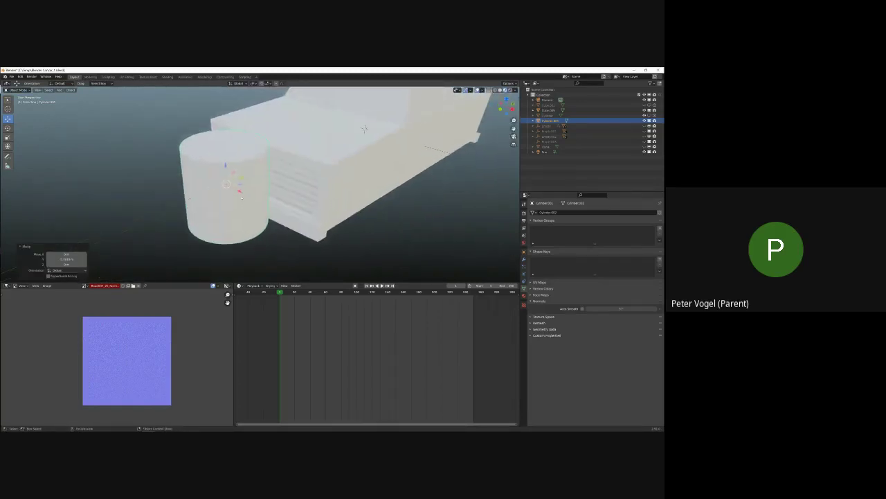
pyautogui.click(249, 158)
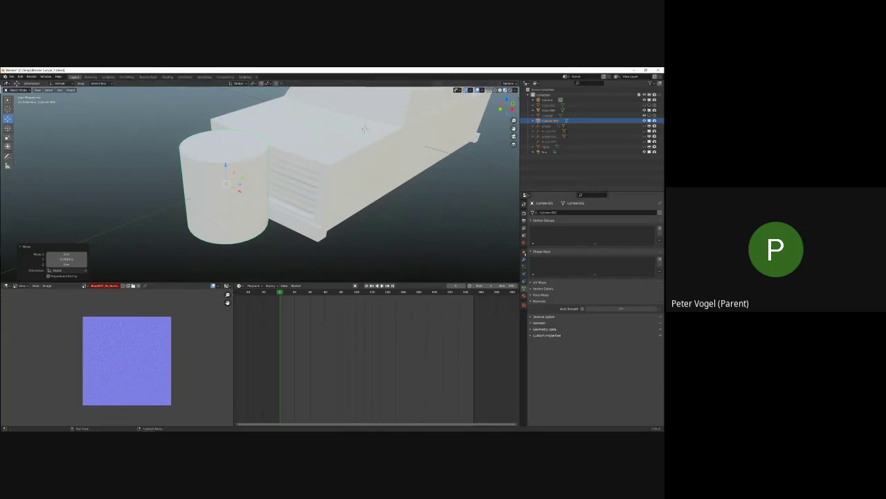
# Show the cylinder's object transform properties and rotate it 90° about the X axis.
pyautogui.click(524, 252)
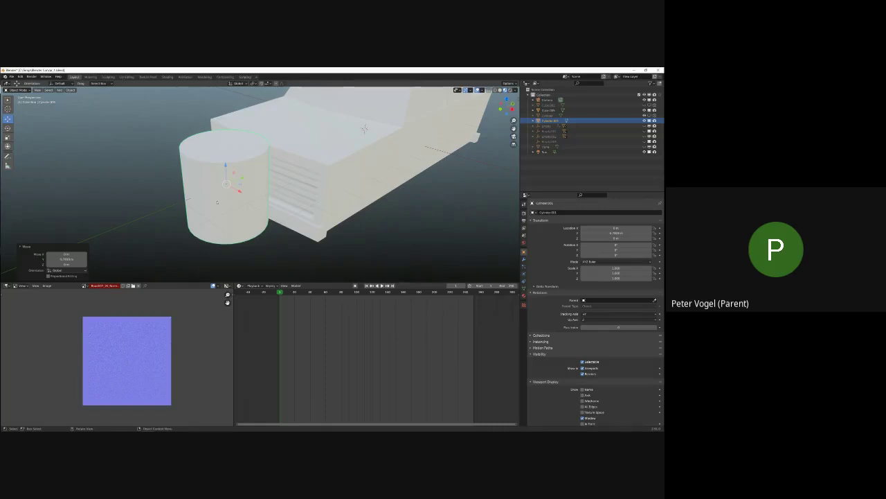
pyautogui.press('g')
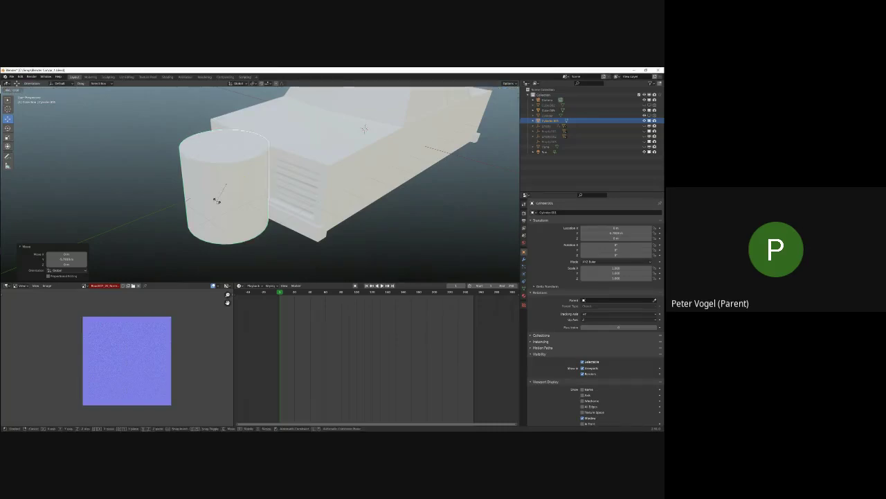
pyautogui.press('y')
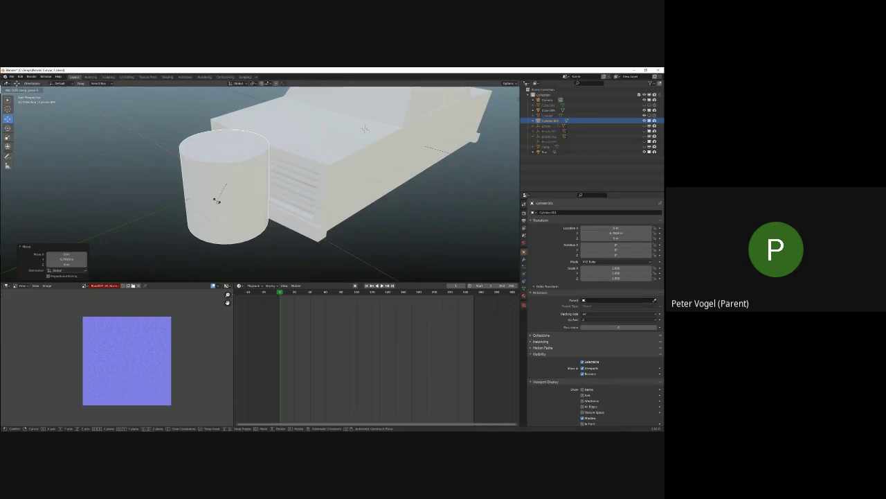
pyautogui.write('rx90')
pyautogui.press('Return')
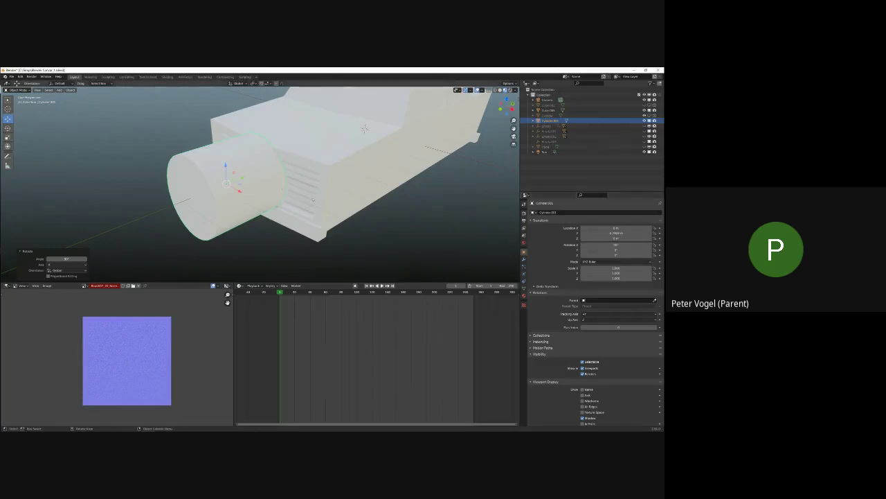
# Scale the cylinder down to headlight size and move it along X and Y to one side of the grille.
pyautogui.press('s')
pyautogui.click(245, 191)
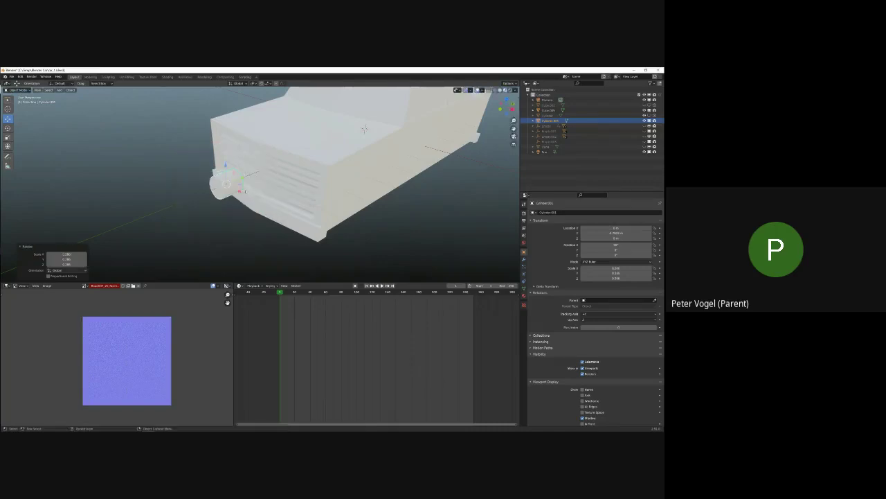
pyautogui.moveTo(241, 192); pyautogui.dragTo(302, 175)
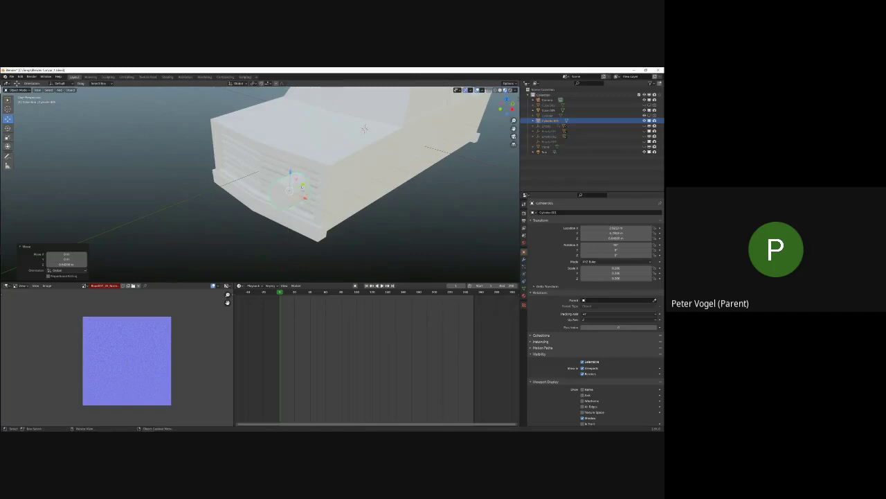
pyautogui.press('g')
pyautogui.click(337, 178)
pyautogui.moveTo(337, 178); pyautogui.dragTo(320, 136, button='middle')
# Reposition the headlight cylinder near the outer end of the grille, partly sunk into the car's front.
pyautogui.press('g')
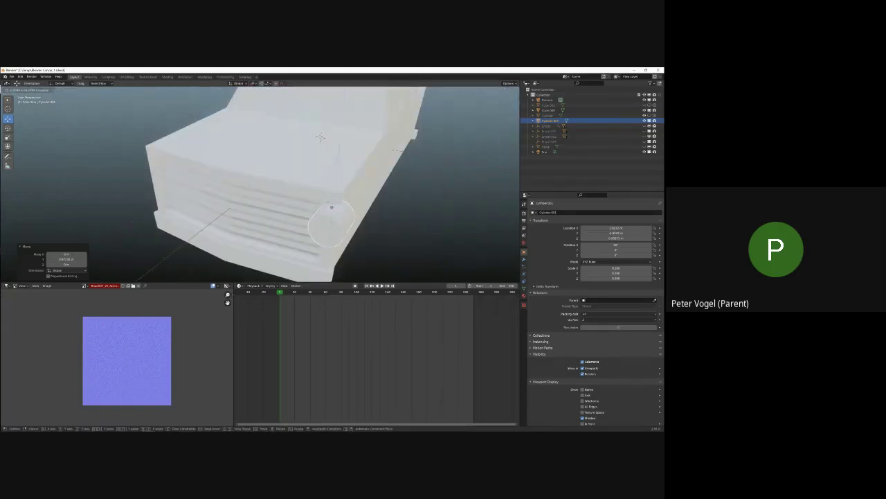
pyautogui.moveTo(332, 207); pyautogui.dragTo(333, 210)
pyautogui.press('g')
pyautogui.press('x')
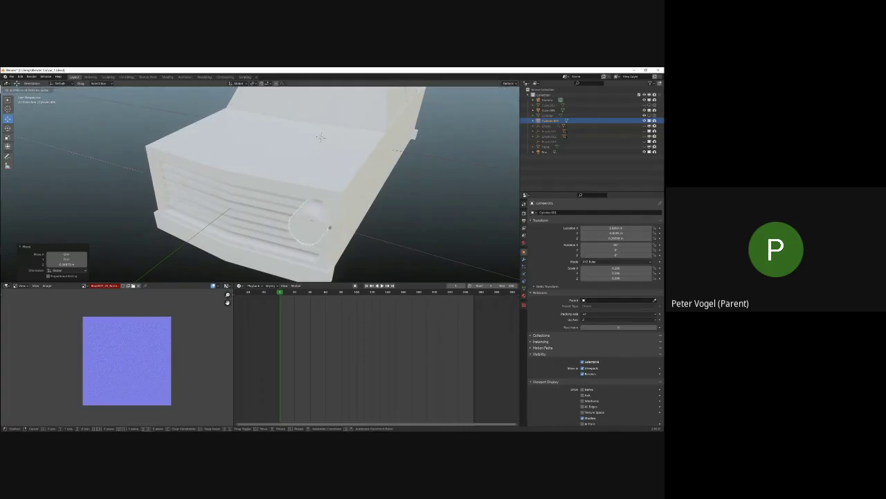
pyautogui.moveTo(323, 224); pyautogui.dragTo(325, 200)
pyautogui.moveTo(325, 194); pyautogui.dragTo(363, 189, button='middle')
pyautogui.scroll(2, 329, 195)
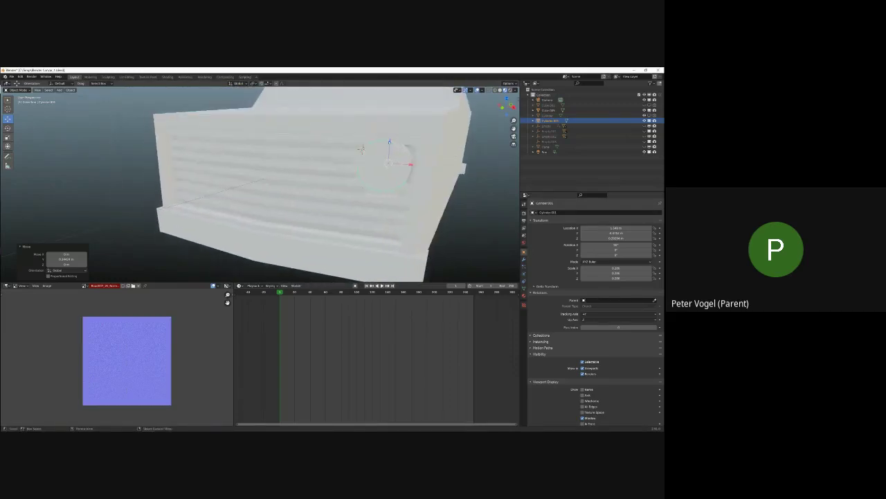
# Fine-tune the headlight cylinder's height on the grille and open its mesh for editing.
pyautogui.press('g')
pyautogui.moveTo(390, 138); pyautogui.dragTo(390, 138)
pyautogui.moveTo(460, 152); pyautogui.dragTo(360, 153, button='middle')
pyautogui.press('Tab')
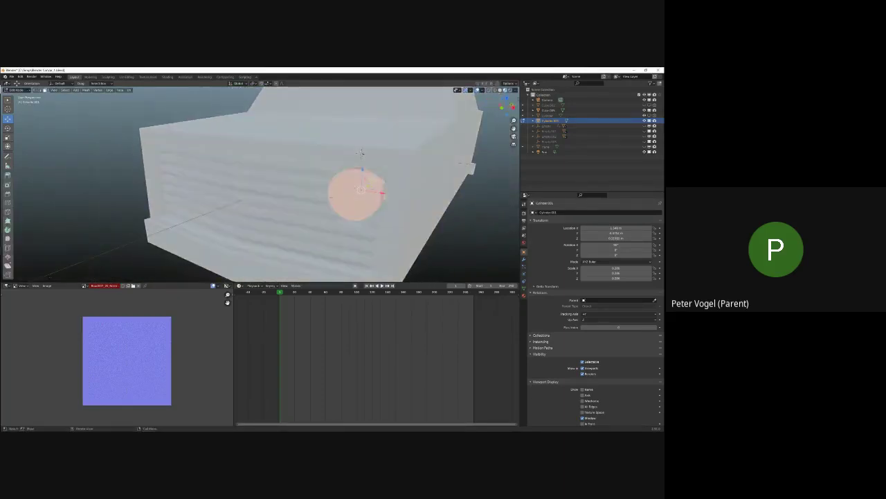
# Inset the front face of the headlight cylinder to form a thin rim around its edge.
pyautogui.hotkey('alt', 'a')
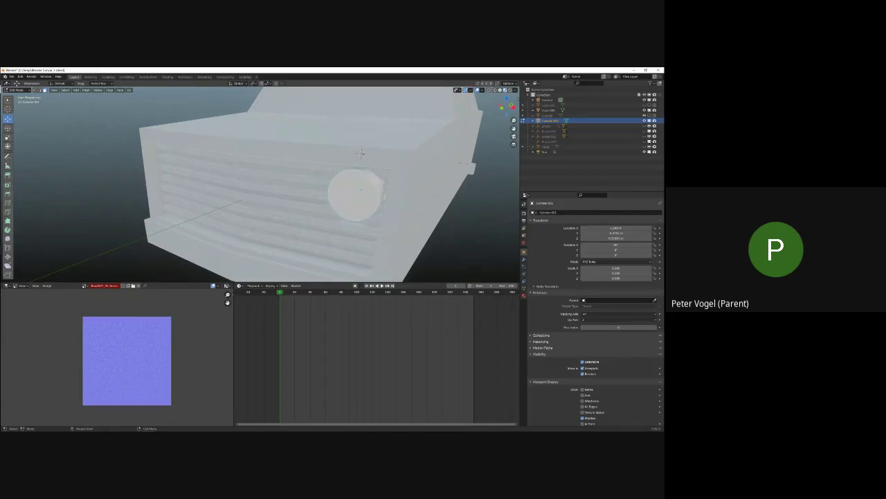
pyautogui.click(359, 183)
pyautogui.scroll(5, 361, 182)
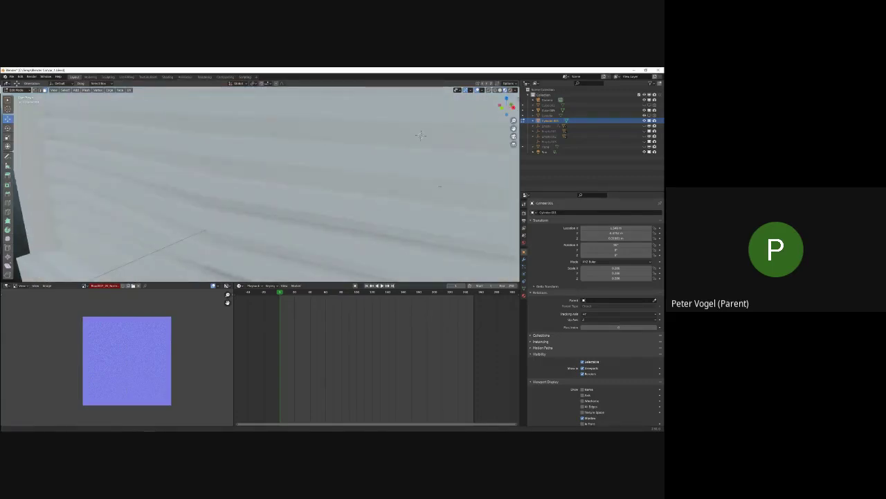
pyautogui.scroll(-4, 324, 140)
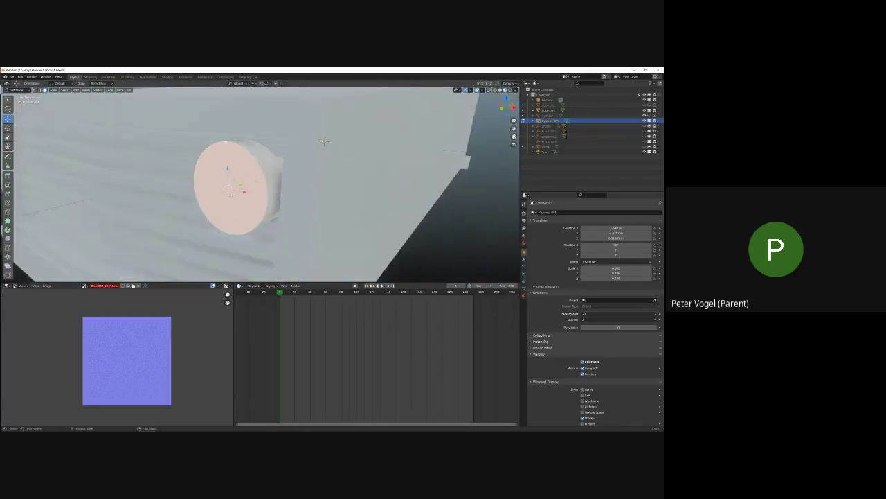
pyautogui.press('i')
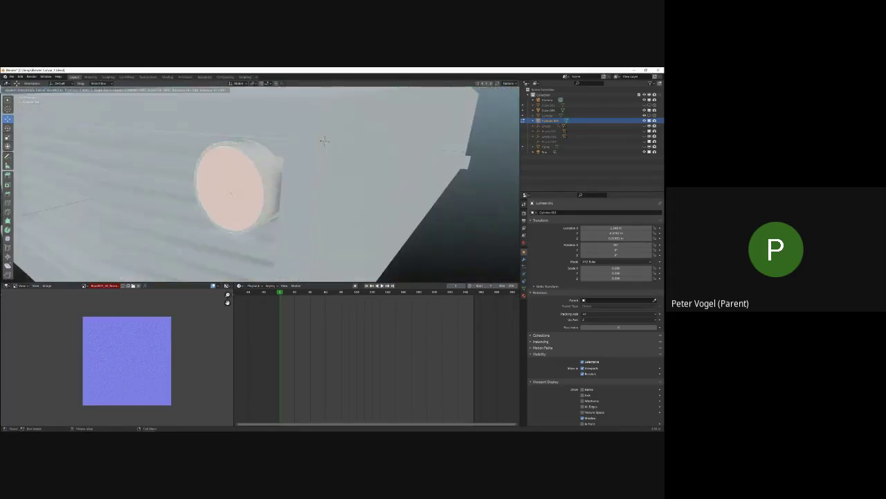
pyautogui.click(324, 140)
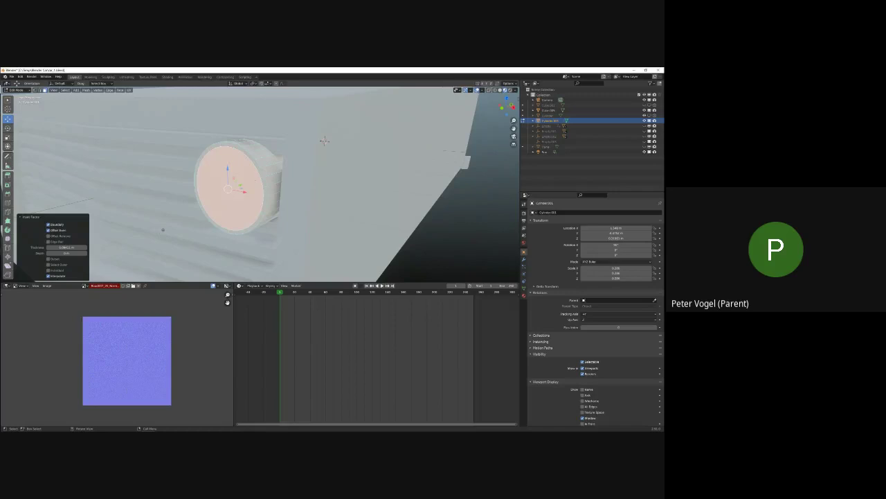
# Extrude the headlight's inset front face slightly and return to Object Mode.
pyautogui.press('e')
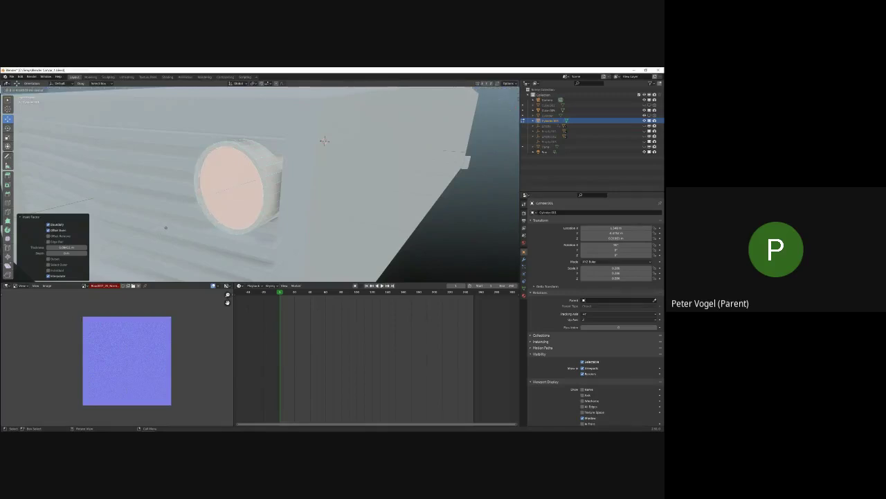
pyautogui.click(323, 140)
pyautogui.click(324, 140)
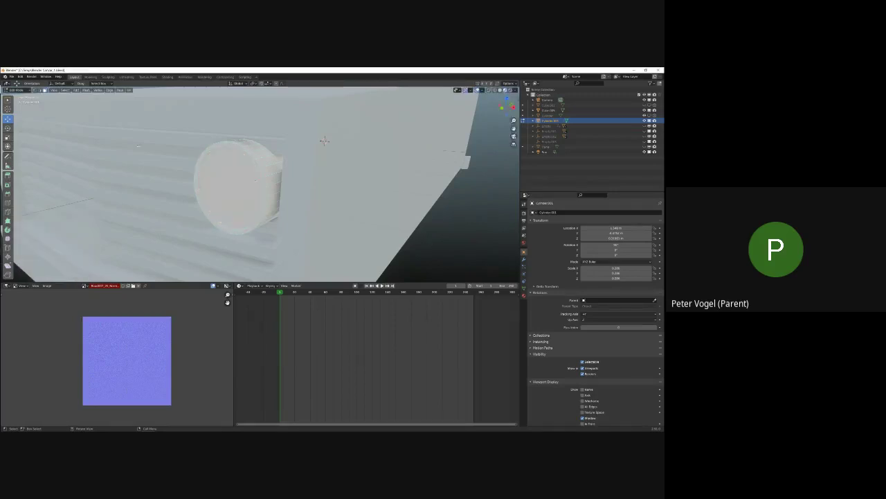
pyautogui.press('Tab')
# Duplicate the headlight, place the copy beside the original on the grille, and move it along Y into the grille.
pyautogui.moveTo(234, 181); pyautogui.dragTo(272, 183, button='middle')
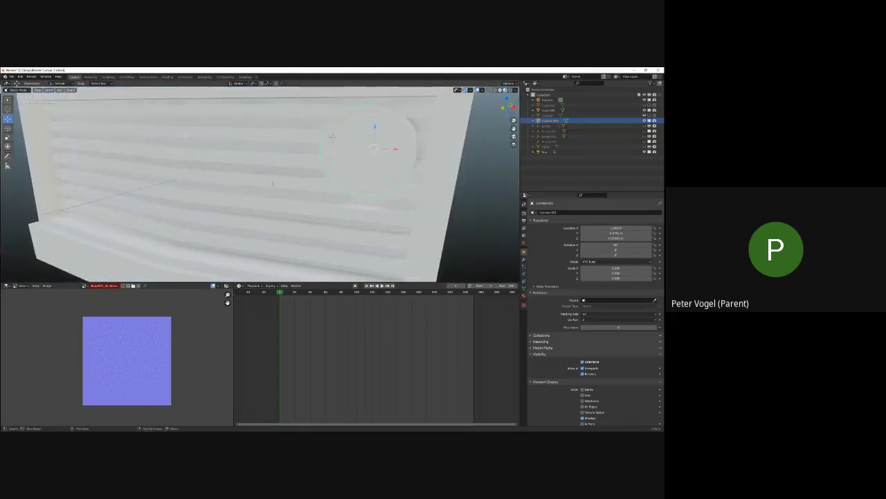
pyautogui.hotkey('shift', 'd')
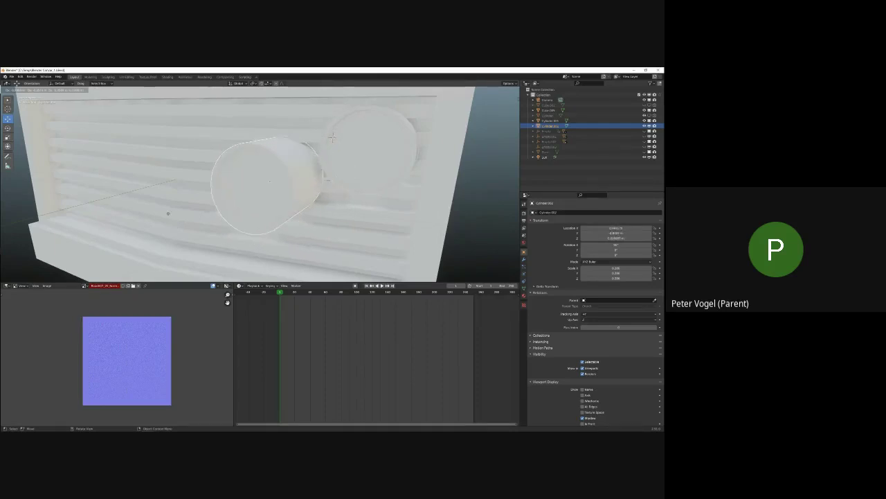
pyautogui.click(332, 138)
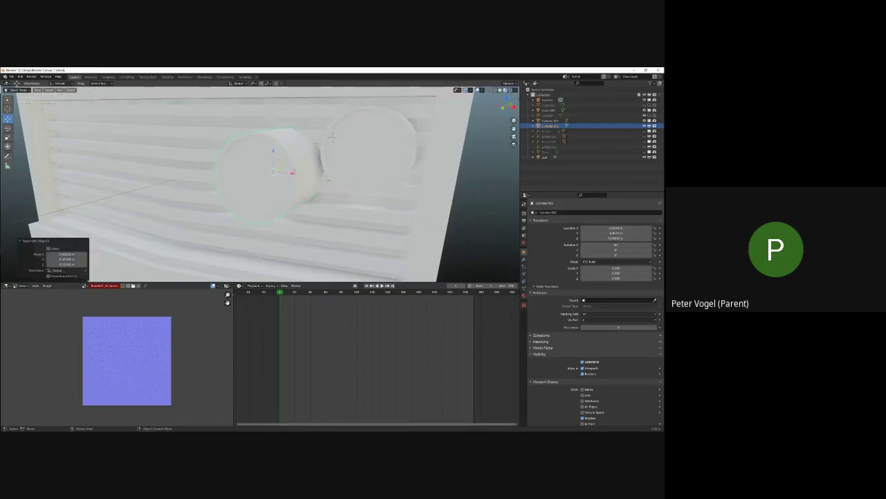
pyautogui.moveTo(294, 170); pyautogui.dragTo(239, 163, button='middle')
pyautogui.keyDown('shift'); pyautogui.moveTo(167, 142); pyautogui.dragTo(262, 158, button='middle'); pyautogui.keyUp('shift')
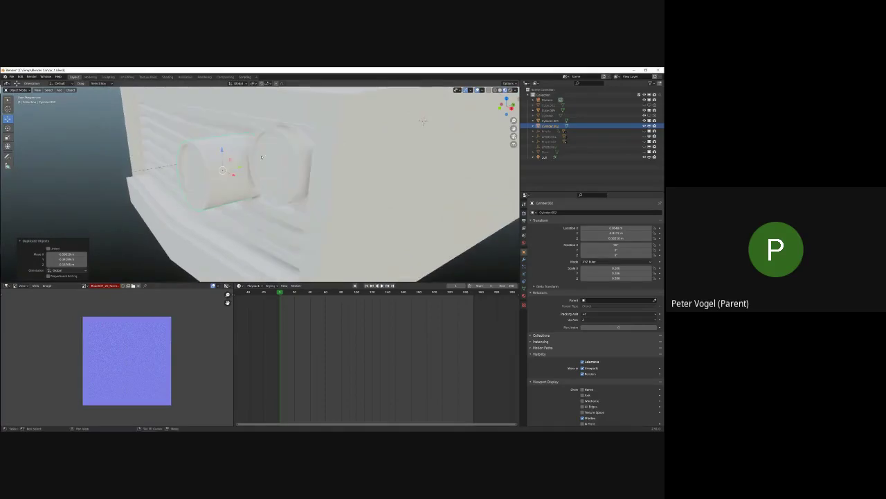
pyautogui.press('g')
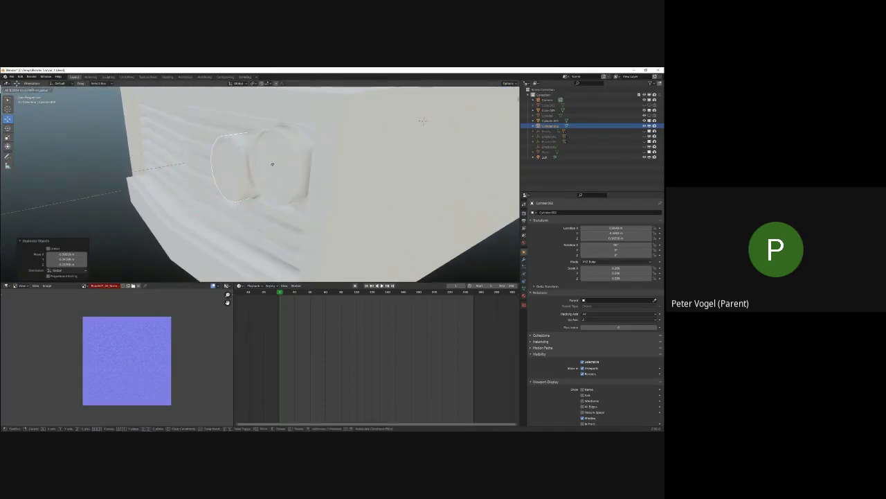
pyautogui.click(272, 164)
pyautogui.moveTo(271, 164); pyautogui.dragTo(238, 190, button='middle')
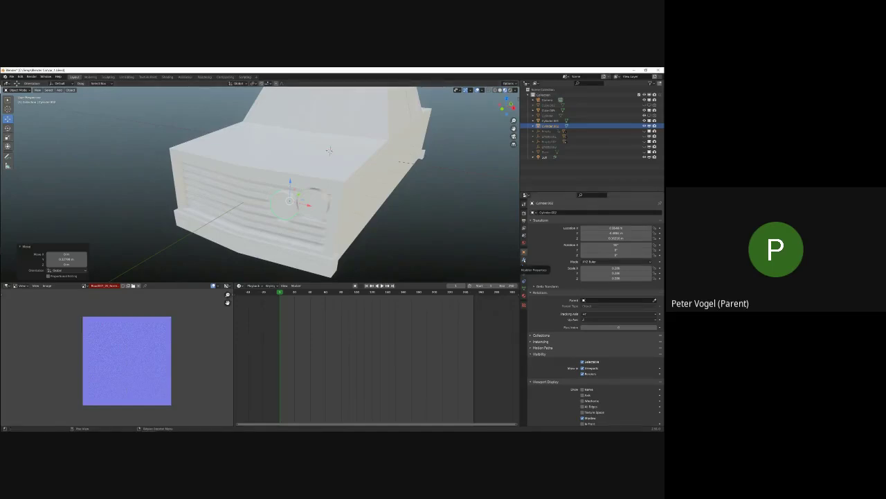
# Add a Mirror modifier on X to the inner headlight, using the car body as the mirror object.
pyautogui.click(524, 261)
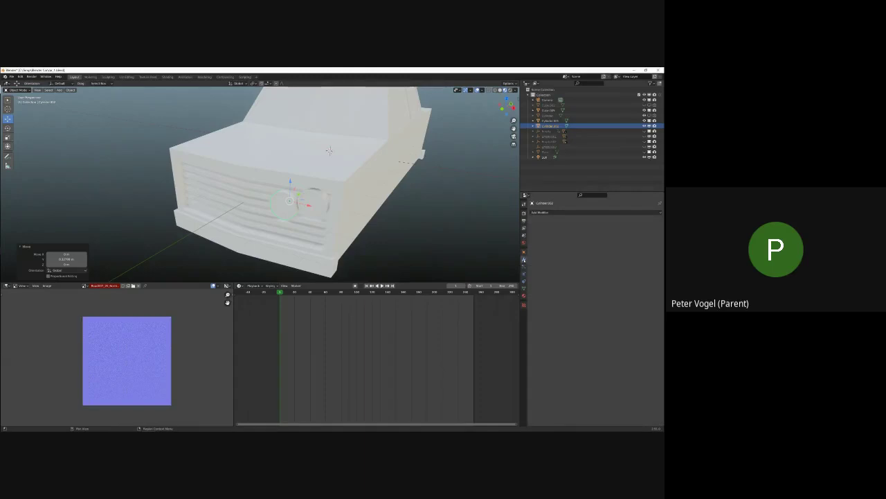
pyautogui.click(552, 212)
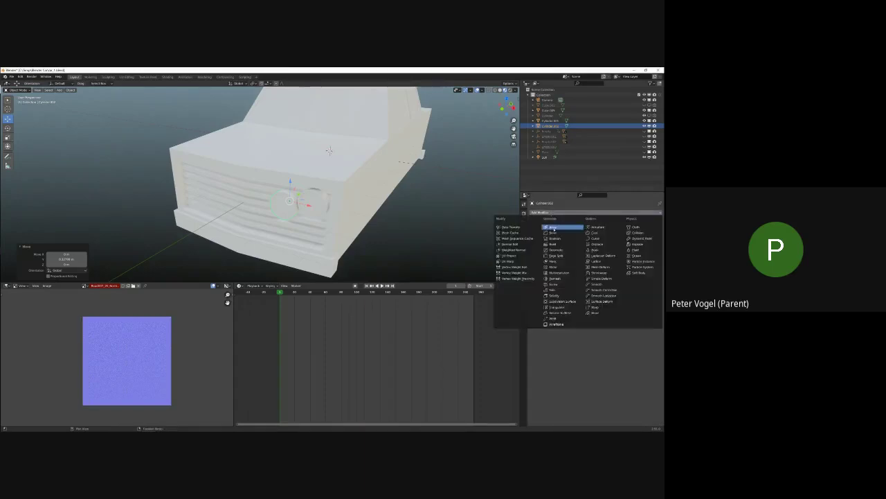
pyautogui.click(554, 267)
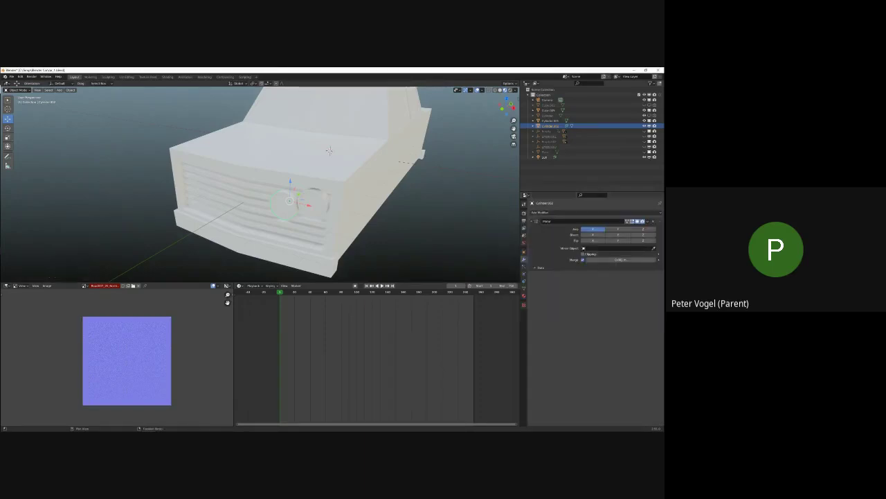
pyautogui.click(655, 249)
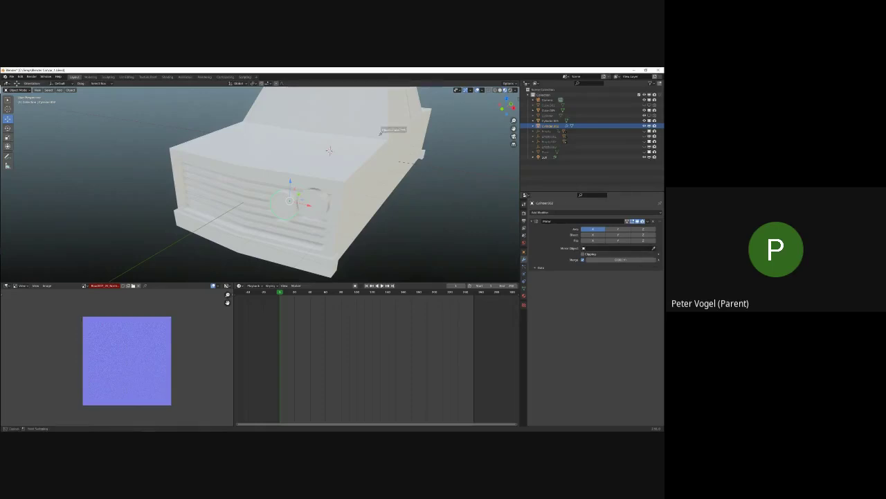
pyautogui.click(326, 114)
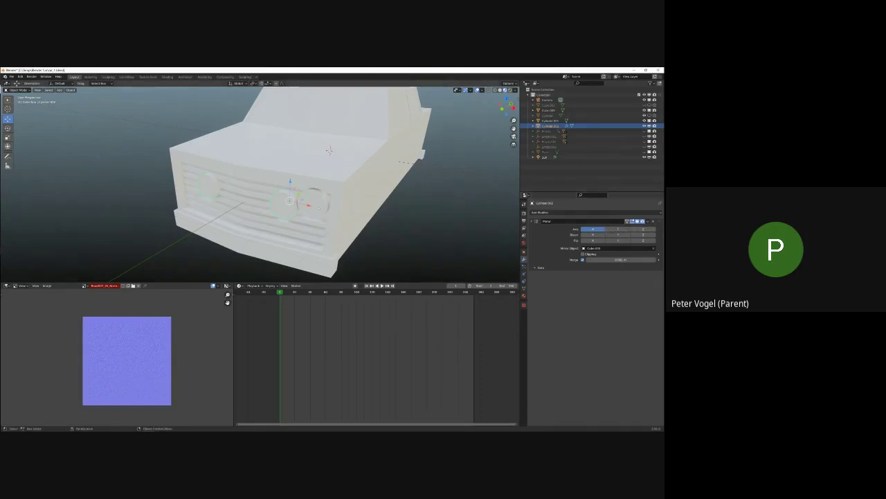
# Add a Mirror modifier on X to the outer headlight, using the car body as the mirror object.
pyautogui.click(320, 196)
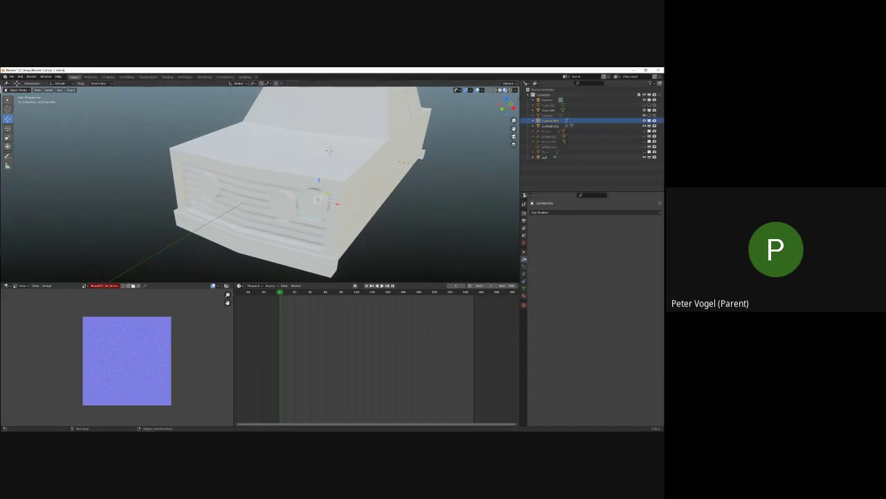
pyautogui.click(554, 212)
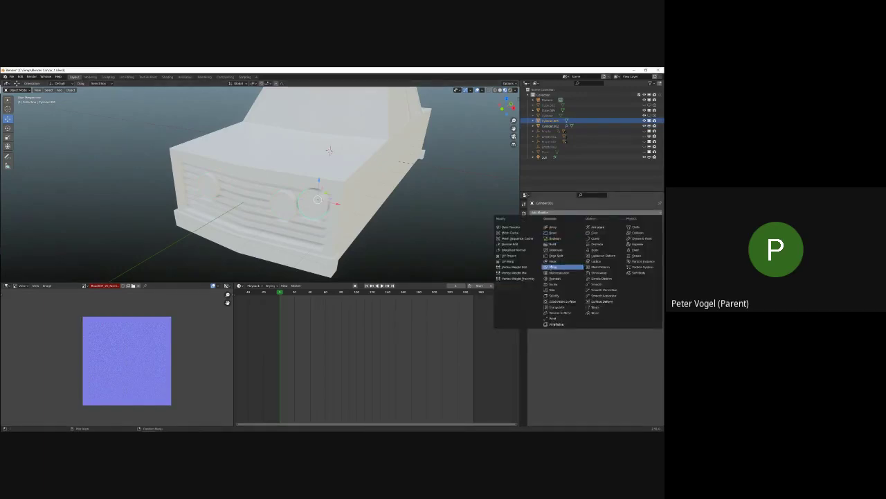
pyautogui.click(554, 266)
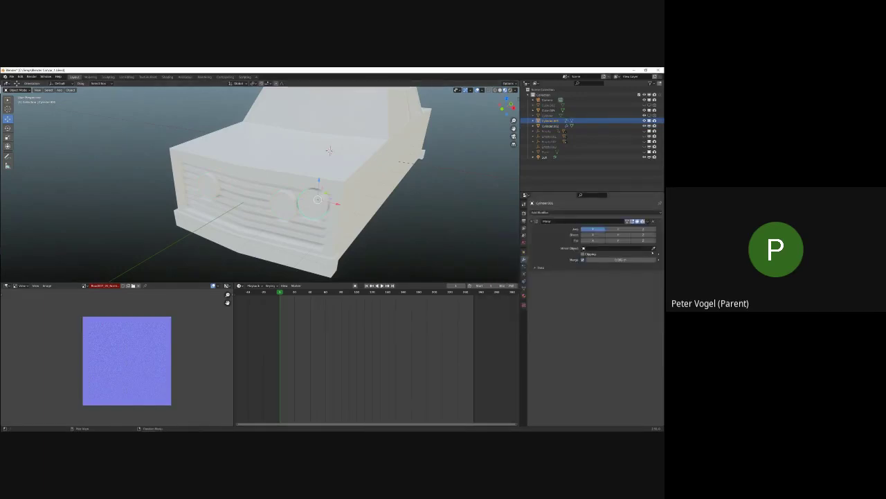
pyautogui.click(654, 248)
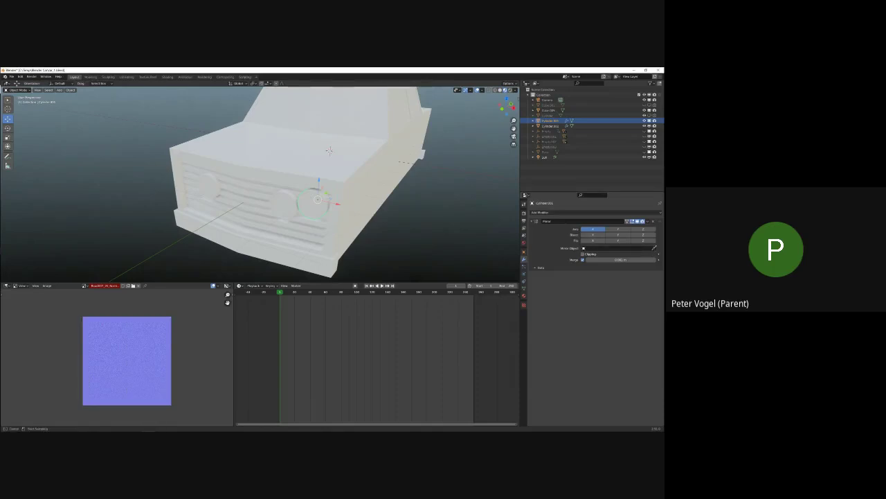
pyautogui.click(309, 128)
# Apply the Mirror modifiers of both the outer and the inner headlights.
pyautogui.moveTo(329, 150); pyautogui.dragTo(254, 165, button='middle')
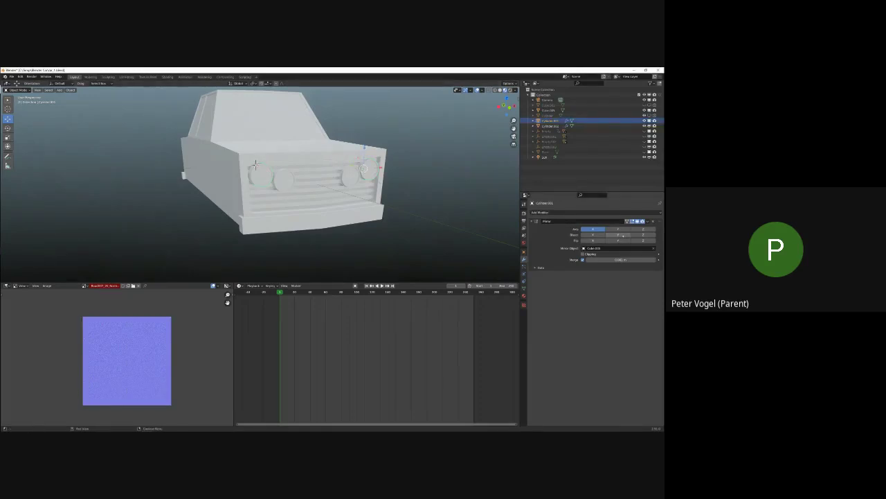
pyautogui.click(649, 221)
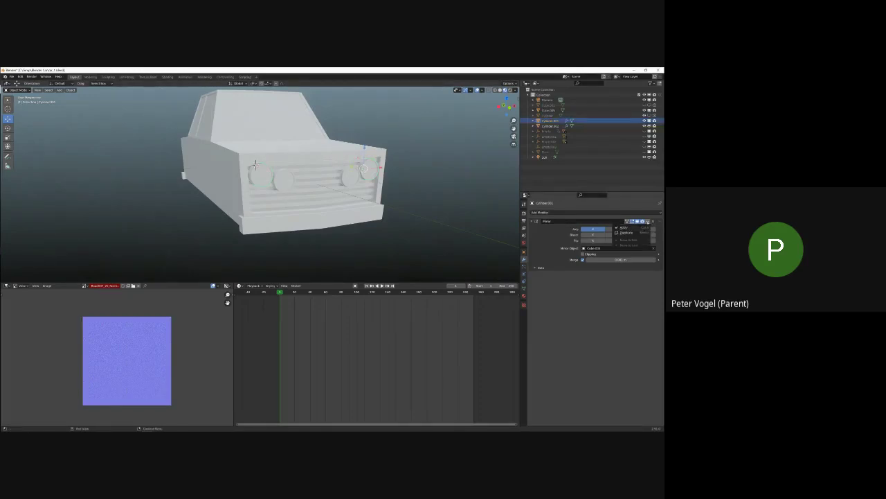
pyautogui.click(622, 227)
pyautogui.click(344, 181)
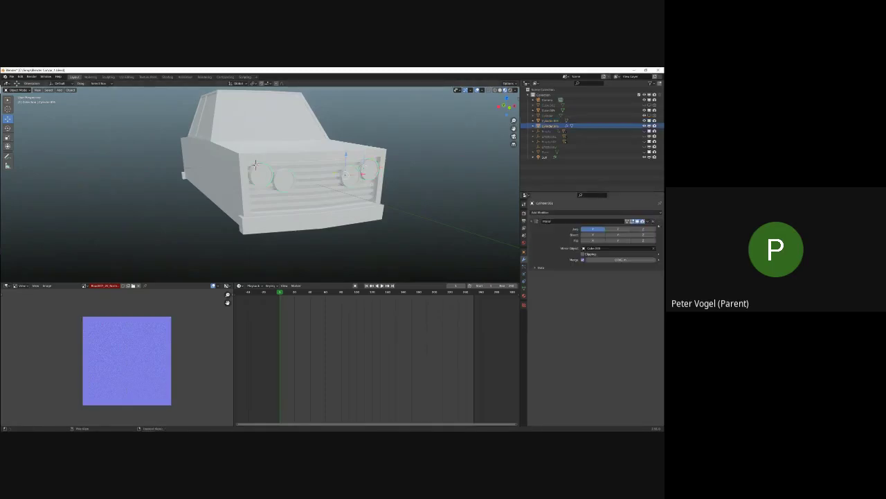
pyautogui.click(649, 221)
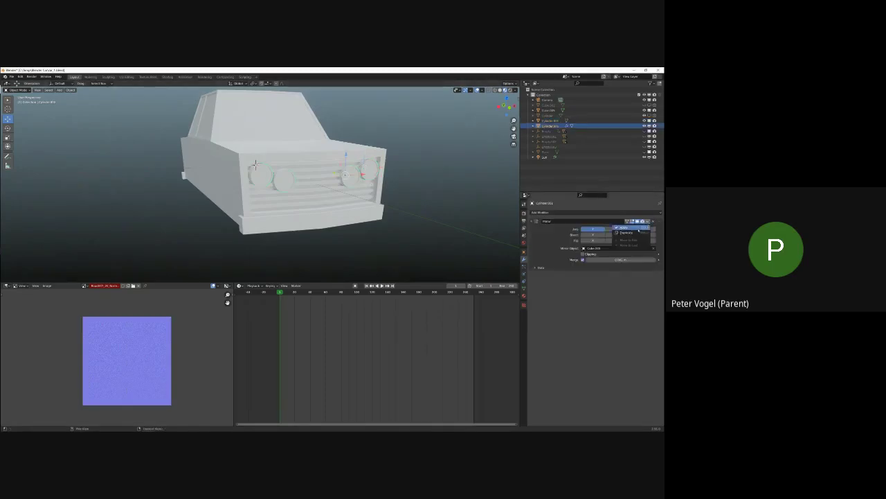
pyautogui.click(639, 230)
pyautogui.click(447, 231)
# Duplicate the outer headlight pair in place to reuse it as tail lights.
pyautogui.moveTo(265, 187); pyautogui.dragTo(299, 193, button='middle')
pyautogui.click(291, 191)
pyautogui.click(363, 157)
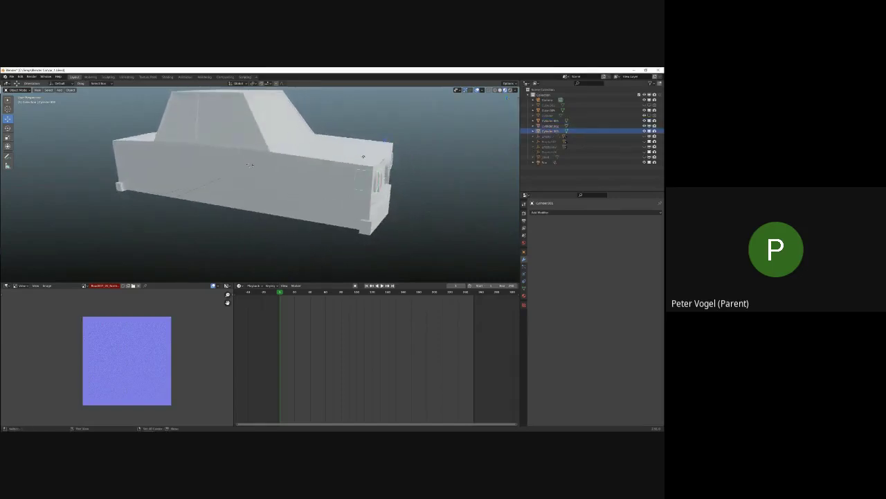
pyautogui.hotkey('shift', 'd')
pyautogui.press('Escape')
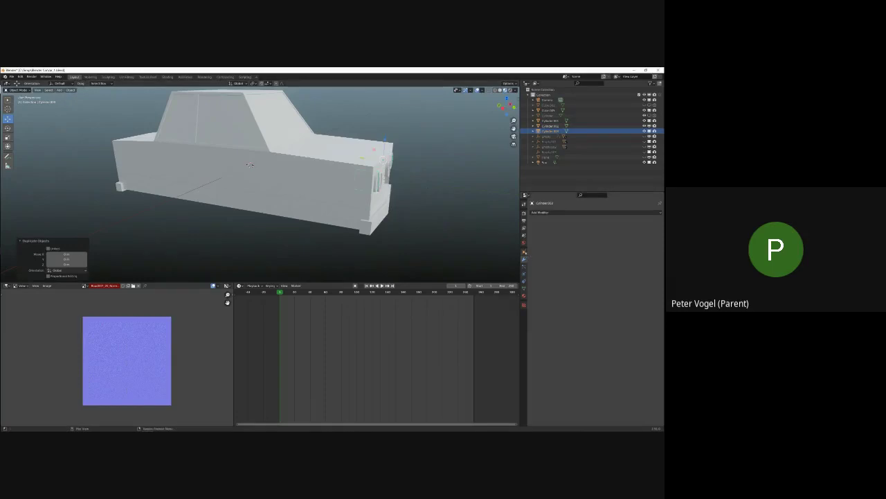
# Set the duplicated lights' Y rotation to 0 and reverse their X rotation to face the rear of the car.
pyautogui.click(524, 251)
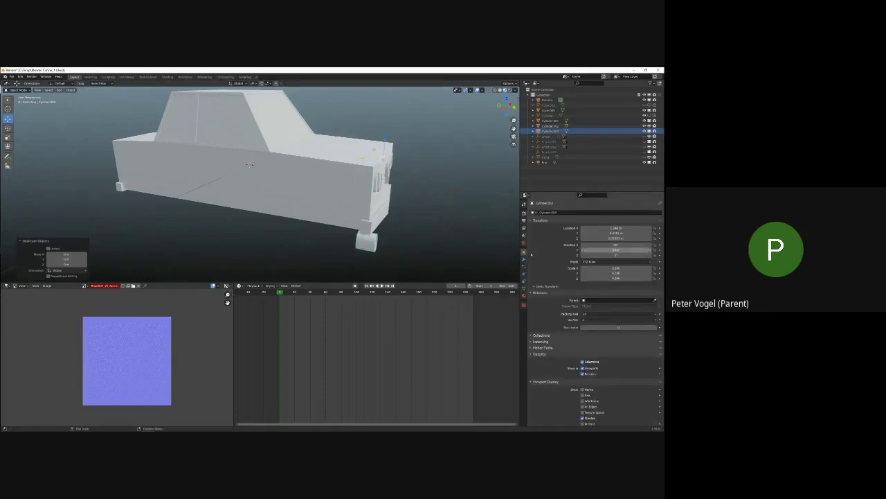
pyautogui.moveTo(532, 254); pyautogui.dragTo(568, 249)
pyautogui.click(631, 252)
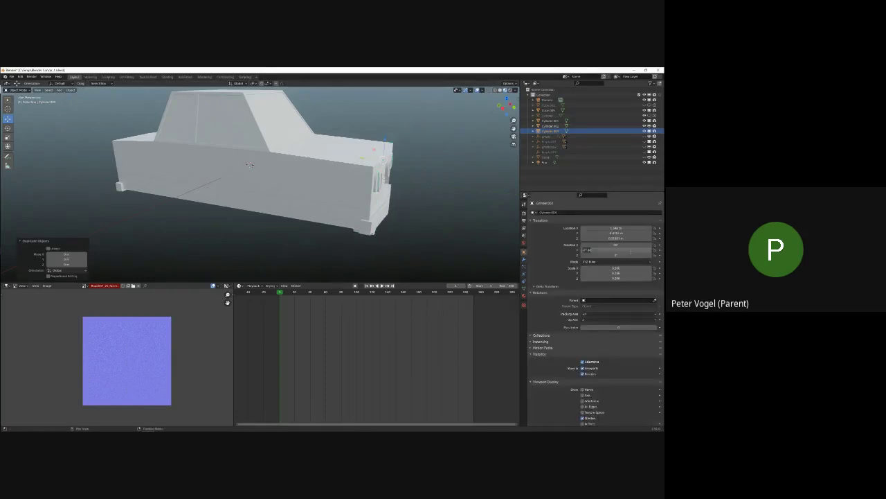
pyautogui.write('0')
pyautogui.press('Return')
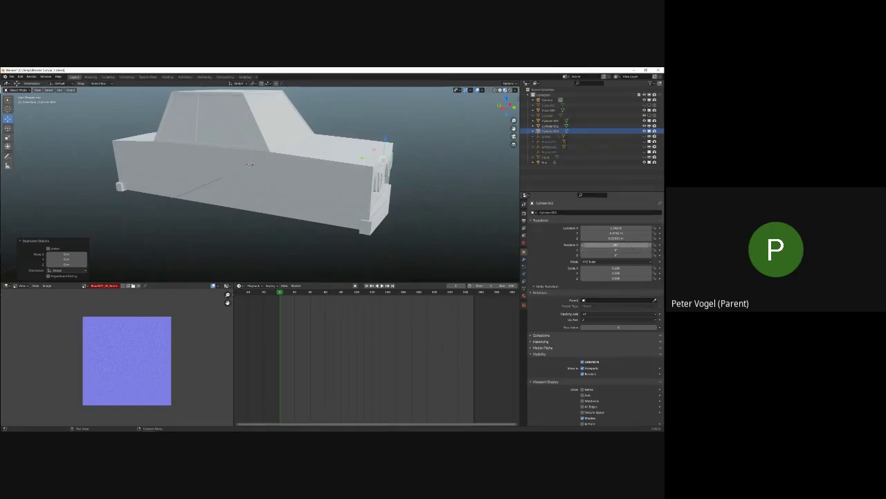
pyautogui.click(631, 245)
pyautogui.press('Return')
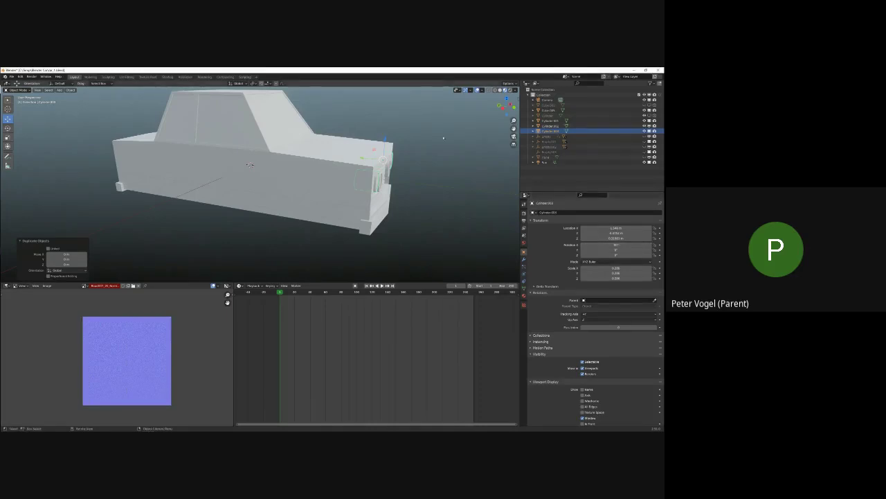
# Move the duplicated lights along the car's length onto the rear face and raise them on Z near its upper edge, then deselect everything.
pyautogui.press('g')
pyautogui.press('x')
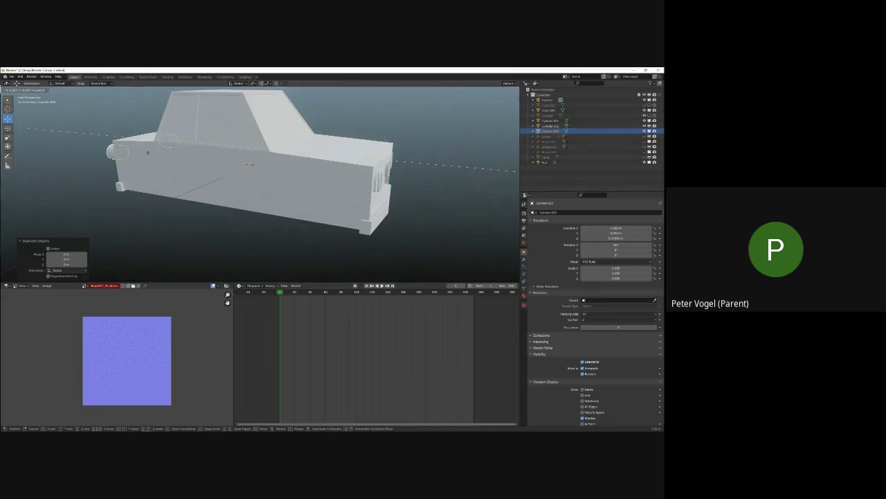
pyautogui.click(246, 165)
pyautogui.moveTo(245, 165); pyautogui.dragTo(231, 170, button='middle')
pyautogui.press('g')
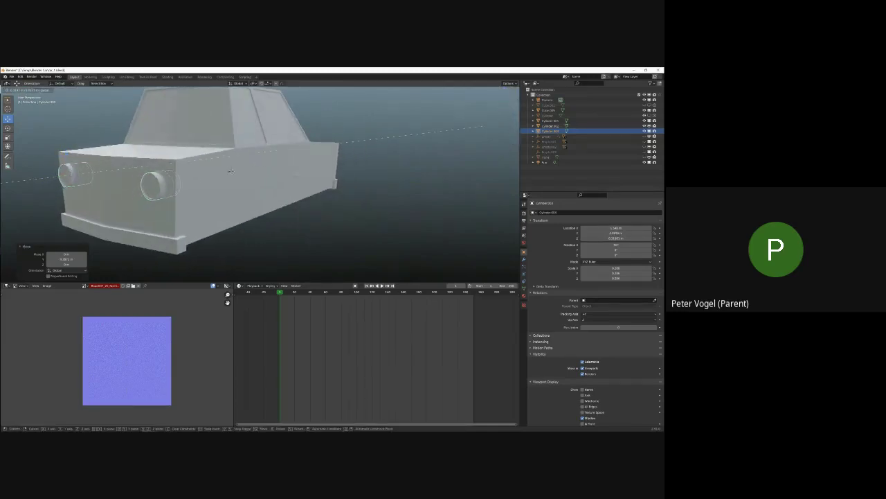
pyautogui.click(231, 170)
pyautogui.press('g')
pyautogui.press('z')
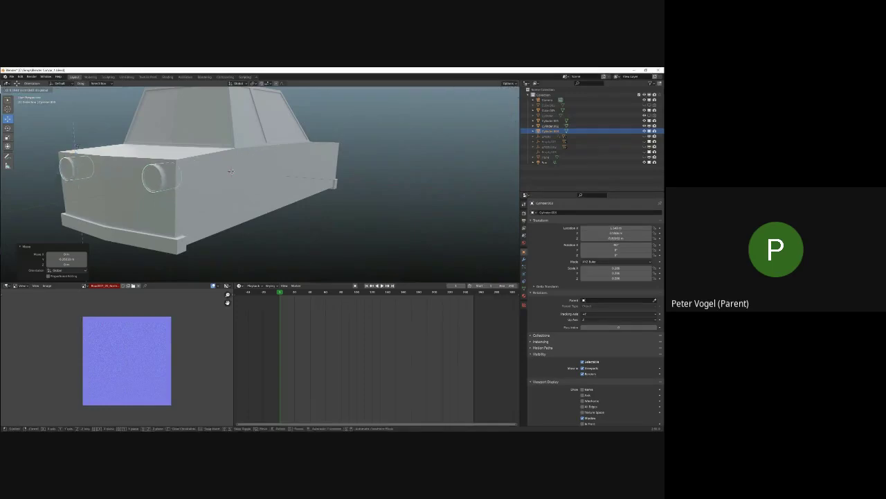
pyautogui.click(231, 170)
pyautogui.hotkey('alt', 'a')
# Add a mesh cylinder for the wheel and set its Y rotation to 90 degrees.
pyautogui.moveTo(231, 170)
pyautogui.mouseDown(button='middle')
pyautogui.moveTo(280, 177)
pyautogui.moveTo(277, 195)
pyautogui.moveTo(297, 200)
pyautogui.moveTo(214, 115)
pyautogui.moveTo(231, 118)
pyautogui.moveTo(305, 193)
pyautogui.moveTo(266, 194)
pyautogui.mouseUp(button='middle')
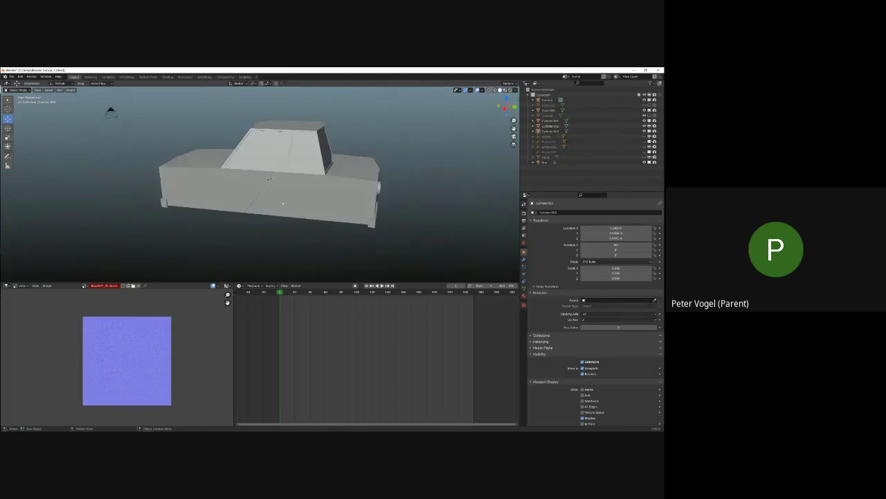
pyautogui.moveTo(289, 202); pyautogui.dragTo(315, 198, button='middle')
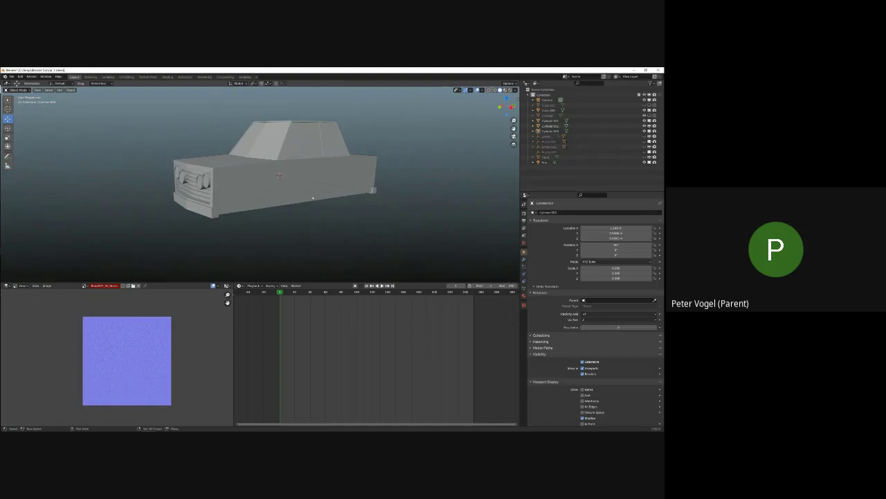
pyautogui.hotkey('shift', 'a')
pyautogui.moveTo(313, 197)
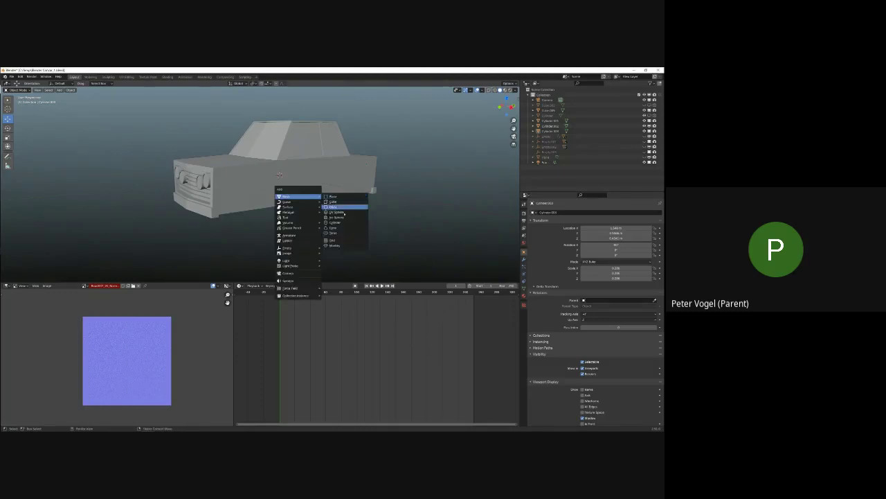
pyautogui.click(335, 222)
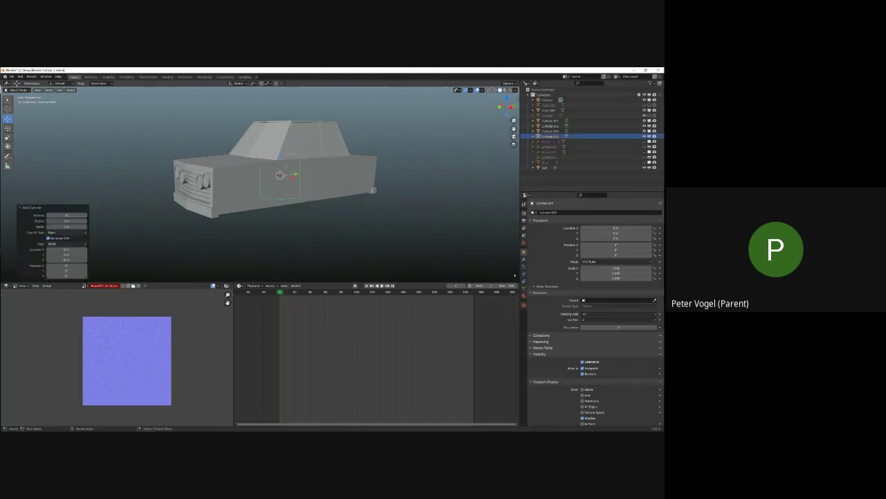
pyautogui.click(614, 250)
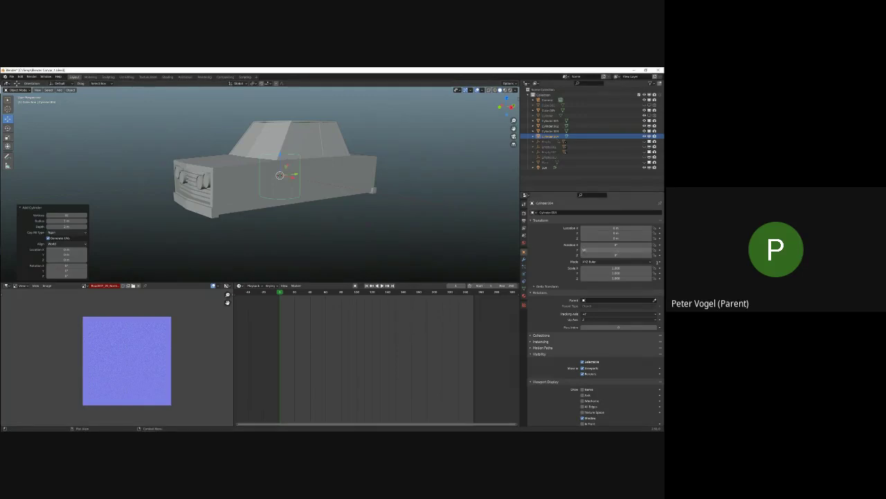
pyautogui.write('90')
pyautogui.press('Return')
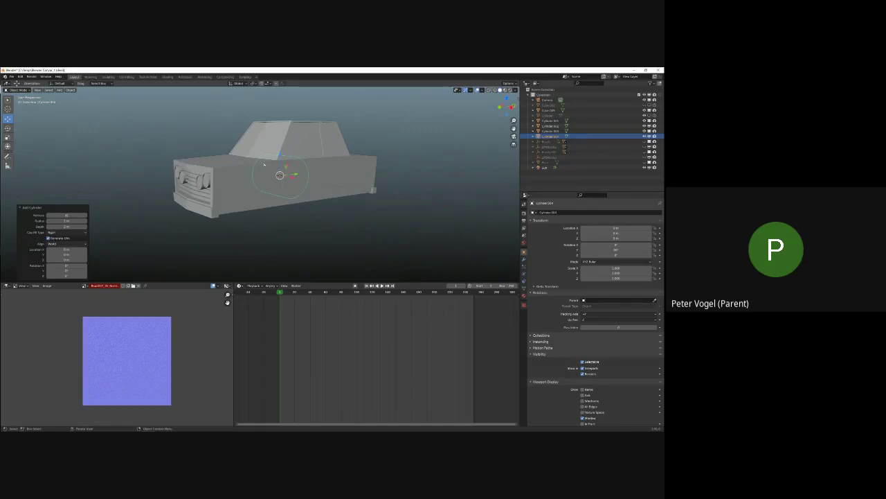
# Move the cylinder out to the side of the car and into the rear wheel position at the body's lower edge.
pyautogui.moveTo(280, 155); pyautogui.dragTo(324, 206)
pyautogui.press('KP_3')
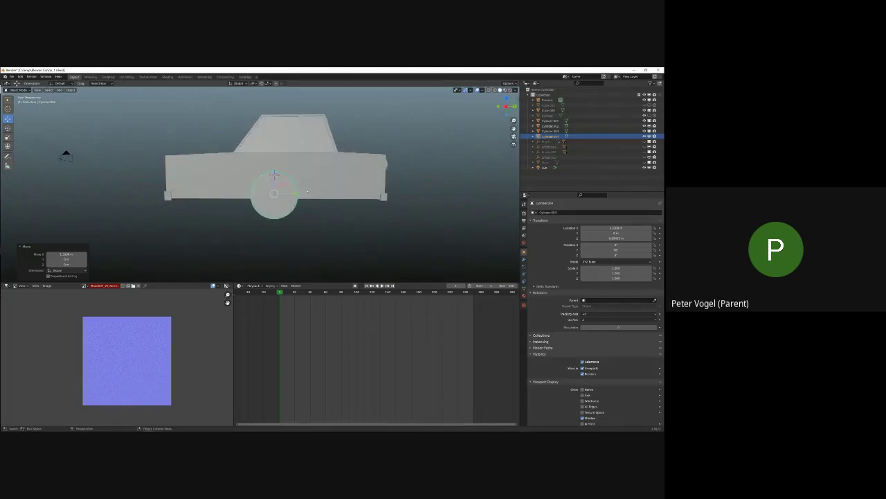
pyautogui.moveTo(307, 191); pyautogui.dragTo(343, 180, button='middle')
pyautogui.press('g')
pyautogui.press('y')
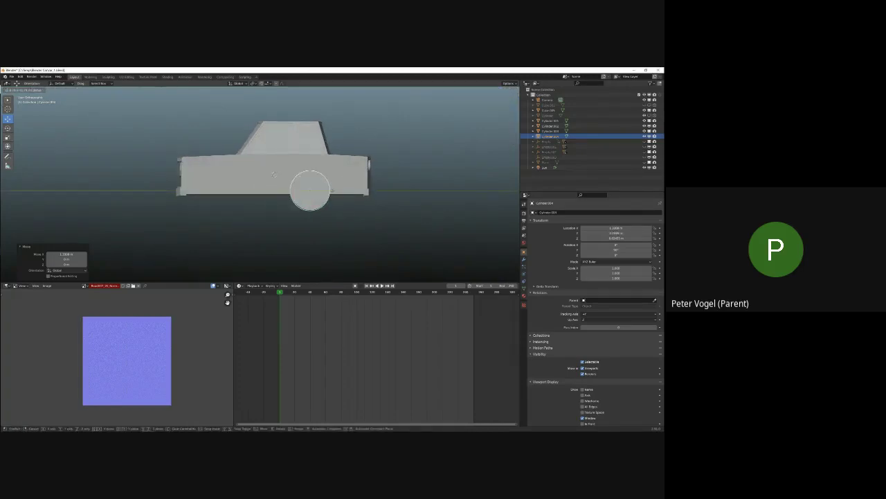
pyautogui.press('z')
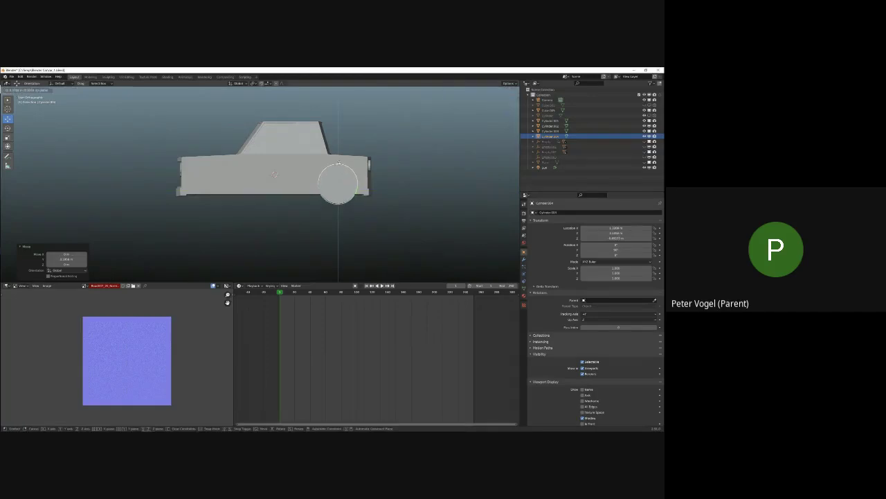
pyautogui.click(274, 174)
# Enter Edit Mode on the wheel cylinder and select its outward-facing circular face.
pyautogui.moveTo(274, 174); pyautogui.dragTo(271, 176, button='middle')
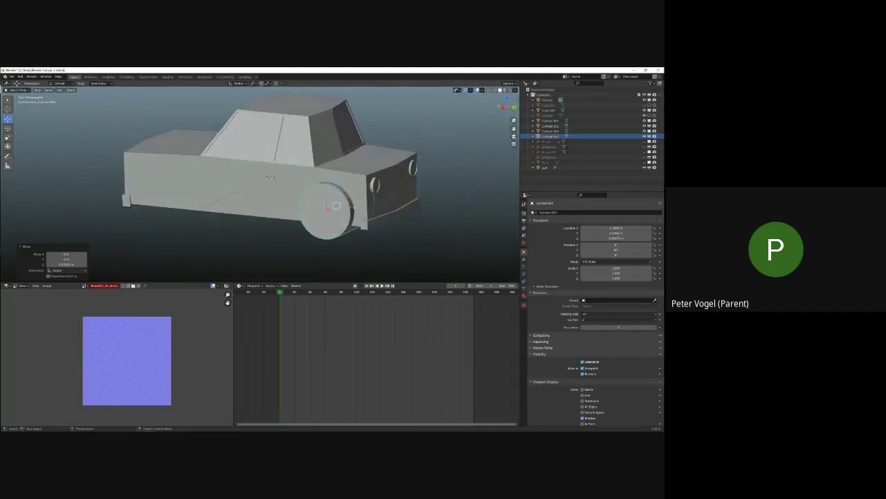
pyautogui.scroll(1, 270, 176)
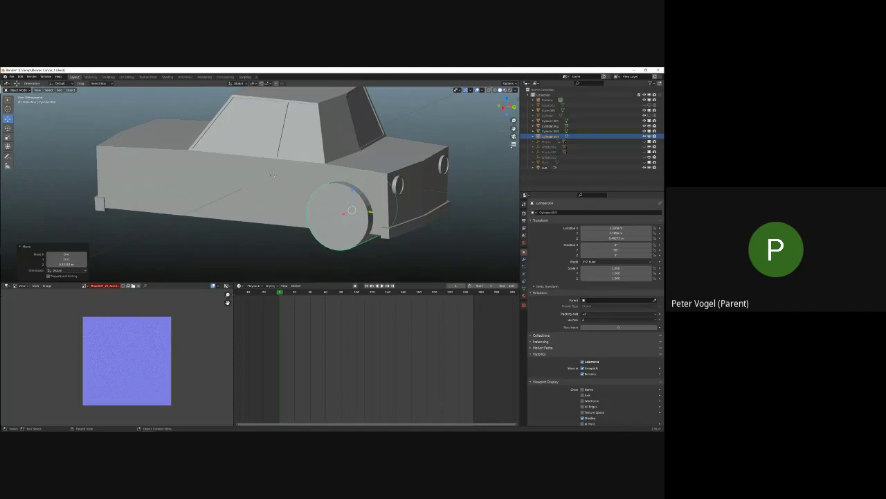
pyautogui.scroll(3, 272, 175)
pyautogui.keyDown('shift'); pyautogui.moveTo(273, 175); pyautogui.dragTo(218, 143, button='middle'); pyautogui.keyUp('shift')
pyautogui.press('Tab')
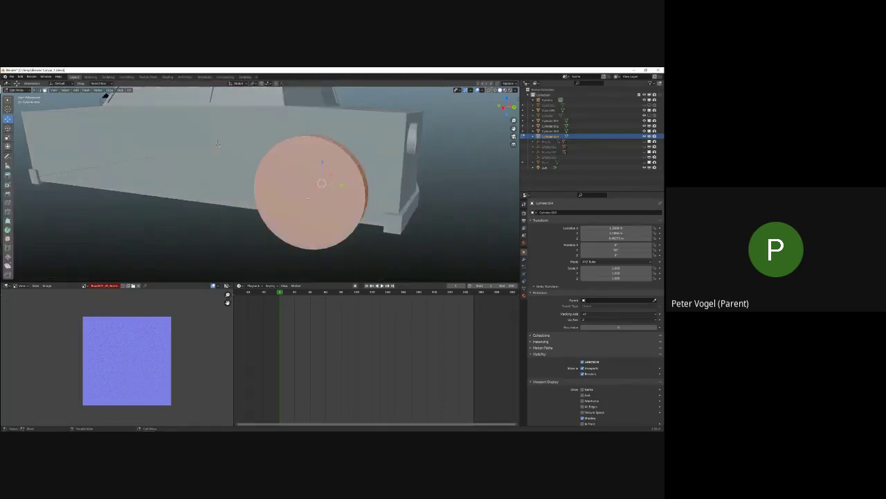
pyautogui.click(308, 198)
pyautogui.press('i')
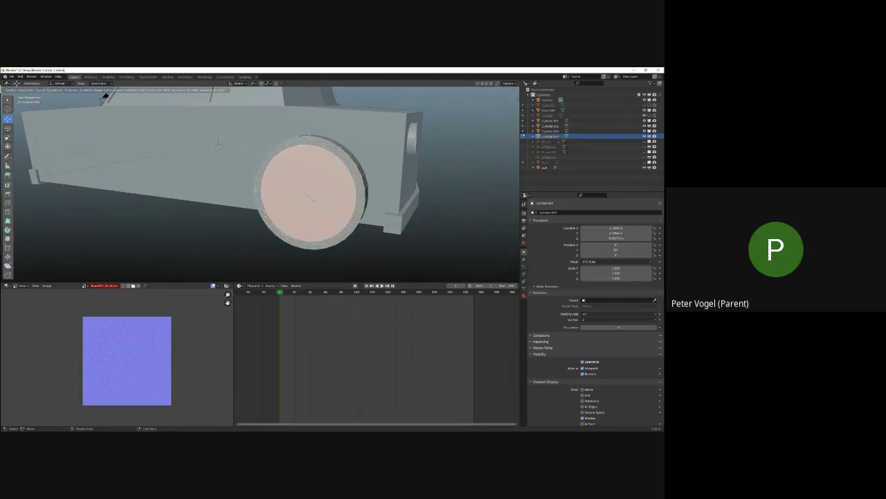
pyautogui.press('Escape')
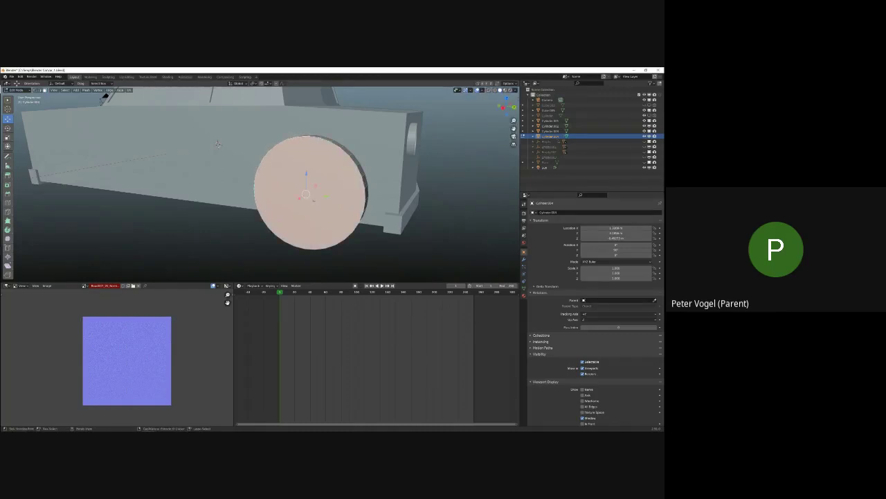
pyautogui.hotkey('ctrl', 'l')
pyautogui.click(338, 202)
# Bevel the rim of the wheel's outer face with a narrow width and add two extra segments to round it.
pyautogui.scroll(2, 338, 202)
pyautogui.scroll(-1, 338, 203)
pyautogui.moveTo(208, 137); pyautogui.dragTo(241, 141, button='middle')
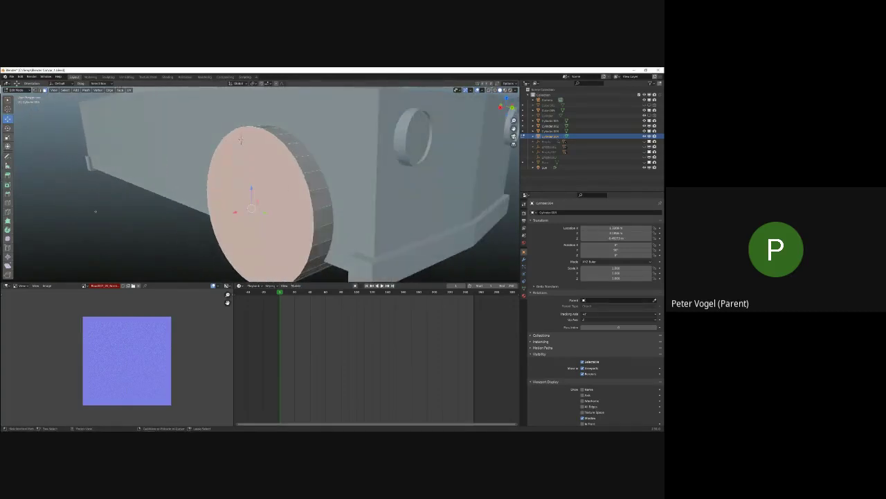
pyautogui.hotkey('ctrl', 'b')
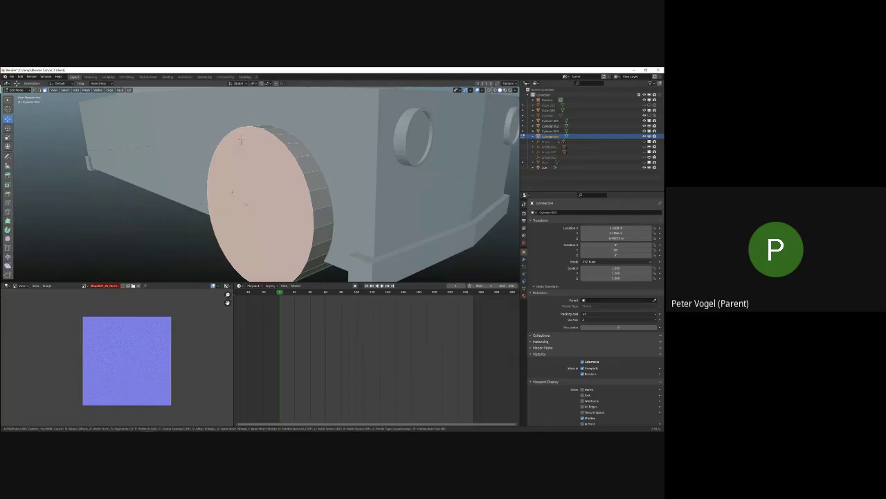
pyautogui.click(241, 141)
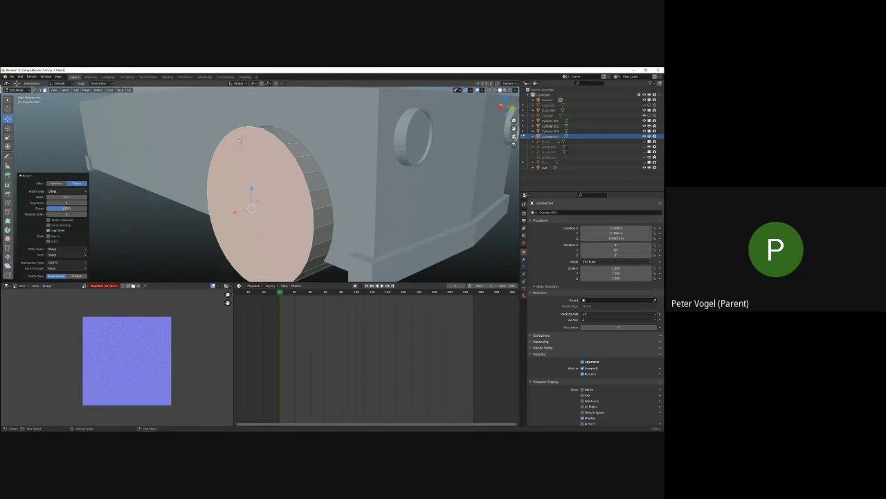
pyautogui.click(27, 176)
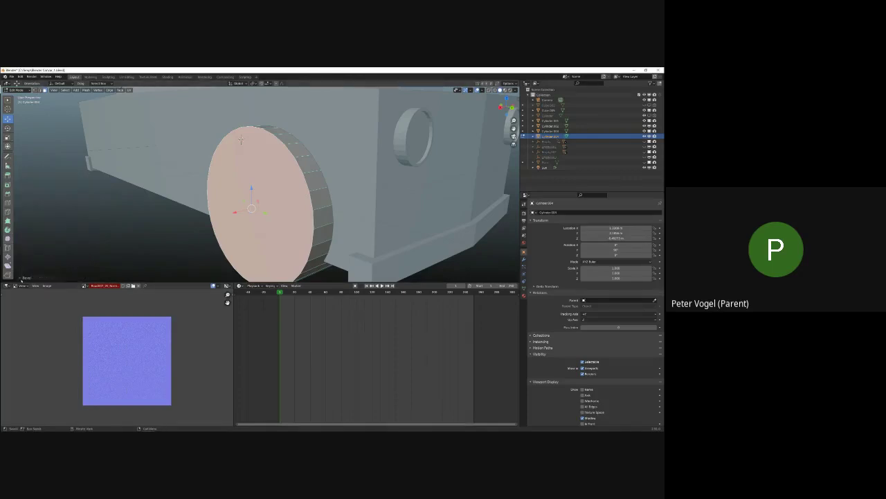
pyautogui.click(46, 277)
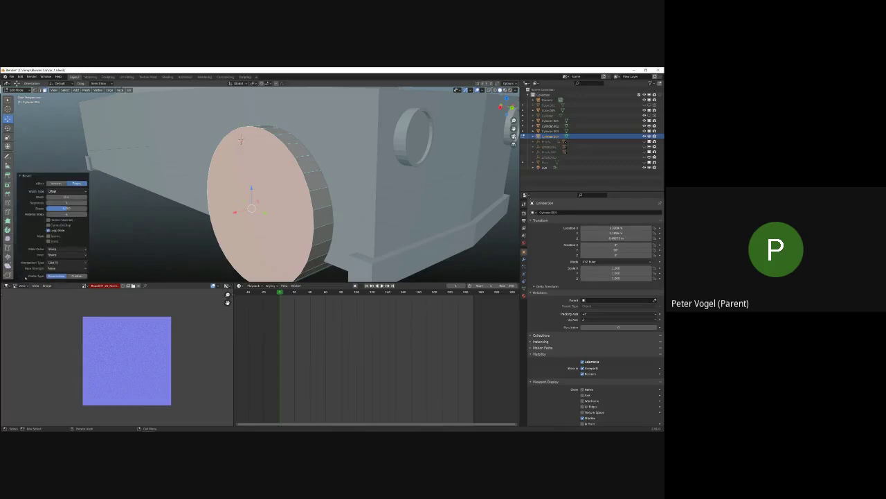
pyautogui.moveTo(66, 197); pyautogui.dragTo(69, 198)
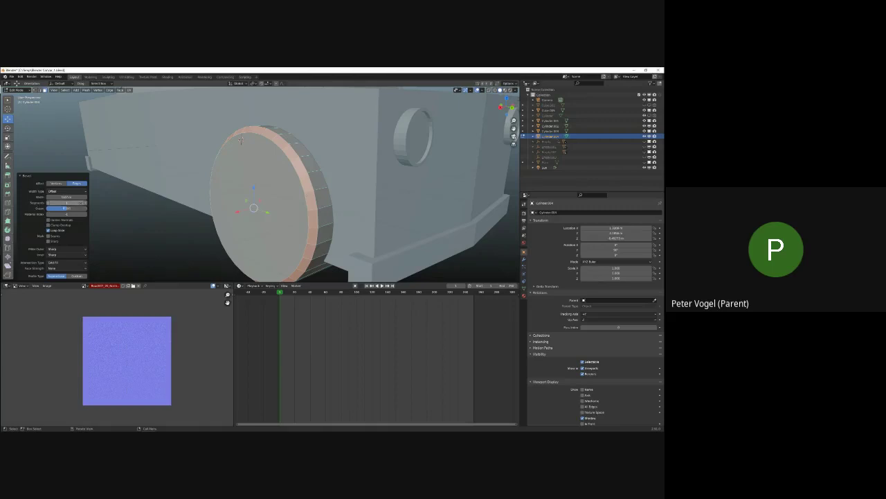
pyautogui.click(86, 203)
pyautogui.click(86, 203)
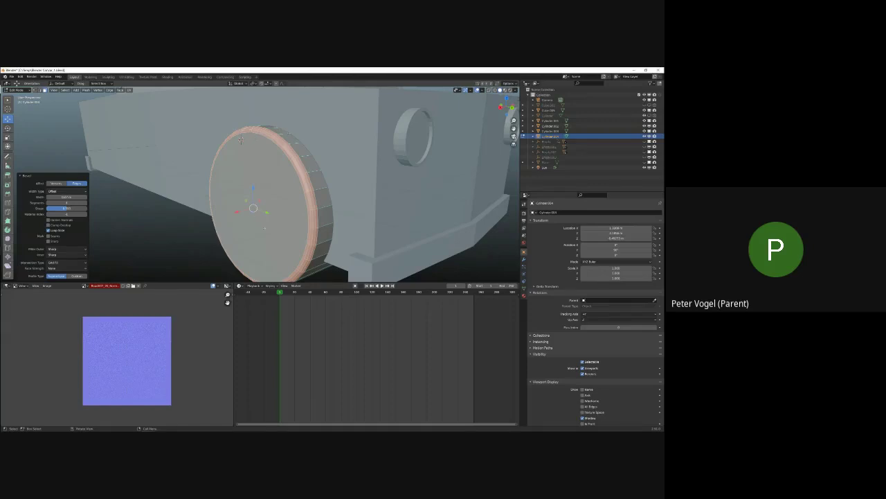
# Inset the wheel's outer circular face slightly and extrude it a little outward.
pyautogui.click(241, 139)
pyautogui.press('i')
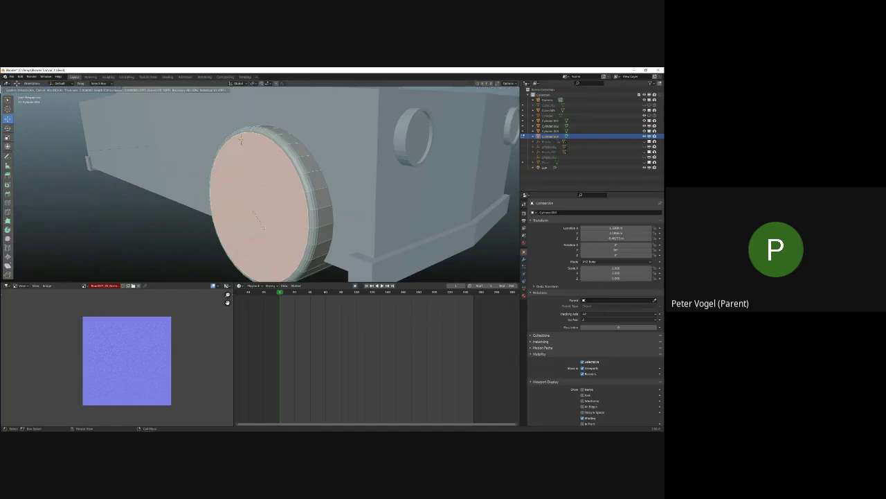
pyautogui.click(241, 140)
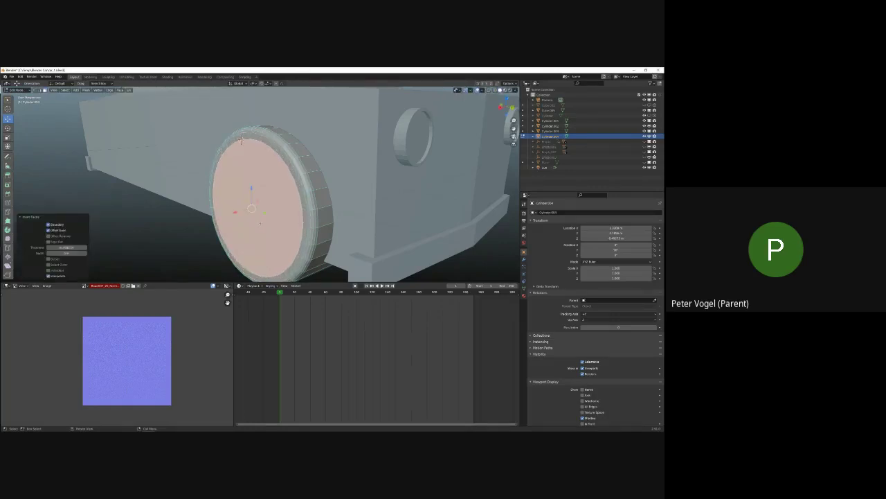
pyautogui.press('e')
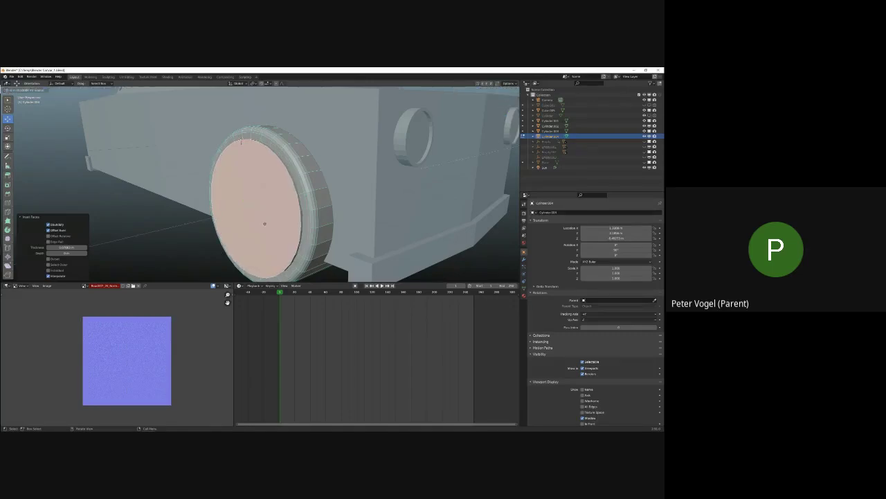
pyautogui.click(241, 140)
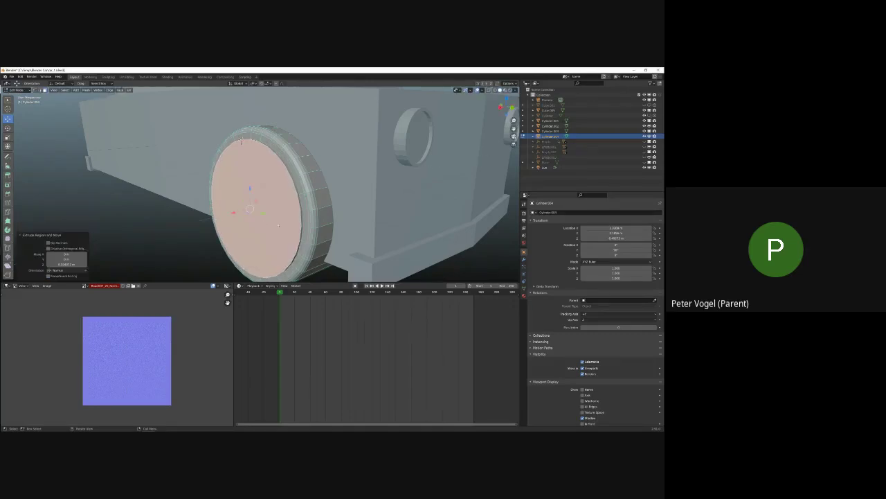
# Inset the wheel's raised outer face again and extrude it inward in stages to form a deep rim recess.
pyautogui.press('i')
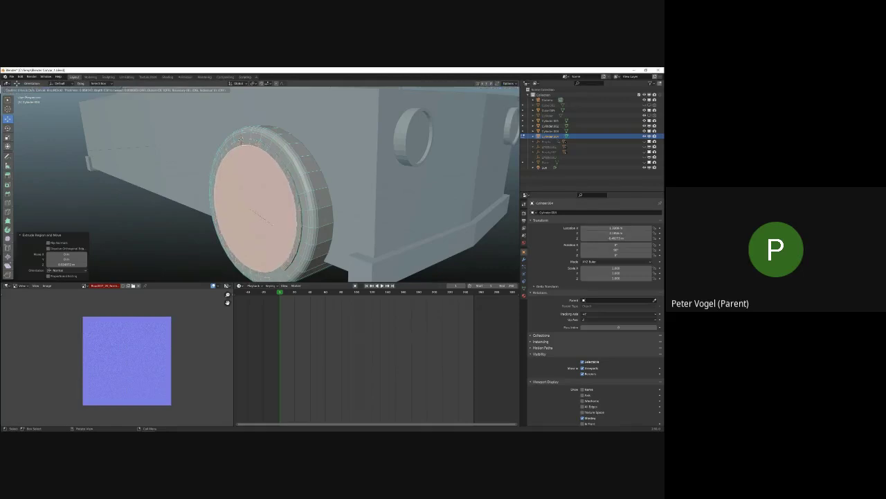
pyautogui.click(240, 140)
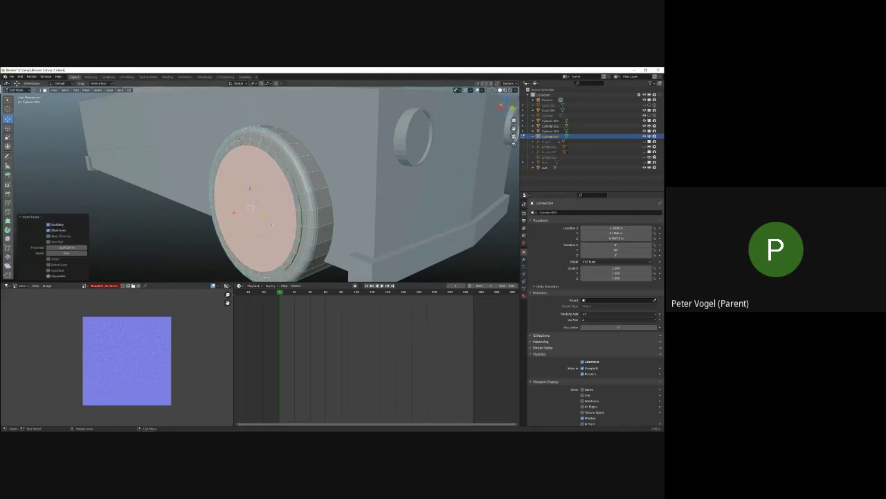
pyautogui.press('e')
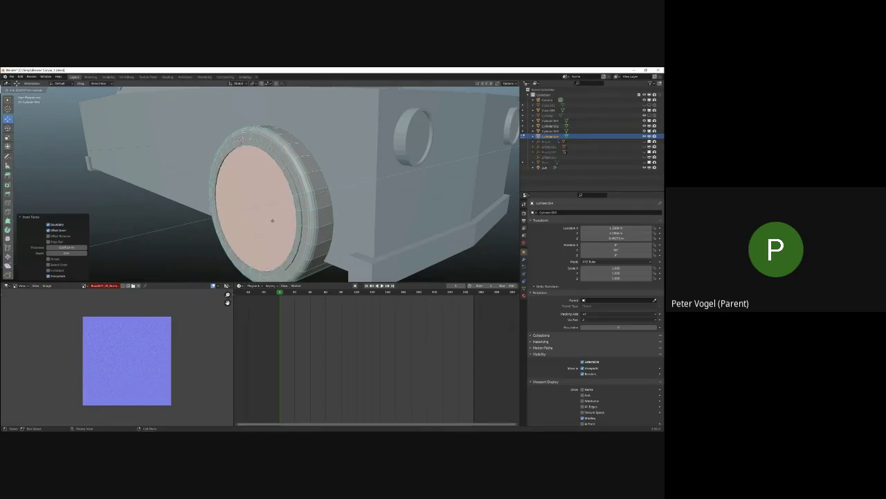
pyautogui.click(272, 220)
pyautogui.press('s')
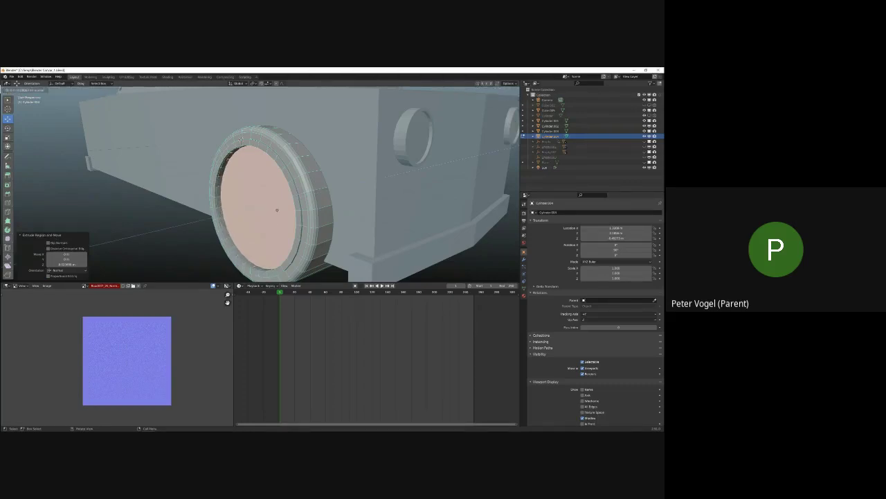
pyautogui.click(277, 210)
pyautogui.press('e')
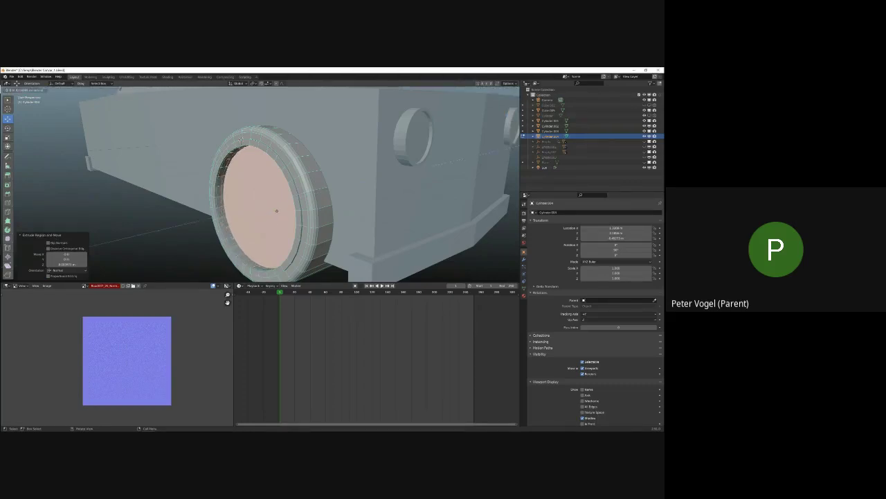
pyautogui.click(283, 207)
# Inset the recessed wheel face down to a small central circle and extrude it outward as a hub.
pyautogui.moveTo(240, 138); pyautogui.dragTo(245, 137, button='middle')
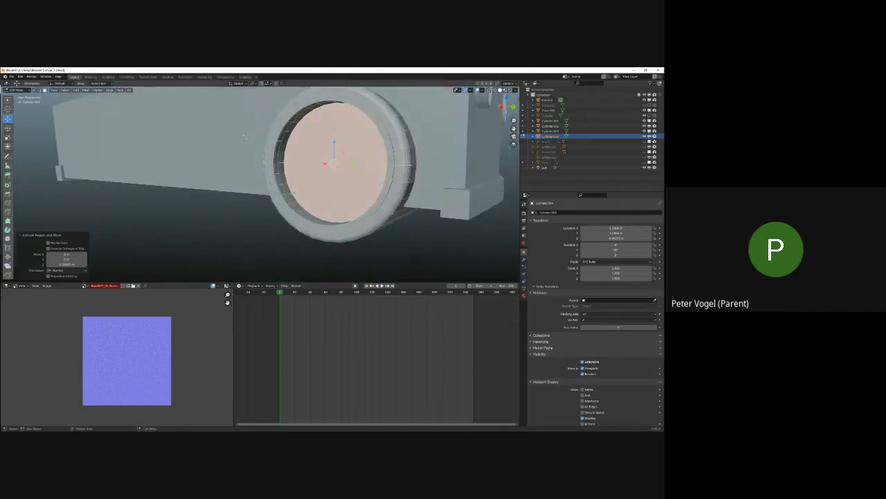
pyautogui.press('i')
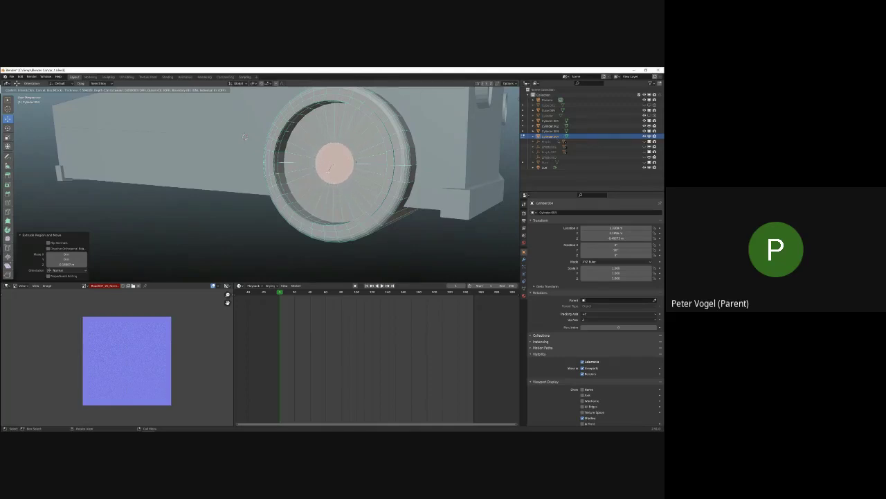
pyautogui.click(327, 171)
pyautogui.moveTo(328, 171); pyautogui.dragTo(288, 184, button='middle')
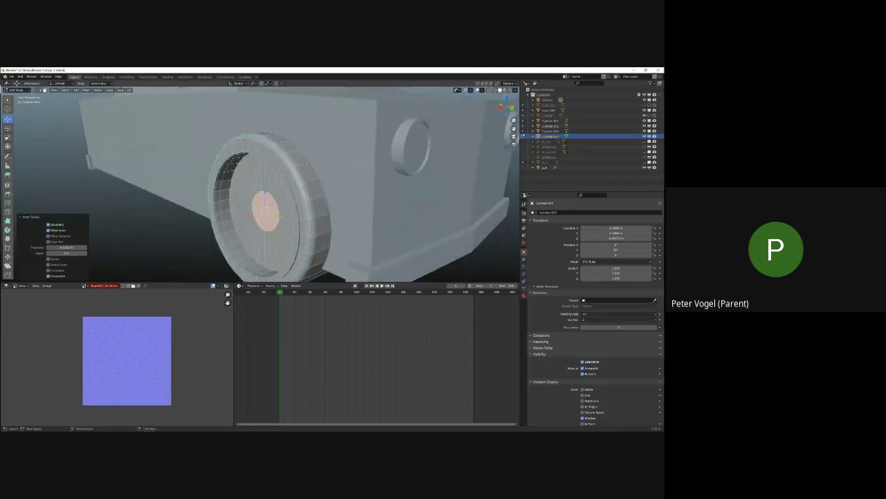
pyautogui.press('e')
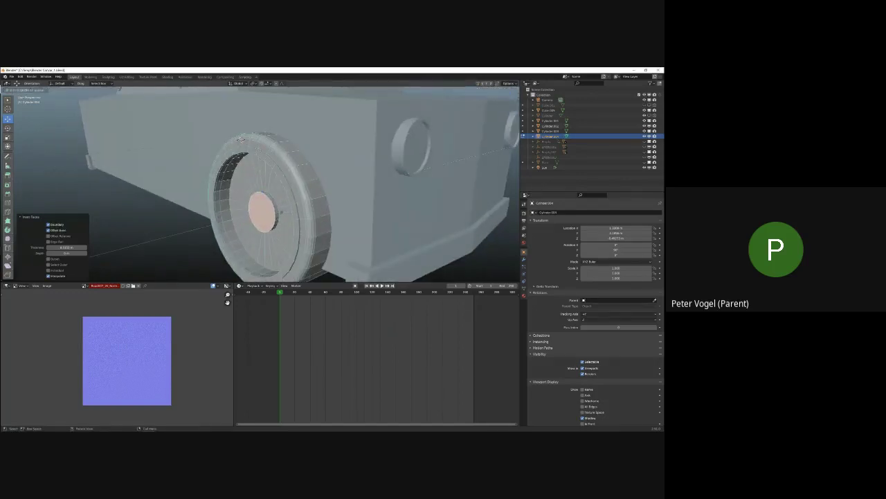
pyautogui.click(241, 139)
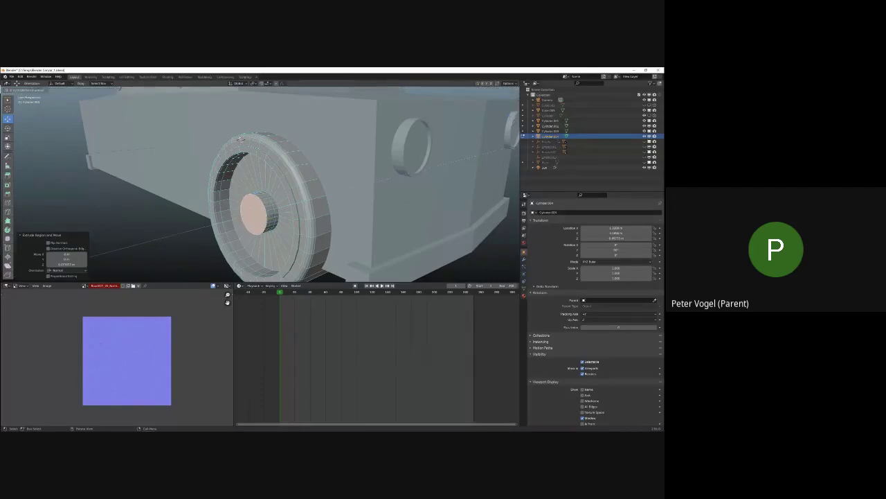
# Lengthen the wheel's hub with a second outward extrusion and scale its end face down slightly.
pyautogui.click(241, 139)
pyautogui.press('s')
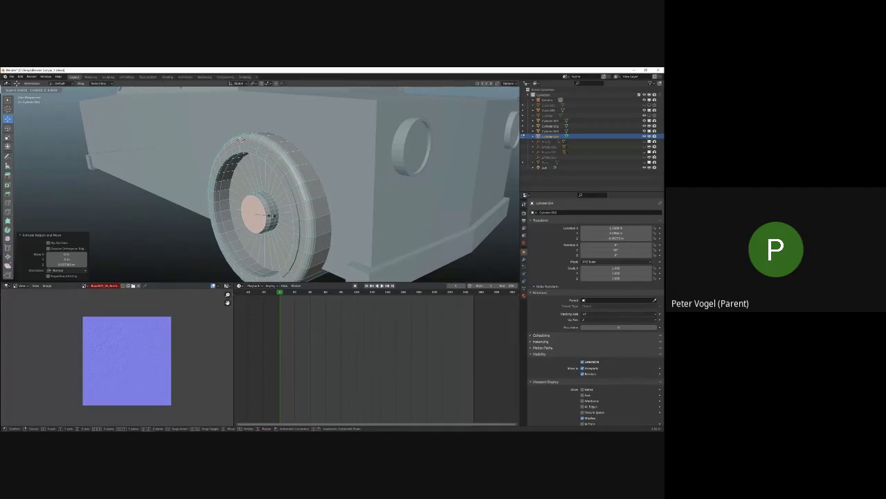
pyautogui.click(271, 217)
# Select every other side face in the ring around the wheel's central hub.
pyautogui.moveTo(271, 217); pyautogui.dragTo(284, 194, button='middle')
pyautogui.scroll(3, 279, 200)
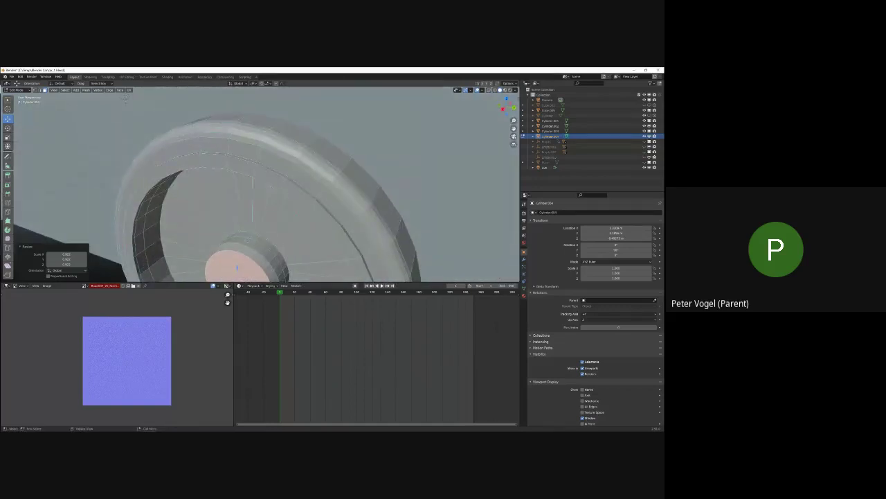
pyautogui.click(250, 244)
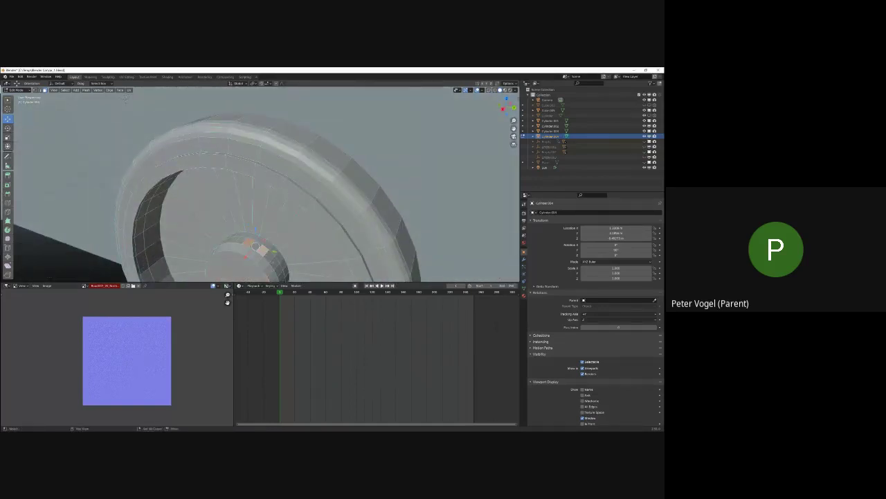
pyautogui.keyDown('shift'); pyautogui.moveTo(272, 235); pyautogui.dragTo(262, 123, button='middle'); pyautogui.keyUp('shift')
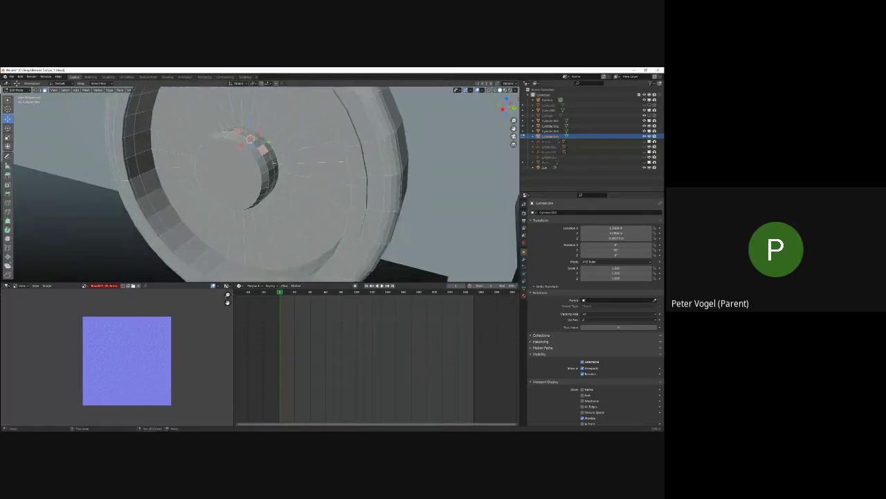
pyautogui.keyDown('shift'); pyautogui.click(271, 165); pyautogui.keyUp('shift')
pyautogui.moveTo(271, 166); pyautogui.dragTo(248, 184, button='middle')
pyautogui.keyDown('shift'); pyautogui.click(373, 197); pyautogui.keyUp('shift')
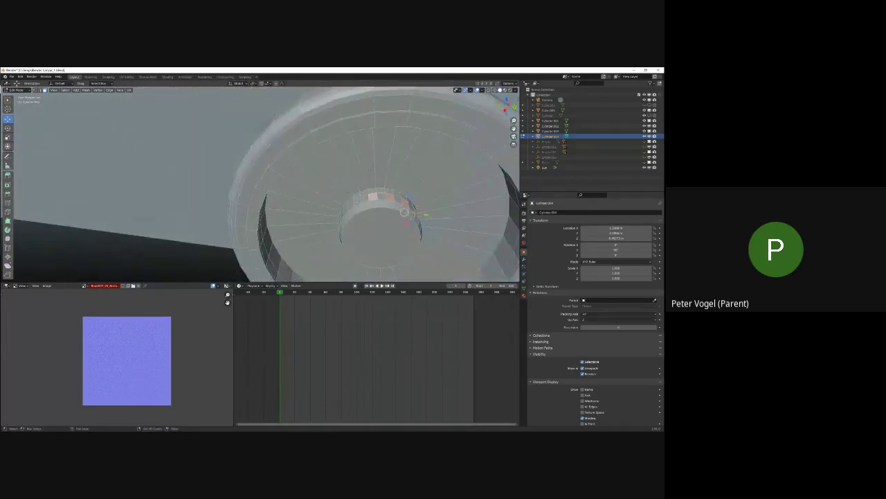
pyautogui.keyDown('shift'); pyautogui.click(357, 202); pyautogui.keyUp('shift')
pyautogui.keyDown('shift'); pyautogui.click(347, 211); pyautogui.keyUp('shift')
pyautogui.moveTo(365, 217); pyautogui.dragTo(308, 142, button='middle')
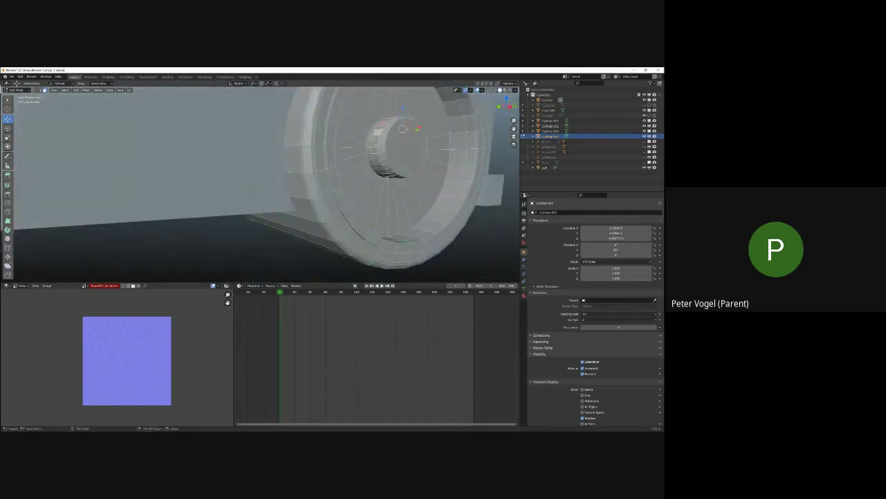
pyautogui.keyDown('shift'); pyautogui.click(374, 144); pyautogui.keyUp('shift')
pyautogui.keyDown('shift'); pyautogui.click(375, 156); pyautogui.keyUp('shift')
pyautogui.keyDown('shift'); pyautogui.click(378, 167); pyautogui.keyUp('shift')
pyautogui.moveTo(378, 167); pyautogui.dragTo(320, 145, button='middle')
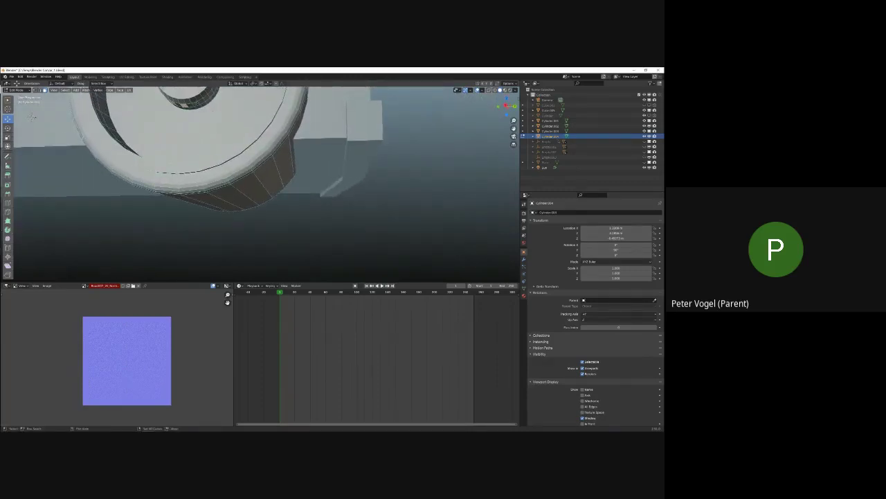
# Extrude the selected hub faces along their normals out to the rim as spokes and shift the spoke ends along X.
pyautogui.moveTo(31, 117); pyautogui.dragTo(153, 147, button='middle')
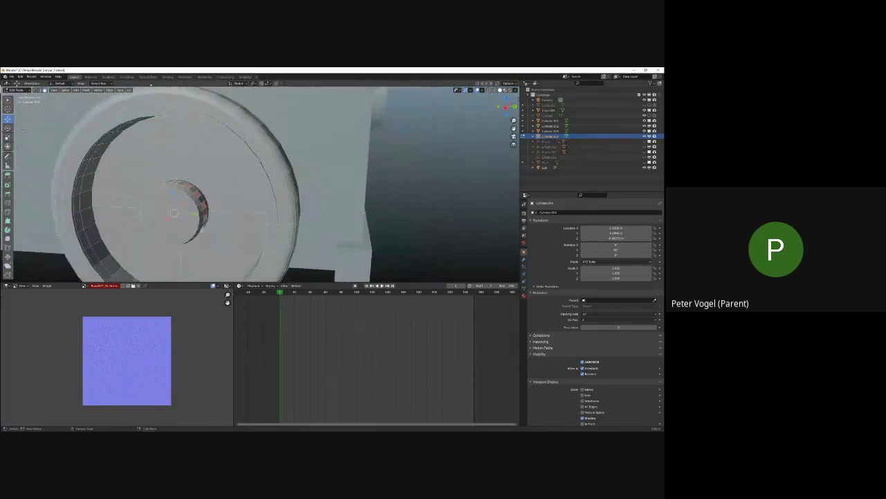
pyautogui.click(121, 90)
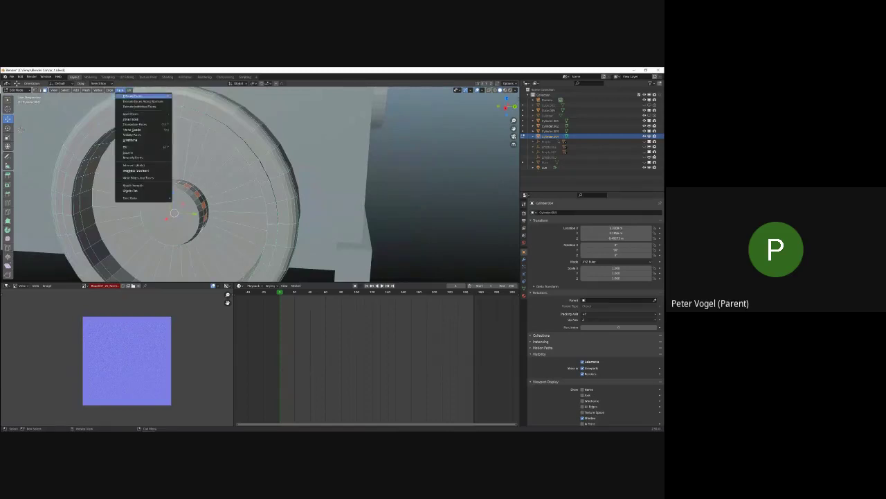
pyautogui.click(135, 95)
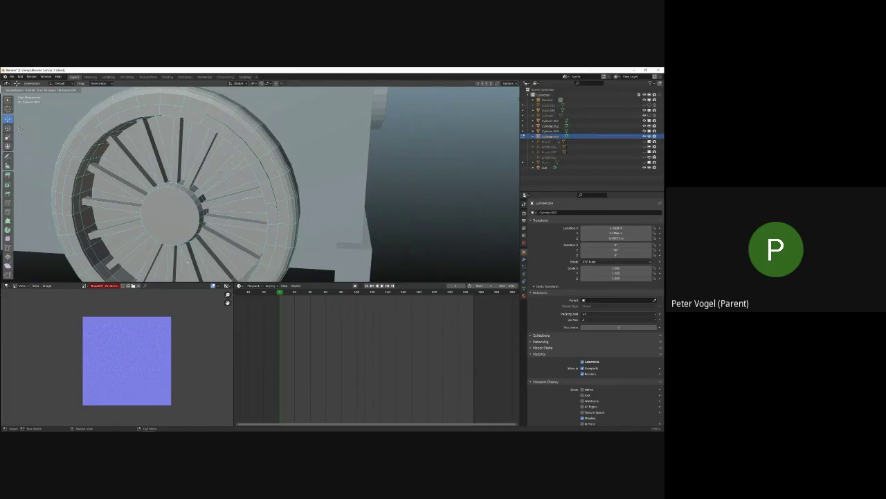
pyautogui.click(21, 130)
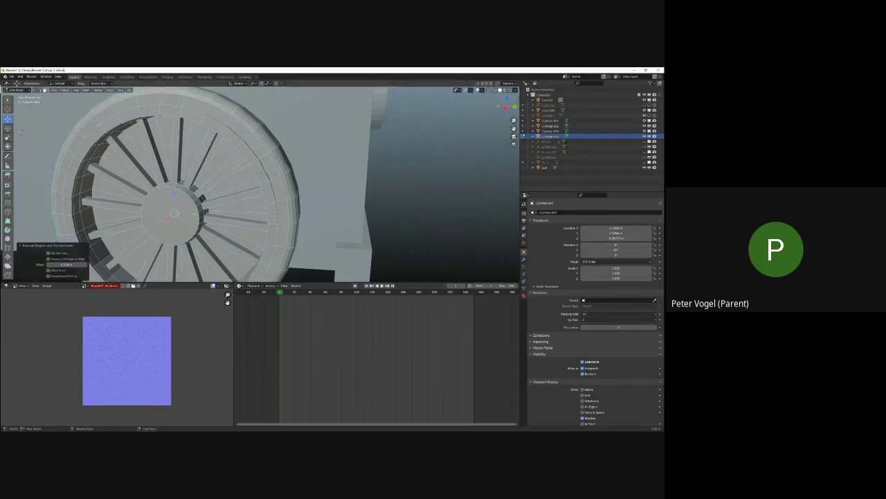
pyautogui.press('g')
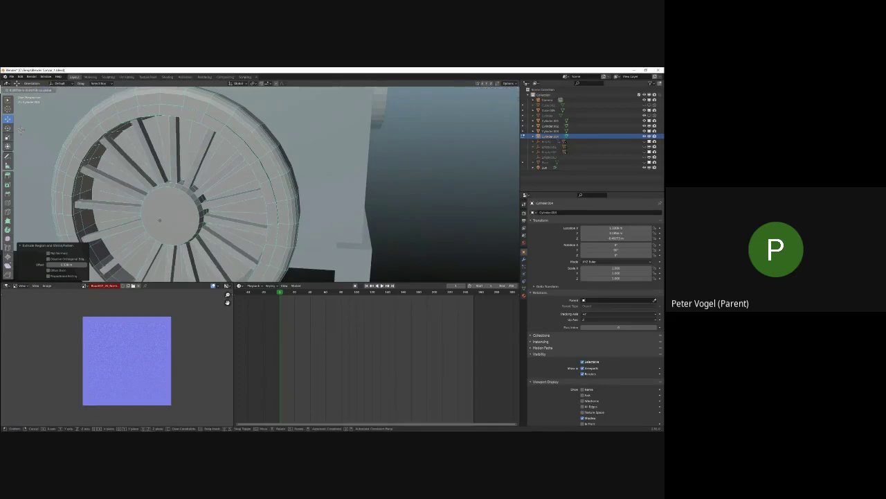
pyautogui.click(21, 130)
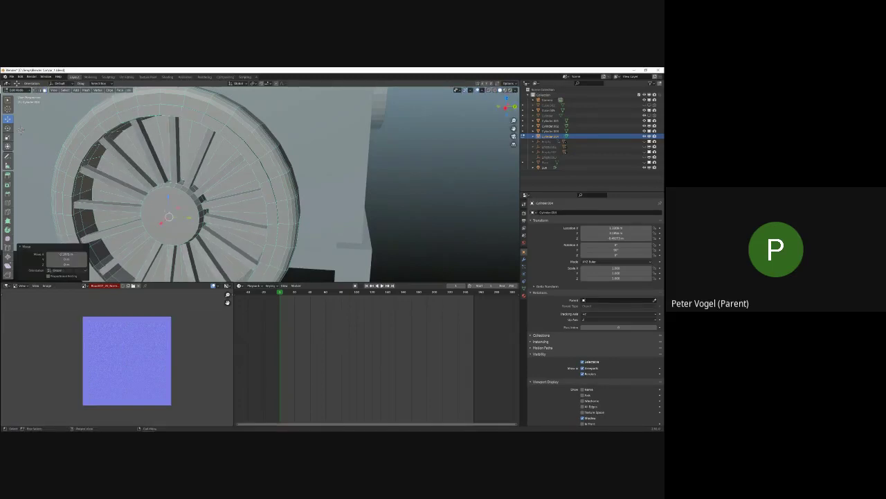
# Move the wheel's inward-facing circular face along X toward its outer side to make the wheel thinner.
pyautogui.moveTo(21, 130); pyautogui.dragTo(297, 186, button='middle')
pyautogui.scroll(-2, 247, 211)
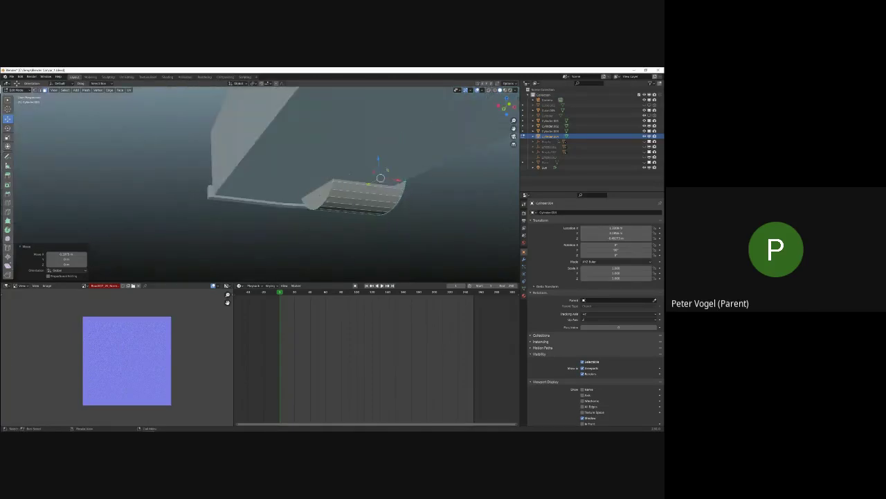
pyautogui.click(315, 196)
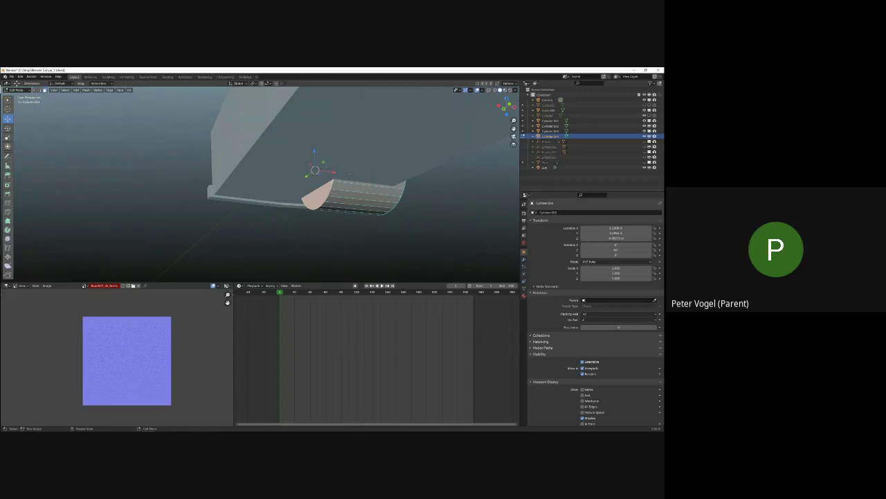
pyautogui.press('g')
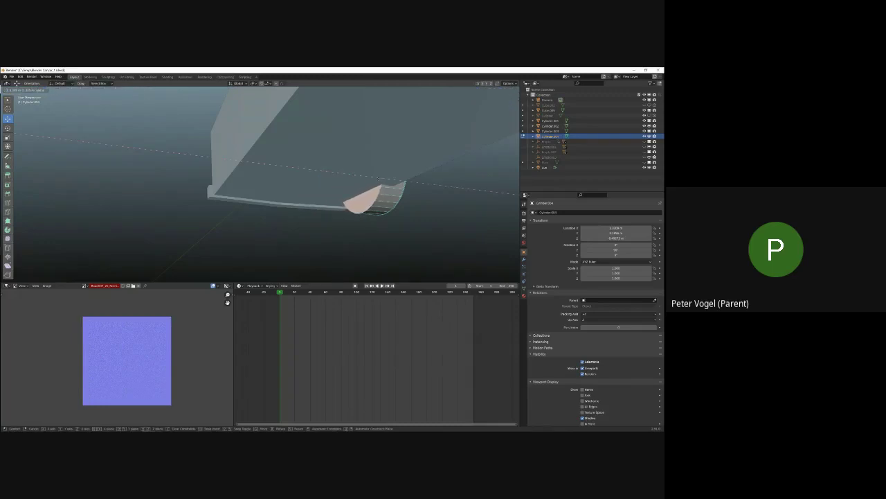
pyautogui.press('Return')
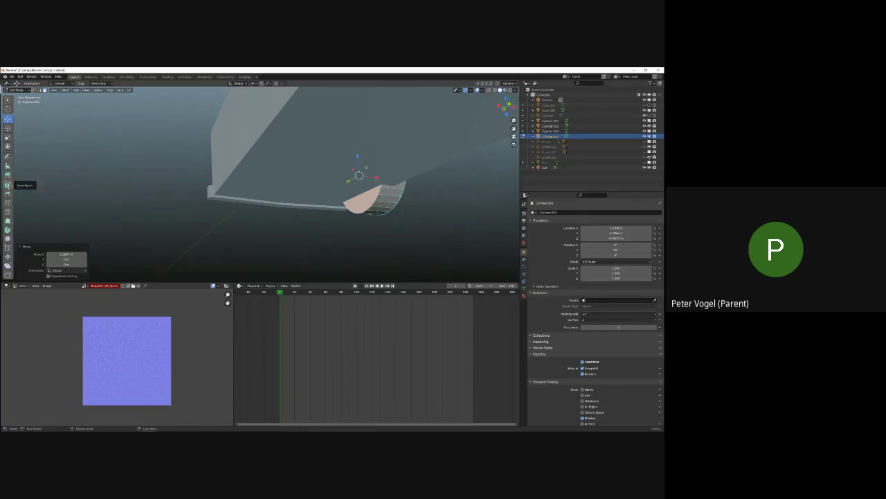
# Bevel the rim of the wheel's inward-facing circular face with a narrow width.
pyautogui.click(8, 194)
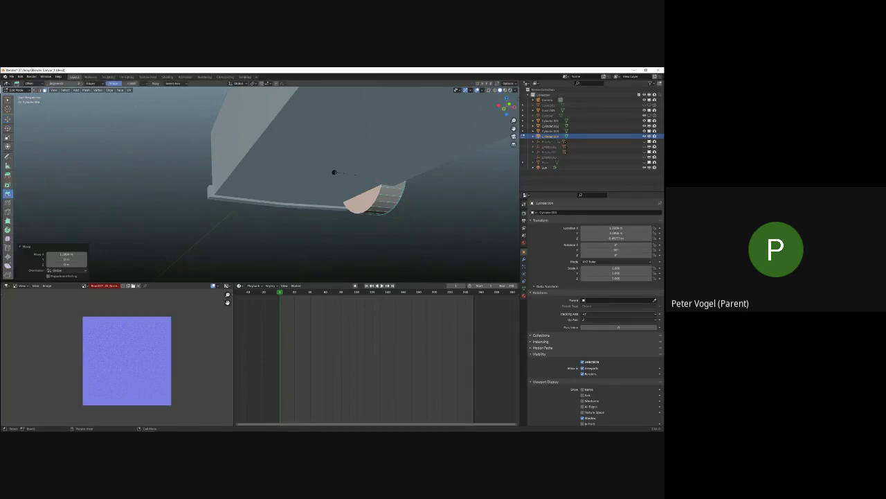
pyautogui.moveTo(320, 164); pyautogui.dragTo(317, 160)
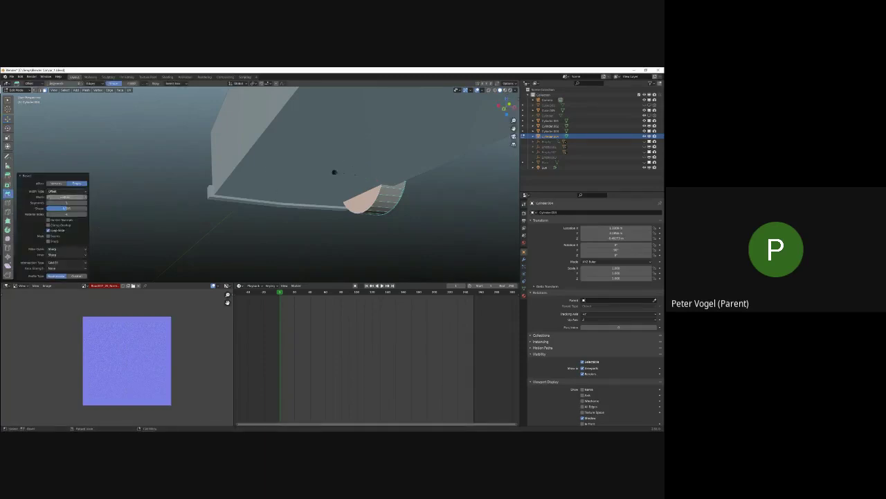
pyautogui.moveTo(67, 197); pyautogui.dragTo(86, 202)
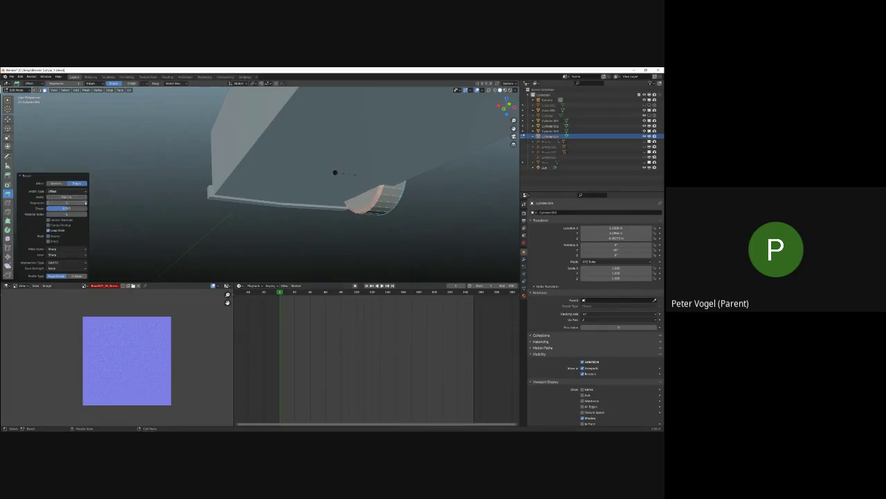
# Return to Object Mode and reposition the finished wheel slightly along the Y axis beside the car body.
pyautogui.moveTo(158, 241); pyautogui.dragTo(334, 213, button='middle')
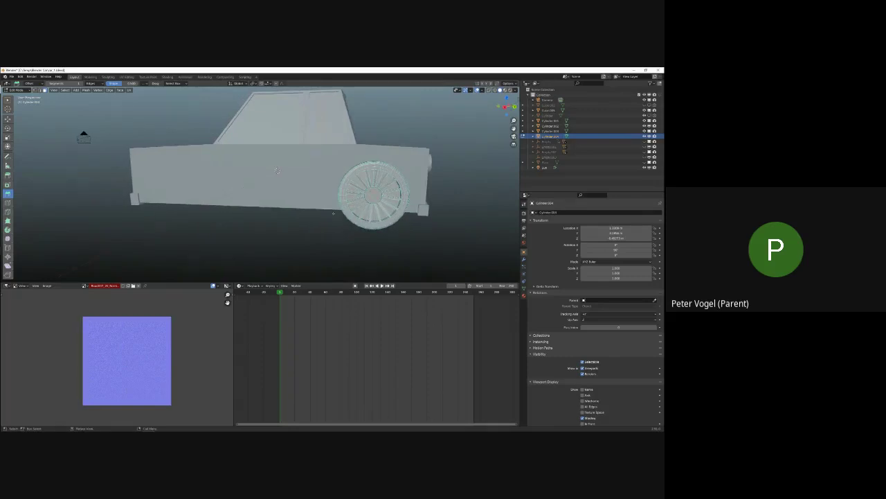
pyautogui.press('Tab')
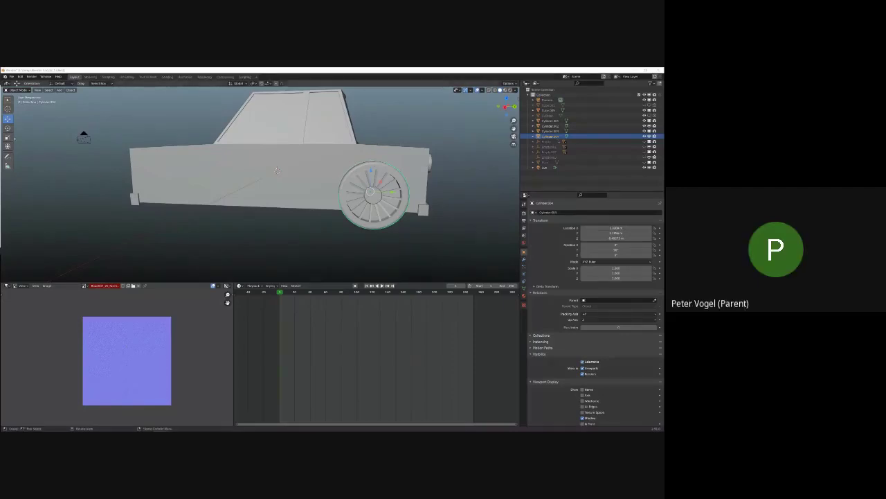
pyautogui.moveTo(277, 170); pyautogui.dragTo(296, 179, button='middle')
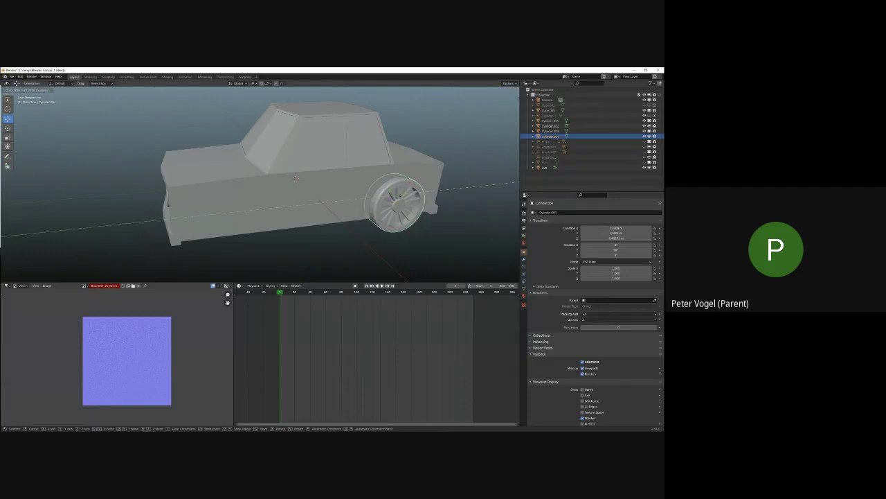
pyautogui.click(295, 179)
# Mirror the wheel across the X axis with a Mirror modifier using the car body as mirror object, and apply the modifier.
pyautogui.moveTo(295, 179); pyautogui.dragTo(227, 176, button='middle')
pyautogui.moveTo(341, 193); pyautogui.dragTo(350, 197, button='middle')
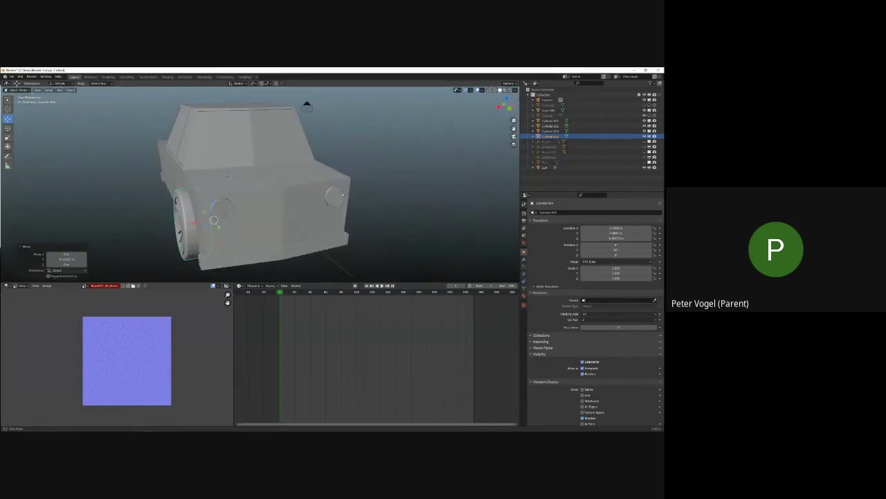
pyautogui.click(524, 261)
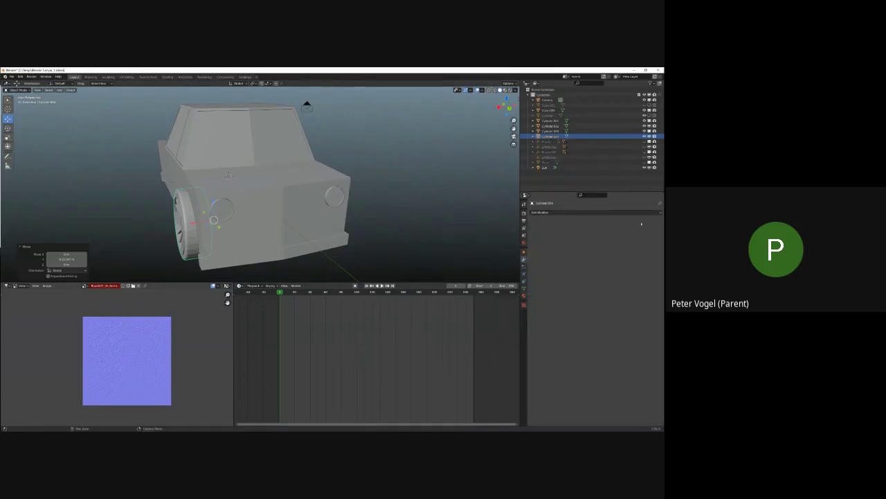
pyautogui.click(571, 212)
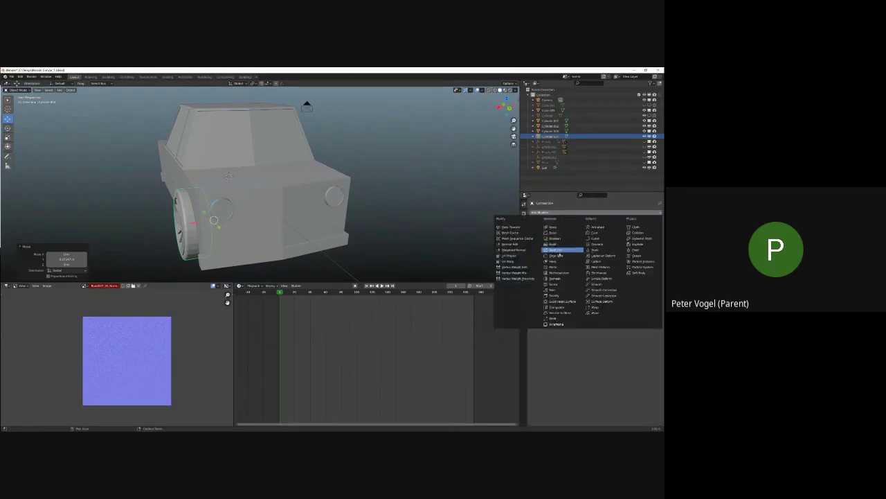
pyautogui.click(554, 267)
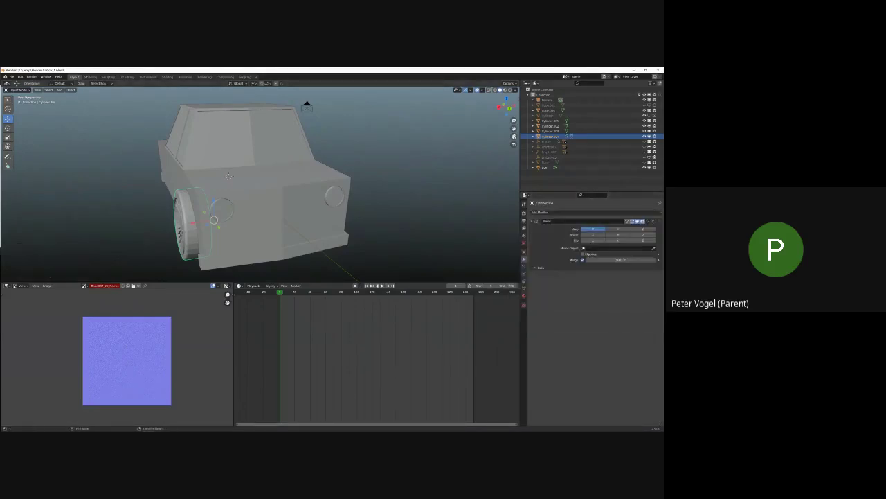
pyautogui.click(654, 248)
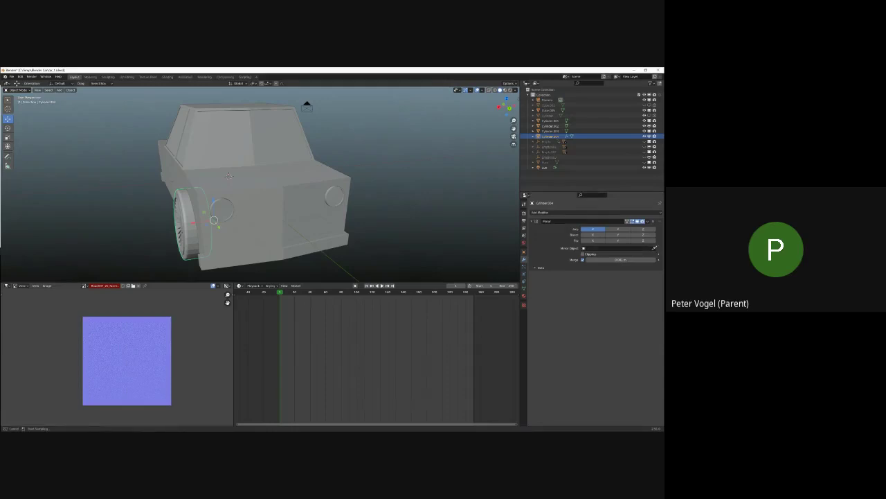
pyautogui.click(273, 187)
pyautogui.moveTo(322, 206); pyautogui.dragTo(402, 192, button='middle')
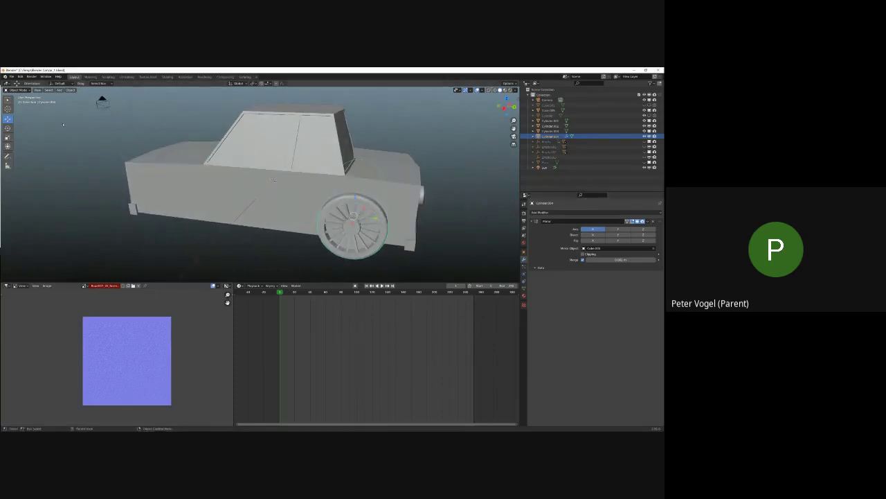
pyautogui.click(649, 220)
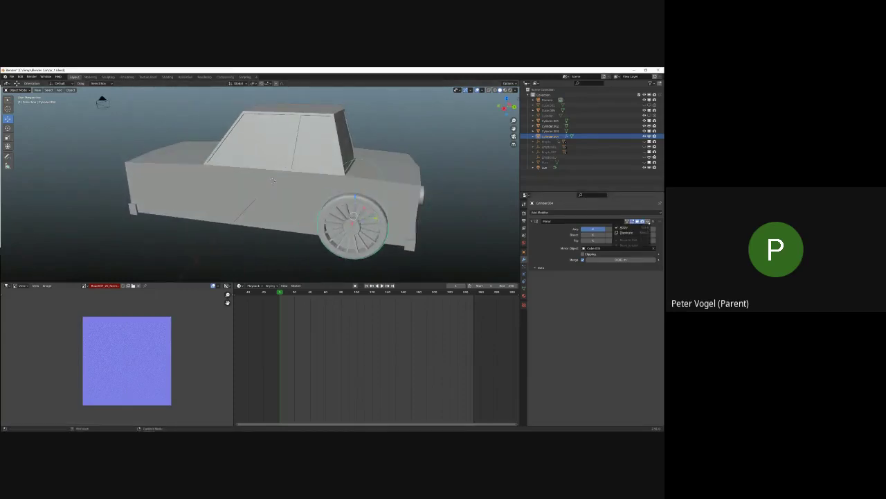
pyautogui.click(624, 227)
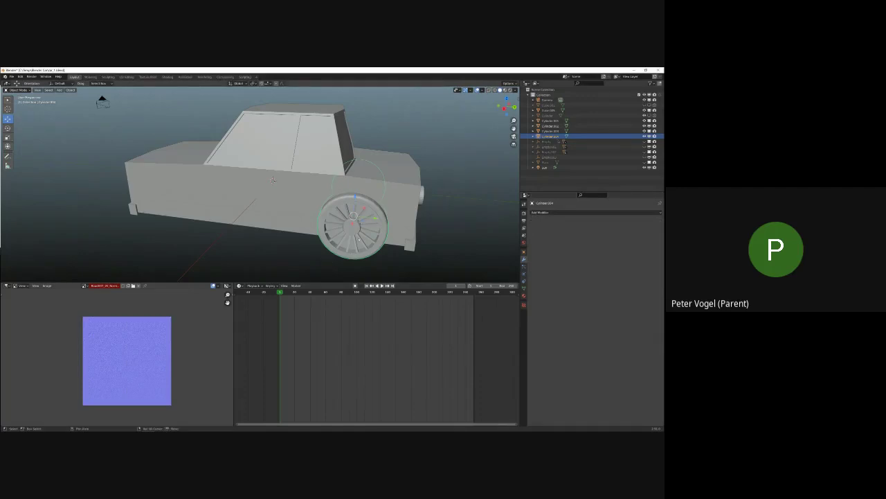
# Duplicate the mirrored front wheel pair and move the copy along the Y axis to the rear of the car.
pyautogui.hotkey('shift', 'd')
pyautogui.rightClick(217, 229)
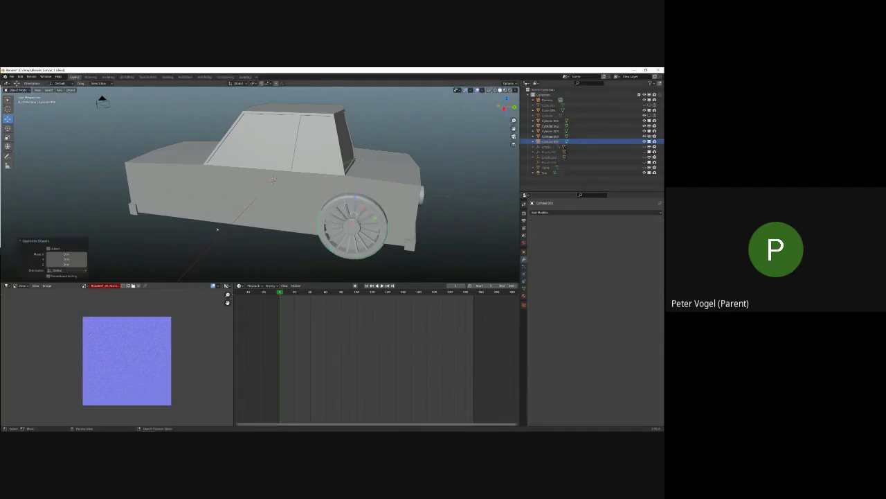
pyautogui.press('g')
pyautogui.press('x')
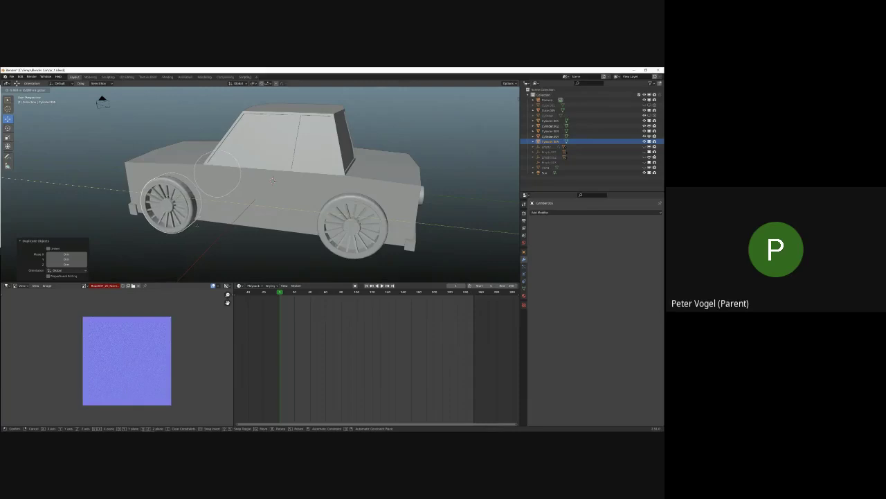
pyautogui.click(201, 225)
pyautogui.moveTo(201, 225); pyautogui.dragTo(268, 176, button='middle')
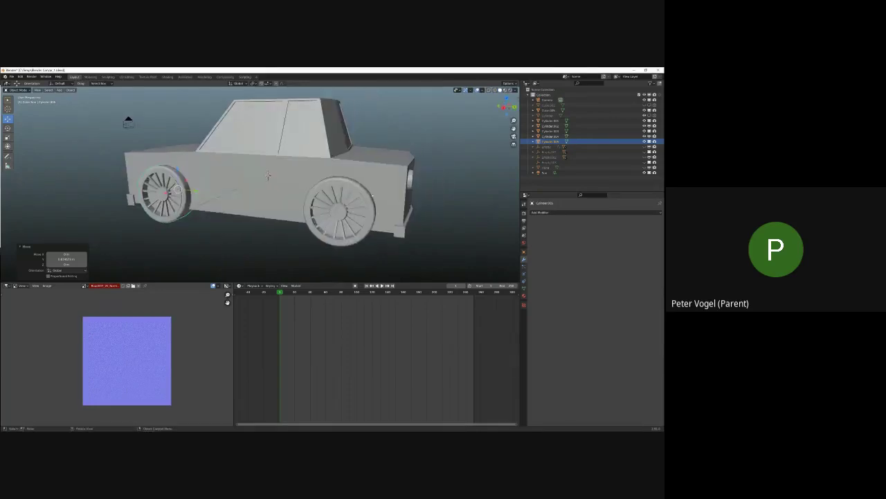
pyautogui.click(88, 149)
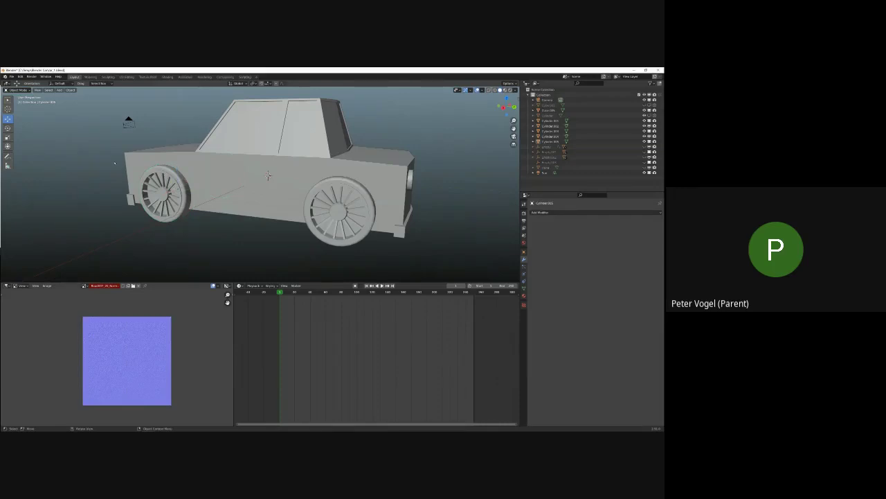
pyautogui.moveTo(268, 176); pyautogui.dragTo(348, 178, button='middle')
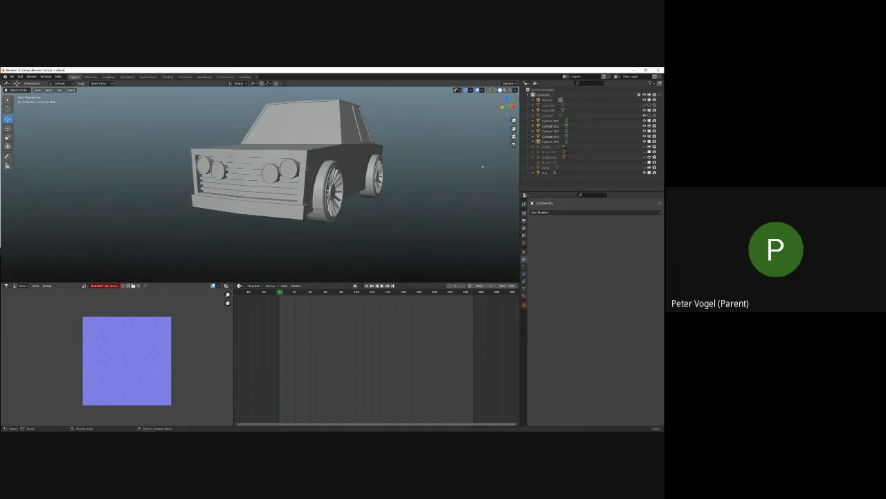
pyautogui.moveTo(305, 167); pyautogui.dragTo(246, 203, button='middle')
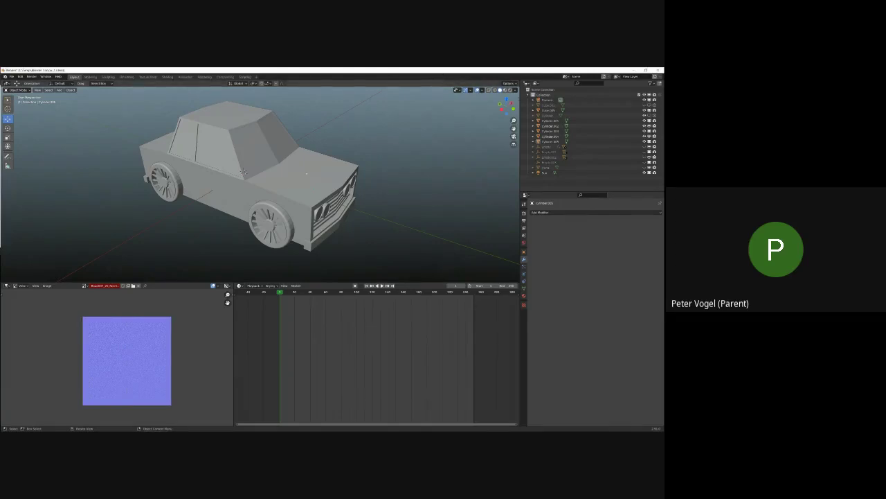
# Reveal all hidden objects in the scene and clear the selection.
pyautogui.scroll(-5, 333, 188)
pyautogui.moveTo(324, 189); pyautogui.dragTo(323, 132, button='middle')
pyautogui.moveTo(323, 132); pyautogui.dragTo(166, 248)
pyautogui.press('h')
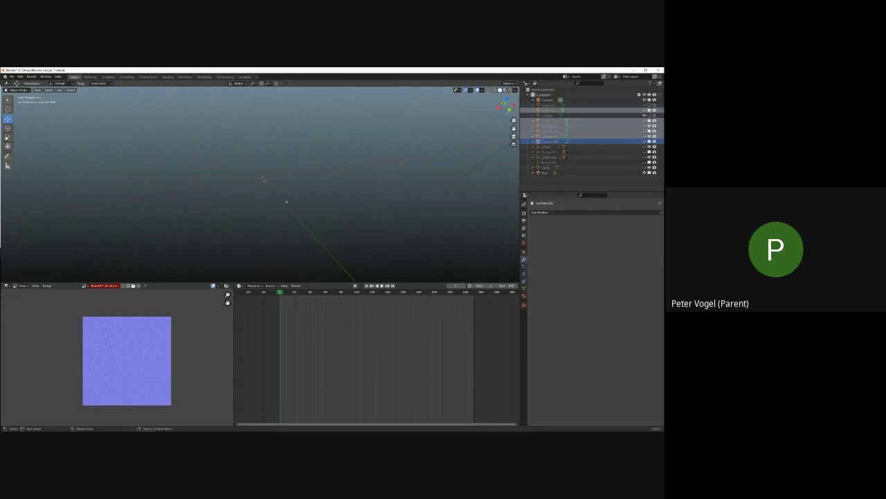
pyautogui.hotkey('alt', 'h')
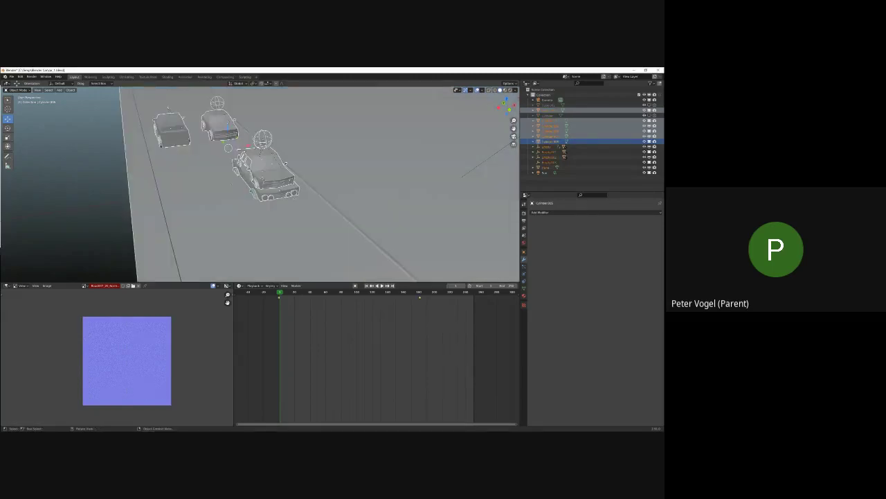
pyautogui.hotkey('alt', 'a')
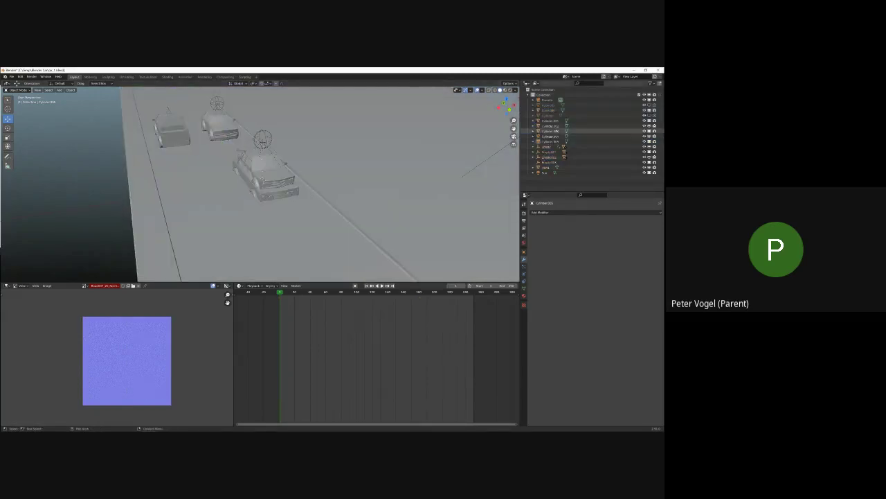
# Hide the newly modelled car's body and all its cylinder parts in the viewport, leaving the three finished cars.
pyautogui.click(271, 175)
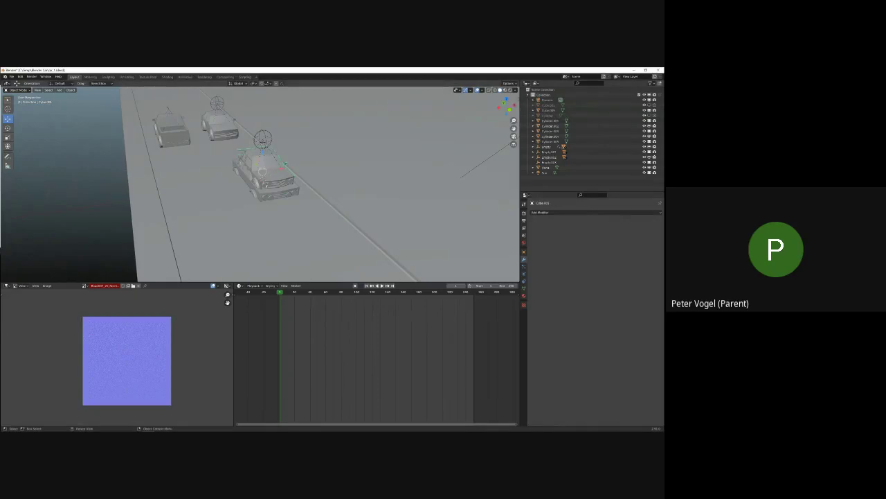
pyautogui.moveTo(265, 187); pyautogui.dragTo(275, 214, button='middle')
pyautogui.scroll(4, 286, 184)
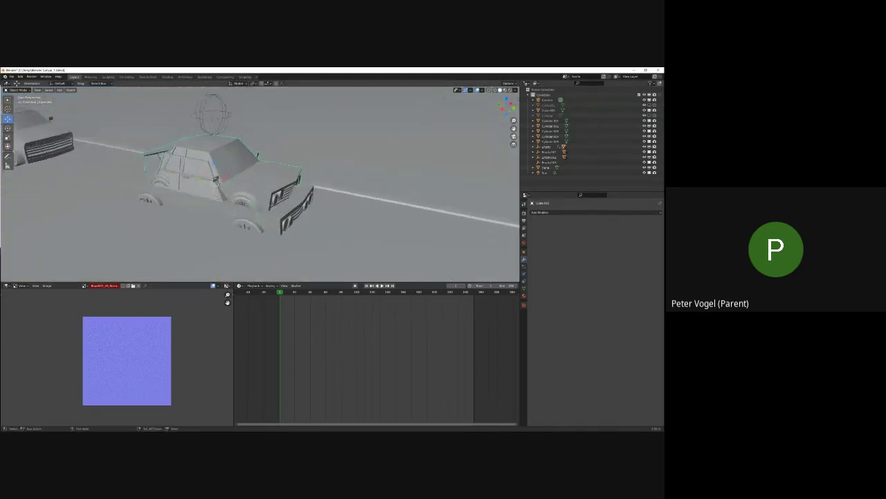
pyautogui.click(219, 197)
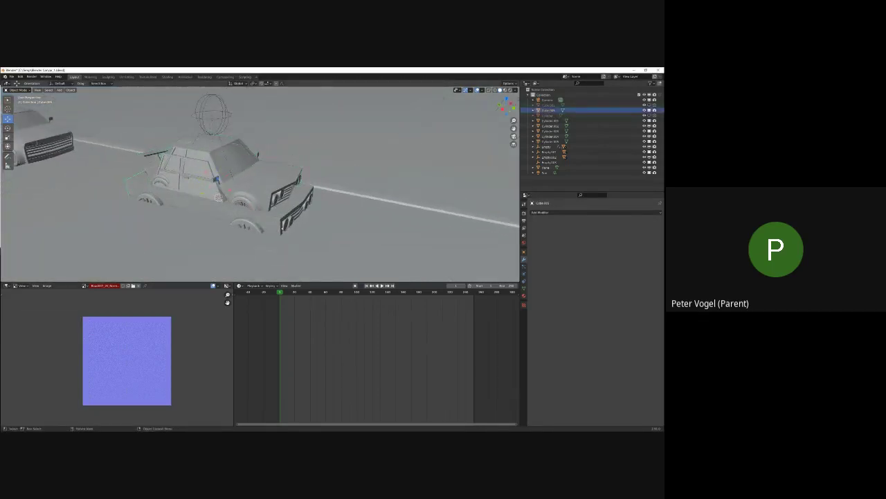
pyautogui.click(645, 110)
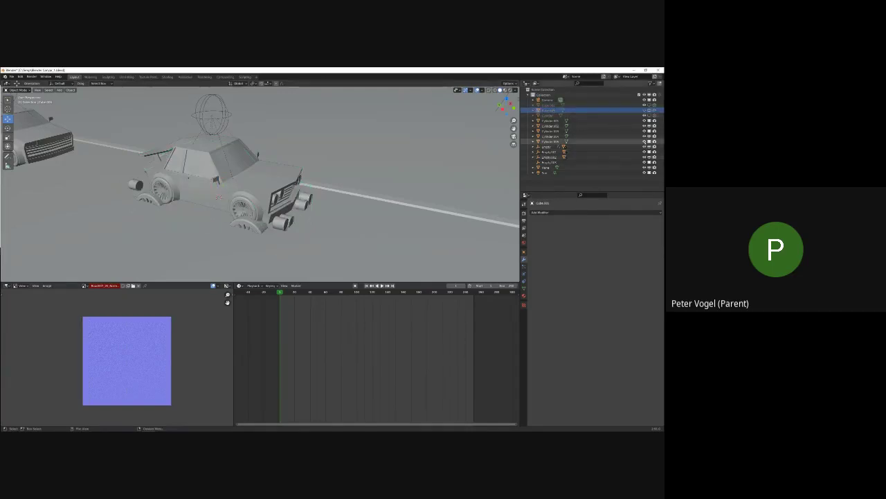
pyautogui.moveTo(645, 141); pyautogui.dragTo(645, 121)
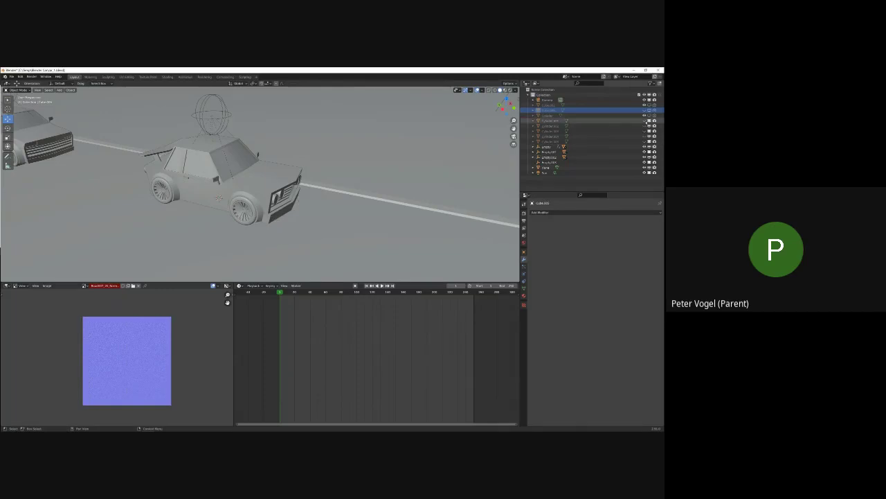
# Switch the viewport to Material Preview shading and frame the three finished cars on the road from above.
pyautogui.press('KP_0')
pyautogui.moveTo(161, 181); pyautogui.dragTo(201, 194, button='middle')
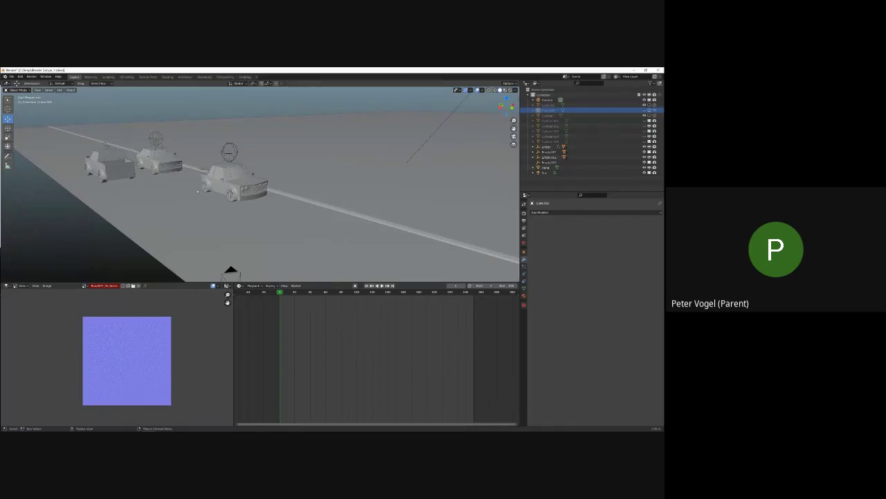
pyautogui.moveTo(262, 206); pyautogui.dragTo(169, 225, button='middle')
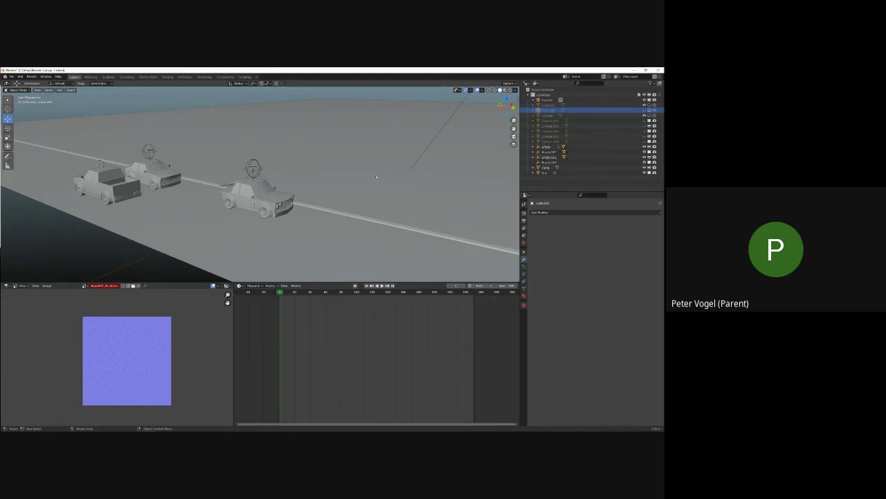
pyautogui.moveTo(325, 163); pyautogui.dragTo(449, 129, button='middle')
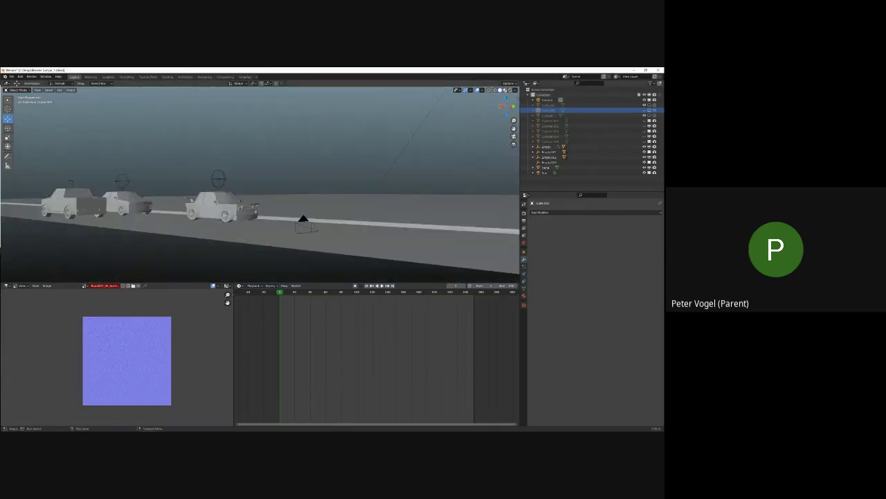
pyautogui.click(505, 90)
pyautogui.moveTo(283, 203); pyautogui.dragTo(206, 213, button='middle')
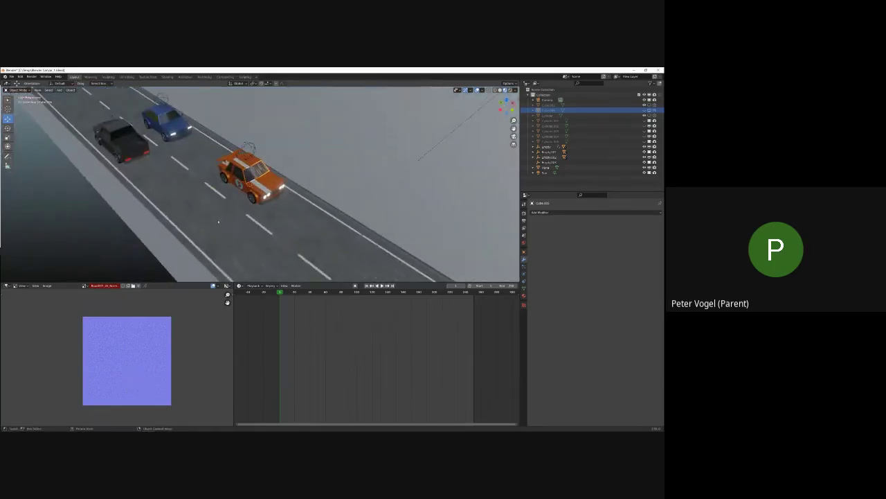
# Set the road plane's viewport display to Wire and deselect it.
pyautogui.click(218, 222)
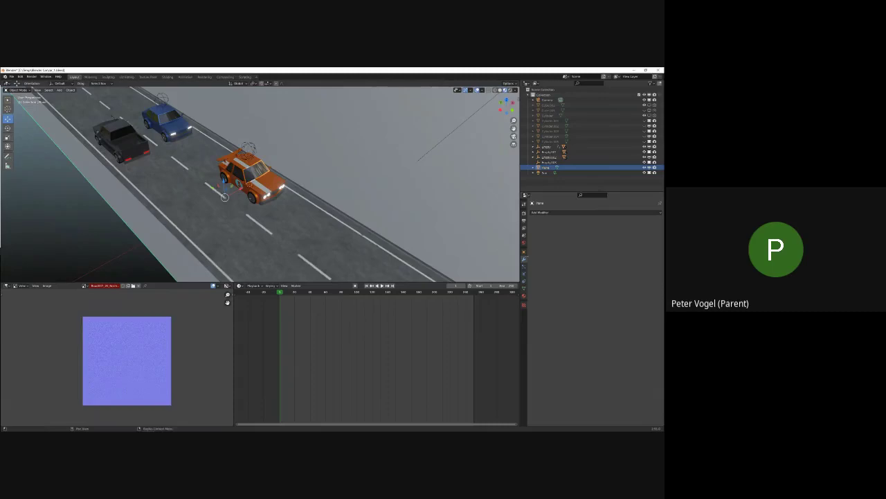
pyautogui.click(524, 252)
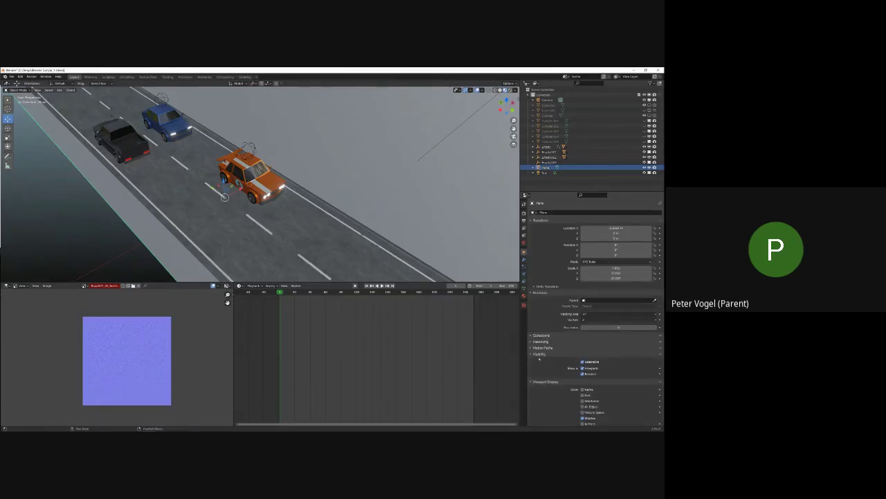
pyautogui.scroll(-2, 551, 374)
pyautogui.click(615, 408)
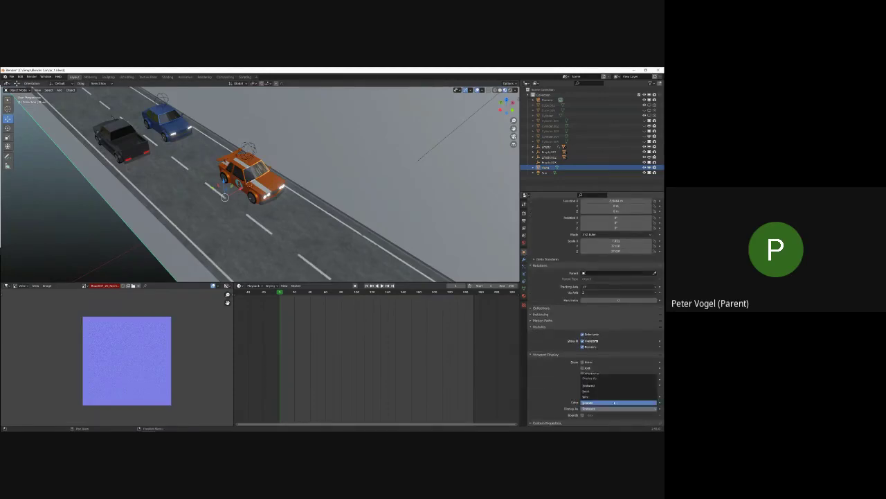
pyautogui.click(613, 396)
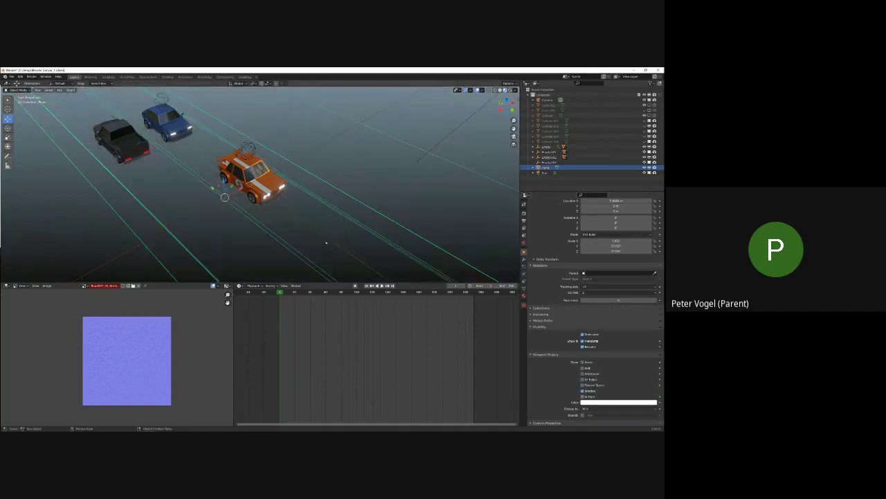
pyautogui.click(289, 218)
# Add a mesh plane and move it along the X axis toward the middle of the road beside the orange car.
pyautogui.moveTo(289, 218); pyautogui.dragTo(241, 202, button='middle')
pyautogui.hotkey('shift', 'a')
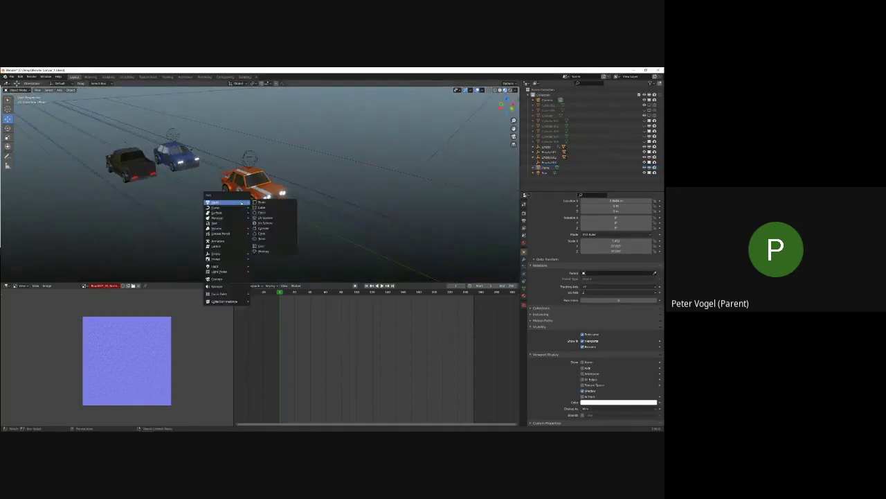
pyautogui.click(261, 202)
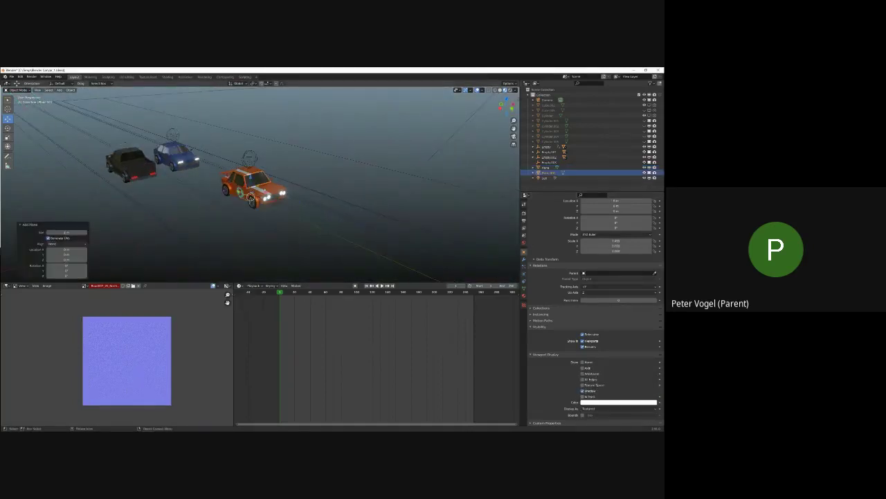
pyautogui.press('g')
pyautogui.press('x')
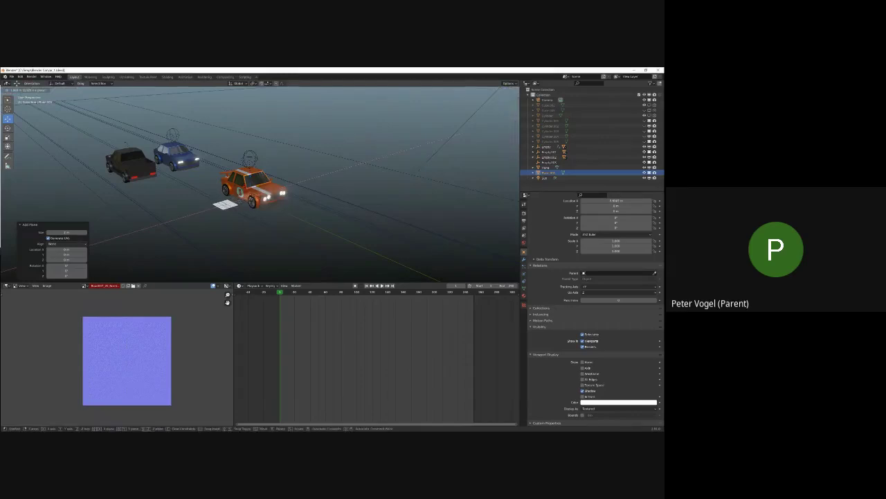
pyautogui.click(237, 203)
# Scale the new plane up uniformly to span the road's width and enter Edit Mode on it.
pyautogui.moveTo(237, 203); pyautogui.dragTo(236, 220, button='middle')
pyautogui.press('s')
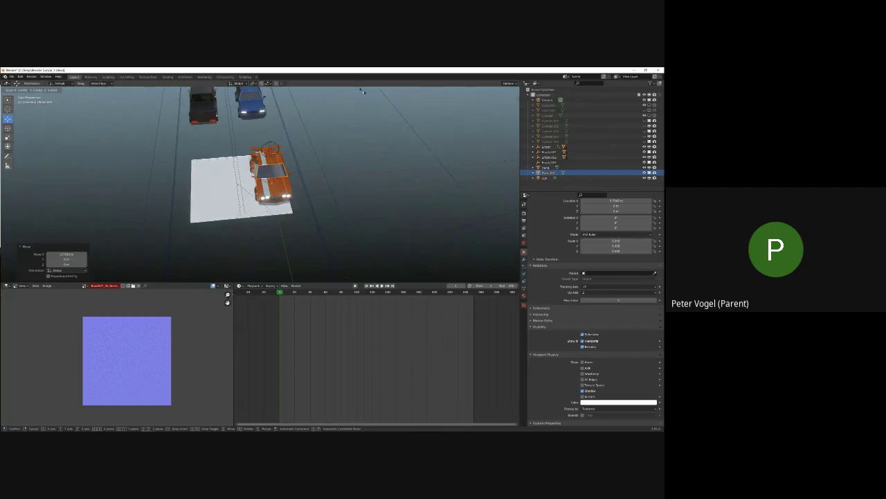
pyautogui.click(408, 133)
pyautogui.press('Tab')
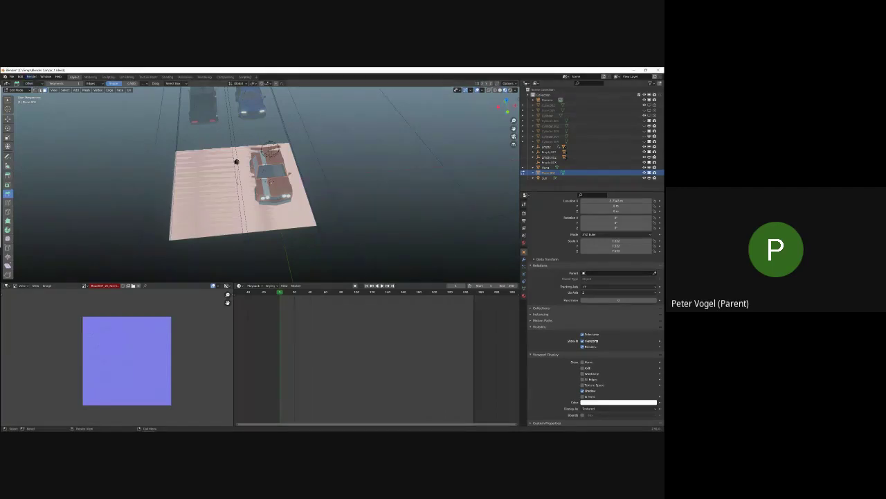
# Extrude the new plane's two outer side edges and move them up along Z to form low curbs.
pyautogui.click(167, 168)
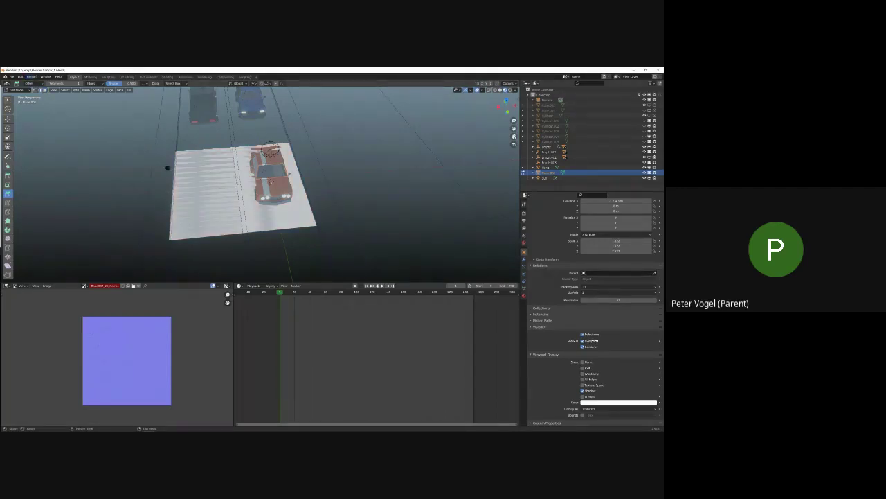
pyautogui.moveTo(237, 159); pyautogui.dragTo(175, 243, button='middle')
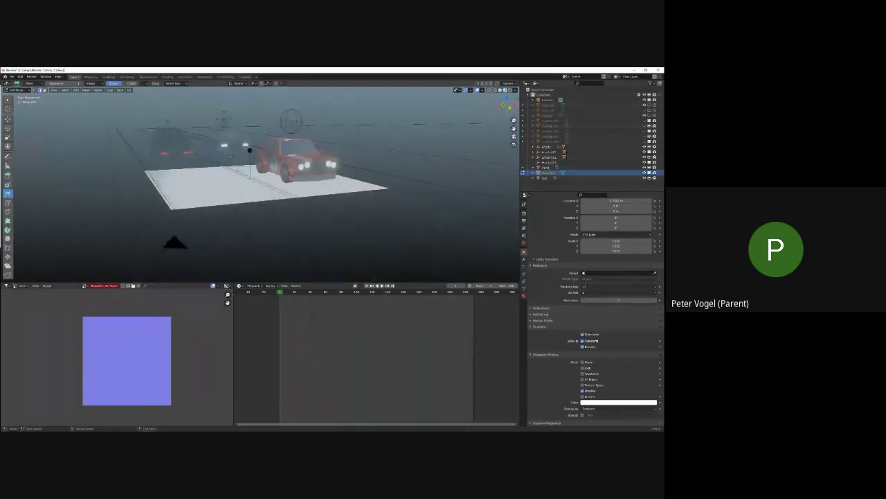
pyautogui.press('Tab')
pyautogui.press('e')
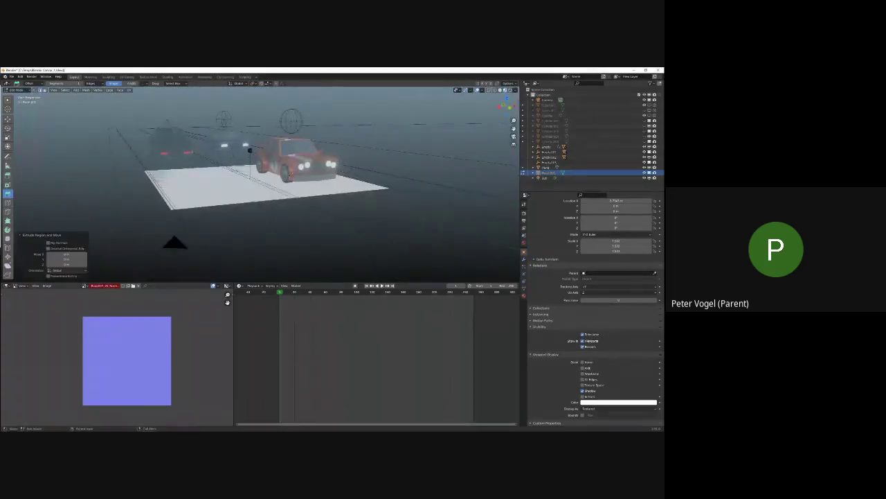
pyautogui.hotkey('shift', 'space')
pyautogui.press('g')
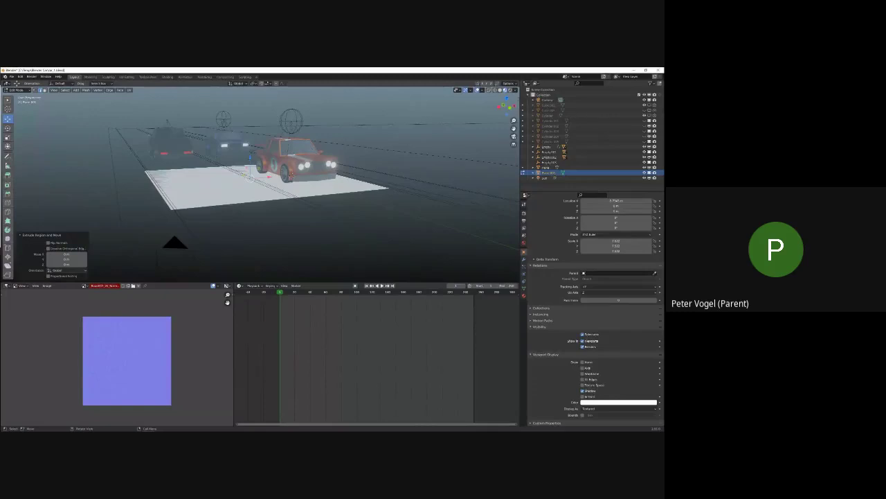
pyautogui.press('g')
pyautogui.press('z')
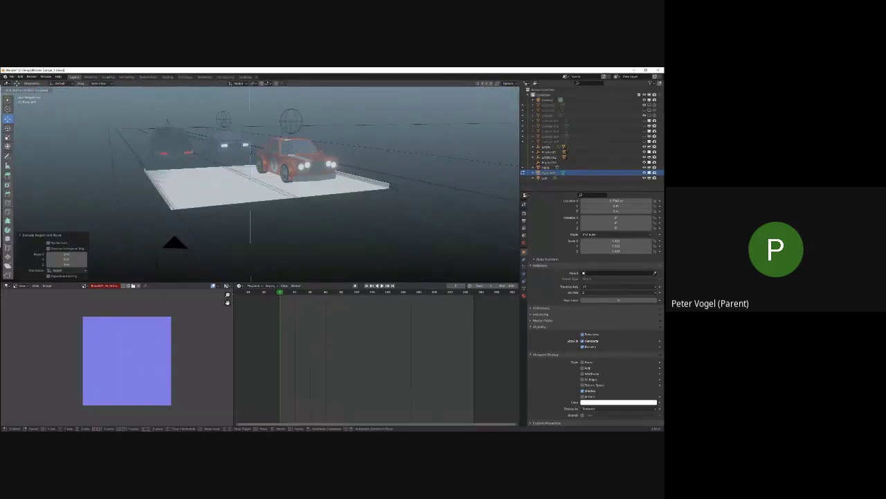
pyautogui.moveTo(251, 149); pyautogui.dragTo(251, 152)
pyautogui.moveTo(250, 152); pyautogui.dragTo(221, 150, button='middle')
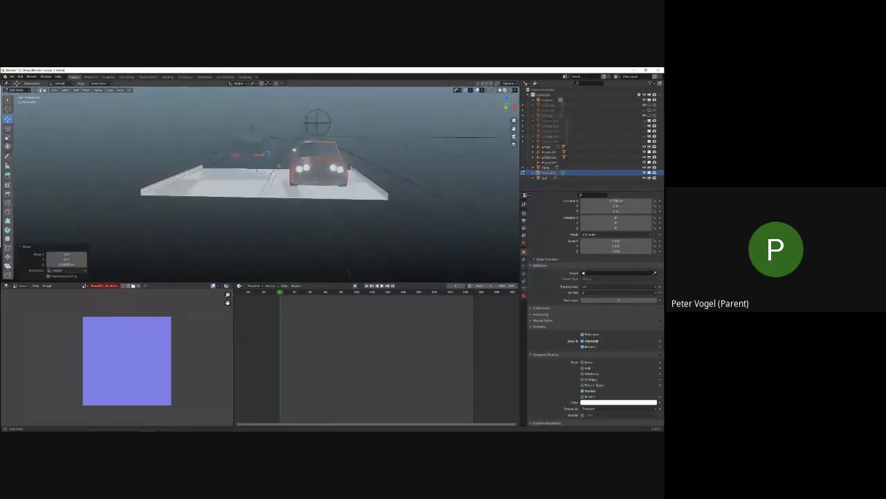
# Extrude the raised curb edges and scale them outward along X to form a sidewalk strip on each side.
pyautogui.press('e')
pyautogui.click(247, 165)
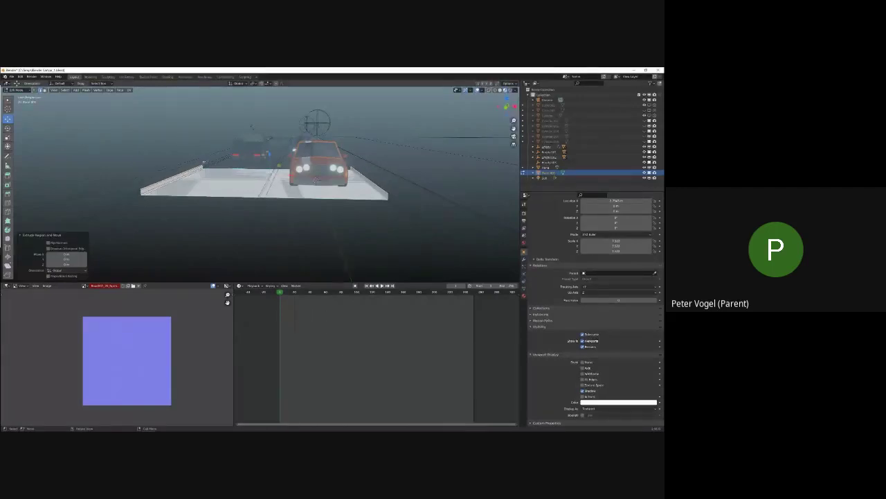
pyautogui.press('s')
pyautogui.press('x')
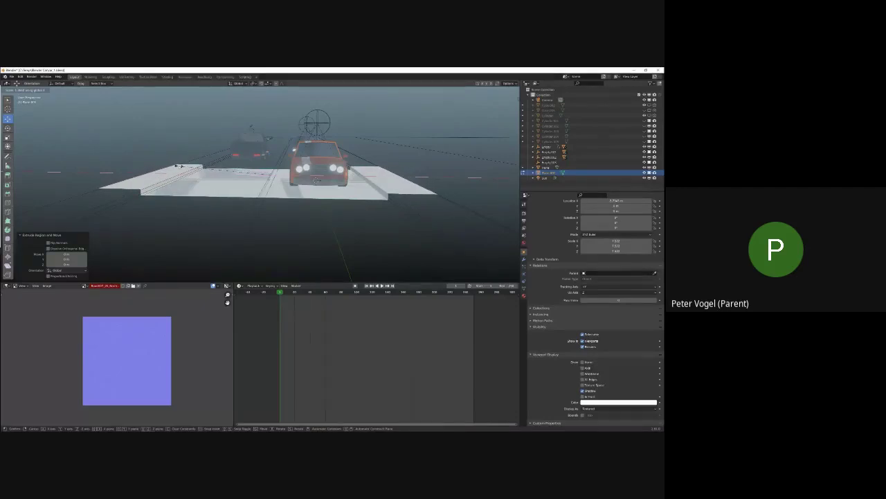
pyautogui.click(178, 166)
pyautogui.moveTo(178, 166); pyautogui.dragTo(414, 189, button='middle')
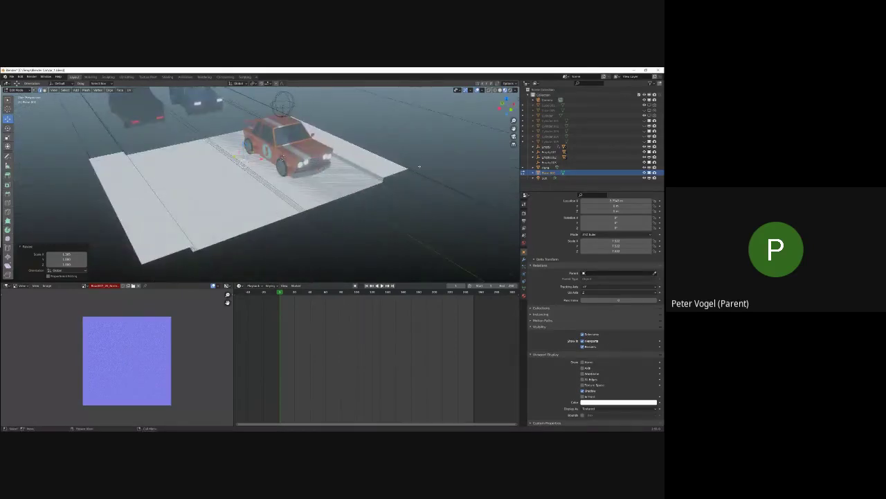
# Extrude the outer sidewalk edge on the orange car's side along X into a wide flat strip, then shorten it slightly.
pyautogui.moveTo(410, 169); pyautogui.dragTo(331, 178, button='middle')
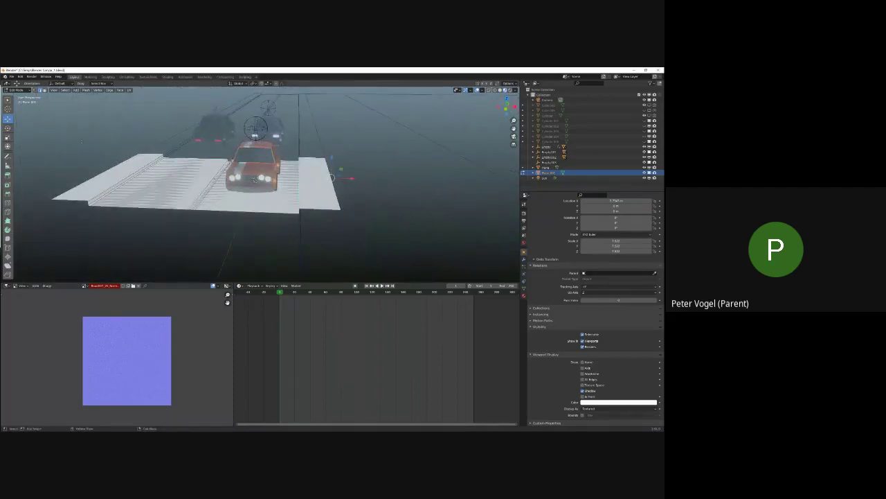
pyautogui.press('e')
pyautogui.rightClick(380, 164)
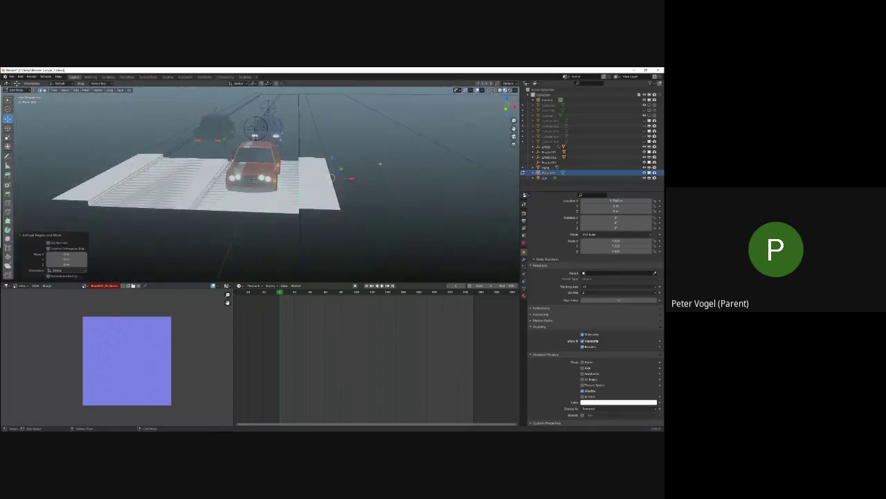
pyautogui.press('e')
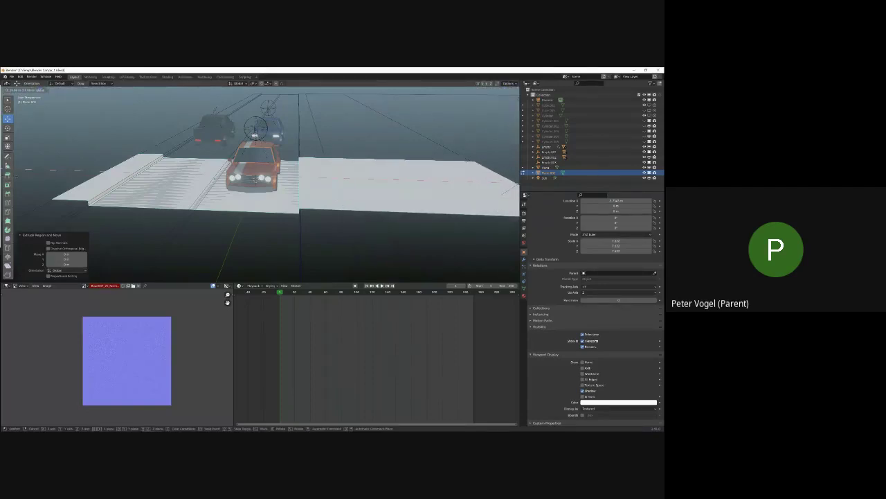
pyautogui.press('Return')
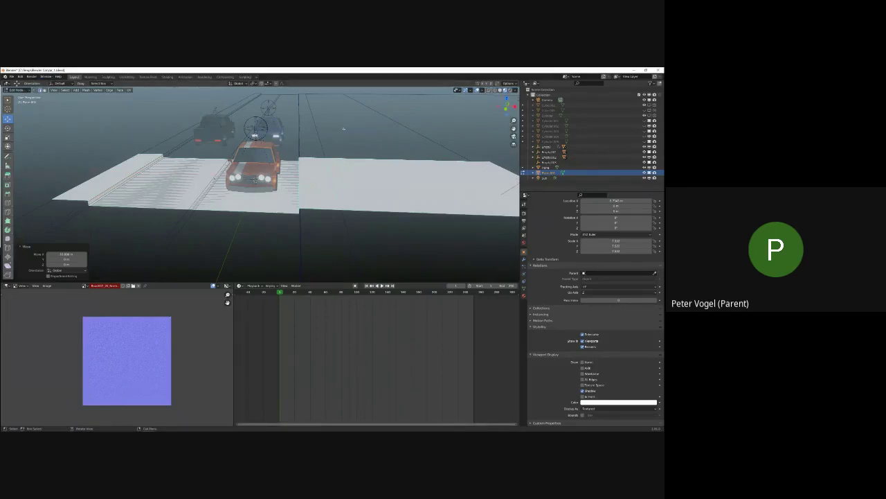
pyautogui.keyDown('shift'); pyautogui.moveTo(500, 168); pyautogui.dragTo(351, 163, button='middle'); pyautogui.keyUp('shift')
pyautogui.press('g')
pyautogui.press('x')
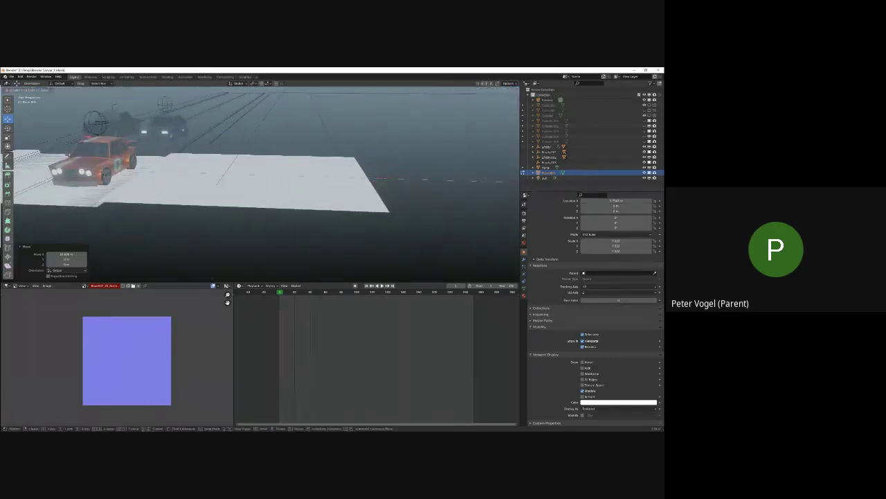
pyautogui.click(369, 179)
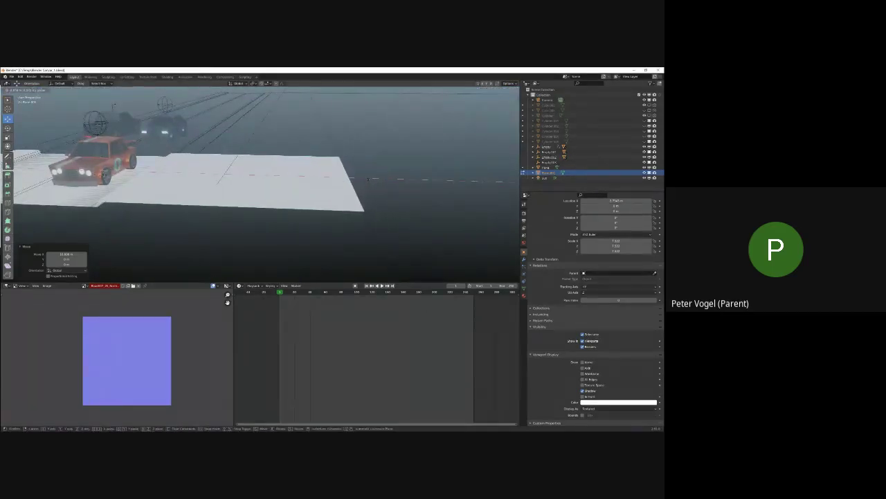
# Extrude the wide strip's outer edge and raise it along Z to form another low step.
pyautogui.press('Tab')
pyautogui.scroll(-4, 374, 179)
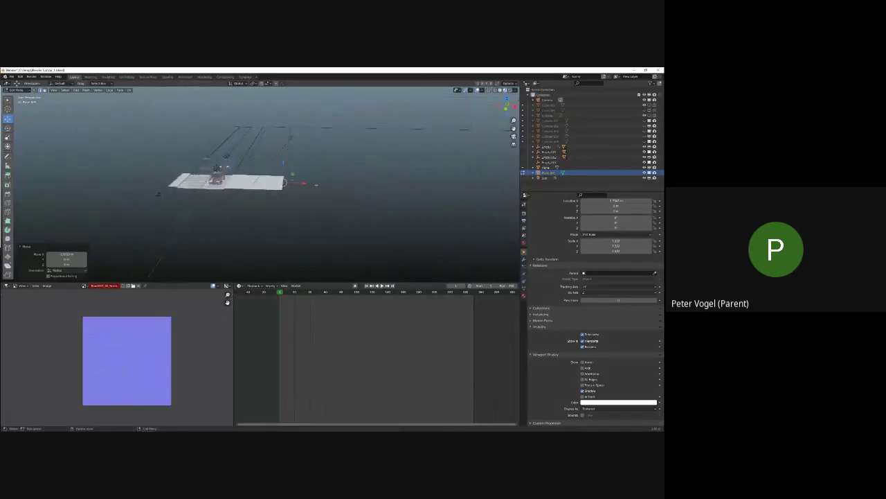
pyautogui.scroll(5, 378, 180)
pyautogui.moveTo(317, 180); pyautogui.dragTo(308, 162, button='middle')
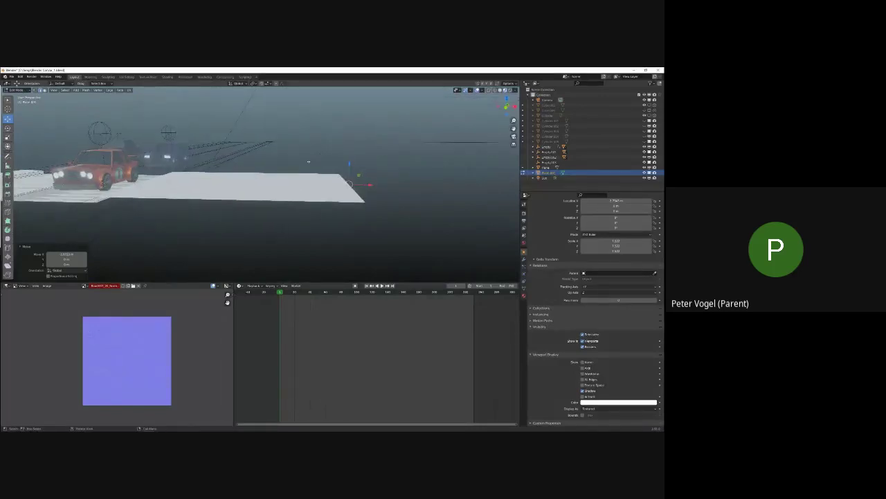
pyautogui.press('e')
pyautogui.rightClick(318, 159)
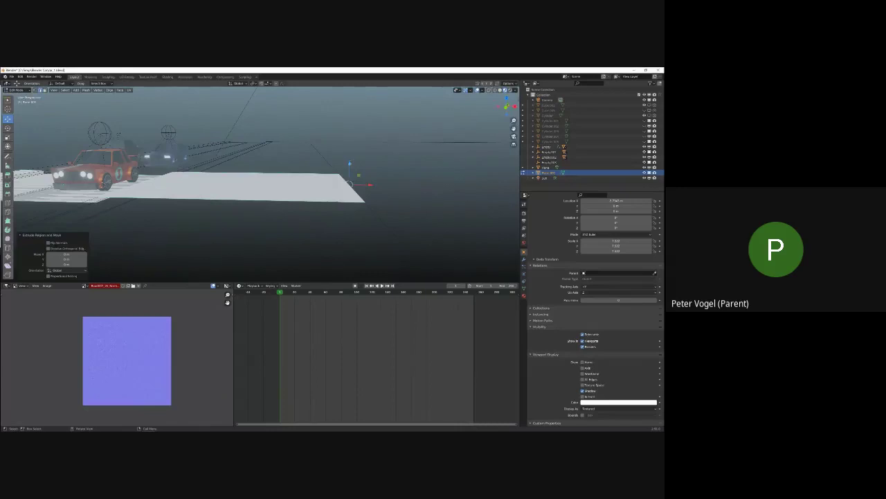
pyautogui.moveTo(349, 163); pyautogui.dragTo(350, 161)
# Extrude the raised outer edge far outward along X to extend the ground, and return to Object Mode.
pyautogui.press('e')
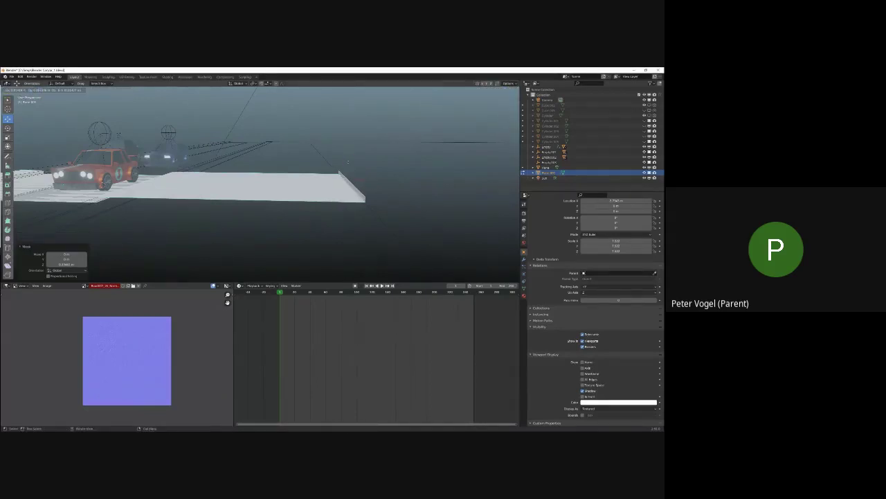
pyautogui.rightClick(350, 178)
pyautogui.moveTo(370, 181); pyautogui.dragTo(576, 182)
pyautogui.scroll(-5, 266, 180)
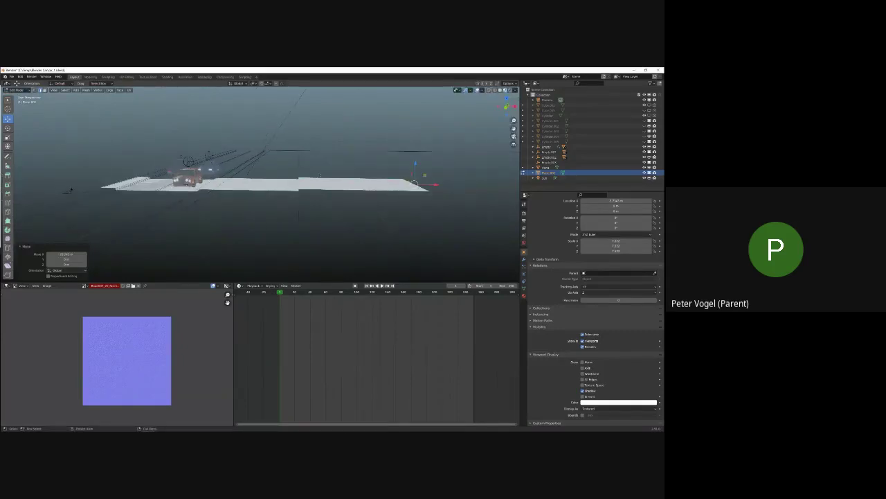
pyautogui.scroll(-4, 321, 176)
pyautogui.moveTo(357, 185); pyautogui.dragTo(516, 185)
pyautogui.moveTo(415, 208); pyautogui.dragTo(313, 228, button='middle')
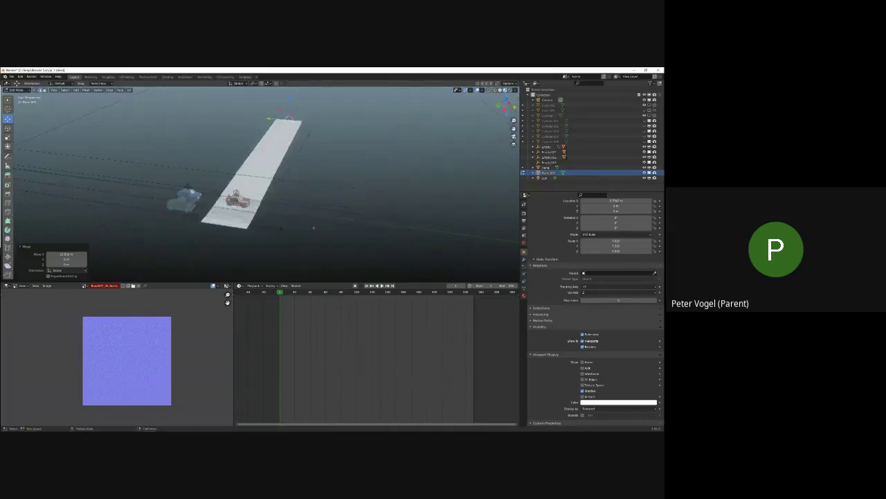
pyautogui.press('Tab')
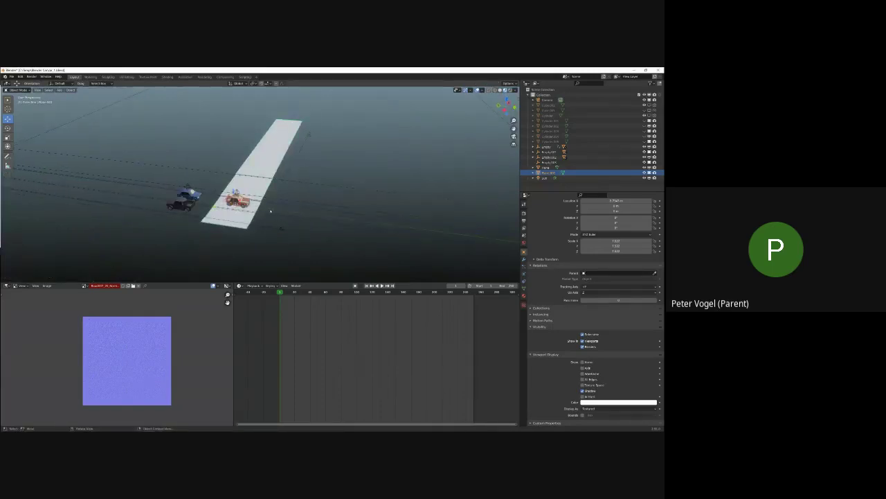
# Scale the ground mesh along Y so it stretches far ahead of and behind the three cars.
pyautogui.press('s')
pyautogui.press('y')
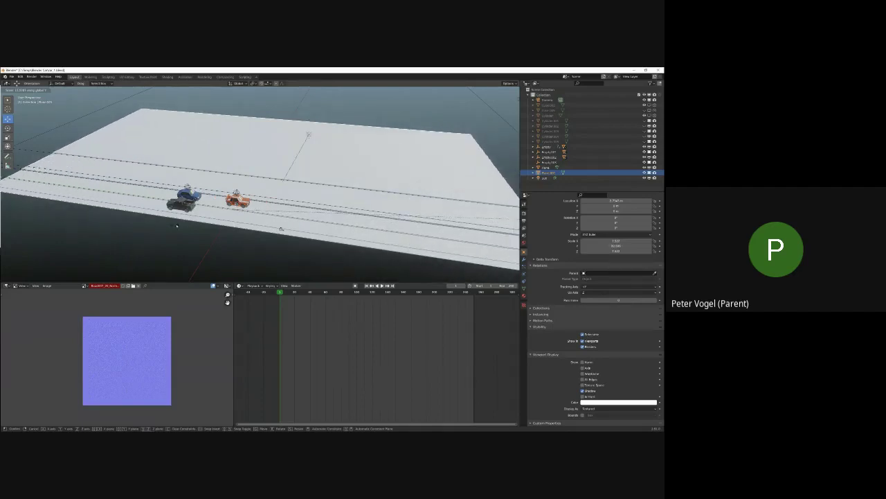
pyautogui.click(274, 221)
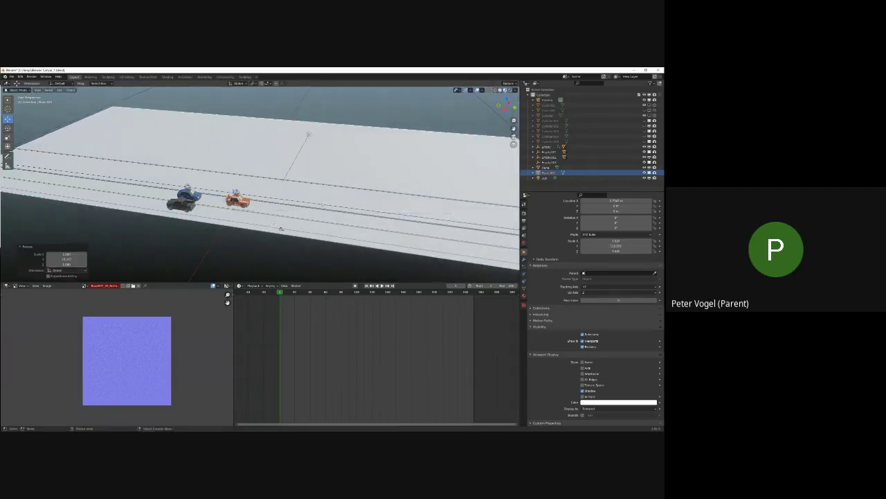
pyautogui.moveTo(275, 221); pyautogui.dragTo(278, 184, button='middle')
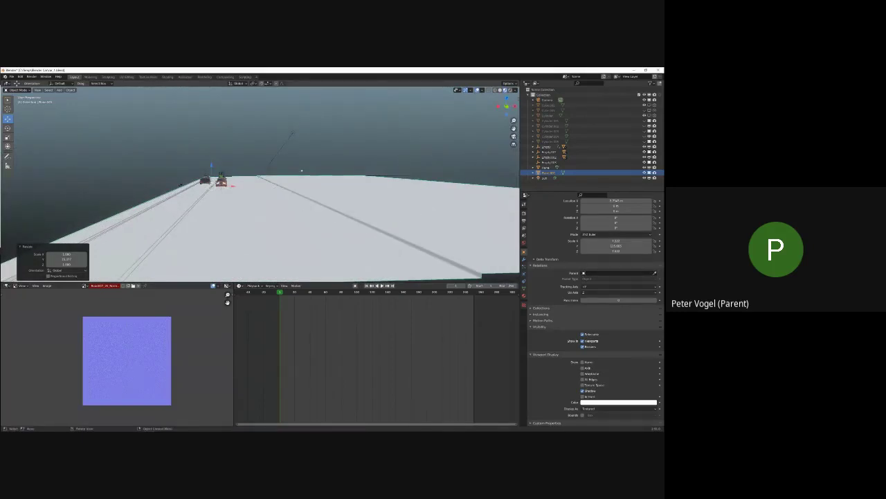
pyautogui.moveTo(225, 196); pyautogui.dragTo(216, 213, button='middle')
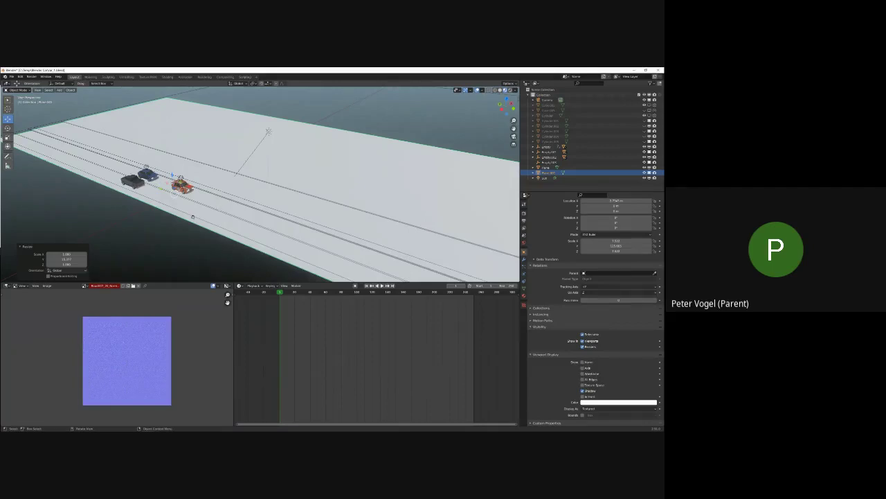
# Select the ground mesh and hide all other objects to isolate it.
pyautogui.scroll(6, 259, 184)
pyautogui.keyDown('shift'); pyautogui.moveTo(229, 201); pyautogui.dragTo(363, 142, button='middle'); pyautogui.keyUp('shift')
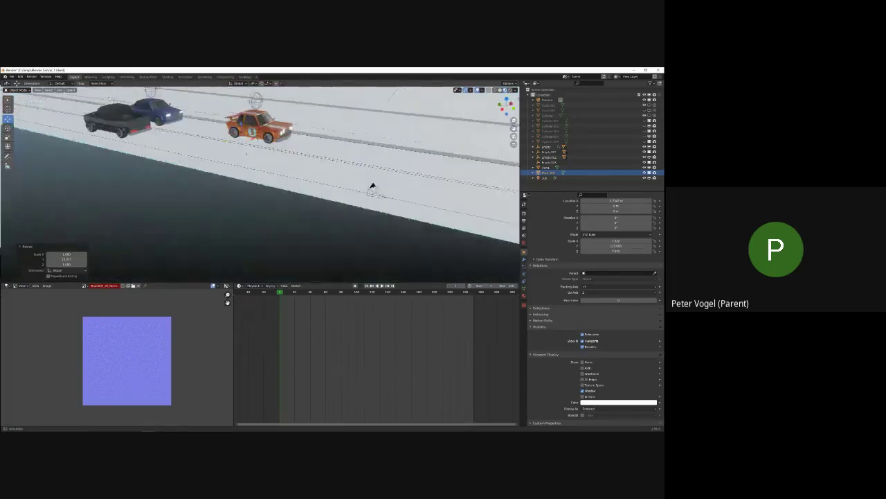
pyautogui.moveTo(372, 188); pyautogui.dragTo(198, 277, button='middle')
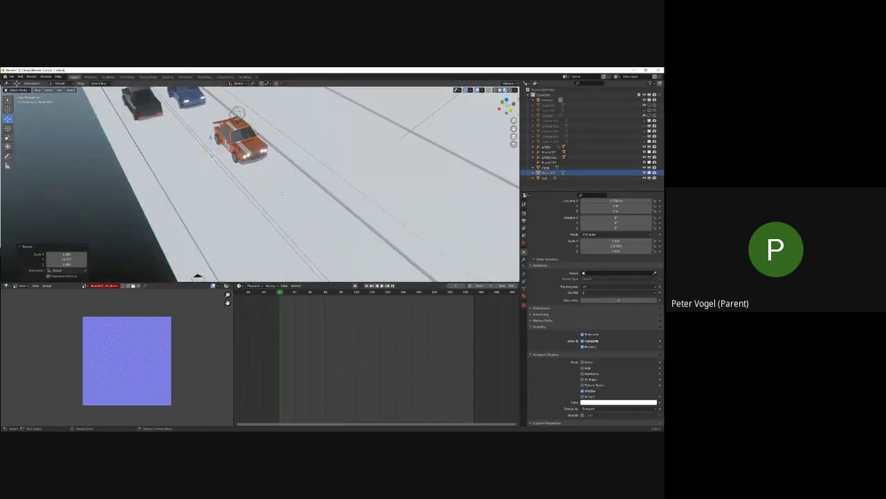
pyautogui.click(281, 194)
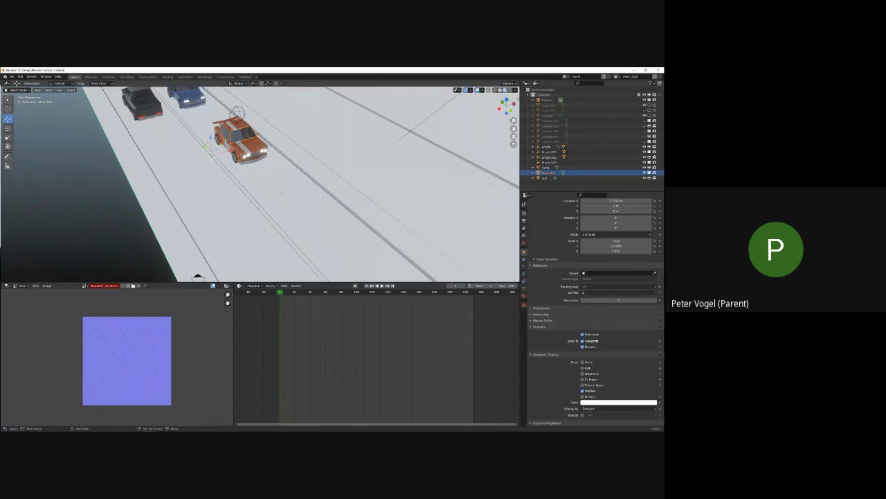
pyautogui.hotkey('shift', 'h')
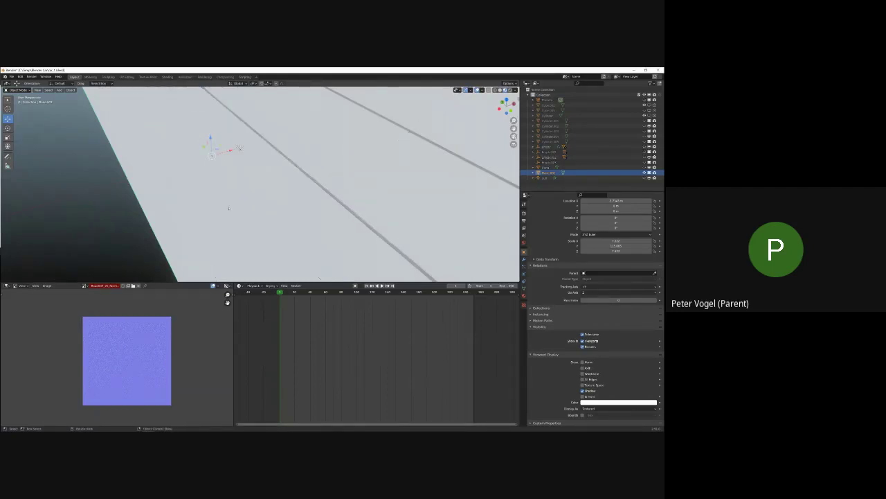
pyautogui.moveTo(281, 194); pyautogui.dragTo(71, 174, button='middle')
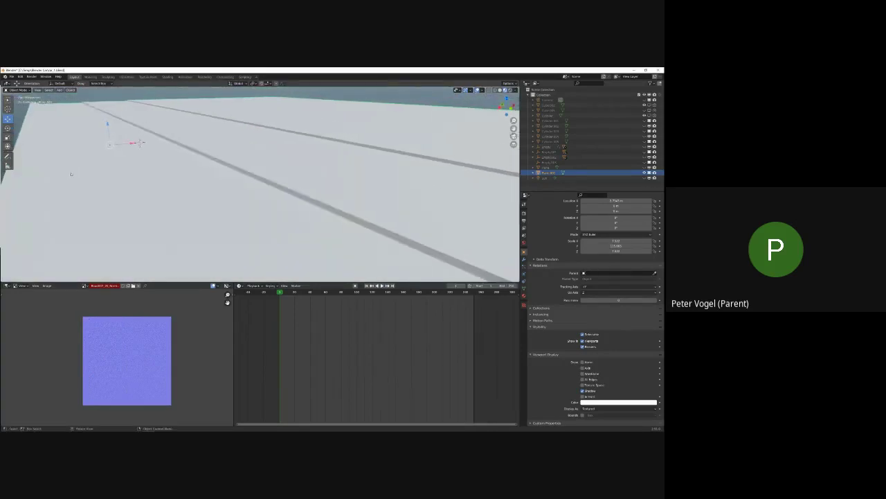
# Create a new material on the ground mesh and name it Road.
pyautogui.click(524, 295)
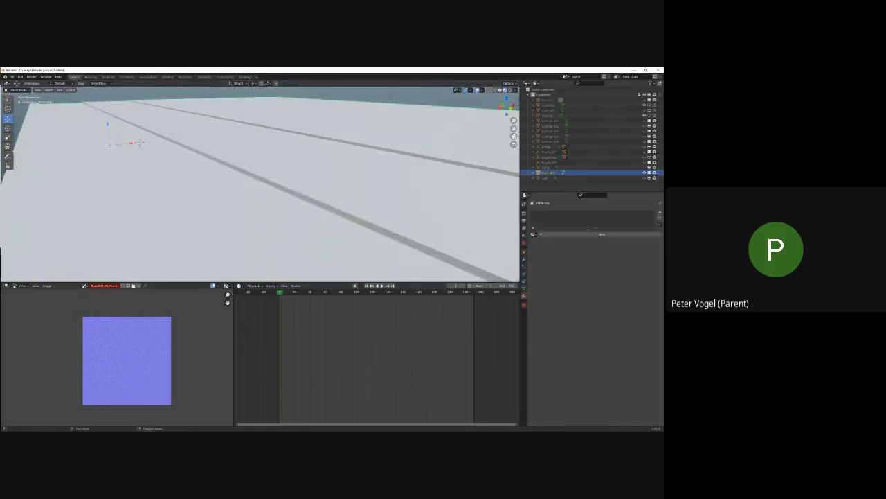
pyautogui.click(590, 234)
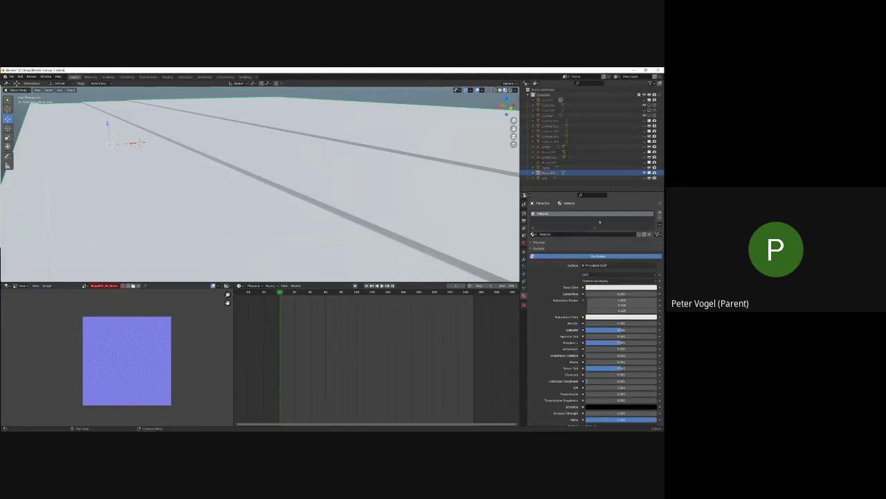
pyautogui.doubleClick(572, 237)
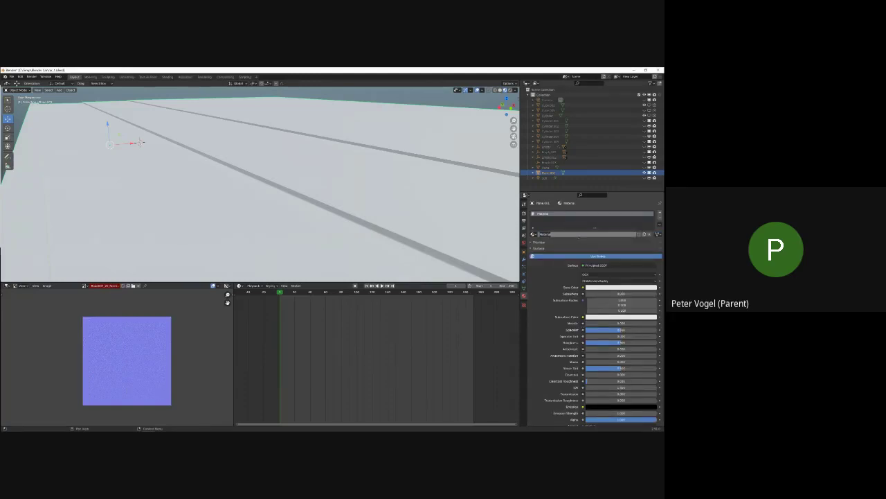
pyautogui.press('BackSpace')
pyautogui.write('Steel')
pyautogui.press('Return')
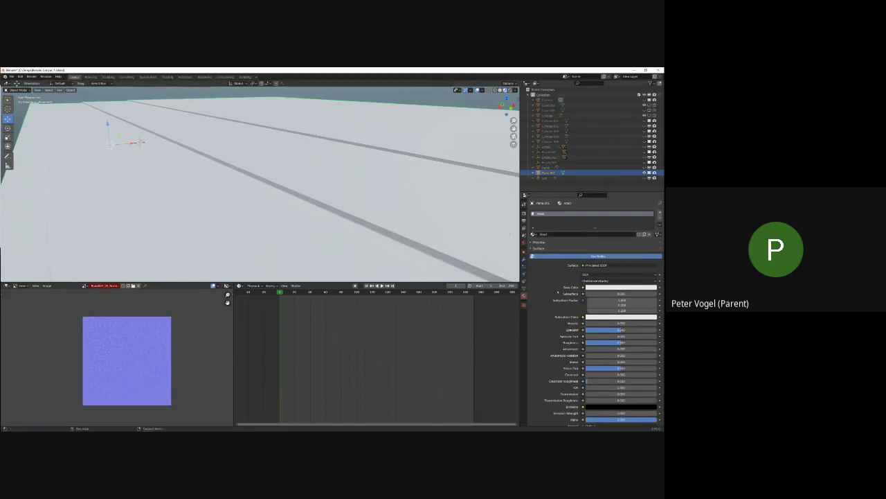
# Darken the Road material's base color to grey, and add a second material named Sidewalk to the ground mesh.
pyautogui.click(621, 287)
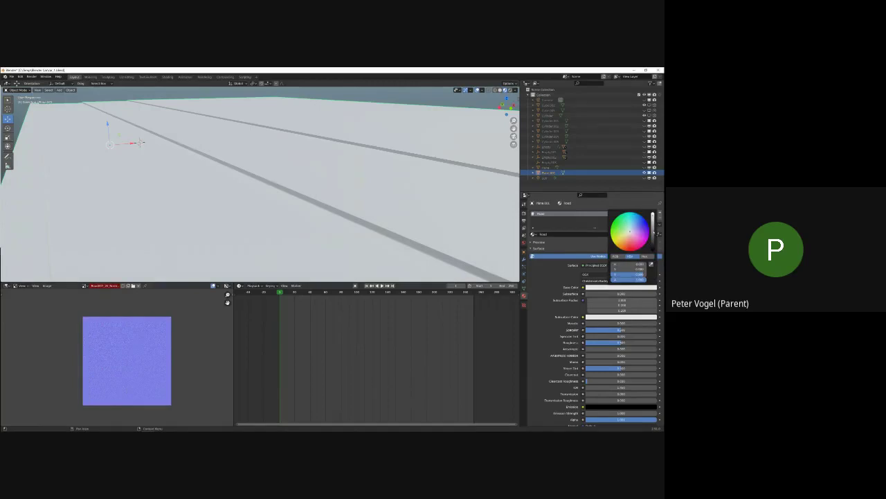
pyautogui.moveTo(654, 233); pyautogui.dragTo(653, 235)
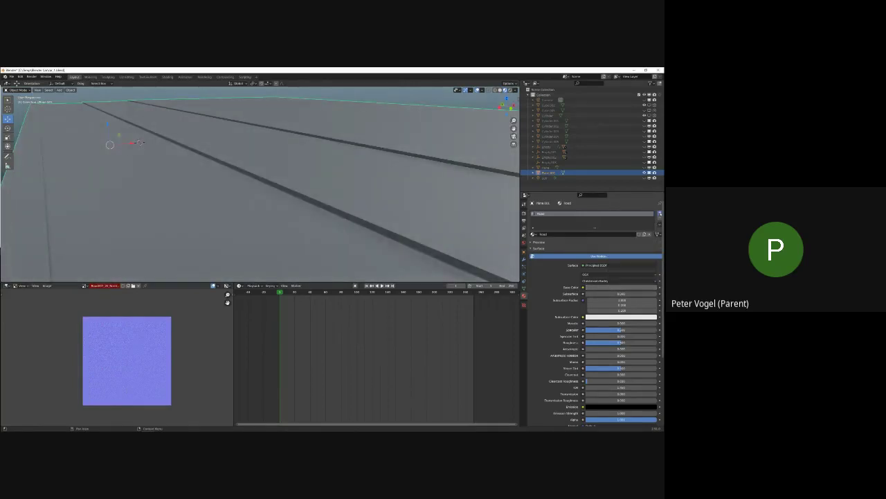
pyautogui.click(660, 213)
pyautogui.click(568, 244)
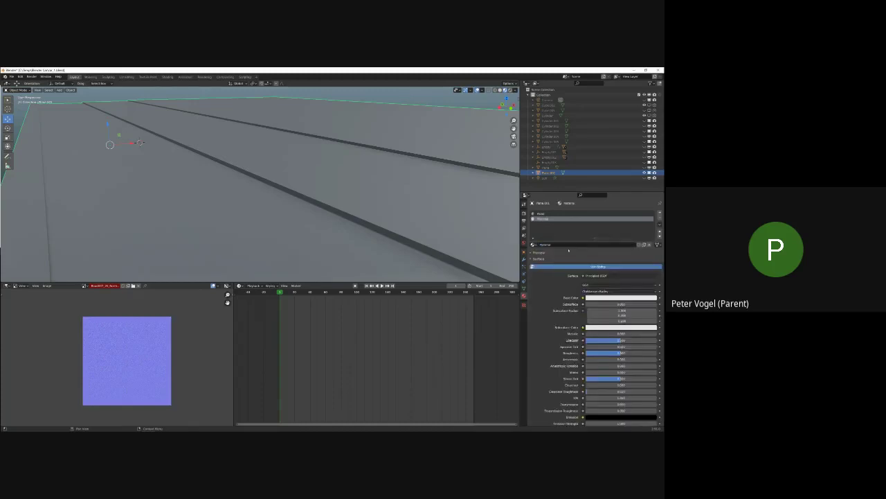
pyautogui.write('Curb')
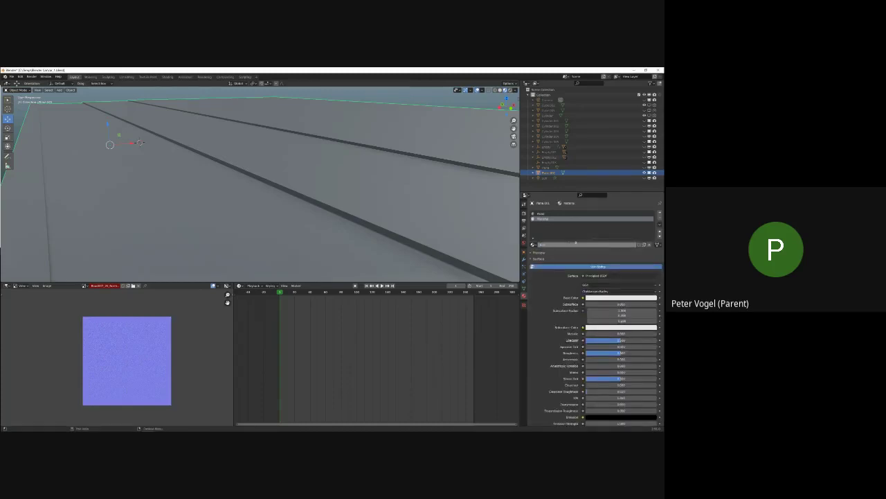
pyautogui.hotkey('ctrl', 'z')
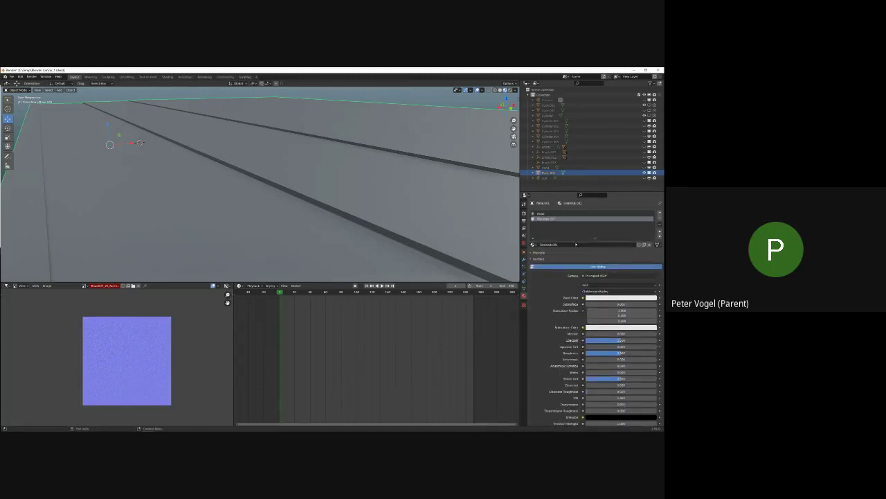
# In Edit Mode, select the raised curb and sidewalk faces on both sides of the road and assign the Sidewalk material to them.
pyautogui.press('Tab')
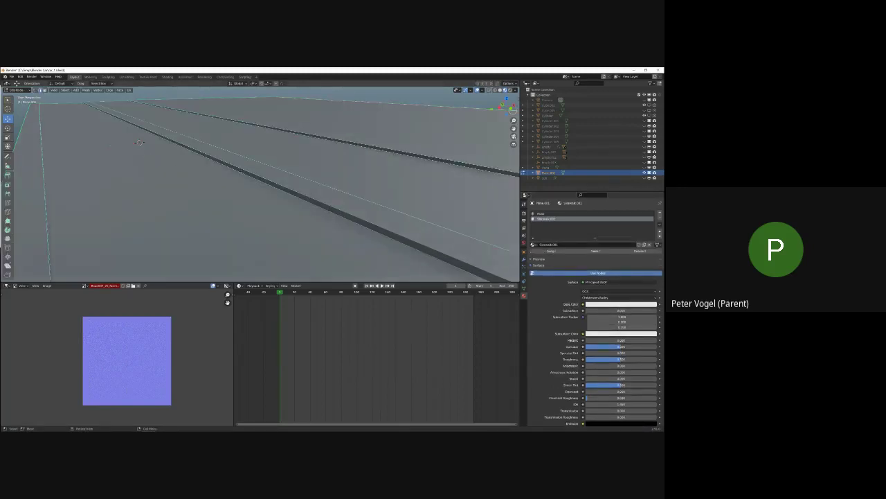
pyautogui.click(167, 141)
pyautogui.press('3')
pyautogui.click(223, 163)
pyautogui.keyDown('shift'); pyautogui.click(241, 158); pyautogui.keyUp('shift')
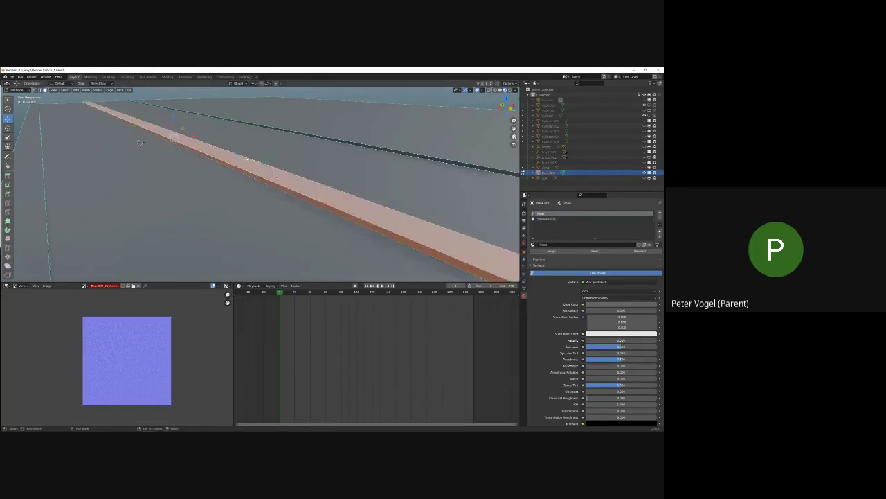
pyautogui.keyDown('shift'); pyautogui.click(302, 140); pyautogui.keyUp('shift')
pyautogui.keyDown('shift'); pyautogui.click(317, 129); pyautogui.keyUp('shift')
pyautogui.keyDown('shift'); pyautogui.click(29, 177); pyautogui.keyUp('shift')
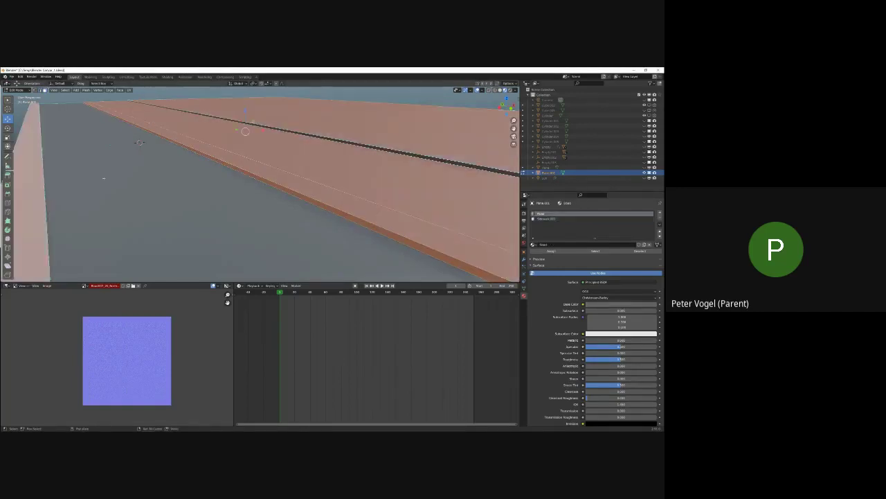
pyautogui.moveTo(103, 178); pyautogui.dragTo(163, 160, button='middle')
pyautogui.keyDown('shift'); pyautogui.click(82, 134); pyautogui.keyUp('shift')
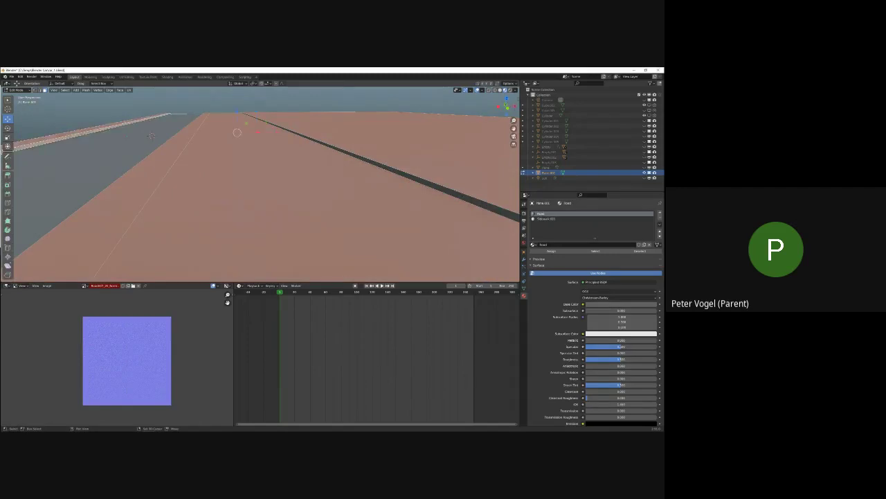
pyautogui.click(547, 219)
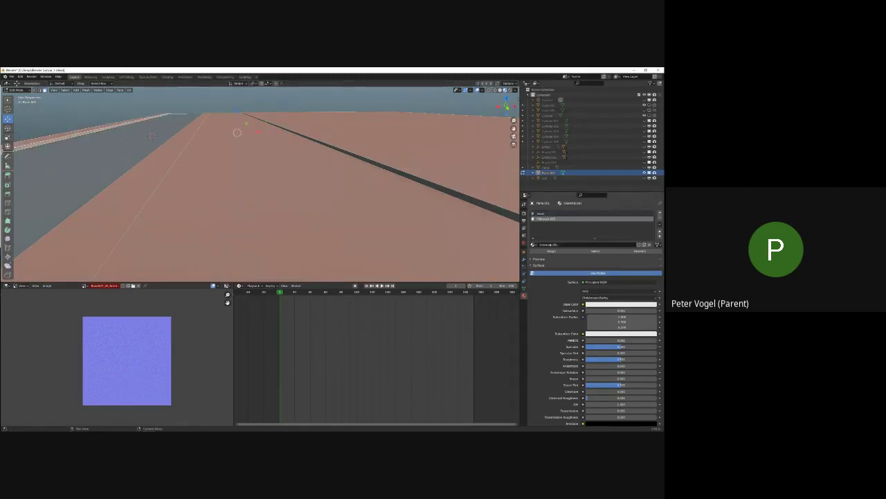
pyautogui.click(551, 251)
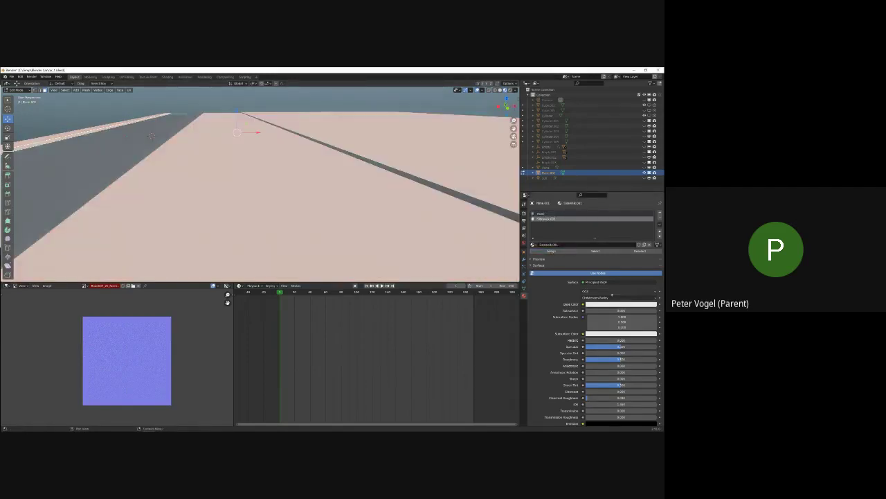
# Darken the Sidewalk material's base color to a medium grey that is lighter than the road.
pyautogui.click(621, 304)
pyautogui.click(653, 248)
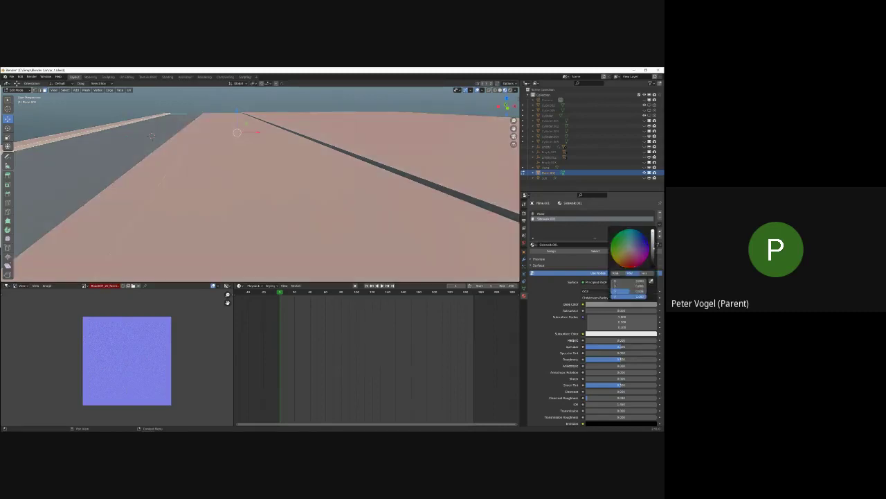
pyautogui.moveTo(151, 136); pyautogui.dragTo(208, 143, button='middle')
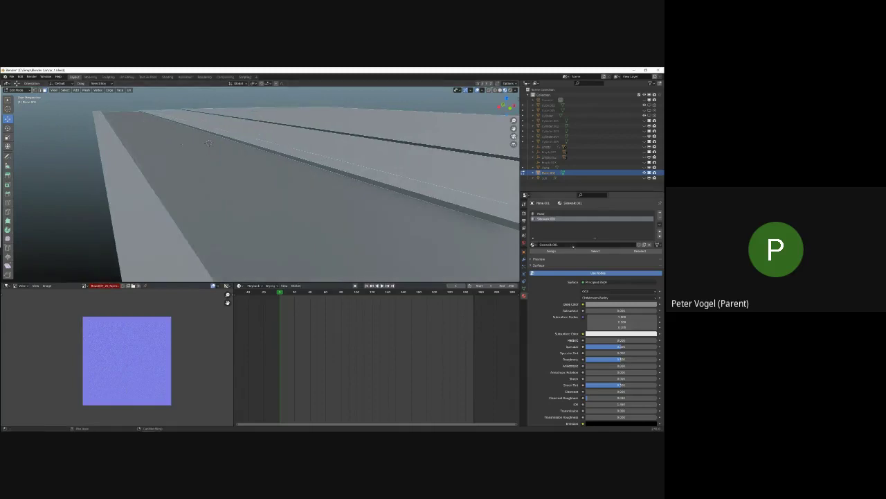
# Make the Road material active, select the central road face and unwrap it with Smart UV Project at its default settings.
pyautogui.click(541, 214)
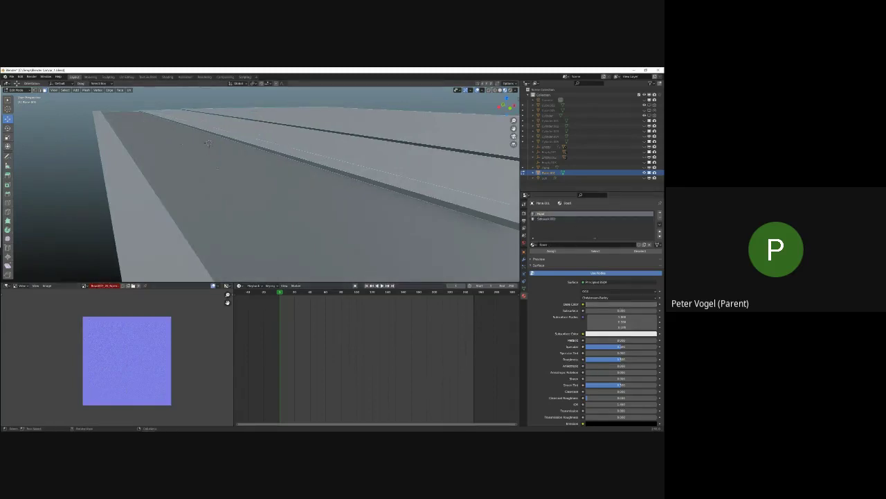
pyautogui.moveTo(216, 169); pyautogui.dragTo(223, 182, button='middle')
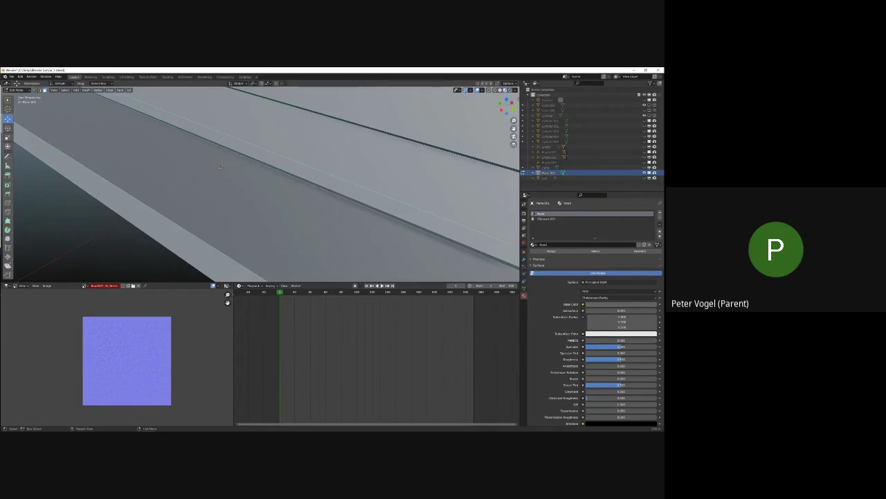
pyautogui.moveTo(219, 166); pyautogui.dragTo(328, 211, button='middle')
pyautogui.click(328, 211)
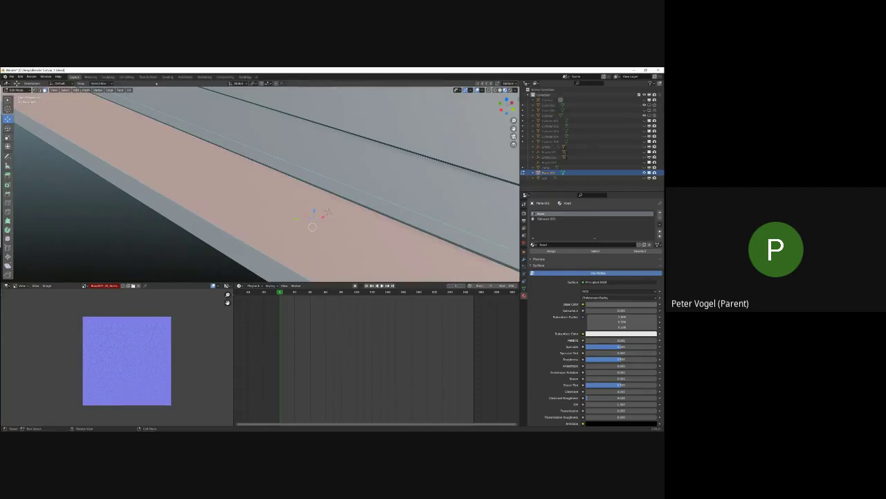
pyautogui.click(129, 90)
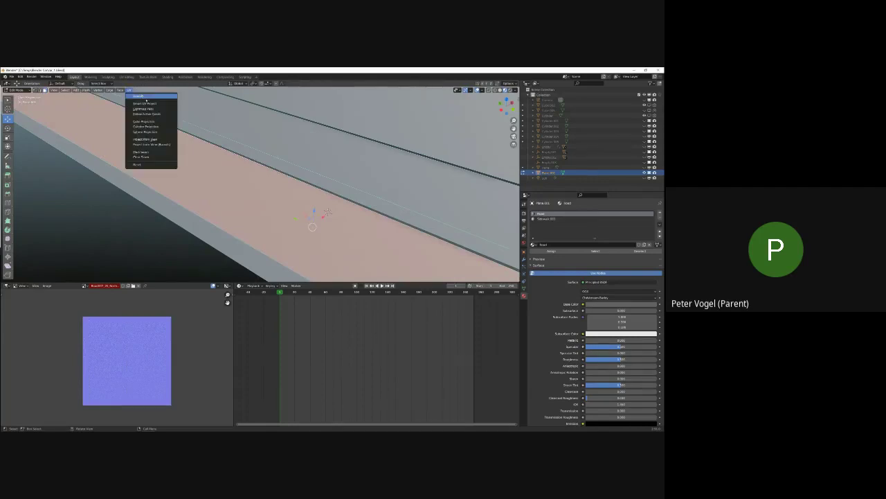
pyautogui.click(150, 103)
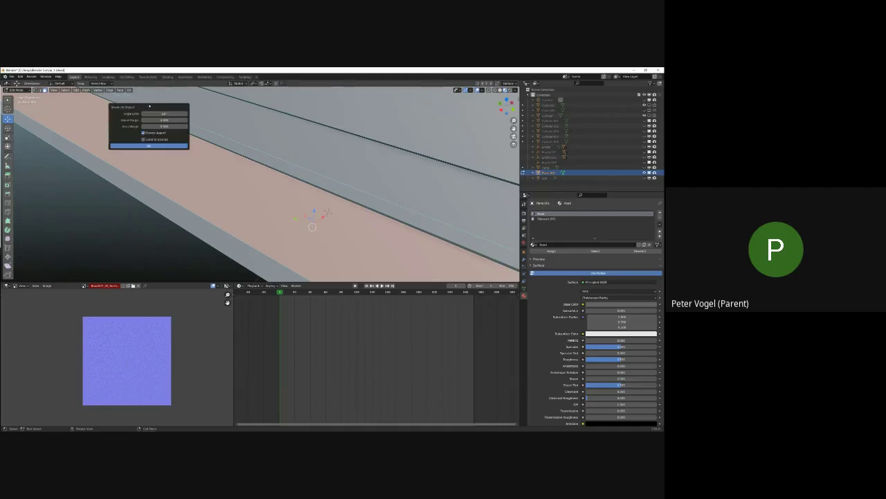
pyautogui.click(157, 145)
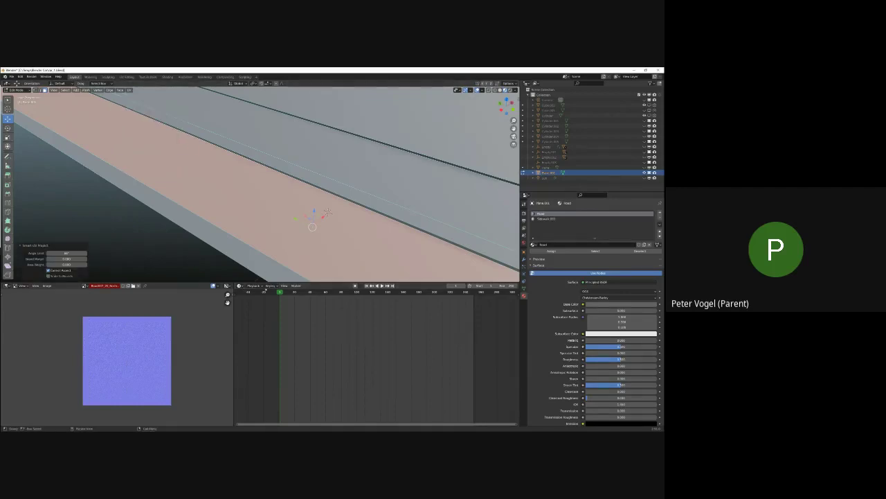
# Join the Image Editor area into the Timeline area below the viewport, deselect the road face, and enlarge the joined area's height.
pyautogui.click(240, 286)
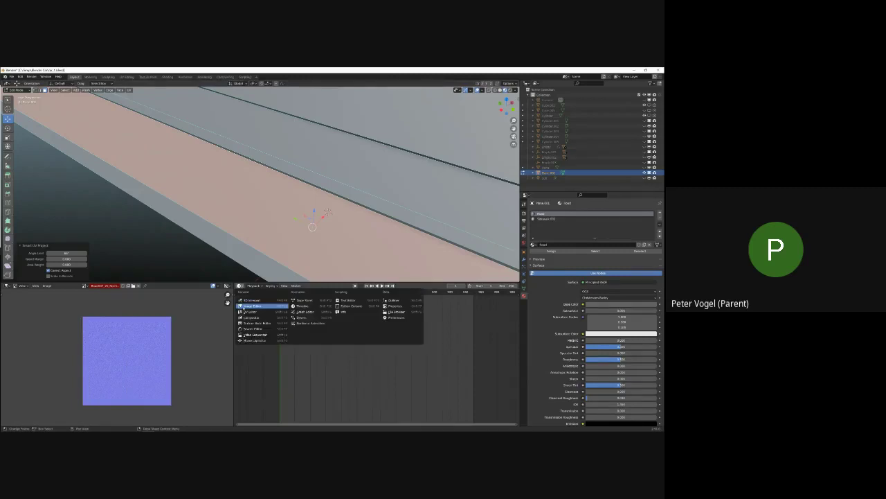
pyautogui.rightClick(233, 374)
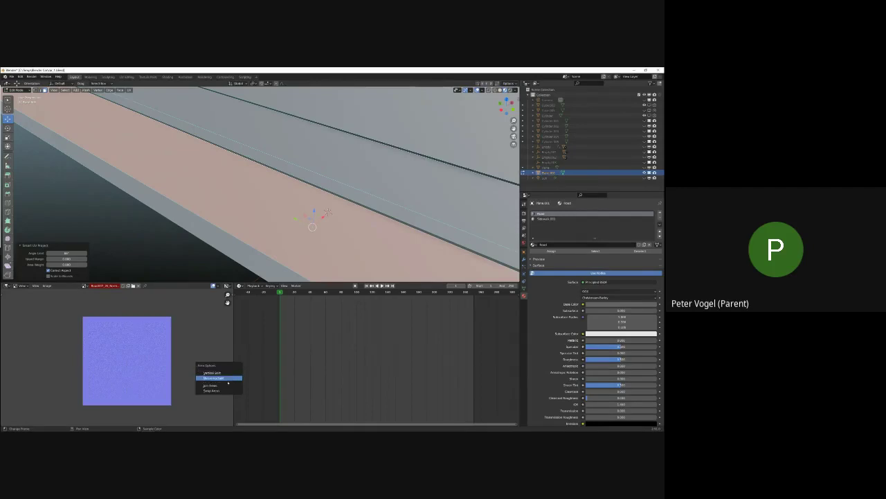
pyautogui.click(215, 385)
pyautogui.click(216, 379)
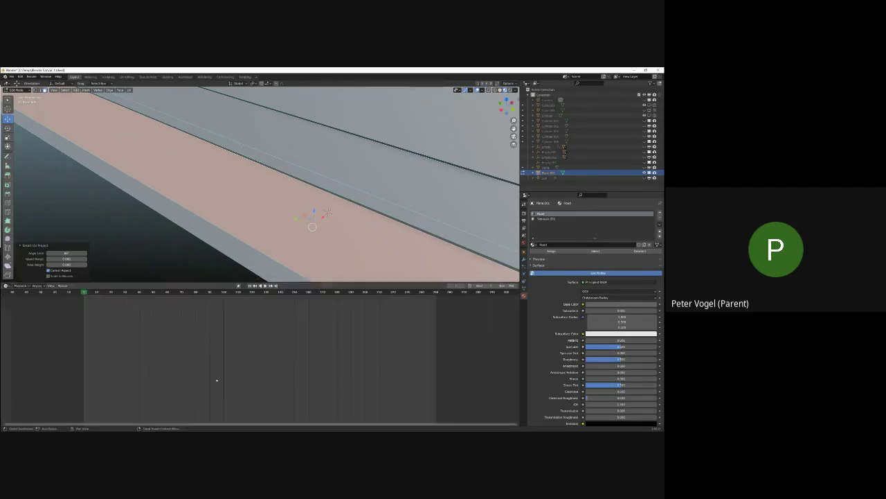
pyautogui.moveTo(378, 285); pyautogui.dragTo(367, 392)
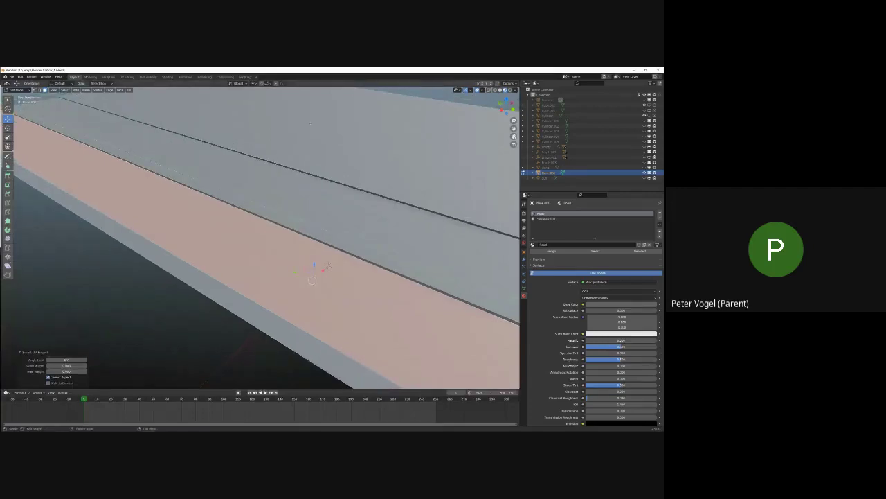
pyautogui.hotkey('alt', 'a')
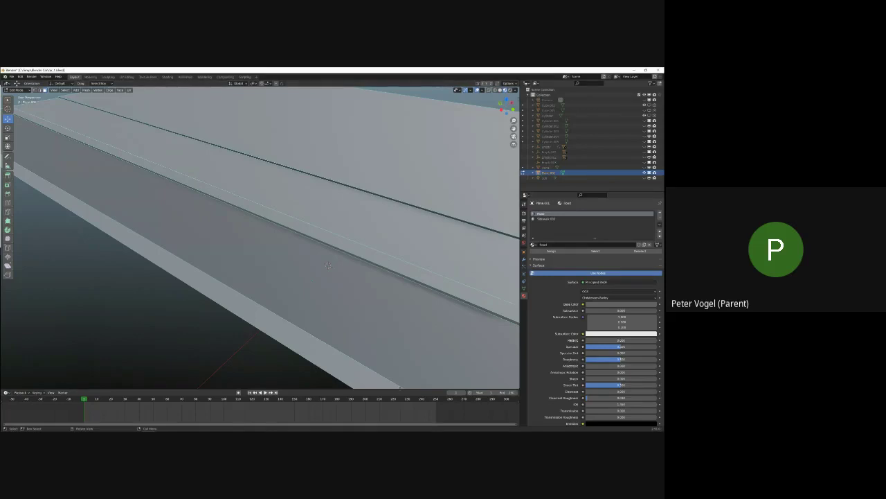
pyautogui.moveTo(400, 388); pyautogui.dragTo(409, 271)
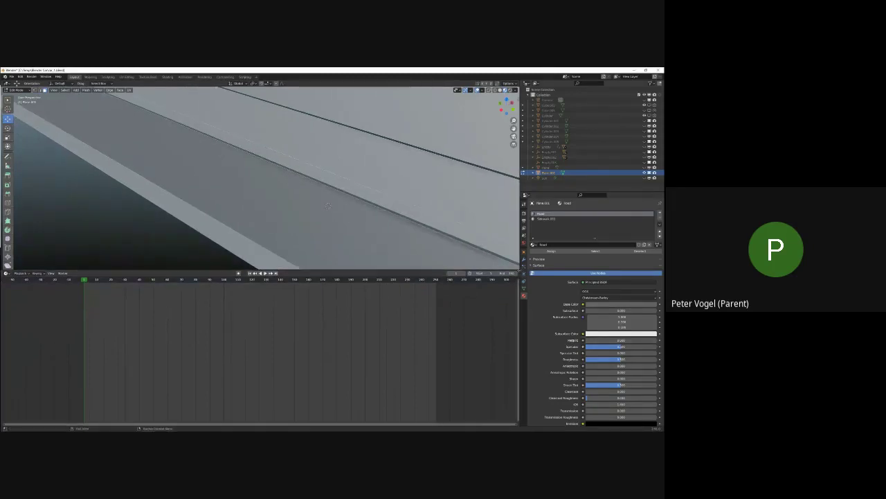
# Split the Timeline area into two halves and change one to the UV Editor and the other to the Shader Editor.
pyautogui.click(328, 206)
pyautogui.moveTo(518, 272); pyautogui.dragTo(252, 282)
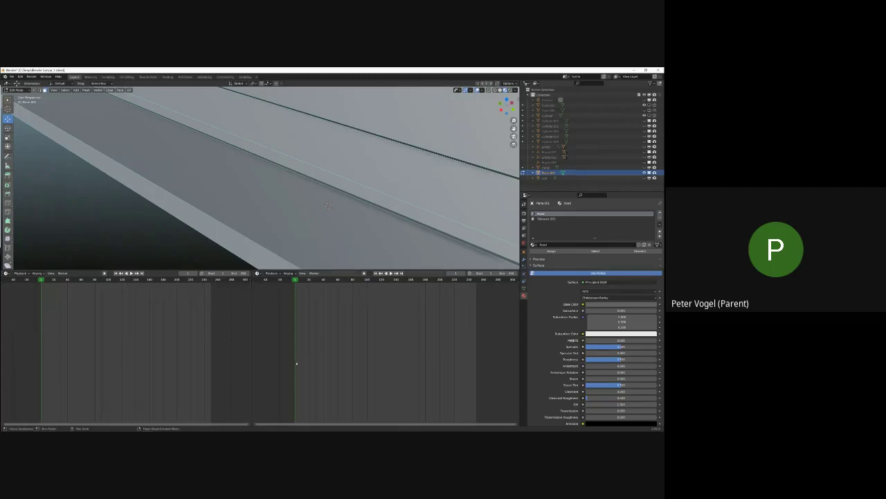
pyautogui.click(6, 274)
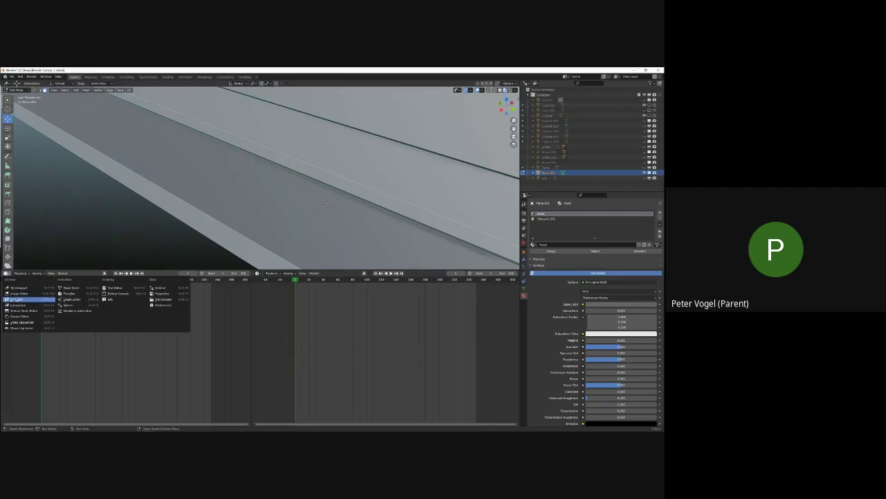
pyautogui.click(18, 299)
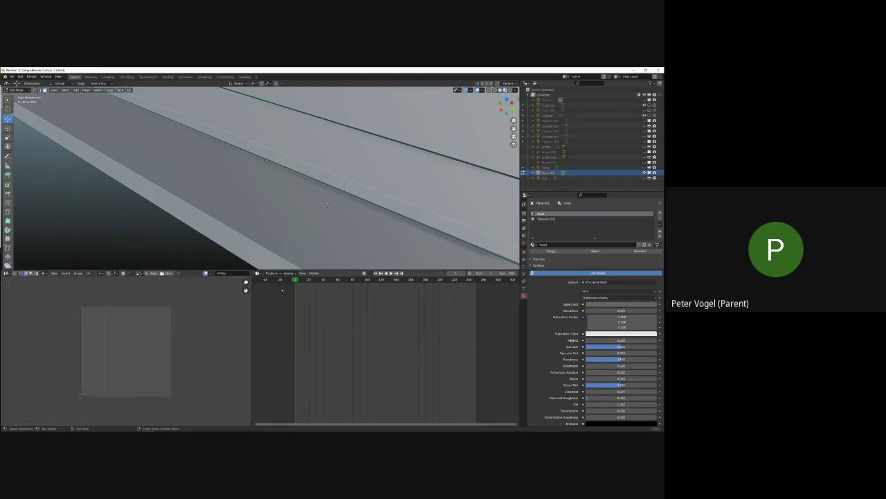
pyautogui.click(258, 273)
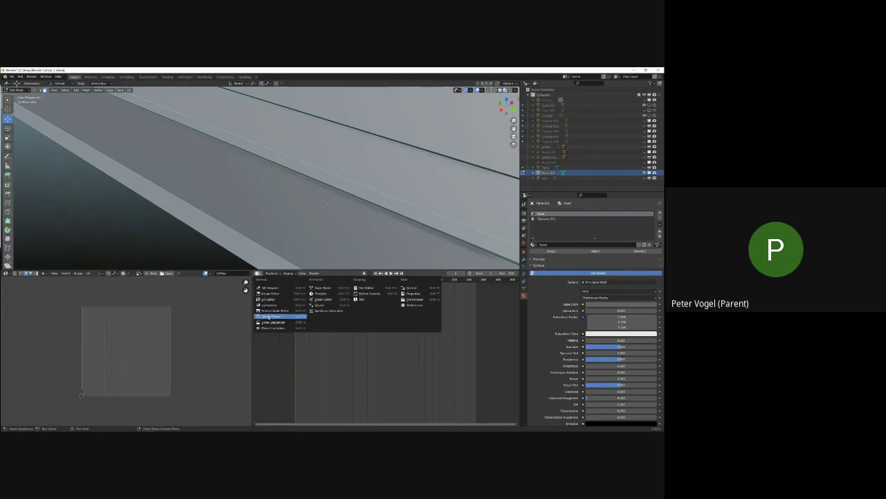
pyautogui.click(270, 316)
pyautogui.moveTo(395, 361); pyautogui.dragTo(350, 344, button='middle')
pyautogui.scroll(-2, 336, 341)
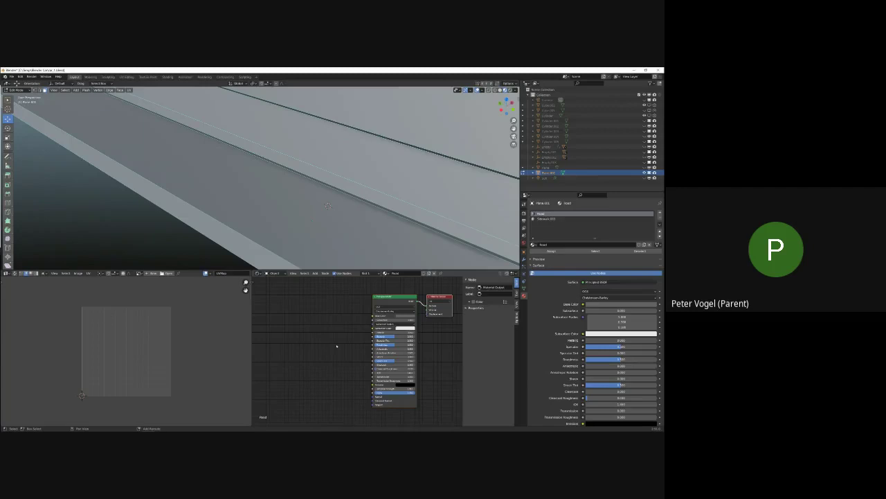
# Add a Texture Coordinate node to the Road material and place it well before the Principled BSDF node.
pyautogui.hotkey('shift', 'a')
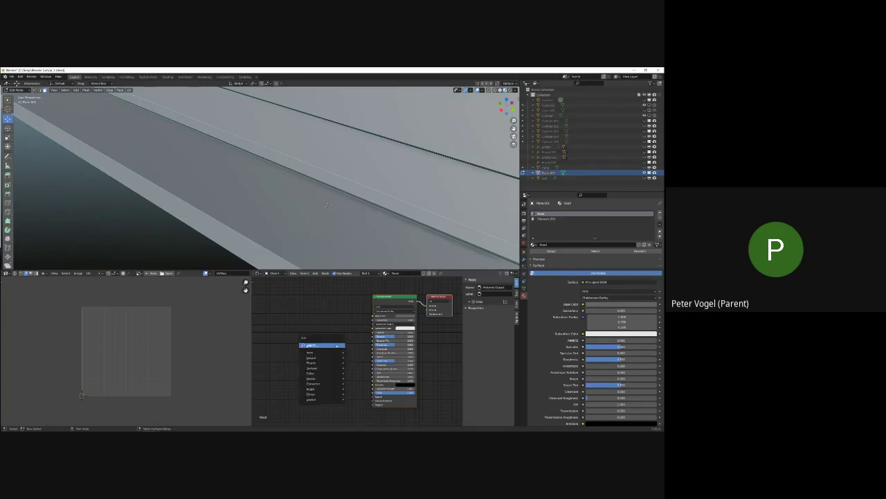
pyautogui.moveTo(333, 354)
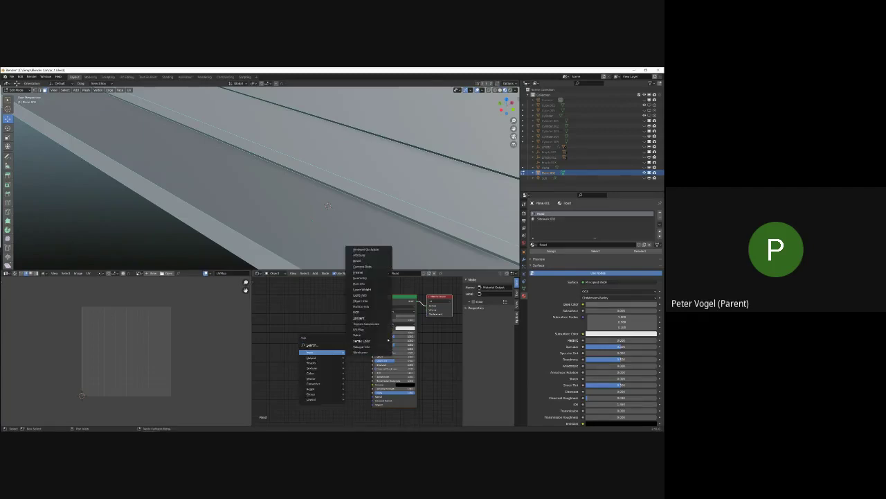
pyautogui.click(365, 323)
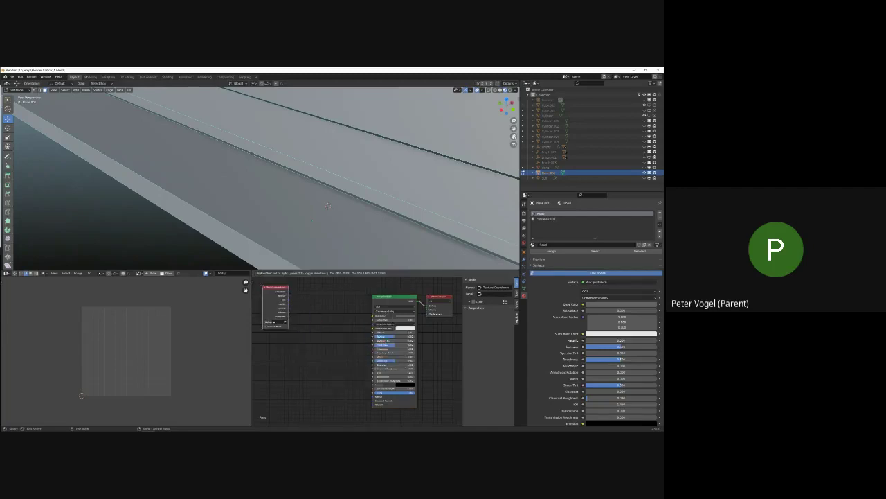
pyautogui.click(267, 311)
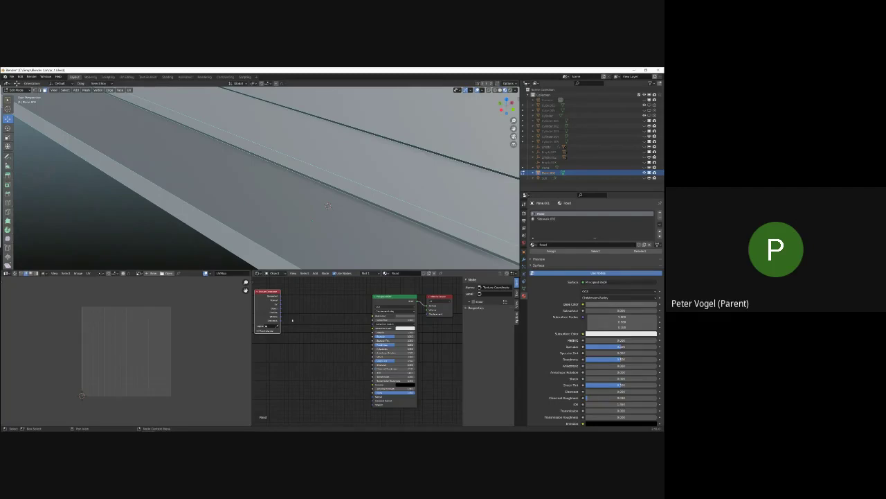
# Add a Mapping node beside the Texture Coordinate node and connect the UV output to its Vector input.
pyautogui.hotkey('shift', 'a')
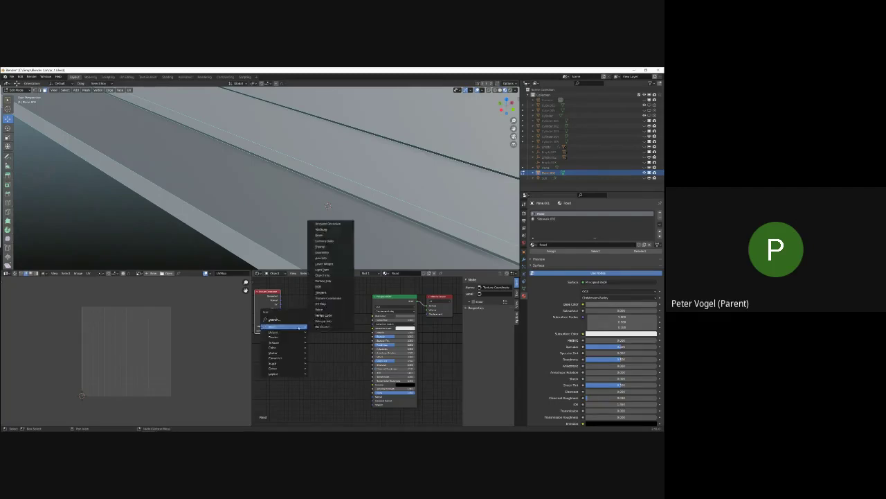
pyautogui.moveTo(287, 355)
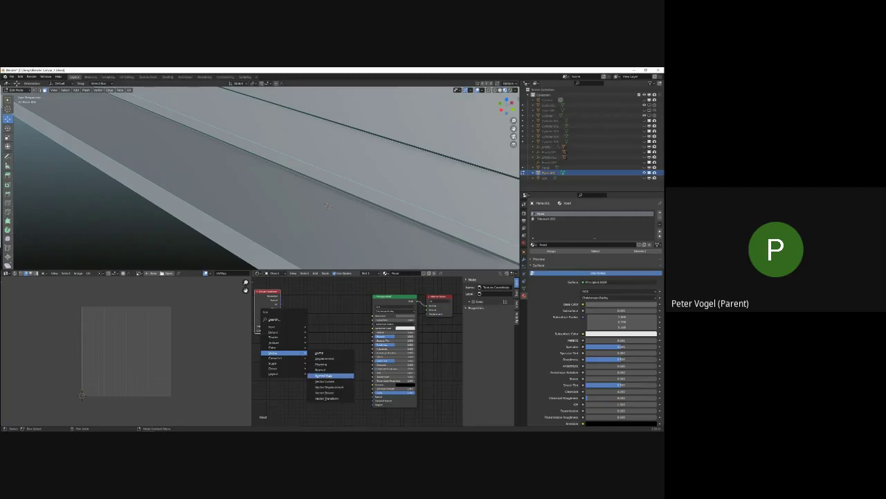
pyautogui.click(326, 363)
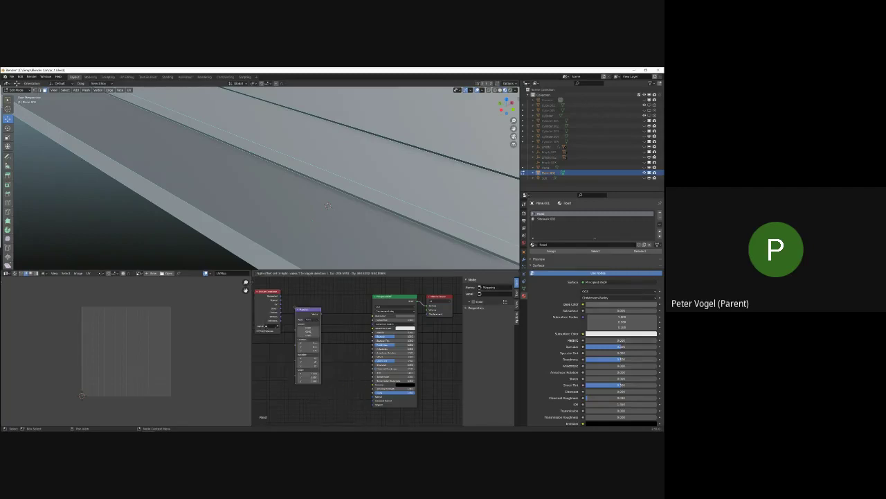
pyautogui.click(293, 305)
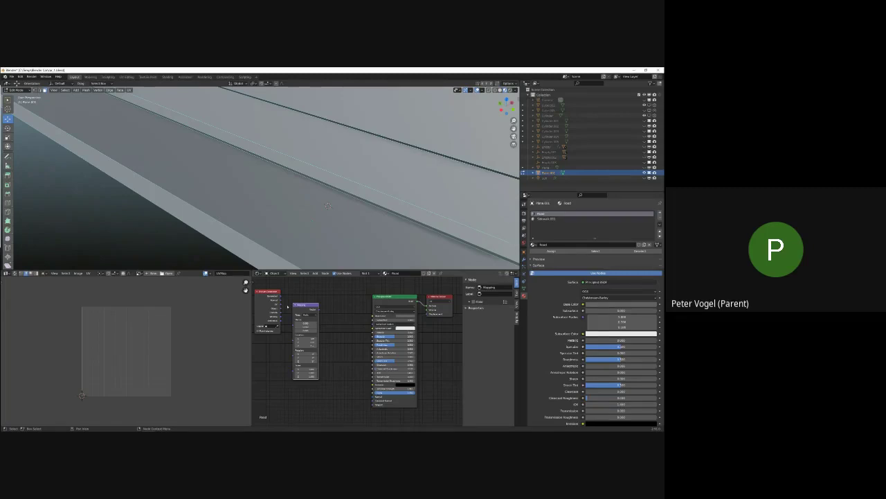
pyautogui.click(281, 306)
pyautogui.moveTo(280, 306); pyautogui.dragTo(293, 326)
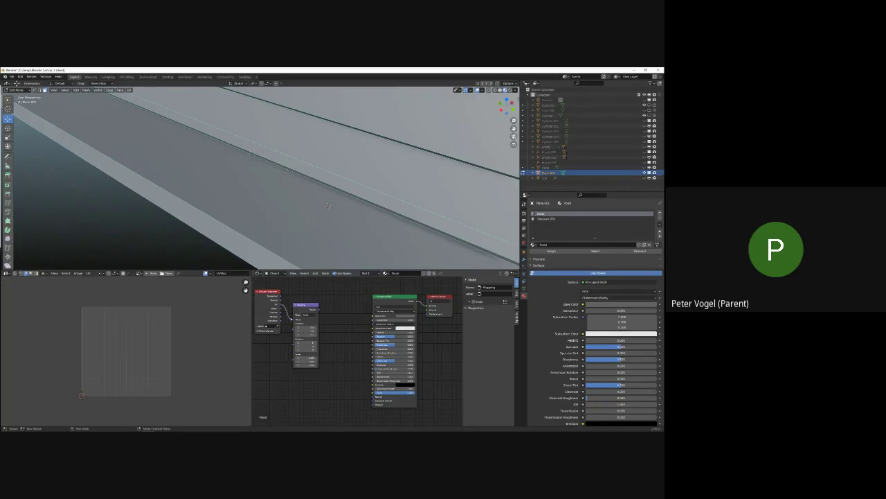
pyautogui.moveTo(304, 309); pyautogui.dragTo(298, 313)
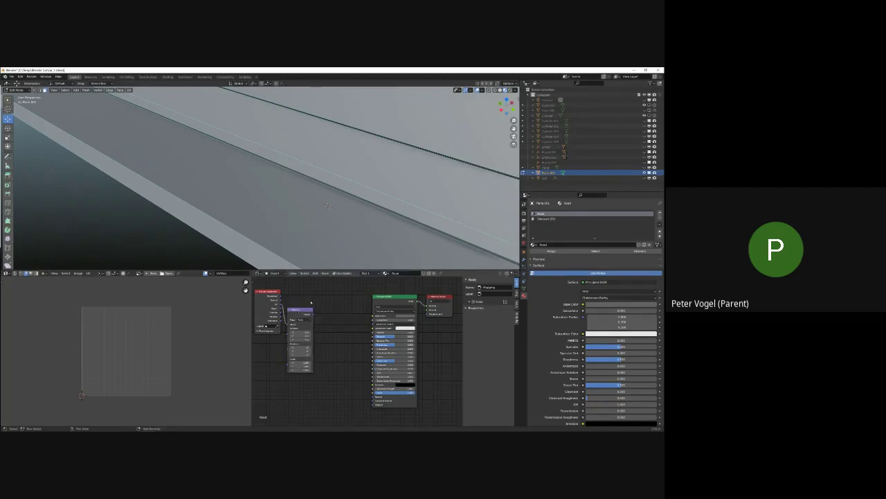
# Add an Image Texture node after Mapping, linking Mapping's Vector to it and its Color to the Principled BSDF's Base Color.
pyautogui.hotkey('shift', 'a')
pyautogui.moveTo(291, 290)
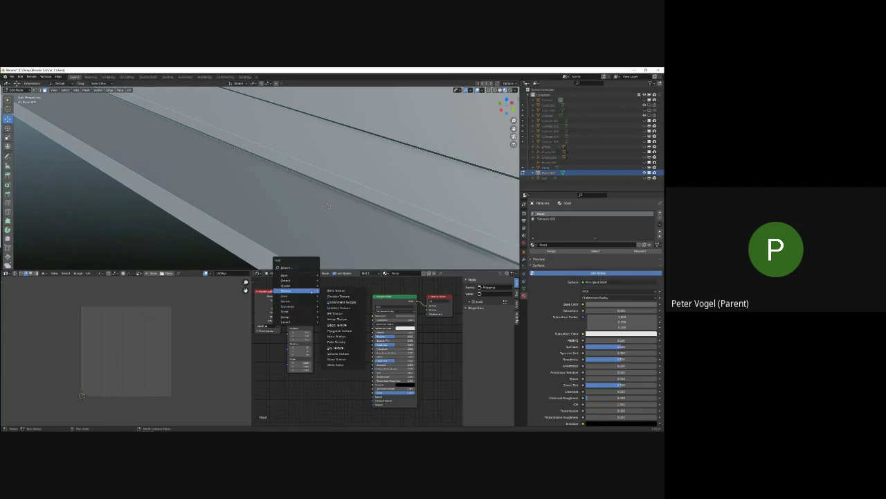
pyautogui.click(338, 319)
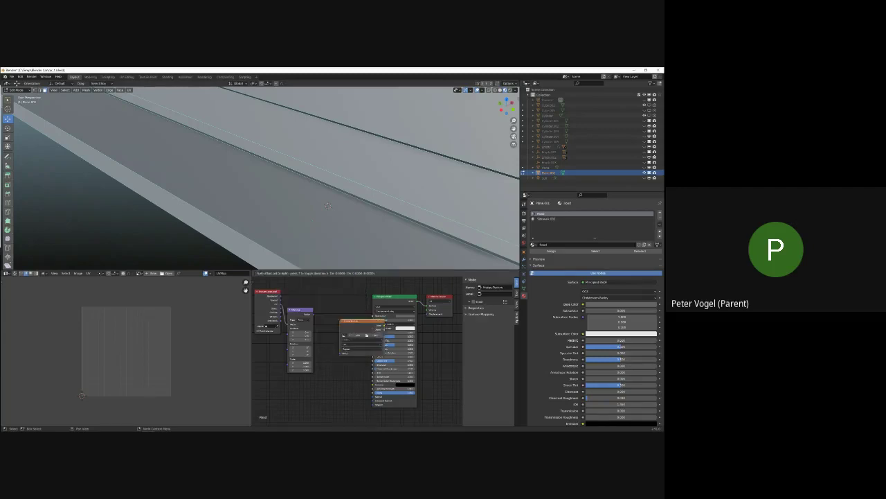
pyautogui.click(319, 299)
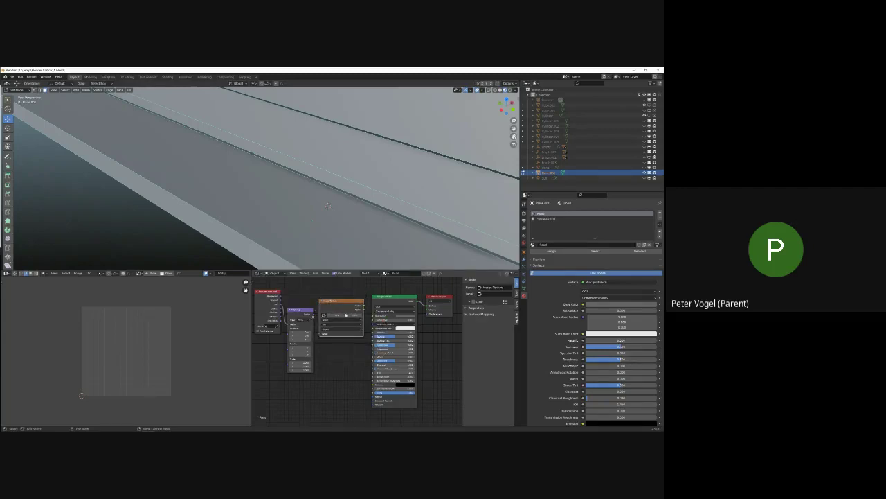
pyautogui.click(314, 316)
pyautogui.moveTo(314, 316); pyautogui.dragTo(320, 334)
pyautogui.moveTo(365, 305); pyautogui.dragTo(373, 316)
pyautogui.scroll(3, 270, 317)
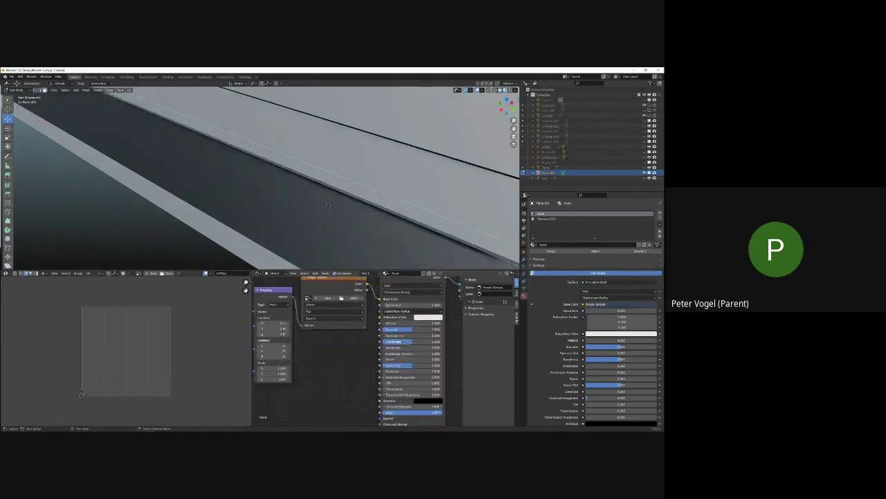
pyautogui.moveTo(402, 346); pyautogui.dragTo(393, 349, button='middle')
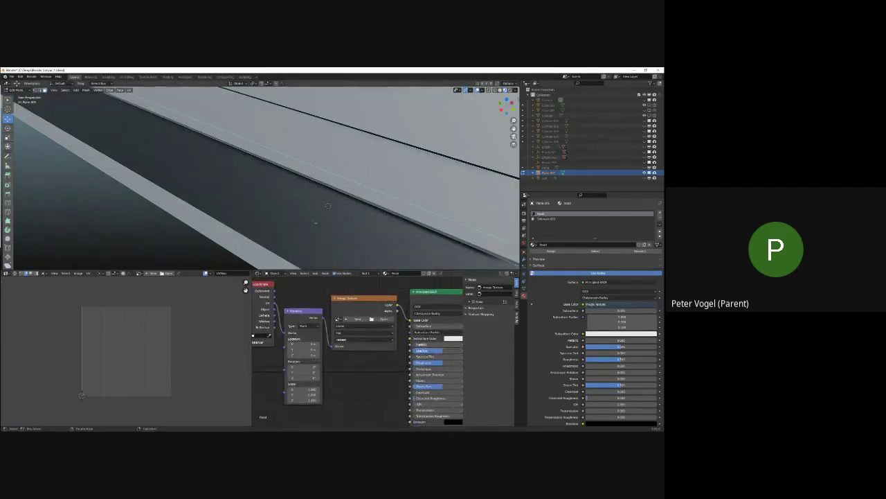
# Select the central road face and load Road007_2K_Color.jpg into the Image Texture node.
pyautogui.click(313, 220)
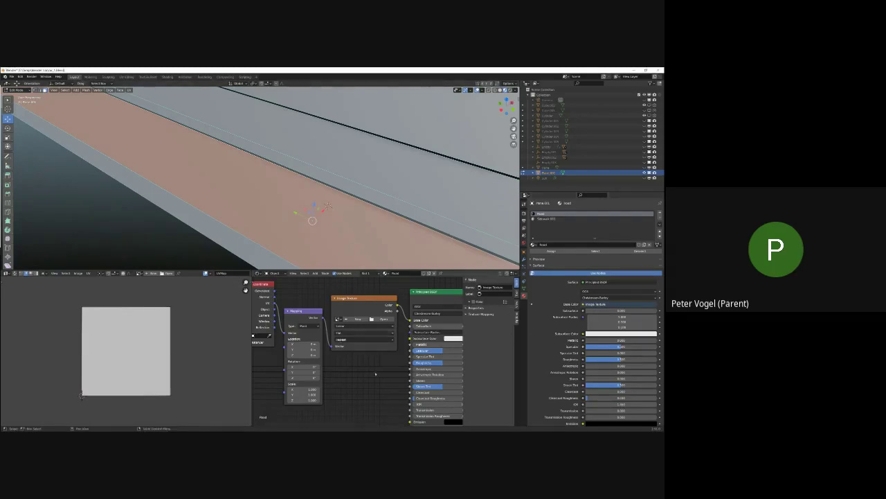
pyautogui.moveTo(373, 374)
pyautogui.mouseDown(button='middle')
pyautogui.moveTo(387, 374)
pyautogui.moveTo(377, 374)
pyautogui.mouseUp(button='middle')
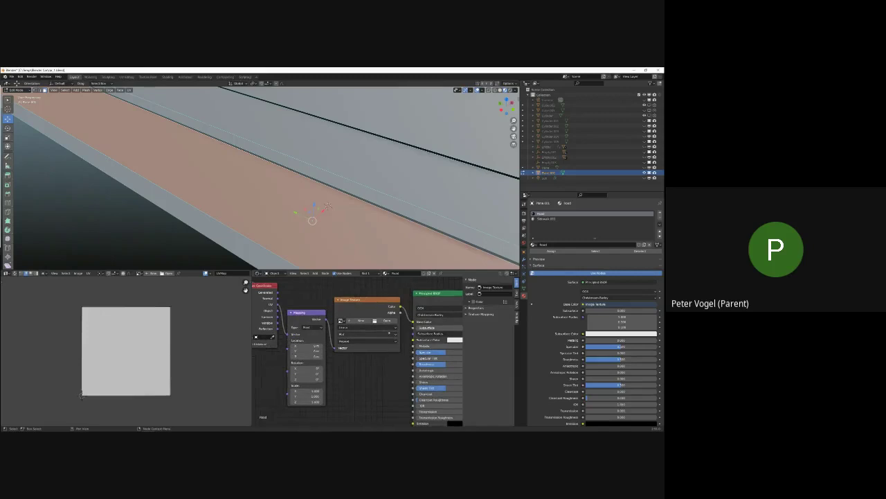
pyautogui.click(386, 321)
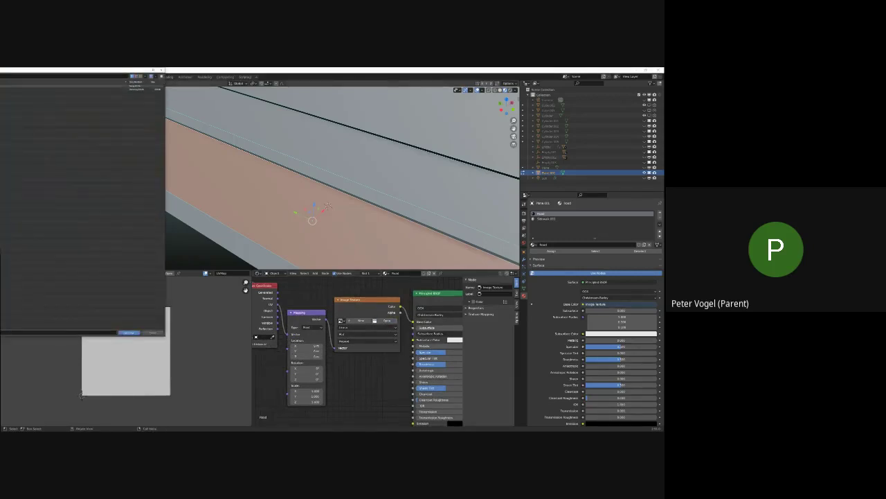
pyautogui.doubleClick(139, 86)
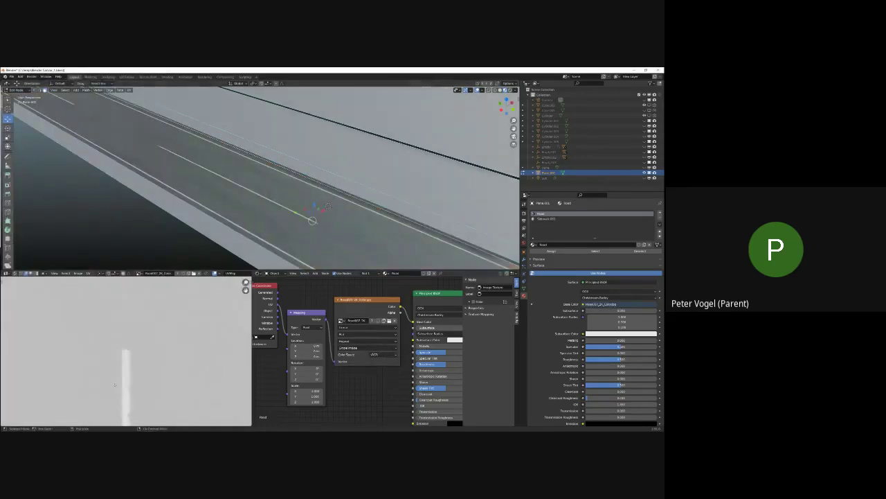
pyautogui.scroll(-4, 185, 322)
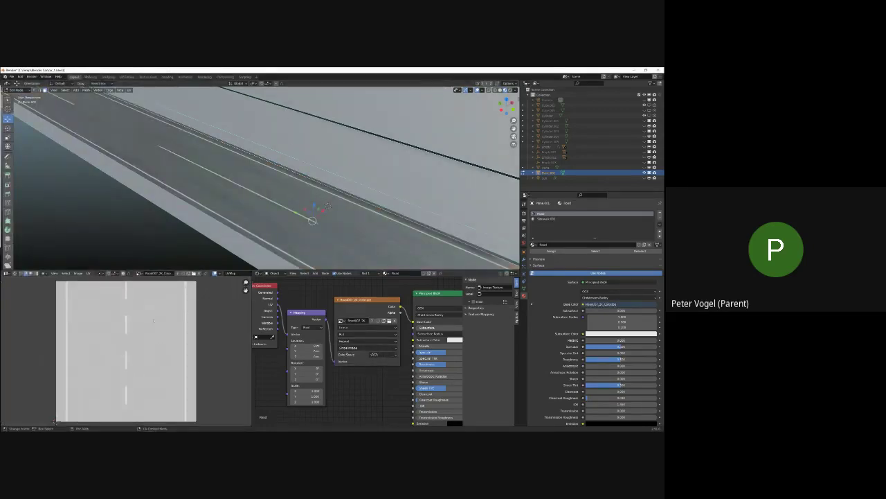
pyautogui.scroll(-6, 295, 204)
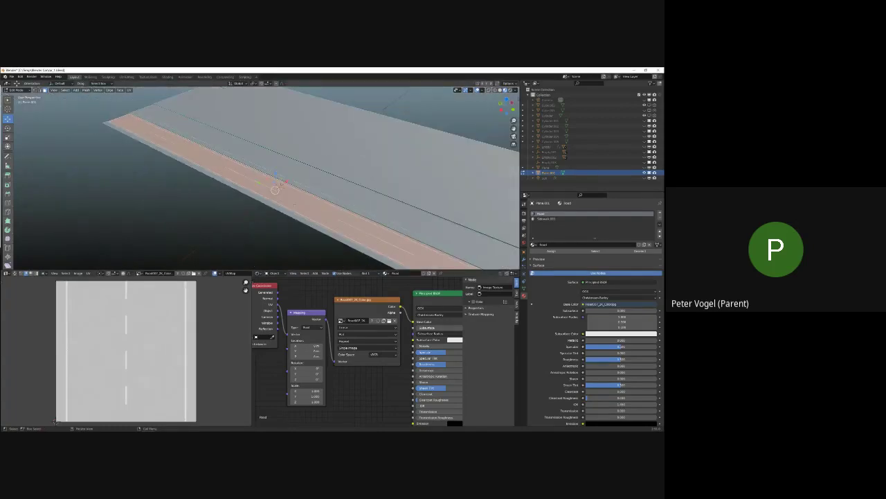
pyautogui.moveTo(295, 204); pyautogui.dragTo(298, 181, button='middle')
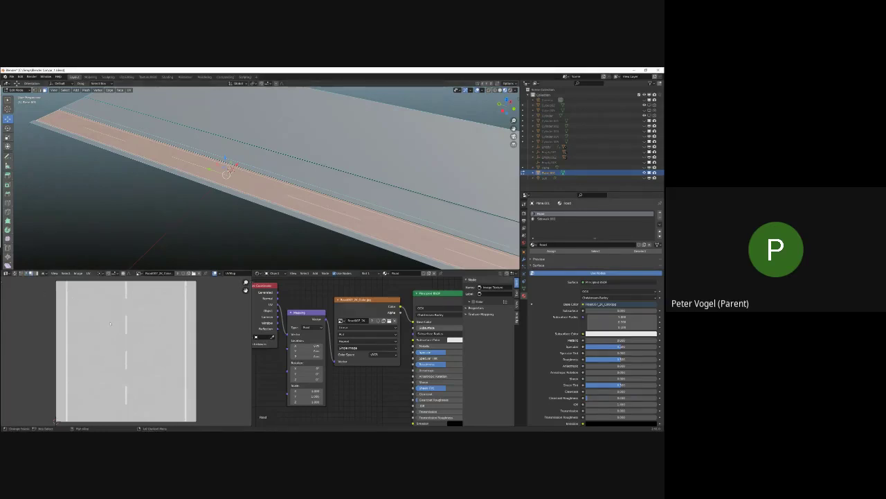
# Stretch the road face's UVs along Y in two passes to shorten the lane dashes, and deselect the face.
pyautogui.click(55, 420)
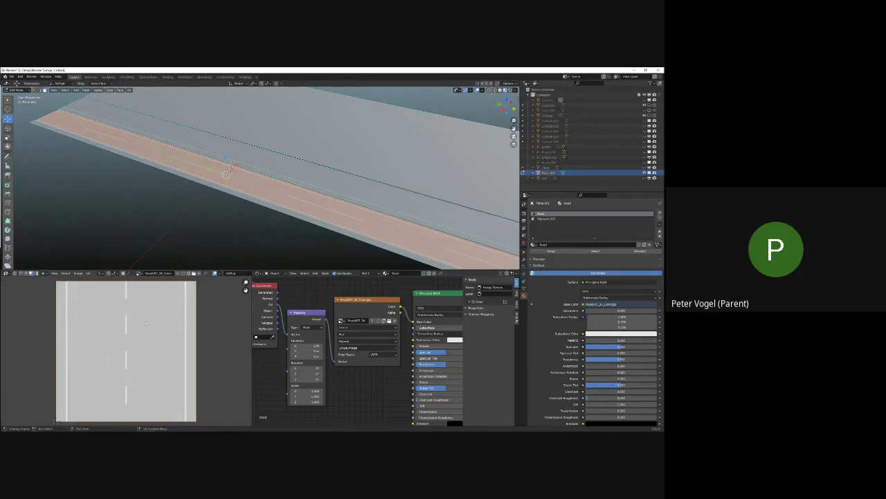
pyautogui.press('s')
pyautogui.press('y')
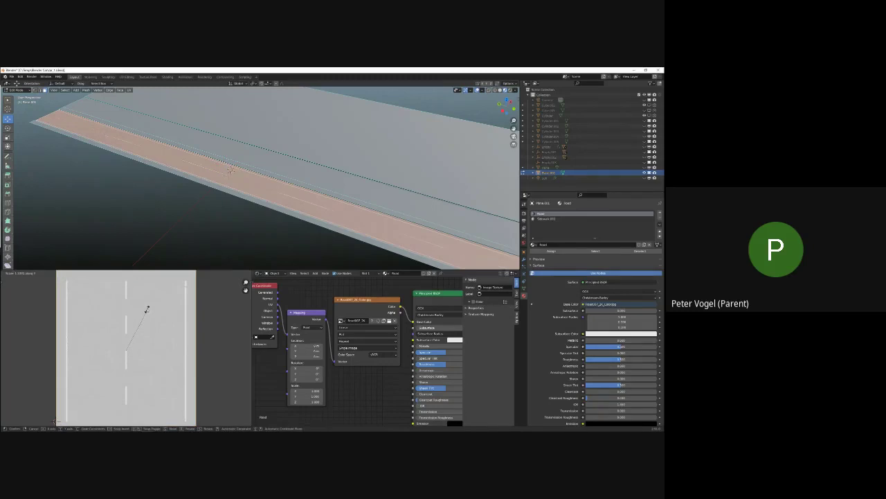
pyautogui.click(150, 283)
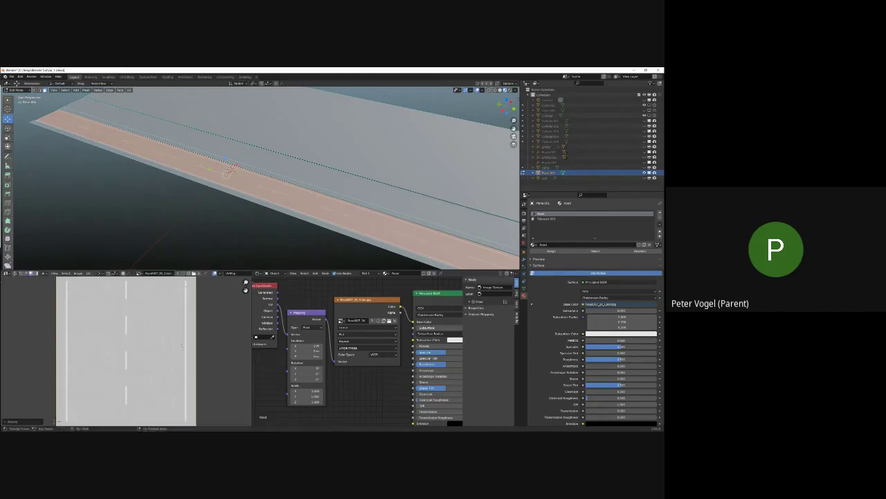
pyautogui.moveTo(277, 180); pyautogui.dragTo(360, 187, button='middle')
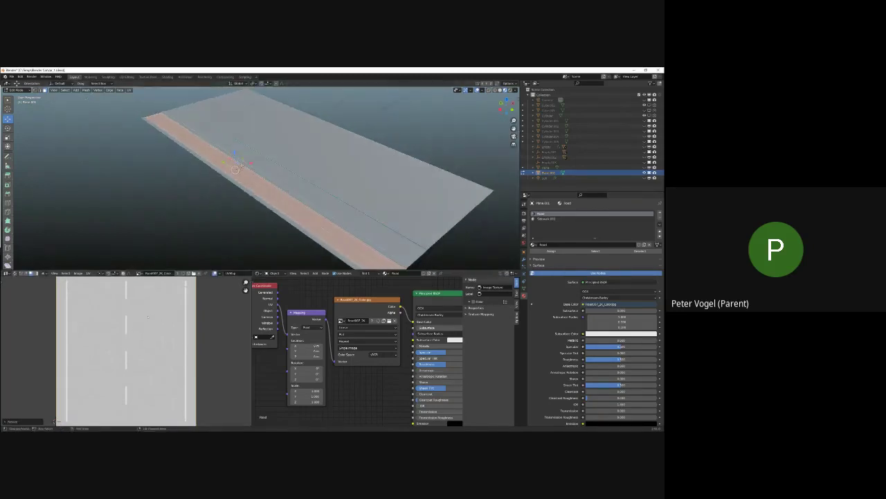
pyautogui.press('s')
pyautogui.press('y')
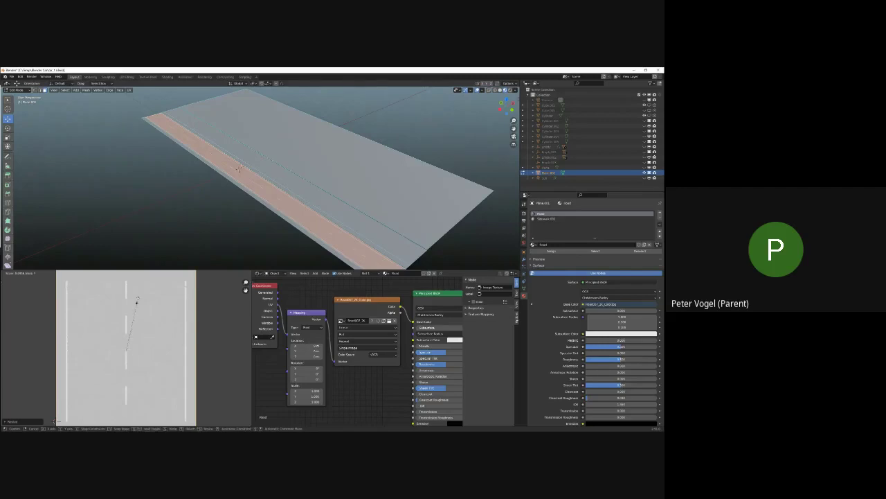
pyautogui.click(136, 283)
pyautogui.scroll(6, 242, 194)
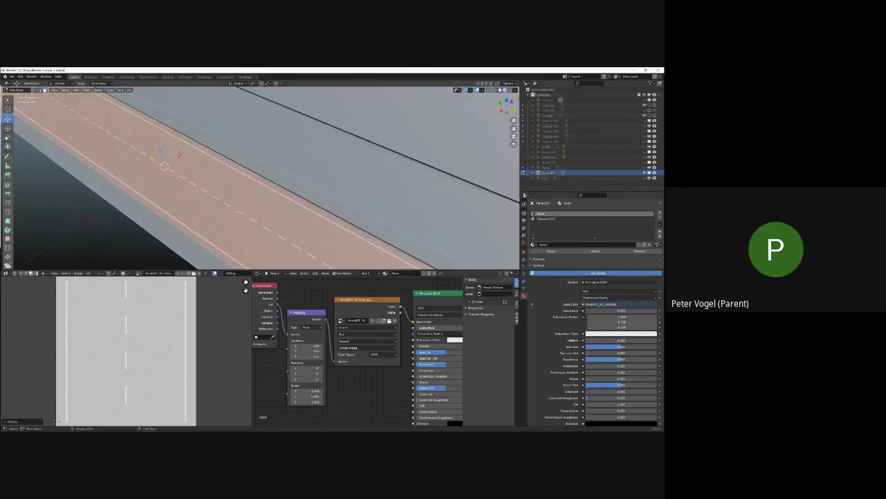
pyautogui.click(71, 227)
pyautogui.click(8, 100)
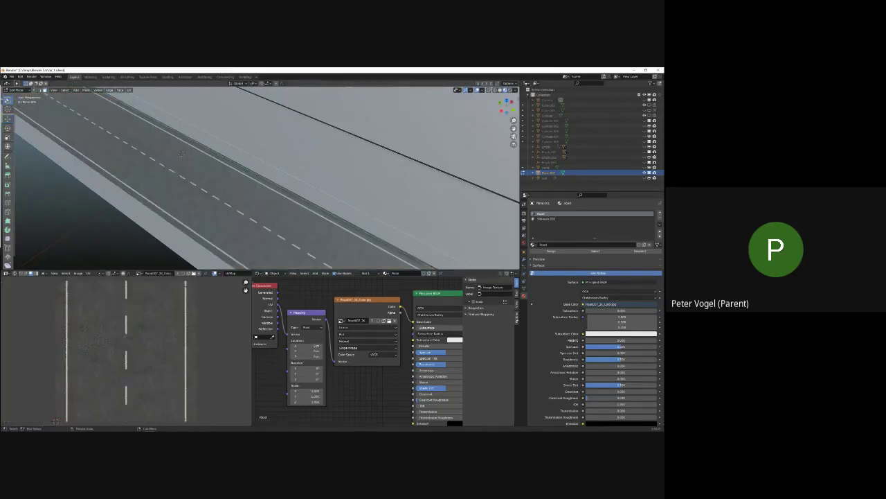
pyautogui.moveTo(181, 154); pyautogui.dragTo(194, 174, button='middle')
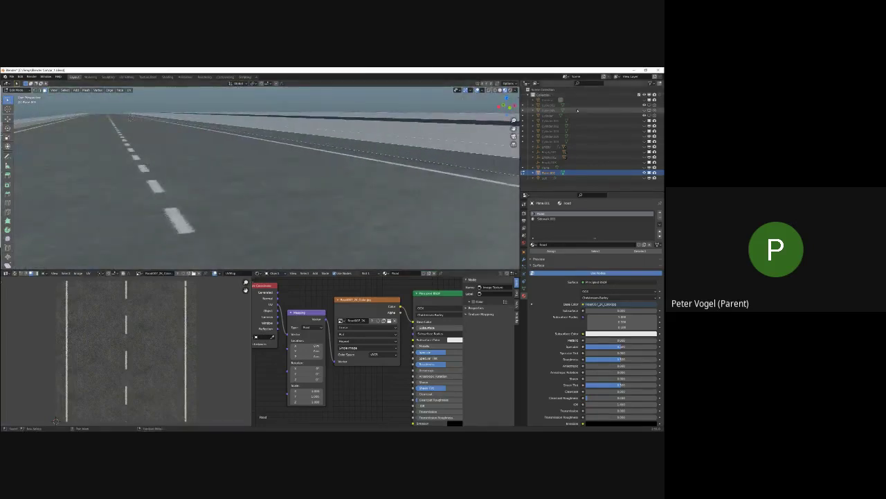
# Return to Object Mode, reveal all hidden objects, and hide the newly textured road plane.
pyautogui.hotkey('alt', 'h')
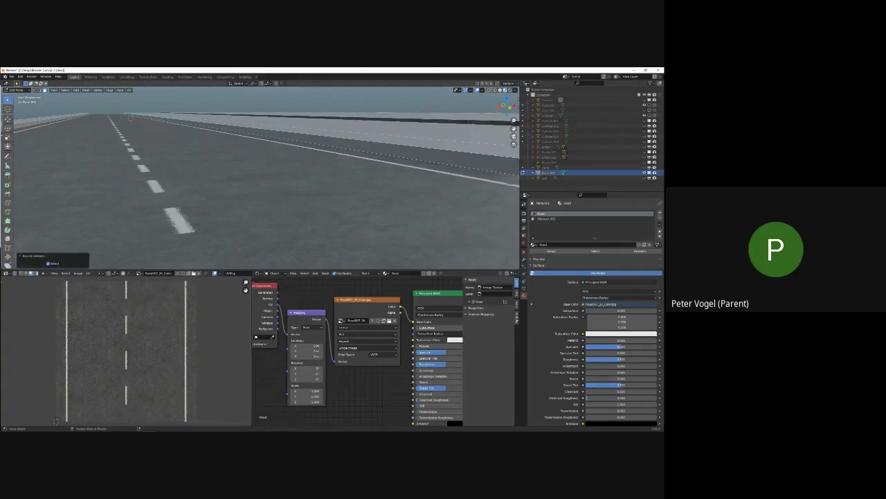
pyautogui.press('Tab')
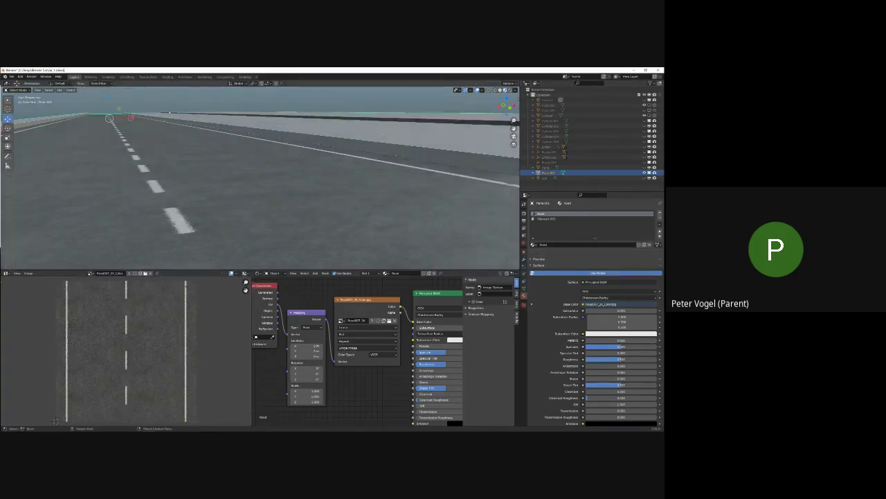
pyautogui.hotkey('alt', 'h')
pyautogui.moveTo(178, 144); pyautogui.dragTo(257, 233, button='middle')
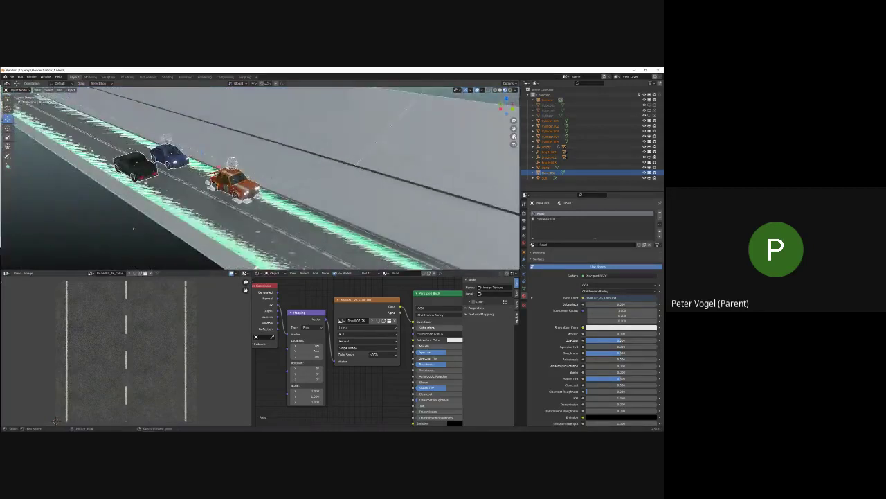
pyautogui.hotkey('alt', 'a')
pyautogui.press('h')
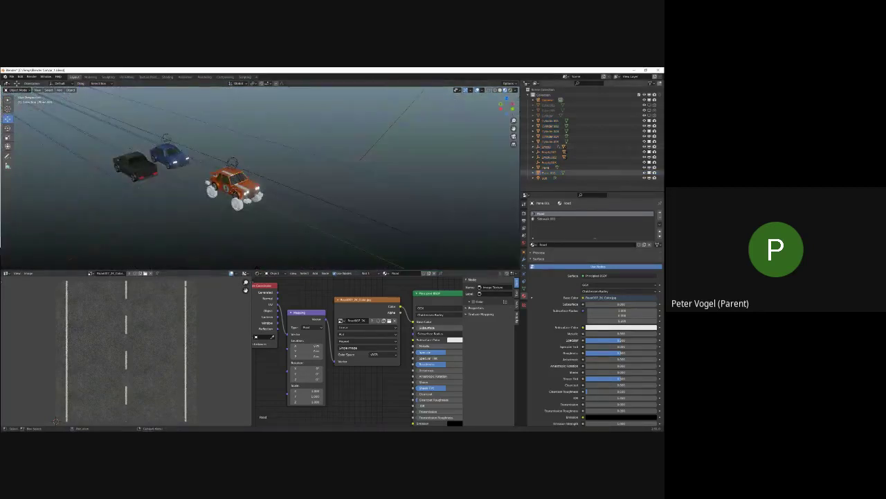
# Set the viewport display of the original road object, Plane, to Textured.
pyautogui.click(547, 167)
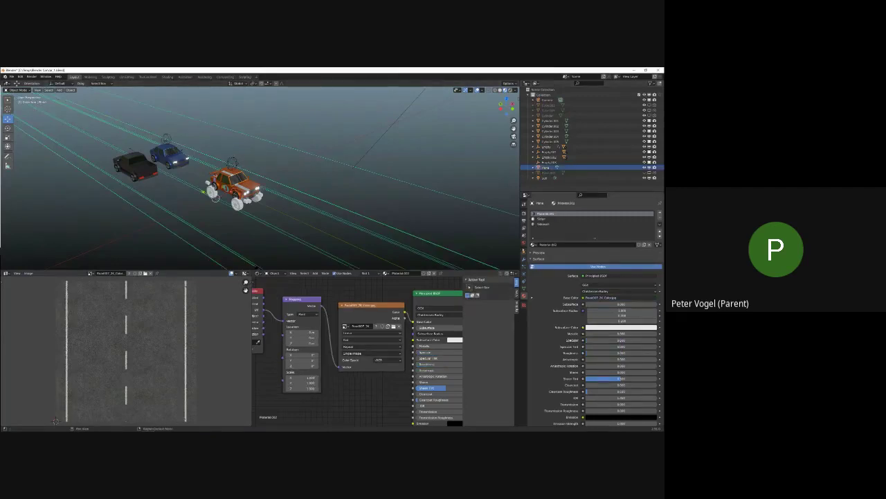
pyautogui.click(524, 251)
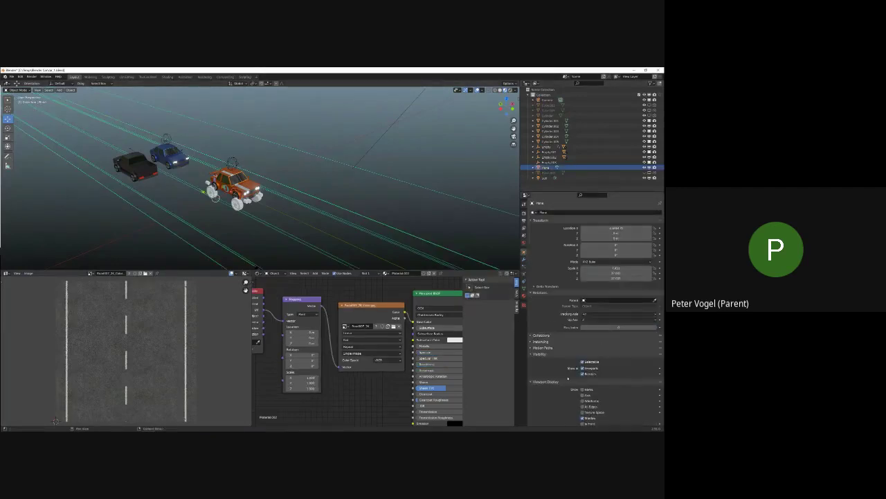
pyautogui.scroll(-2, 568, 379)
pyautogui.click(609, 409)
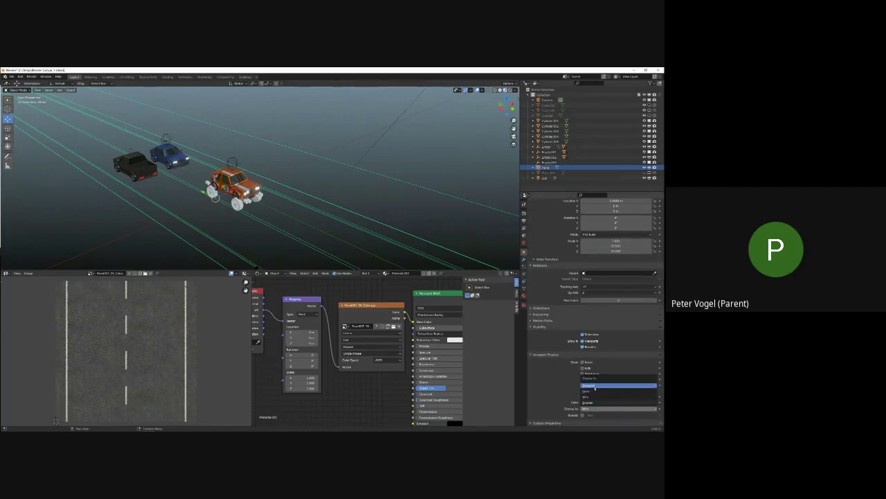
pyautogui.click(594, 386)
pyautogui.scroll(8, 502, 149)
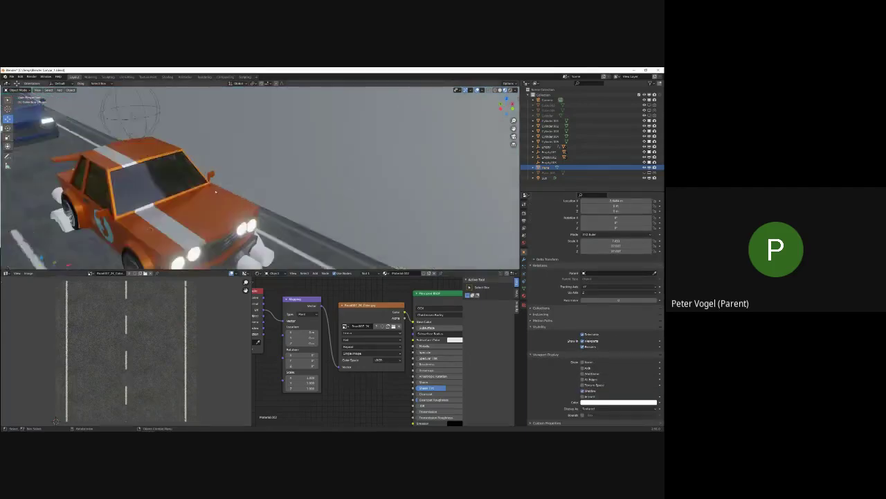
pyautogui.moveTo(501, 148); pyautogui.dragTo(505, 132, button='middle')
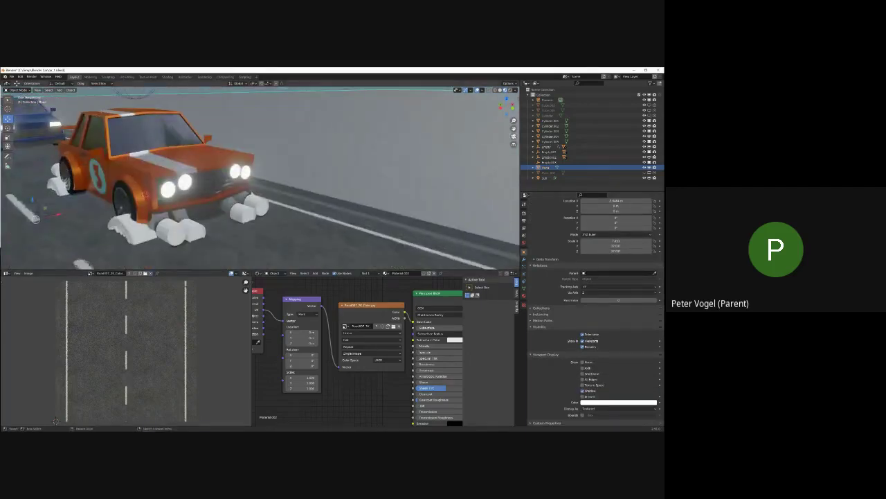
# Switch to the camera view and hide the stray white cylinder pieces around the orange car's wheels.
pyautogui.click(514, 137)
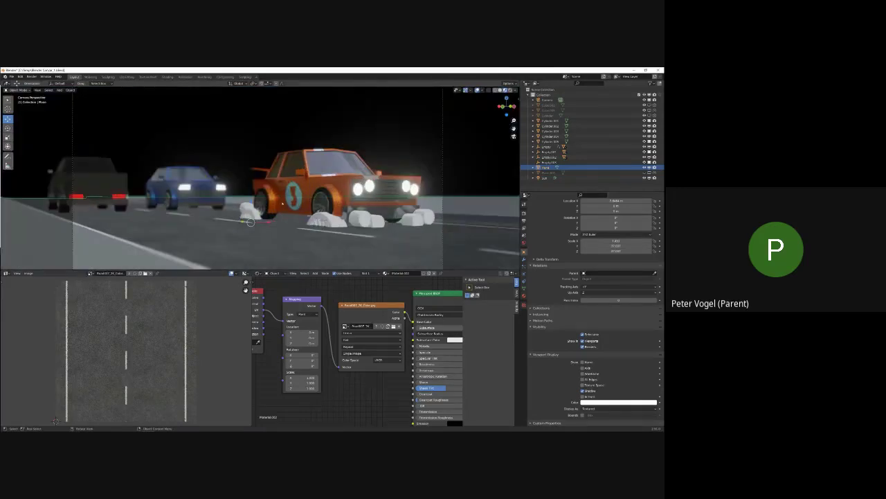
pyautogui.scroll(2, 282, 205)
pyautogui.click(500, 233)
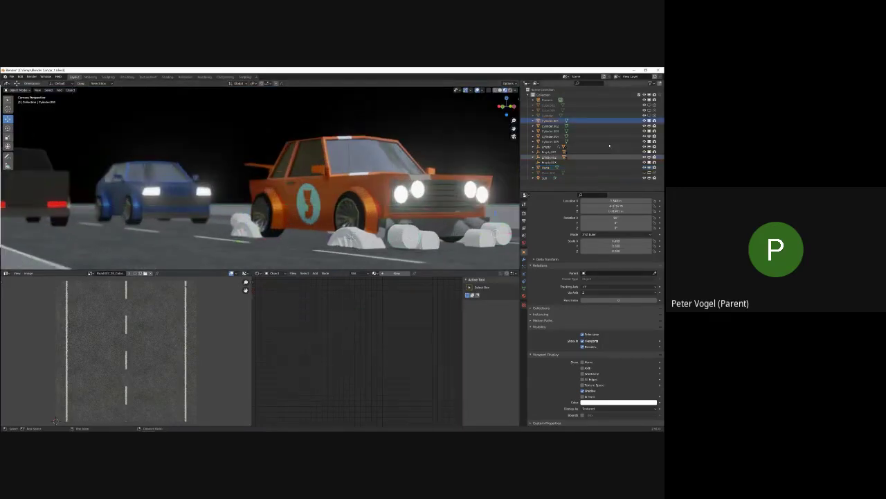
pyautogui.press('h')
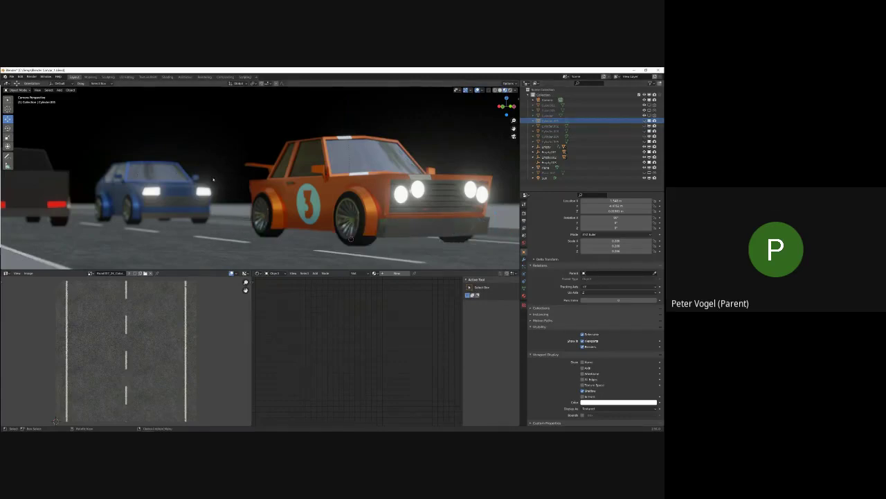
pyautogui.scroll(-2, 213, 179)
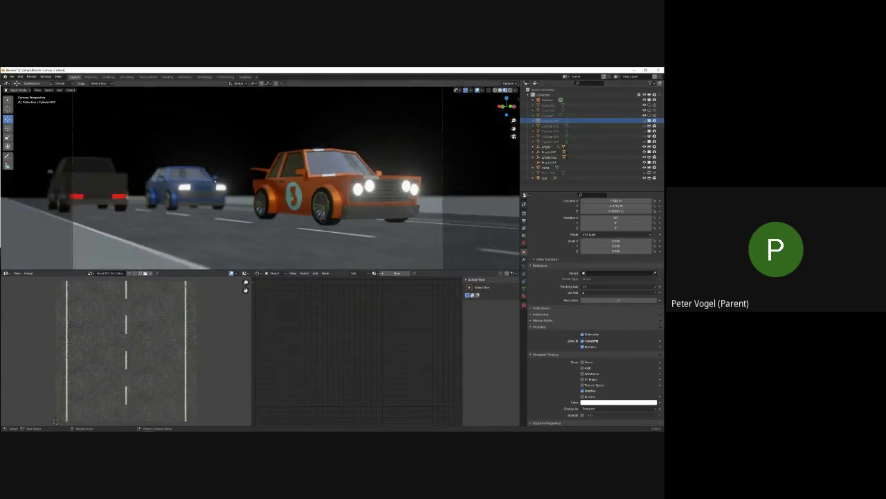